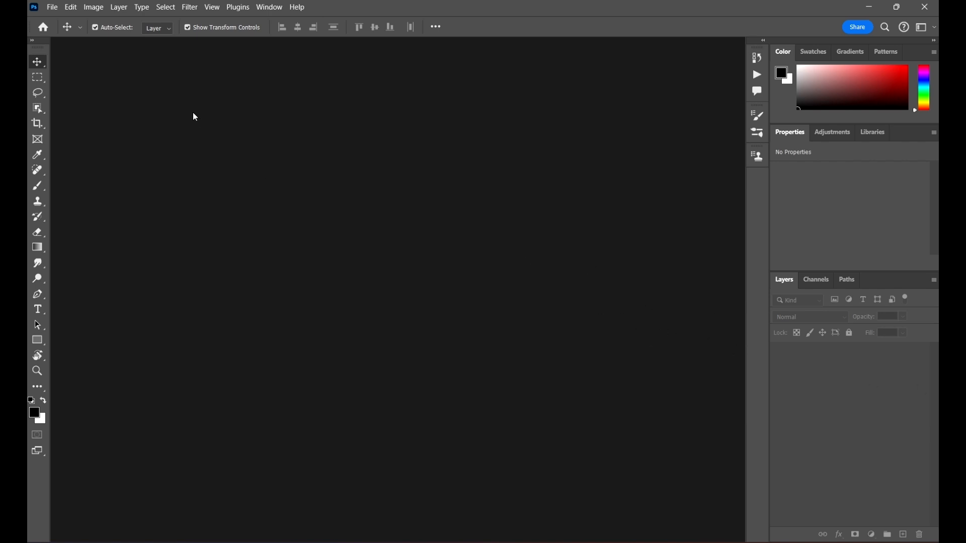
Step: Create a new A4 landscape document, 297 by 210 mm at 300 pixels/inch, in RGB with a white background
left_click(52, 12)
left_click(57, 19)
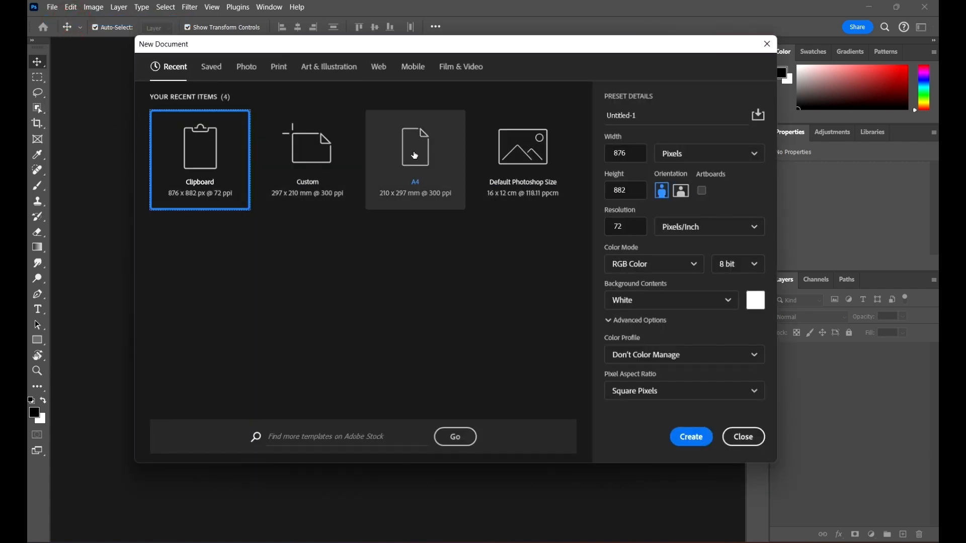
left_click(424, 165)
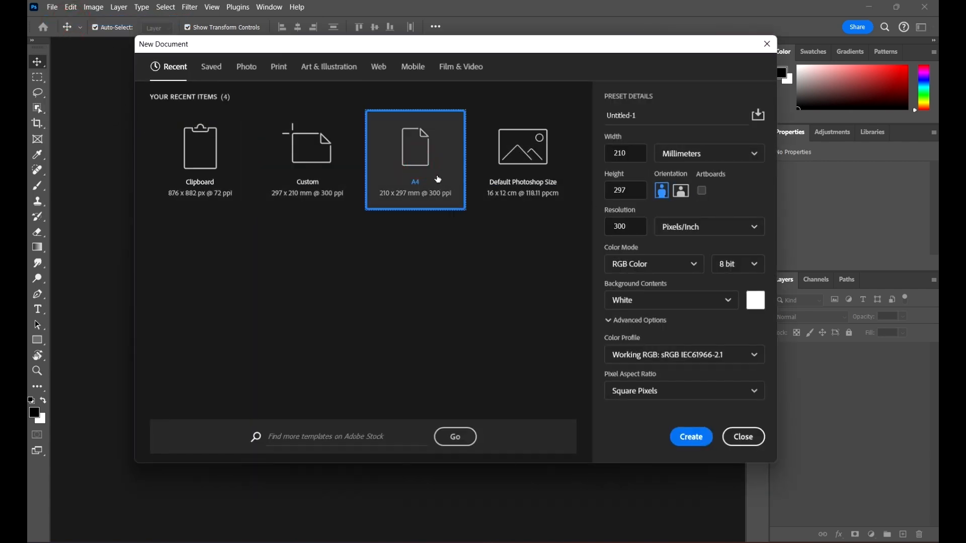
left_click(681, 191)
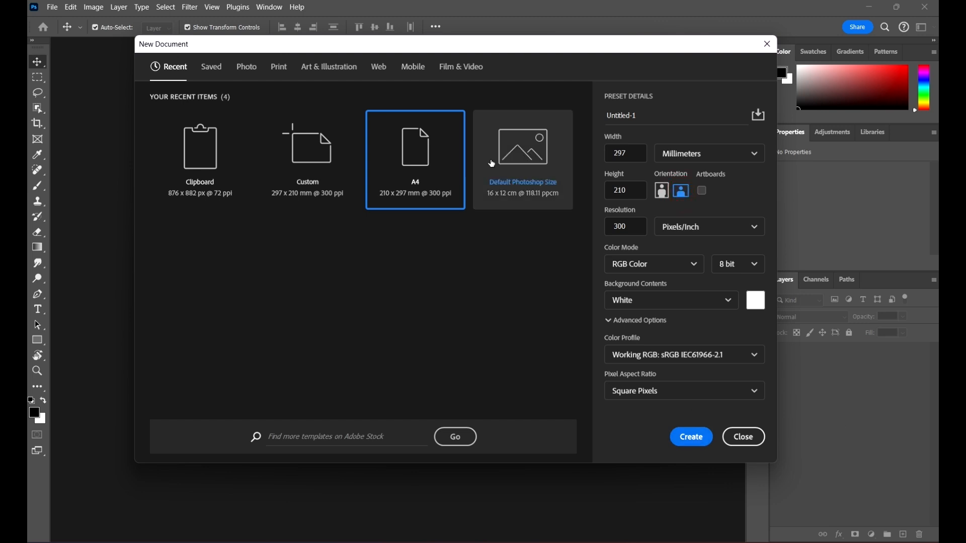
left_click(693, 437)
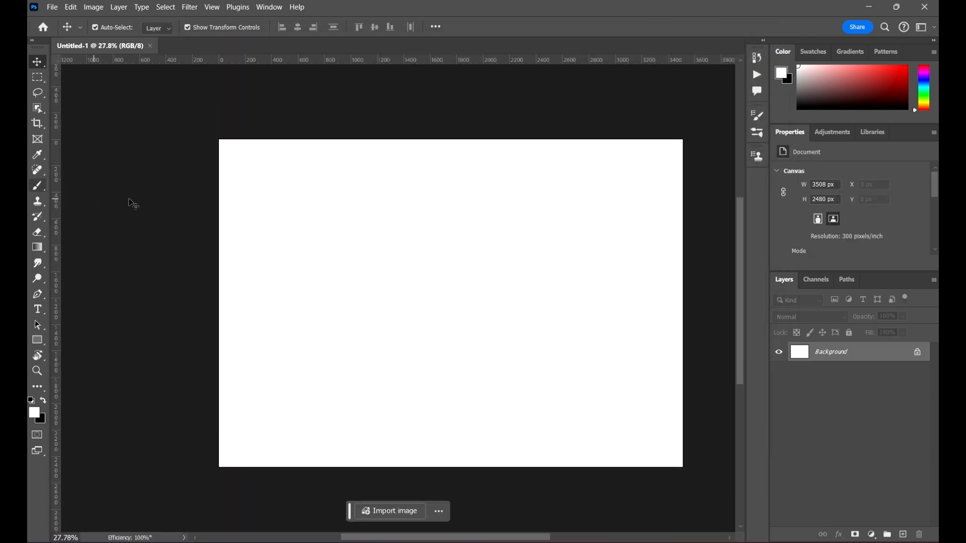
Step: Draw a rectangle shape about 977 by 727 px near the middle of the canvas
left_click(39, 155)
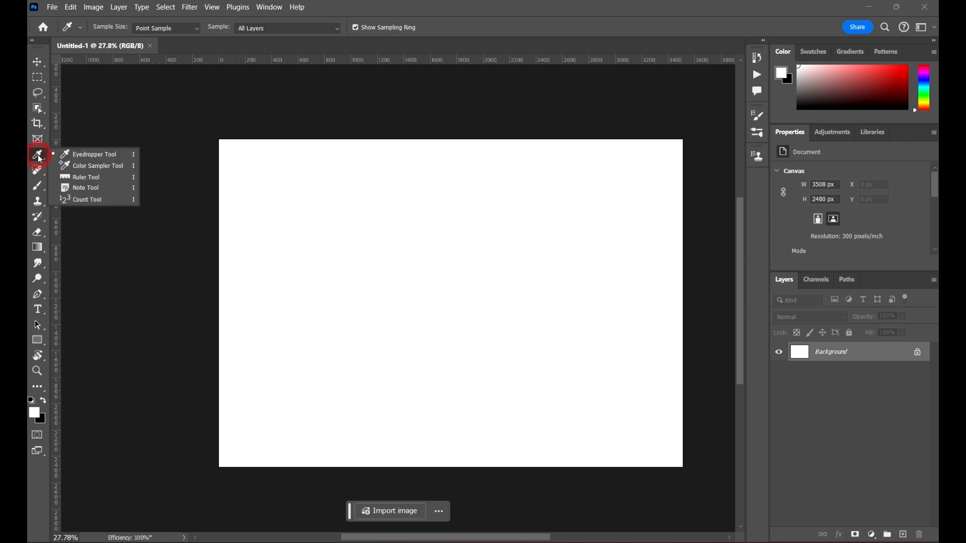
left_click(96, 154)
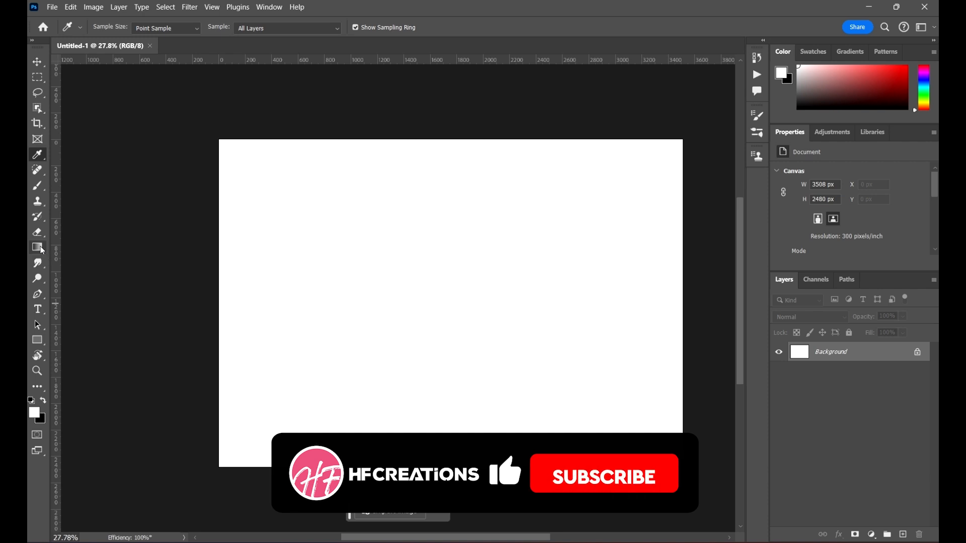
left_click(37, 340)
left_click_drag(431, 227, 560, 322)
Step: Fill the rectangle with dark grey 282828 sampled from the area outside the canvas
double_click(803, 356)
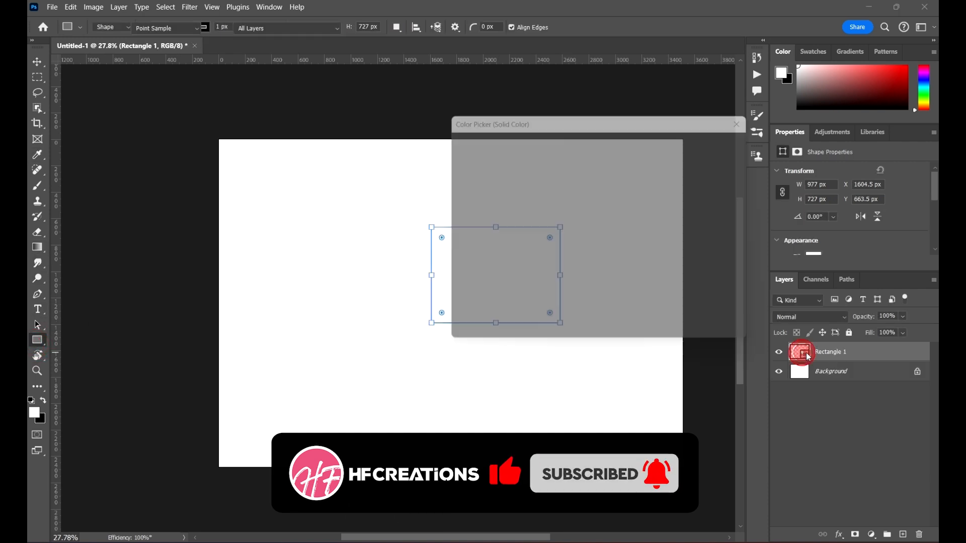
left_click_drag(558, 120, 602, 122)
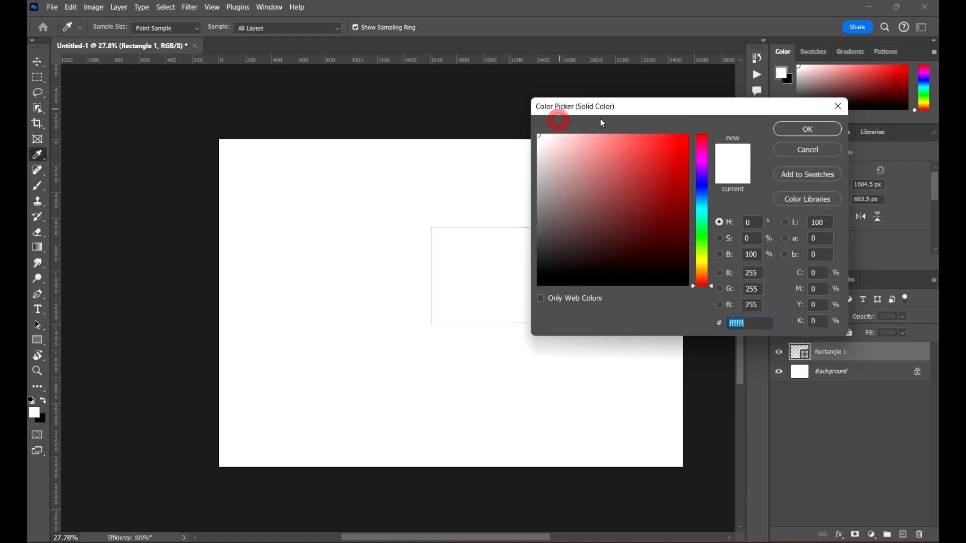
left_click(426, 96)
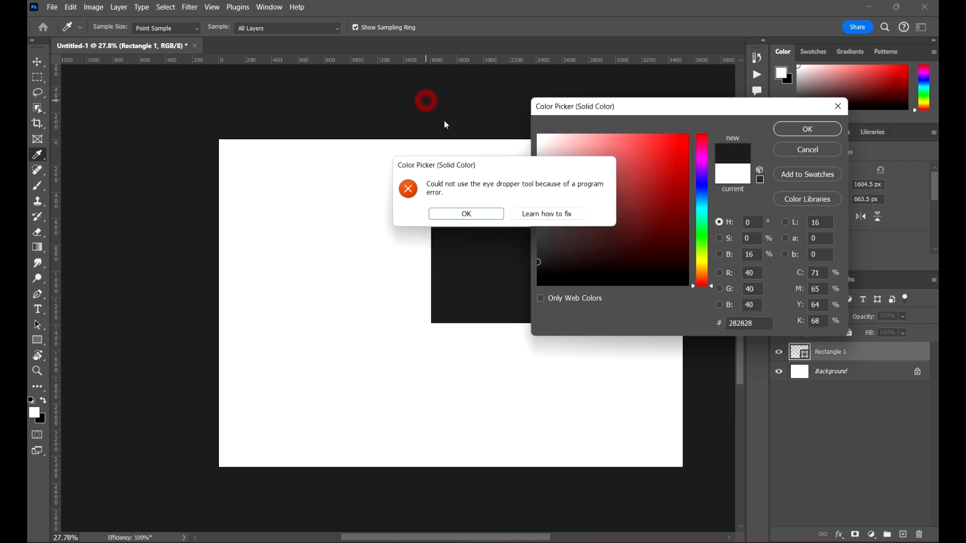
left_click(481, 215)
left_click(800, 129)
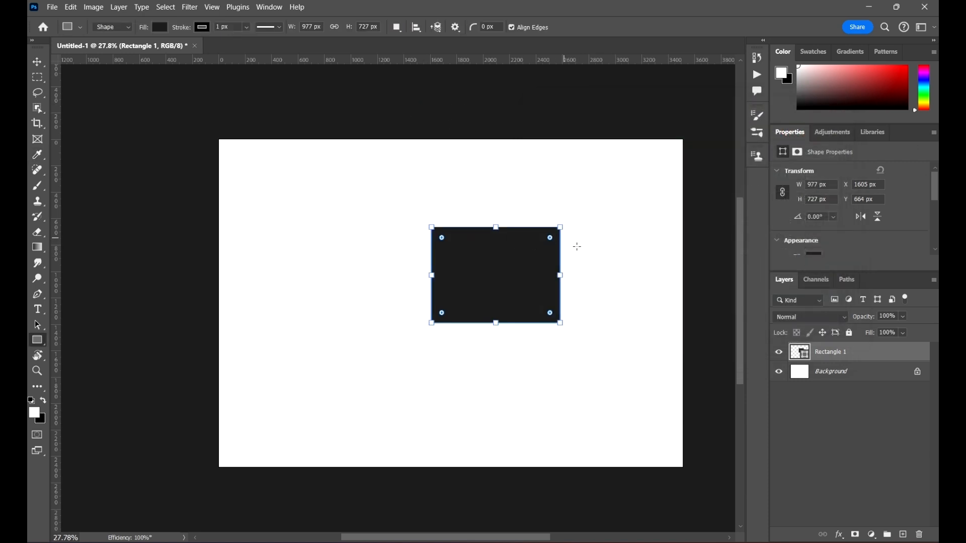
Step: Scale the rectangle up to about 1313 by 977 px and shift it slightly up and to the left
scroll(545, 241, "up", 2)
scroll(578, 216, "down", 2)
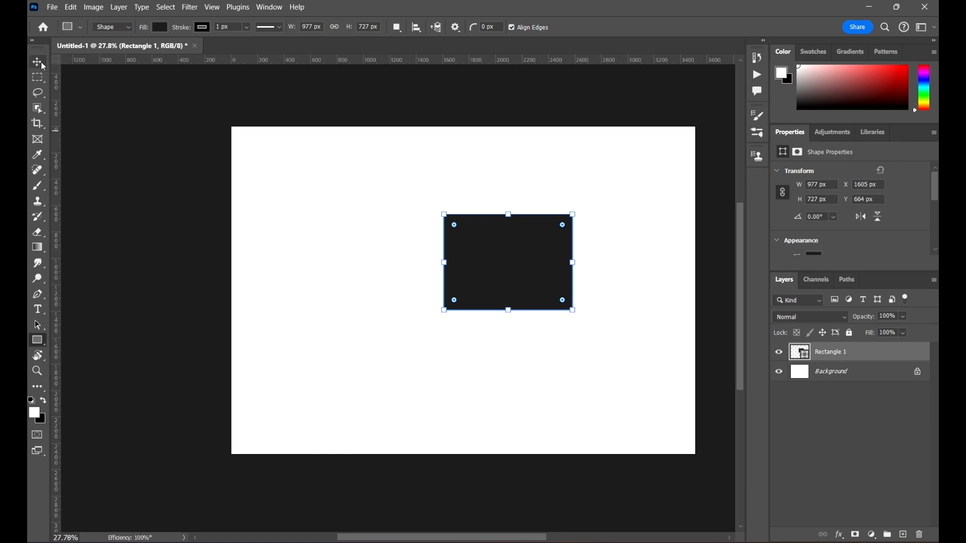
left_click(38, 63)
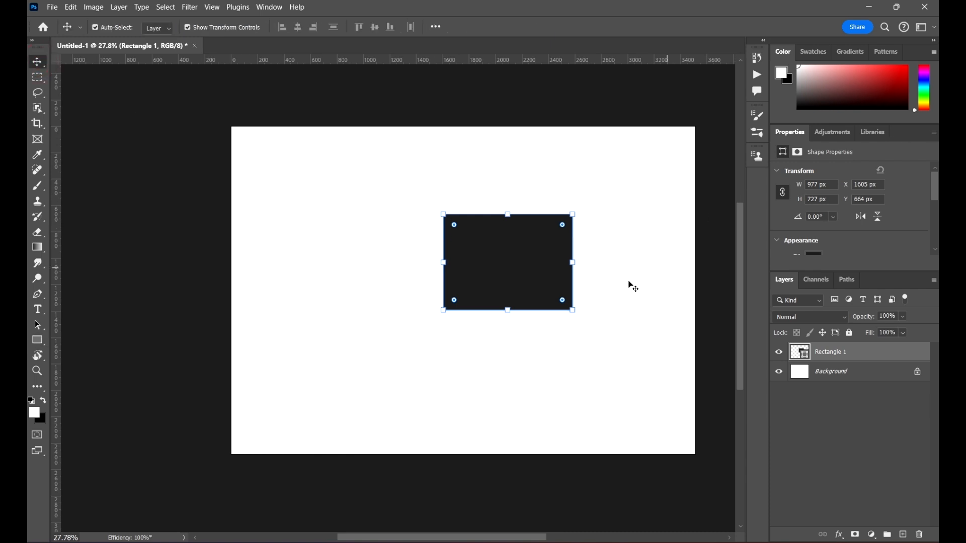
left_click_drag(443, 314, 400, 343)
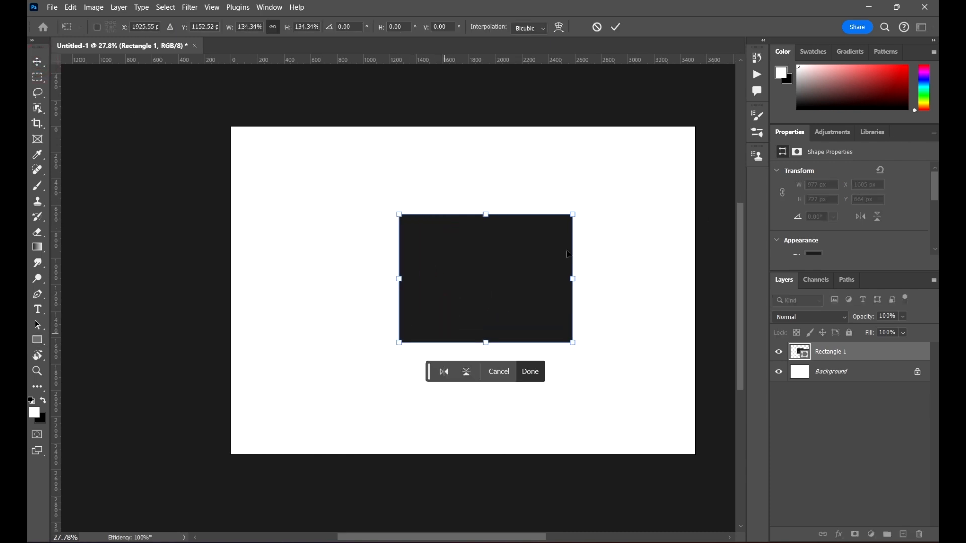
left_click(616, 26)
left_click_drag(511, 265, 470, 225)
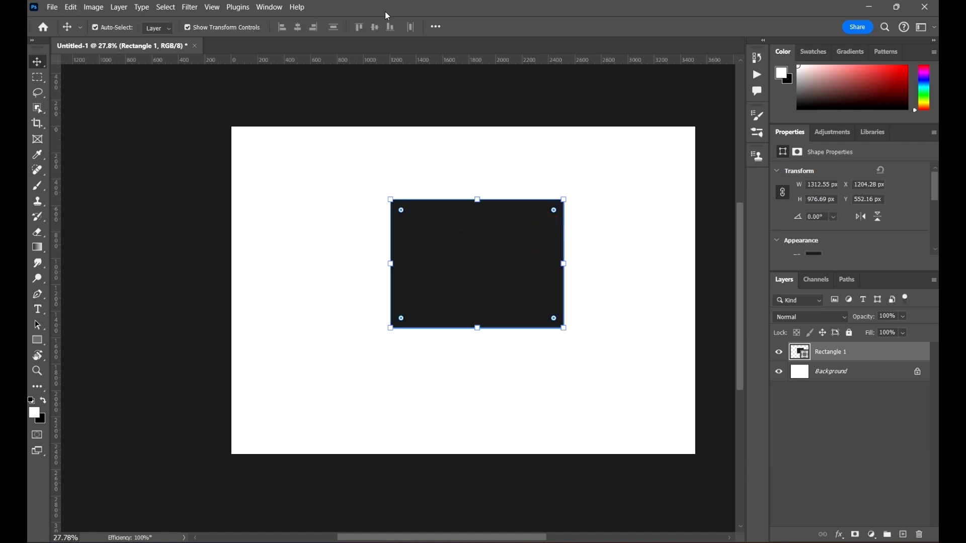
Step: Shrink and reposition the Photoshop window so the Trees illustration on the Dribbble page behind it is exposed
left_click_drag(425, 11, 560, 13)
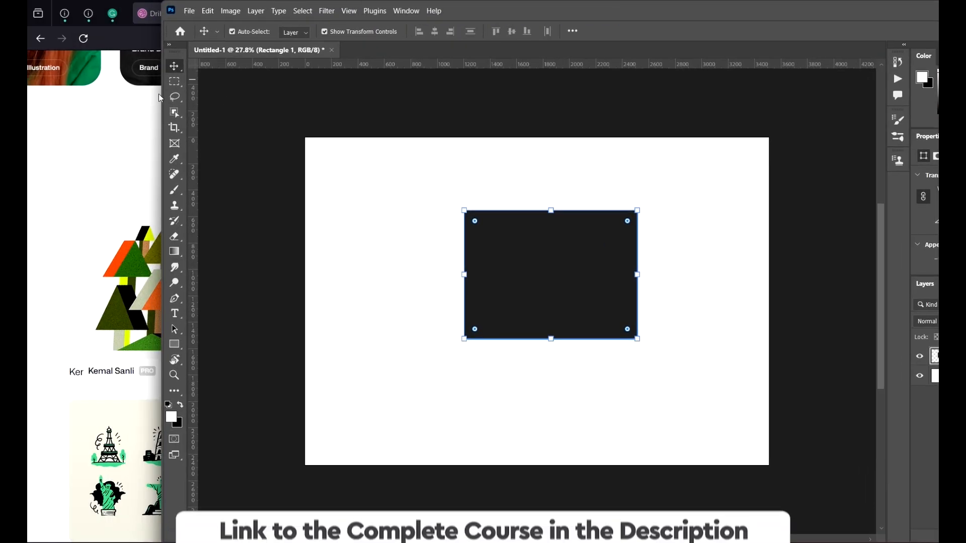
left_click_drag(161, 94, 401, 94)
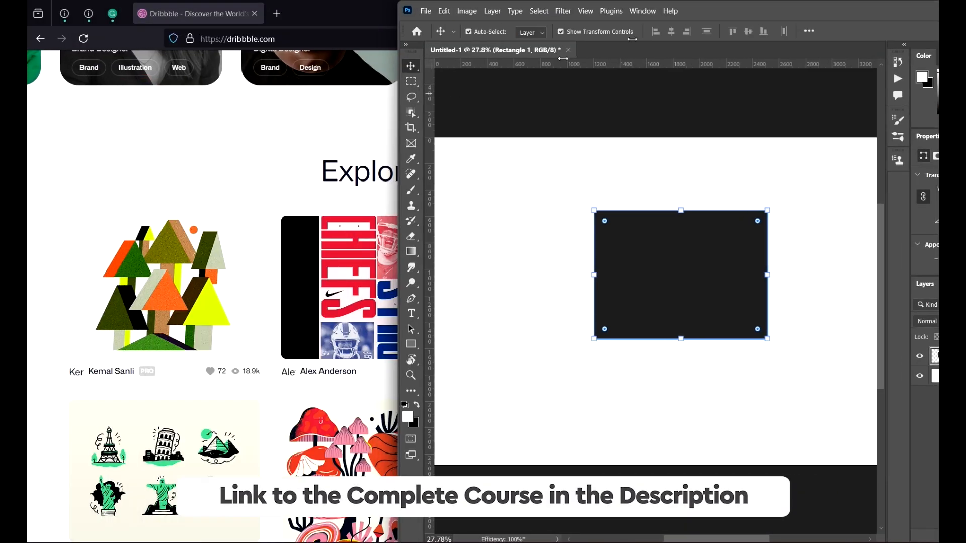
left_click_drag(837, 14, 844, 55)
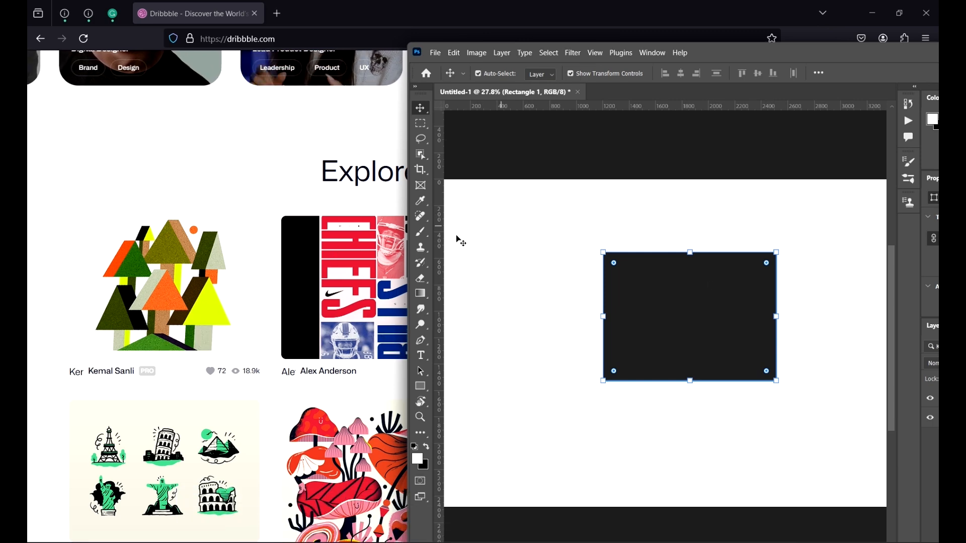
scroll(602, 280, "down", 2)
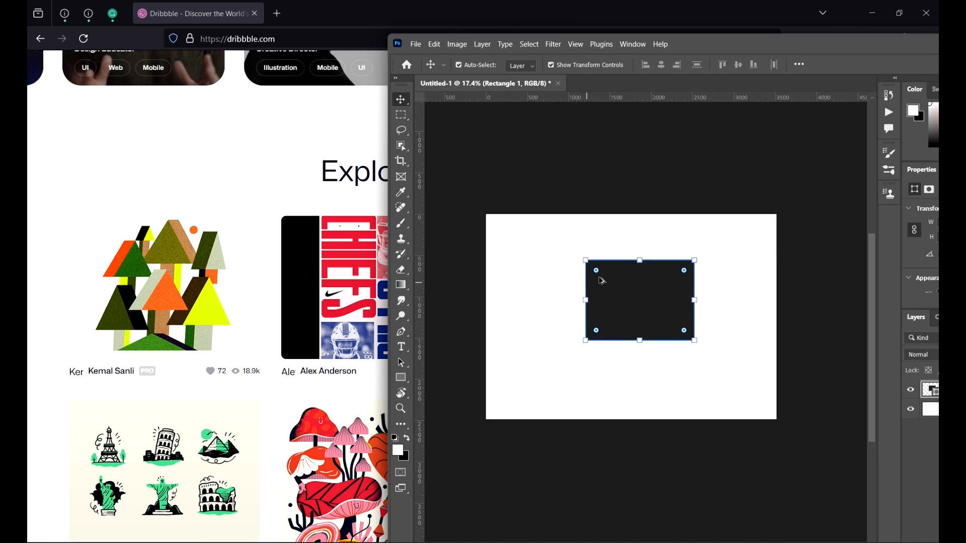
scroll(769, 284, "up", 2)
left_click_drag(851, 40, 707, 73)
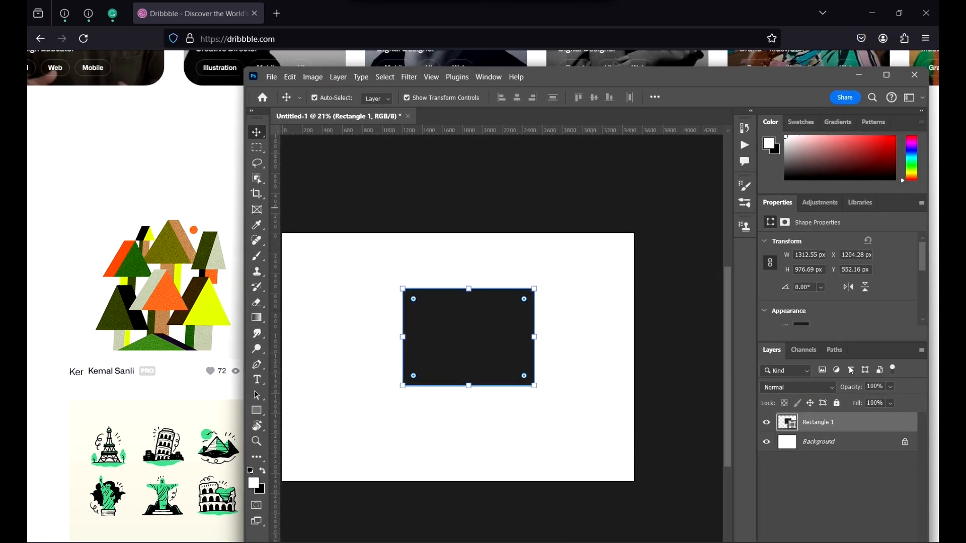
Step: Fill the rectangle with dark green 3f4d06 sampled from the Trees illustration in the browser
double_click(786, 425)
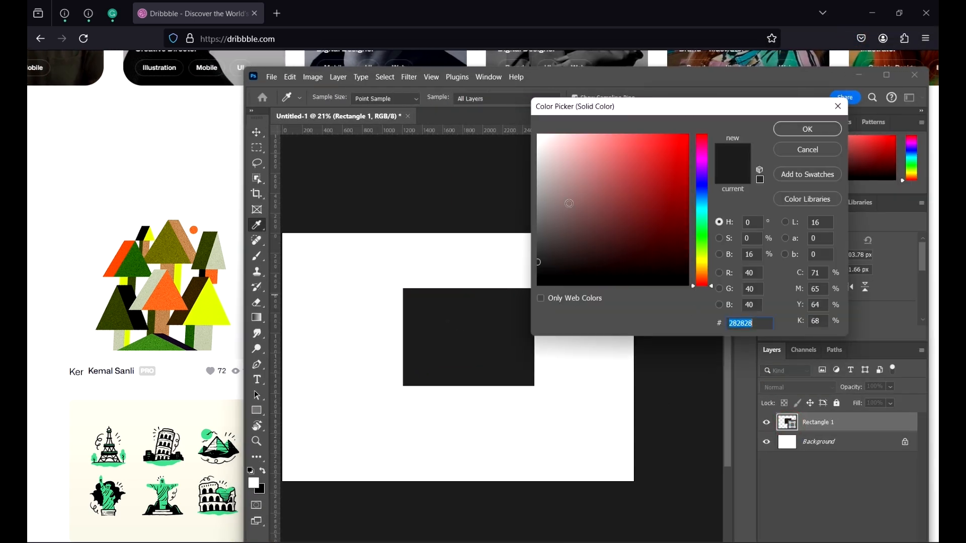
left_click(632, 192)
left_click(493, 203)
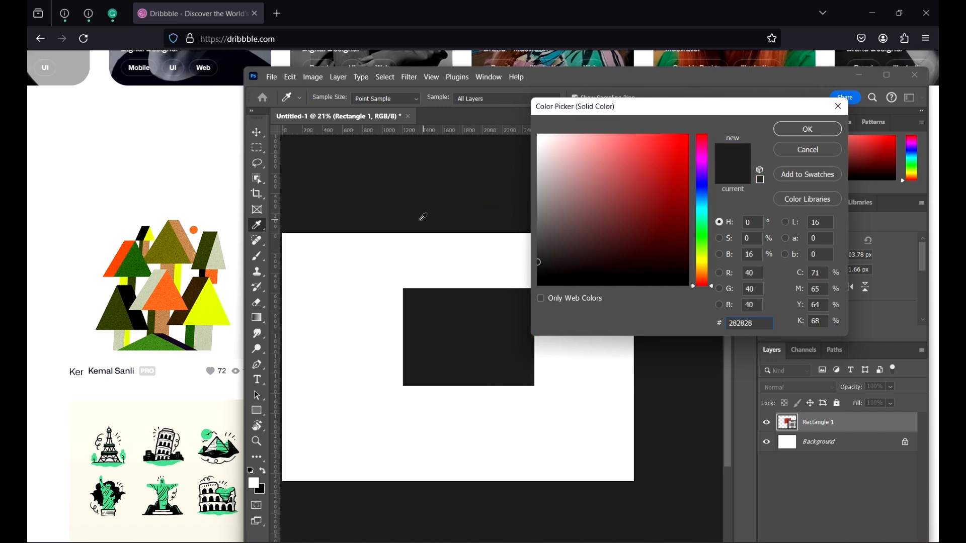
left_click_drag(326, 232, 121, 311)
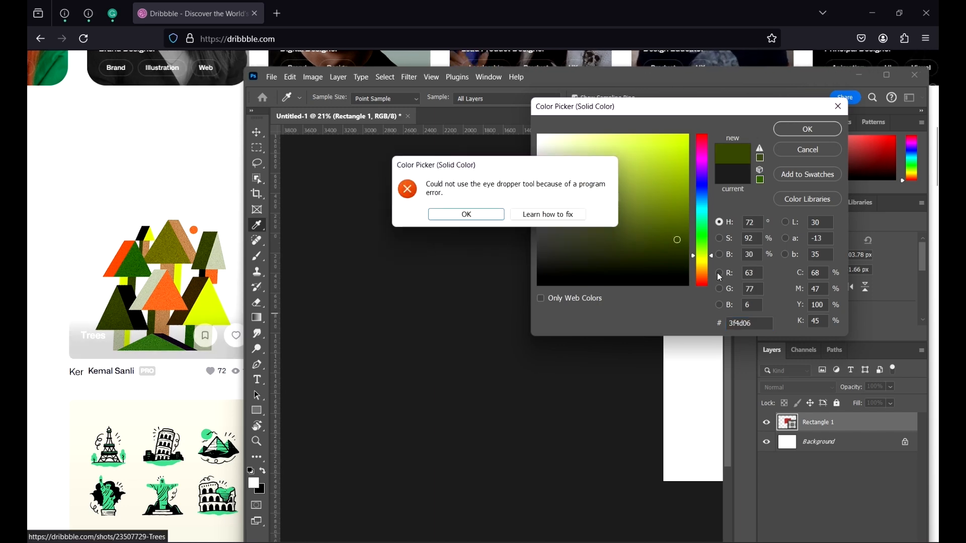
left_click(468, 214)
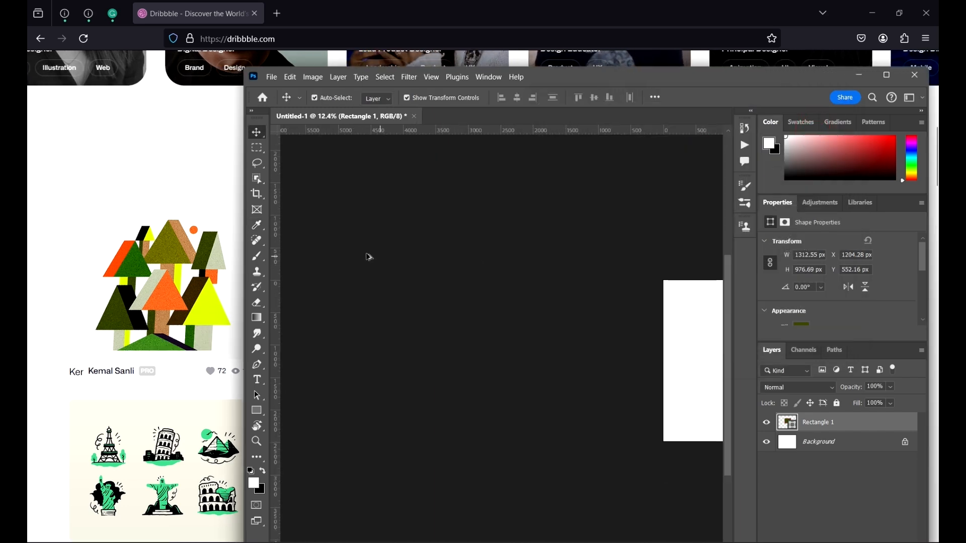
Step: Scale the dark green rectangle down to about 762 by 567 px and place a duplicate to its lower right
left_click_drag(619, 329, 383, 259)
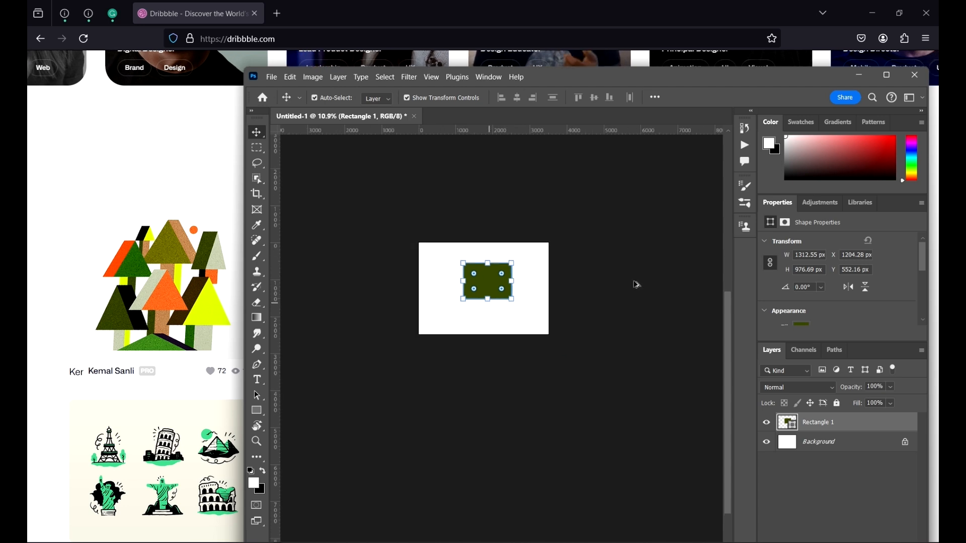
scroll(635, 282, "up", 5)
left_click_drag(523, 285, 524, 286)
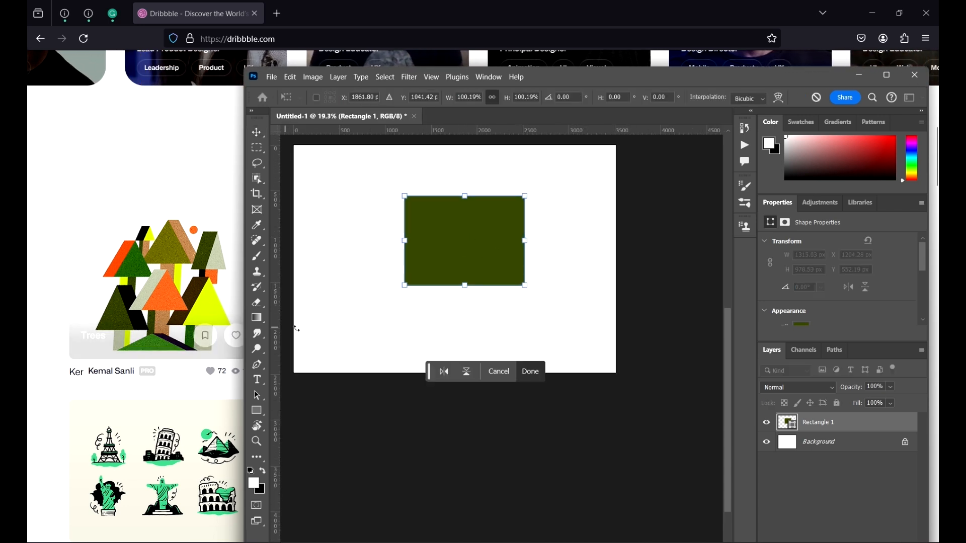
left_click_drag(524, 286, 502, 233)
key("Return")
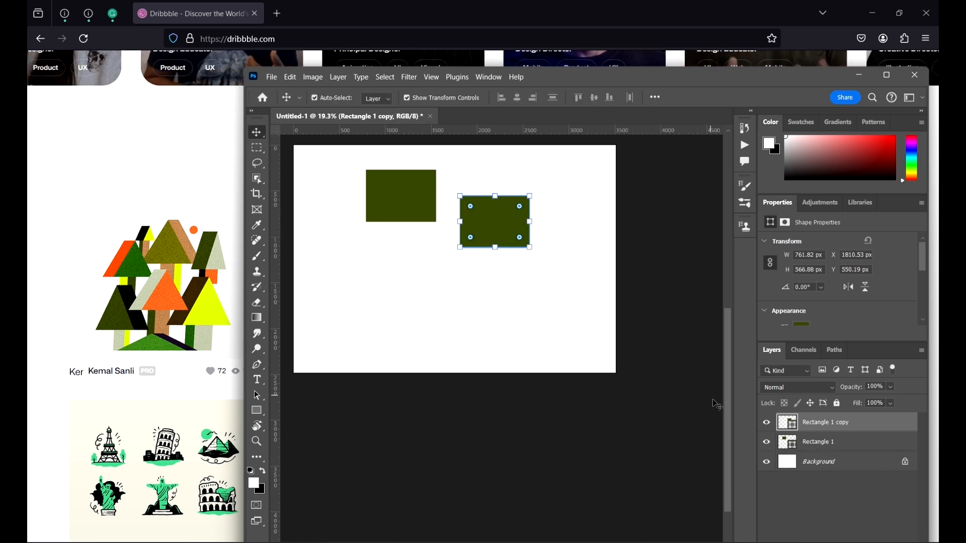
Step: Fill the duplicate rectangle with bright yellow d7f506 sampled from the Trees illustration in the browser
double_click(787, 422)
left_click_drag(454, 284, 443, 301)
left_click(470, 213)
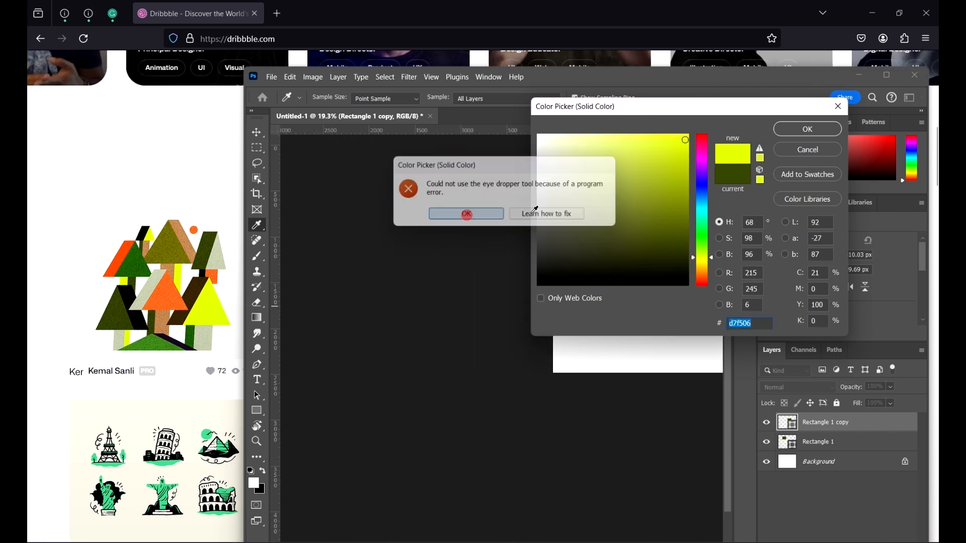
left_click(807, 130)
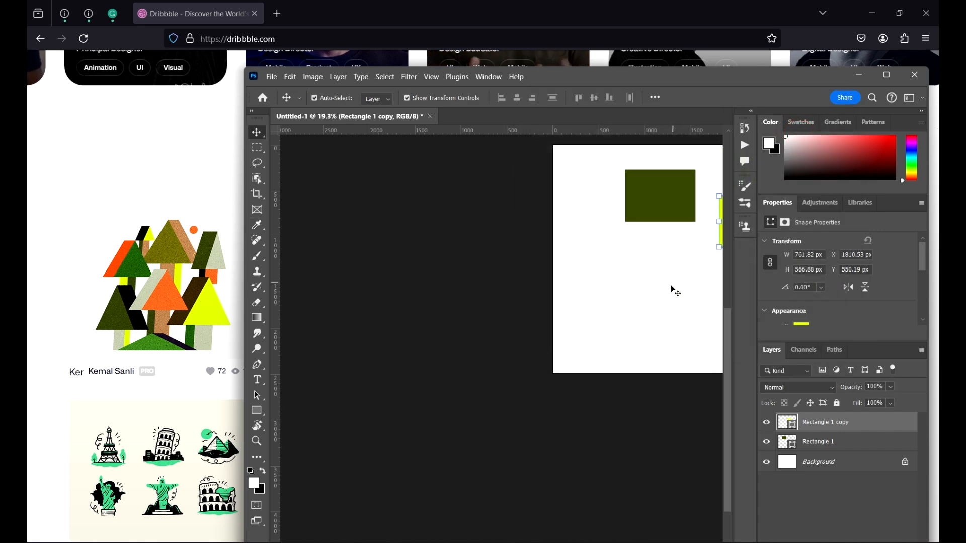
Step: Deselect the yellow rectangle and maximize the Photoshop window
left_click_drag(673, 289, 569, 325)
left_click(604, 283)
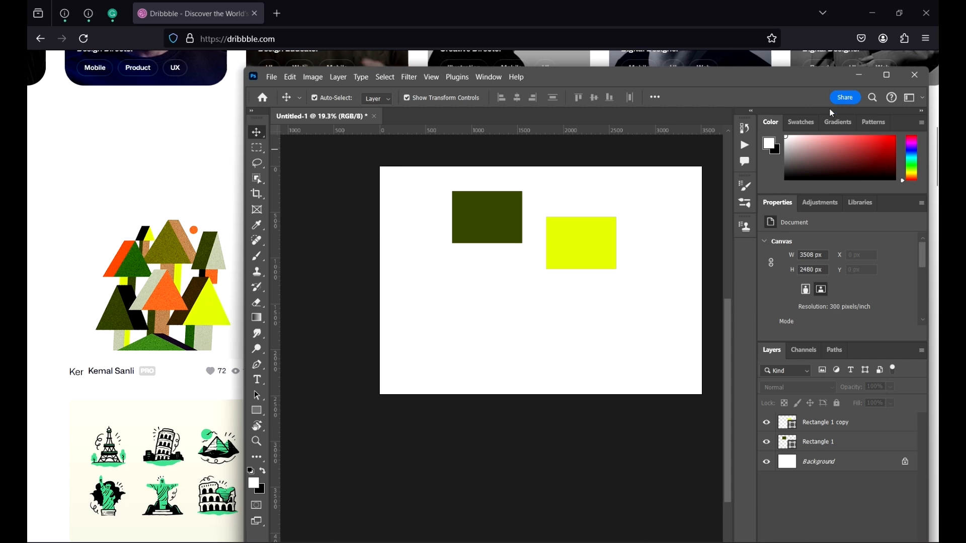
left_click(887, 75)
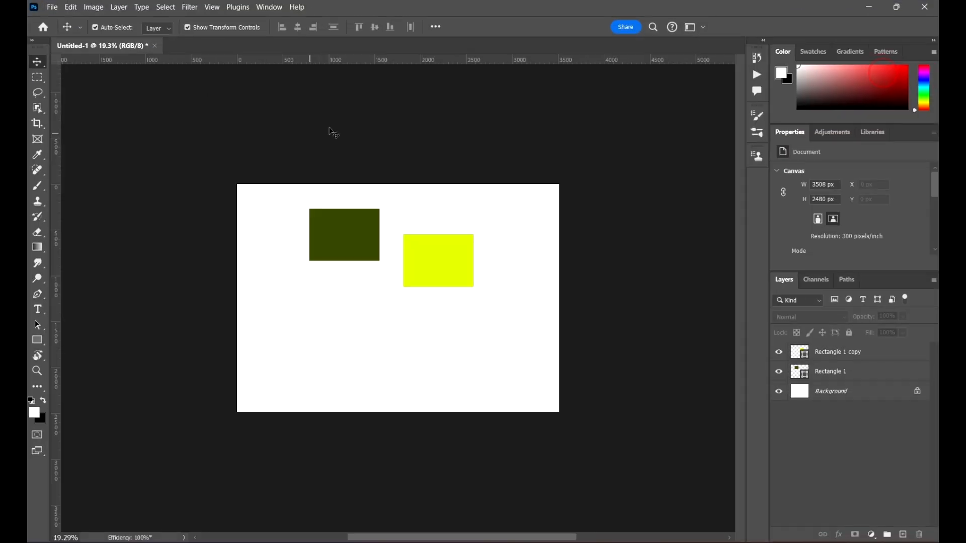
scroll(542, 207, "down", 1)
scroll(523, 207, "down", 1)
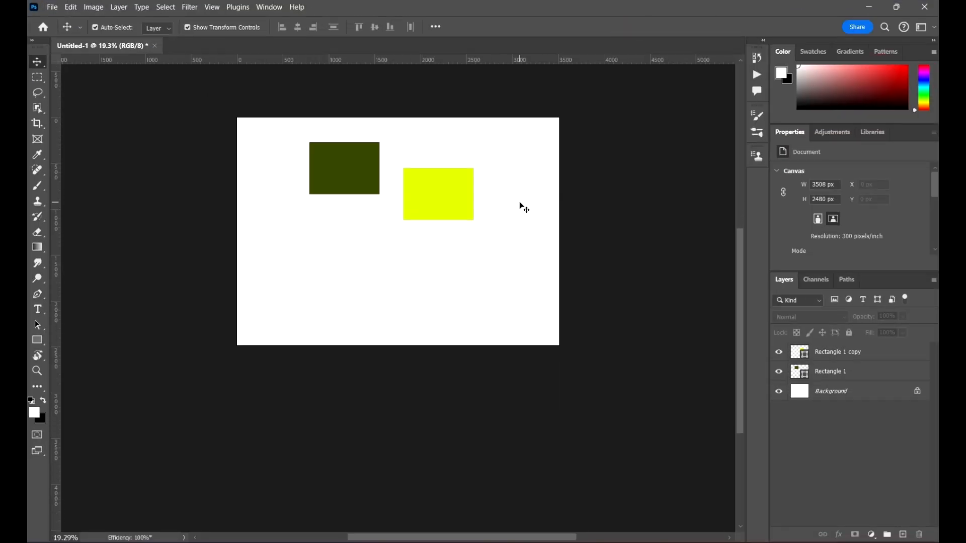
Step: Activate the Brush tool and set the brush size to 158 px
left_click(36, 188)
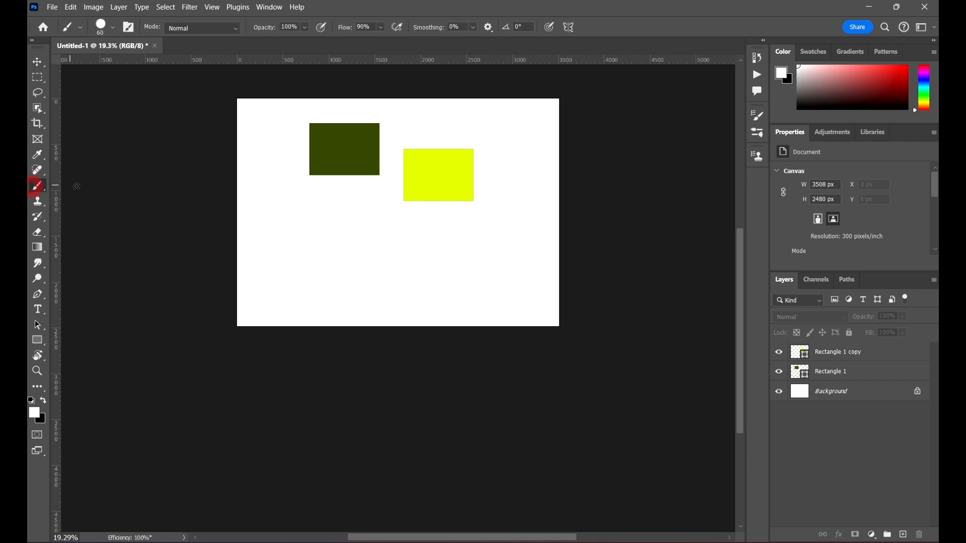
right_click(347, 226)
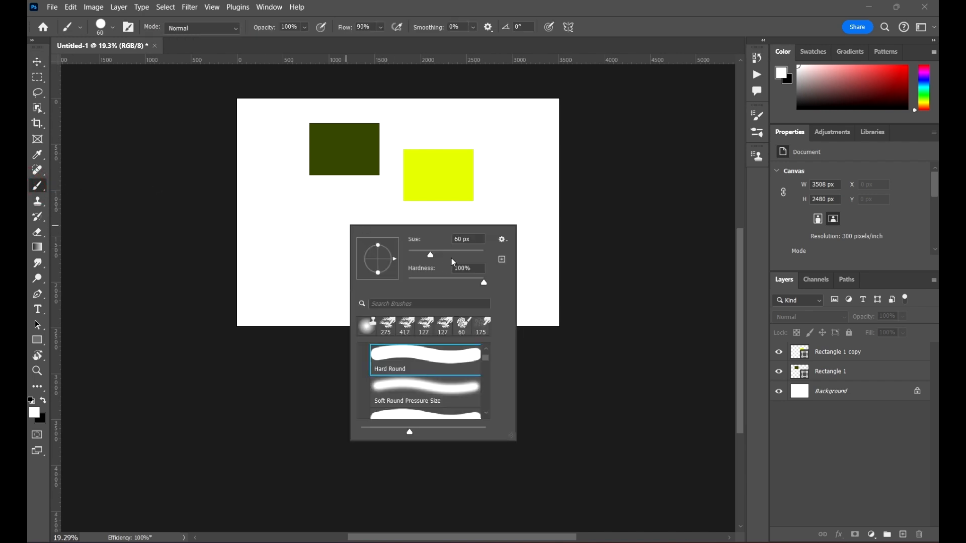
left_click_drag(459, 258, 457, 255)
left_click(630, 5)
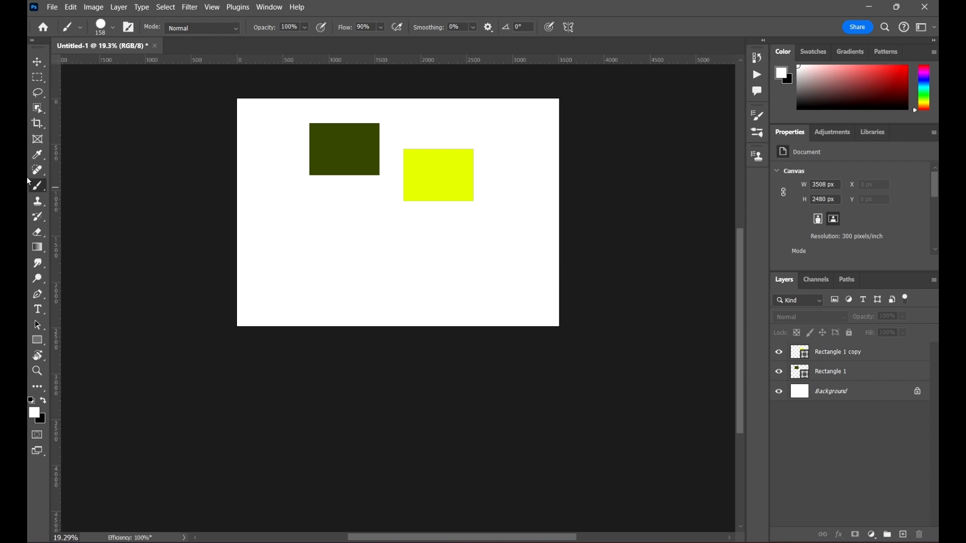
Step: Set the Hard Round brush to 401 px with 100% hardness
left_click(38, 156)
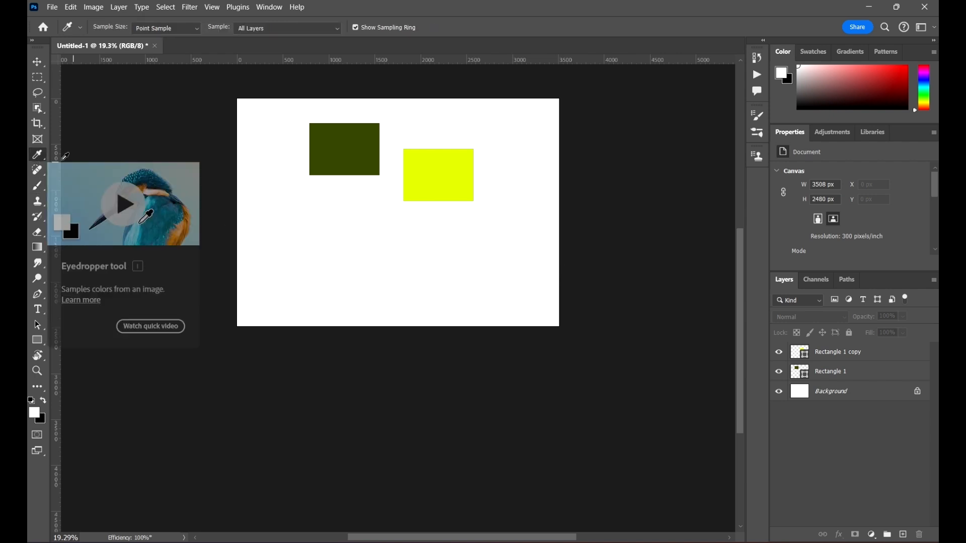
left_click(39, 188)
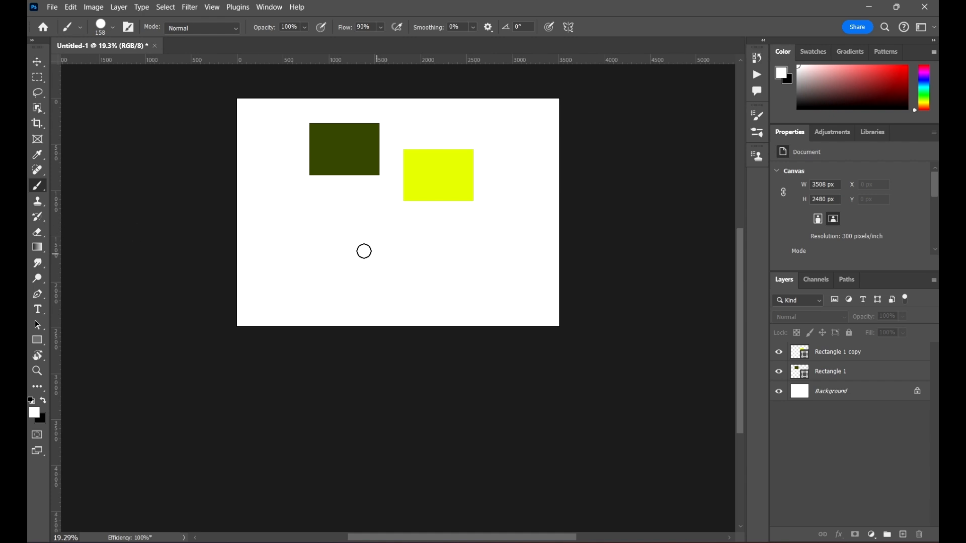
scroll(356, 242, "up", 1)
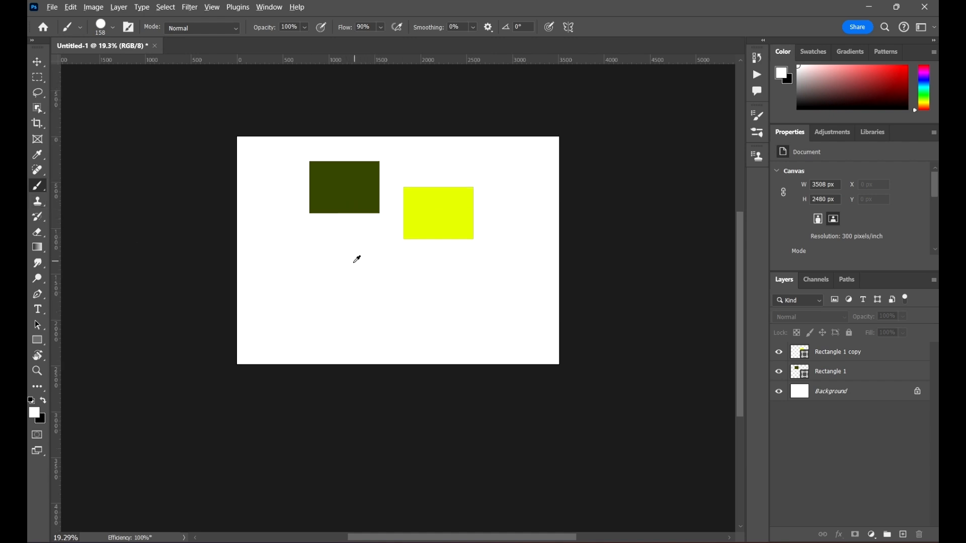
scroll(356, 258, "up", 2)
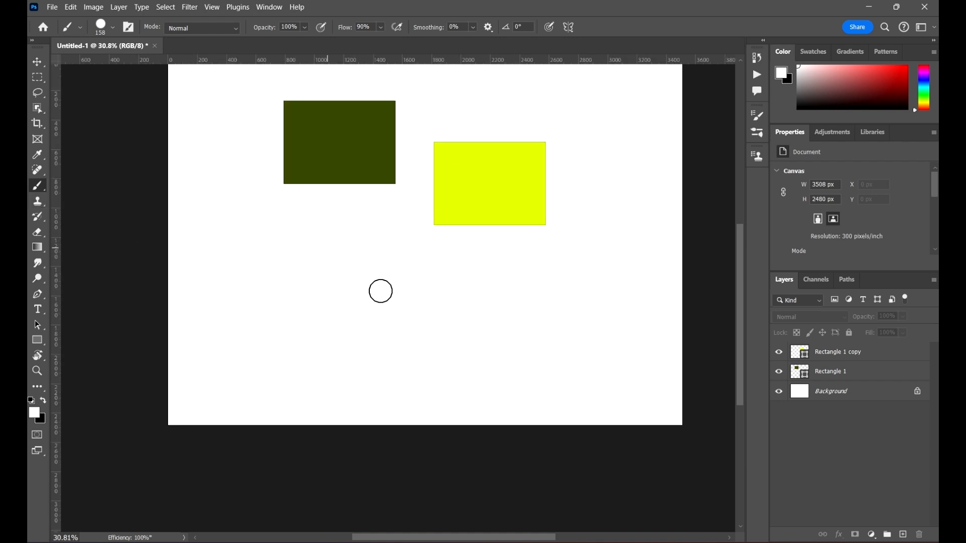
scroll(340, 241, "up", 1)
right_click(374, 314)
left_click_drag(483, 343, 499, 341)
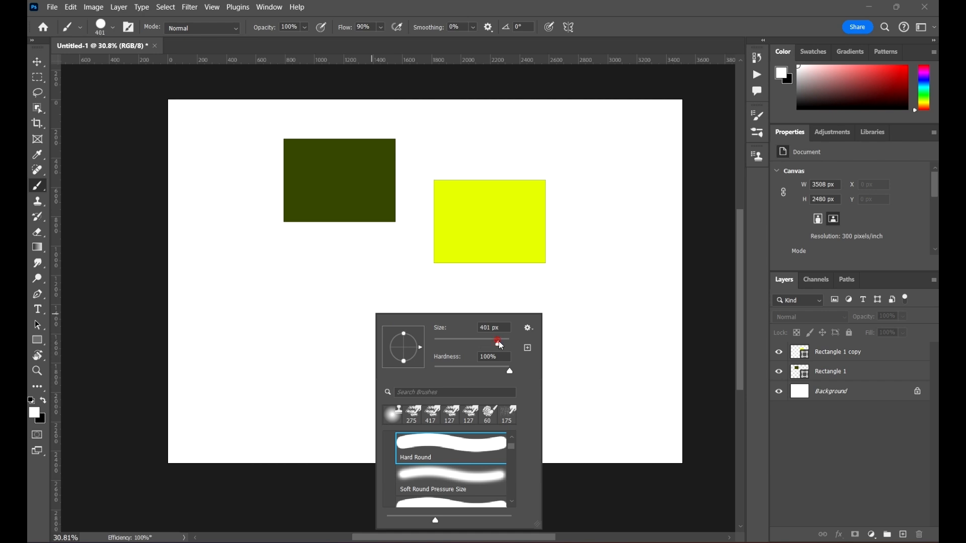
left_click_drag(500, 373, 520, 370)
key("Return")
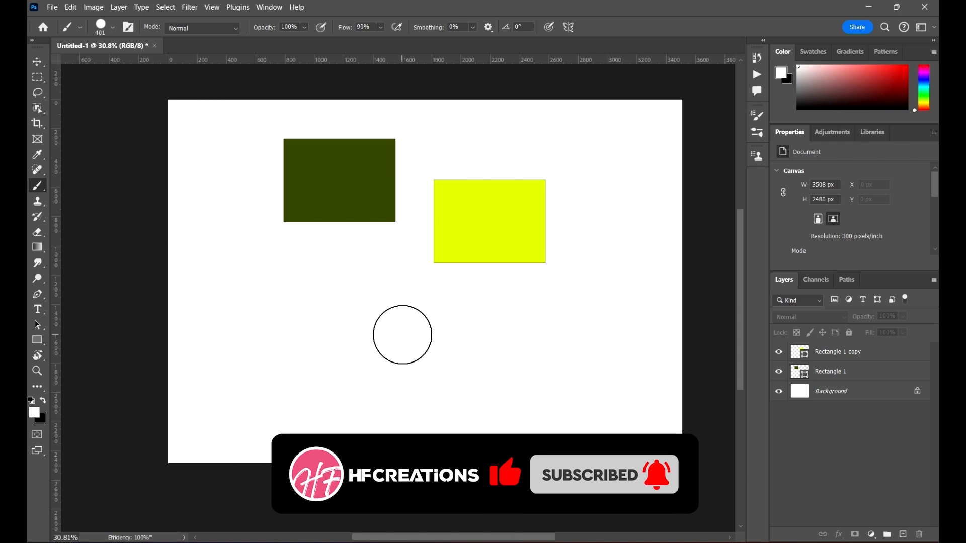
Step: Switch the brush cursor to the precise crosshair and back to the brush-size circle over the canvas
key("Caps_Lock")
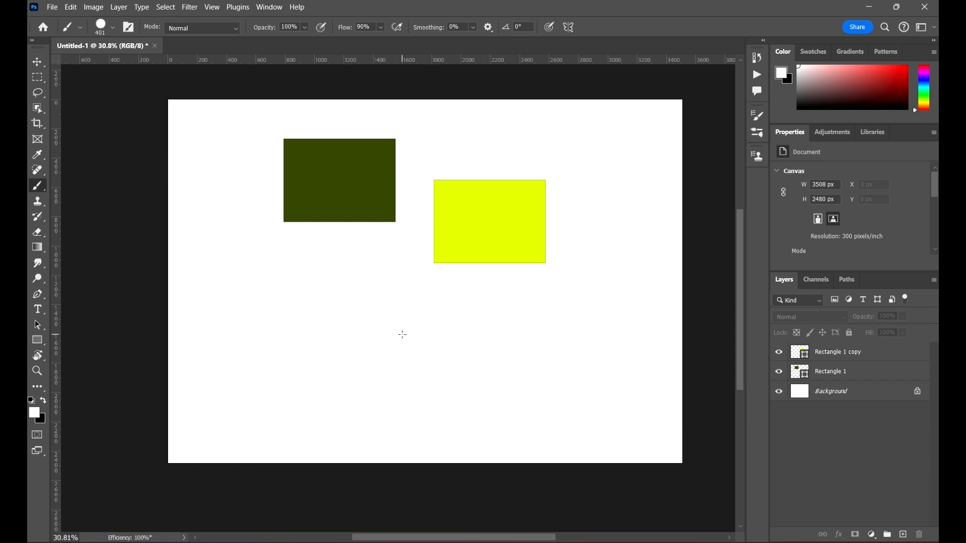
scroll(382, 306, "down", 2)
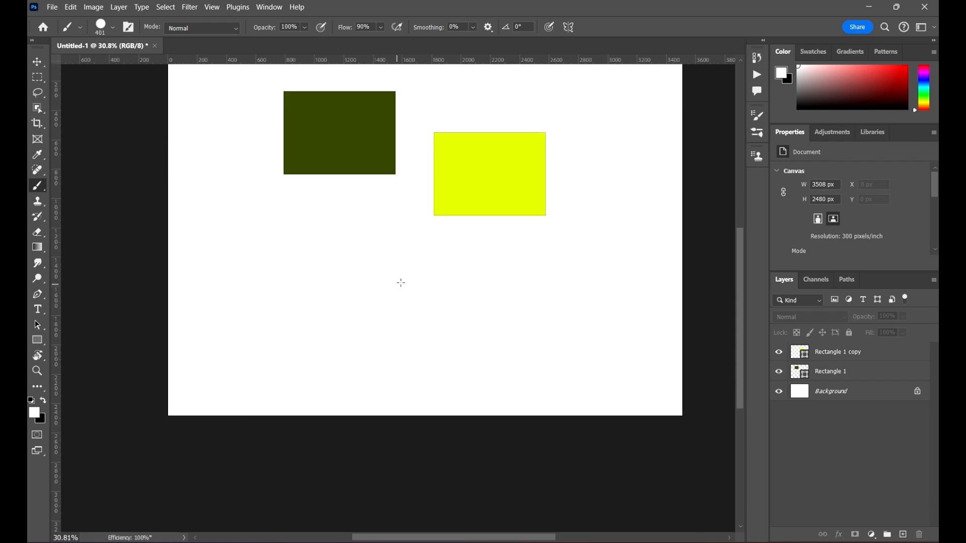
scroll(401, 283, "up", 2)
scroll(399, 324, "up", 1, "alt")
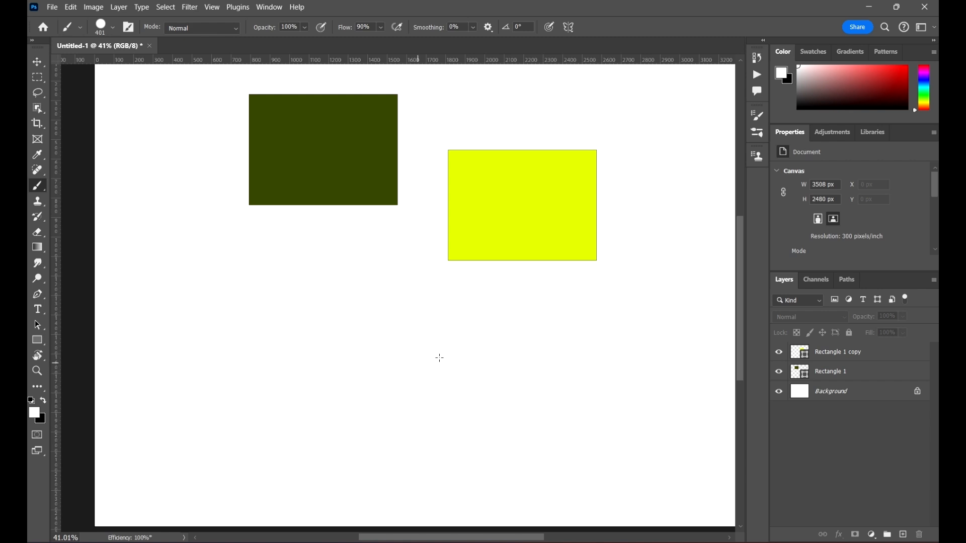
scroll(439, 358, "up", 1, "alt")
scroll(384, 317, "up", 4, "alt")
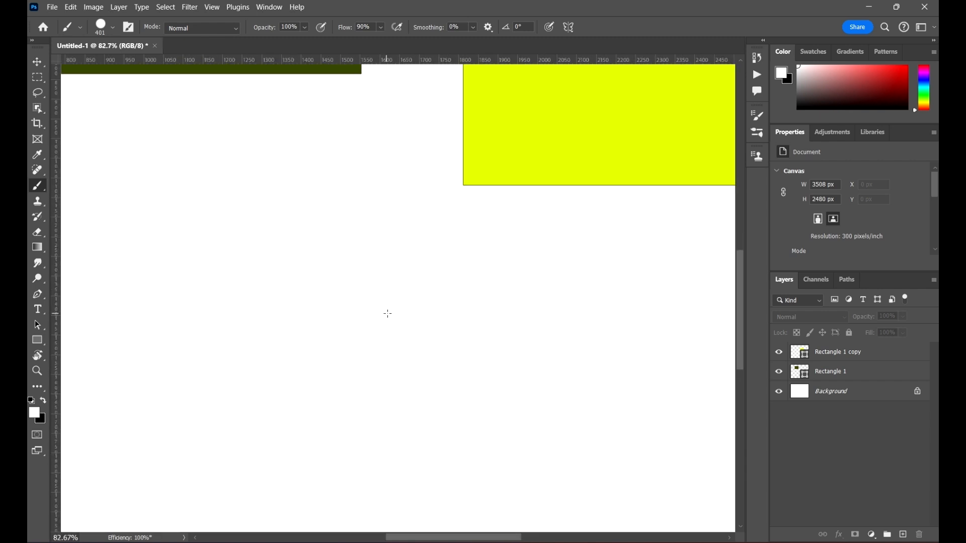
scroll(260, 254, "down", 5, "alt")
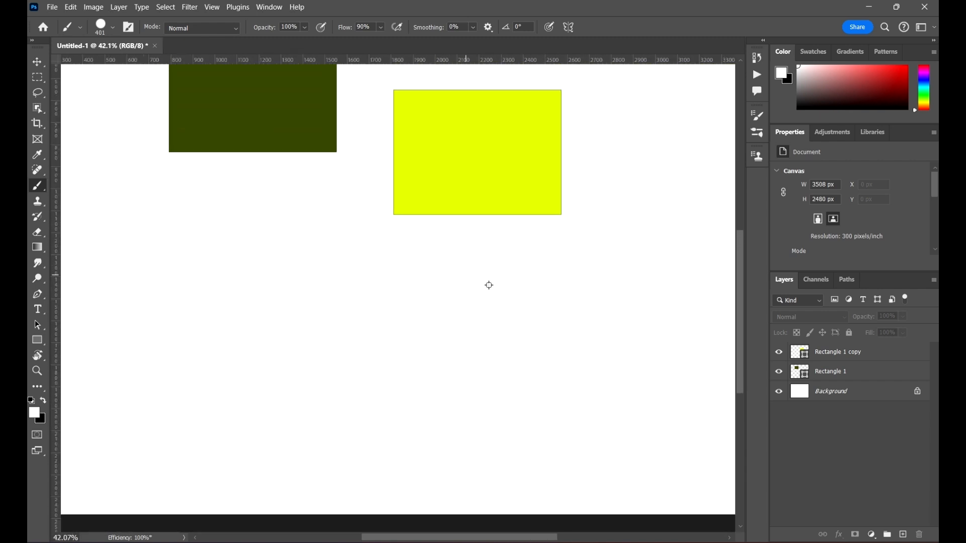
scroll(459, 285, "up", 1)
scroll(459, 285, "up", 1)
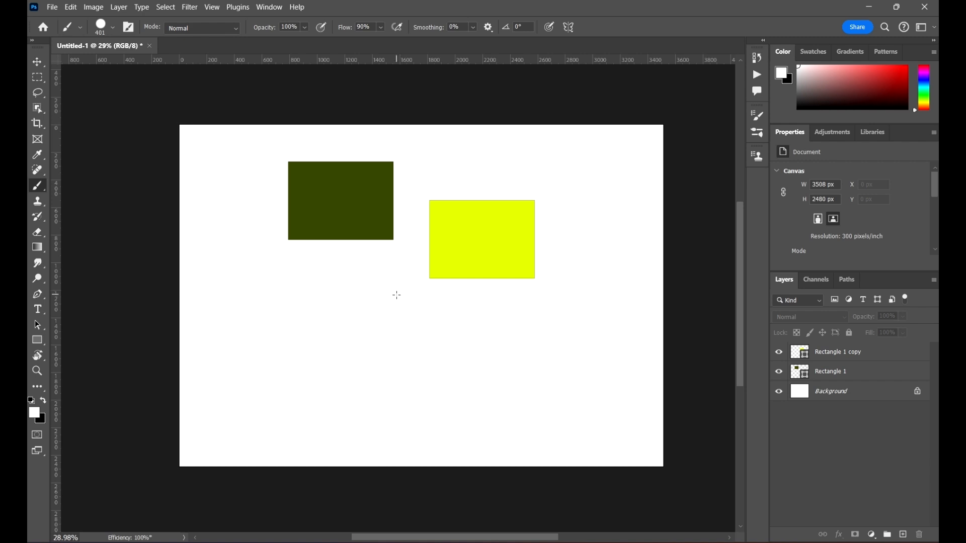
scroll(403, 324, "down", 2)
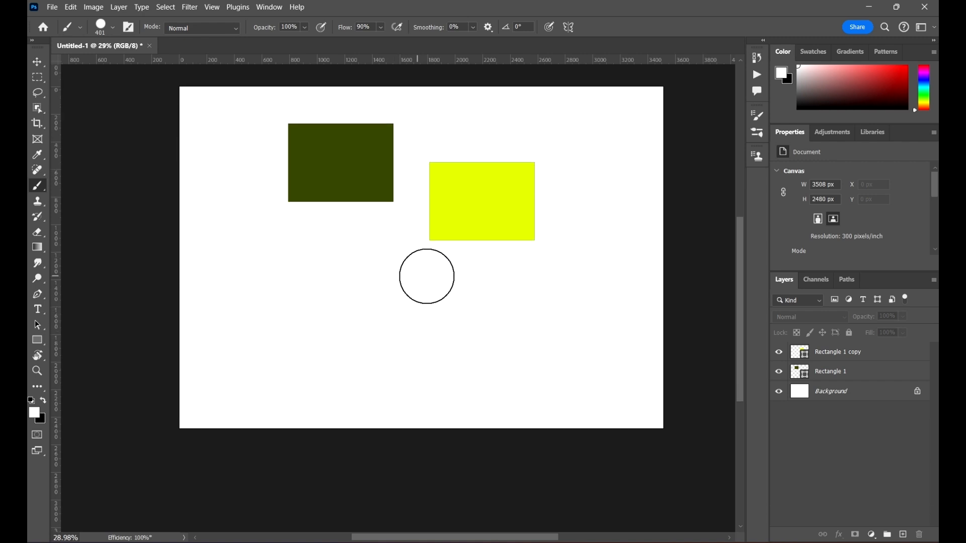
scroll(427, 276, "up", 1)
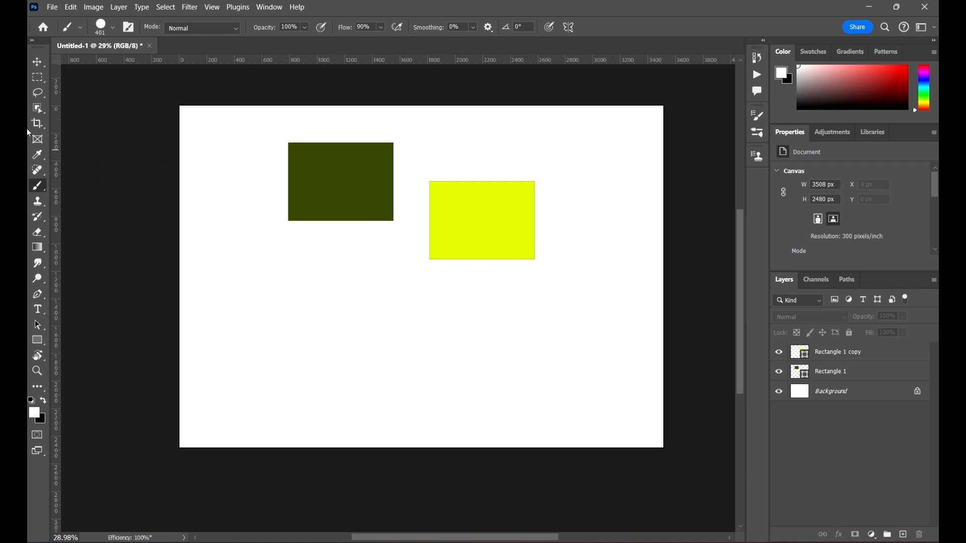
Step: Leave the Brush for the Move tool and open the Customize Toolbar dialog
left_click(41, 63)
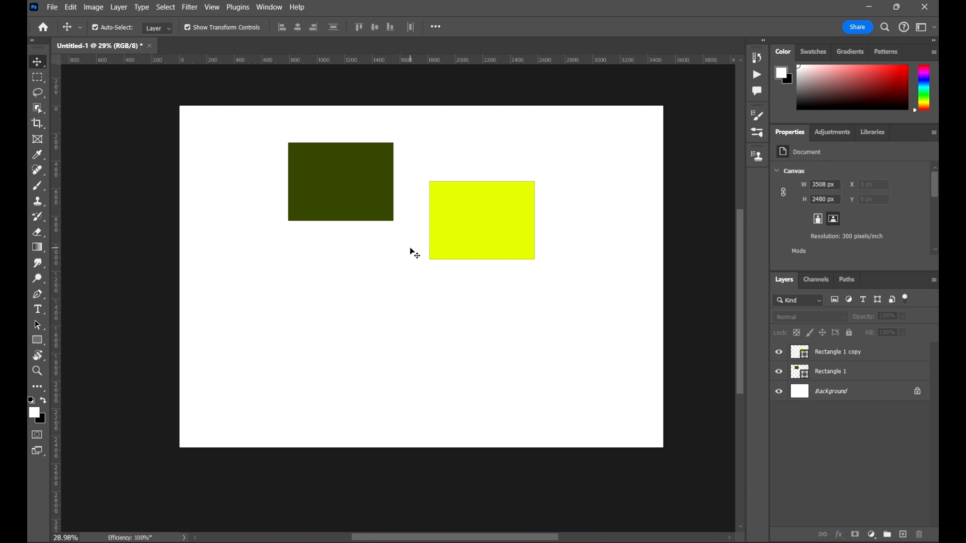
scroll(570, 309, "up", 2)
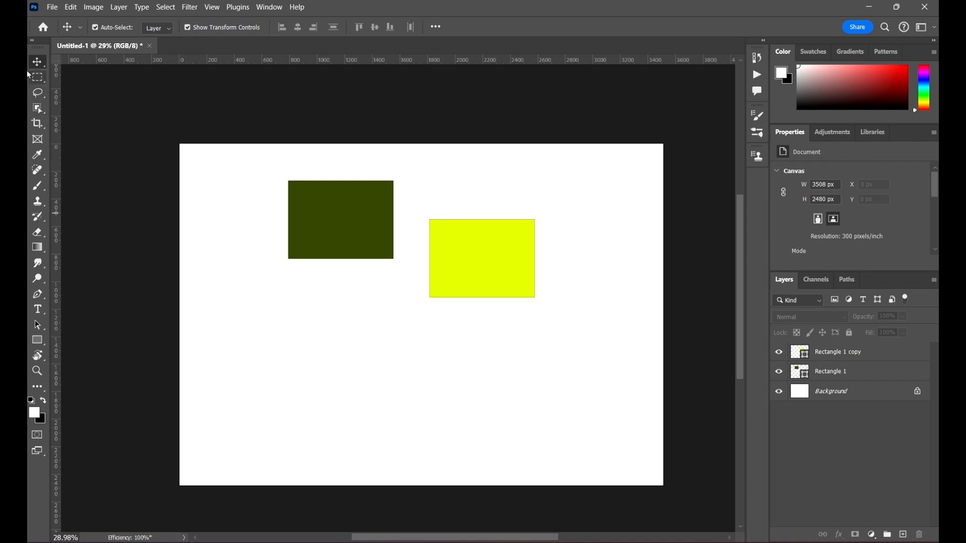
key("b")
left_click(37, 390)
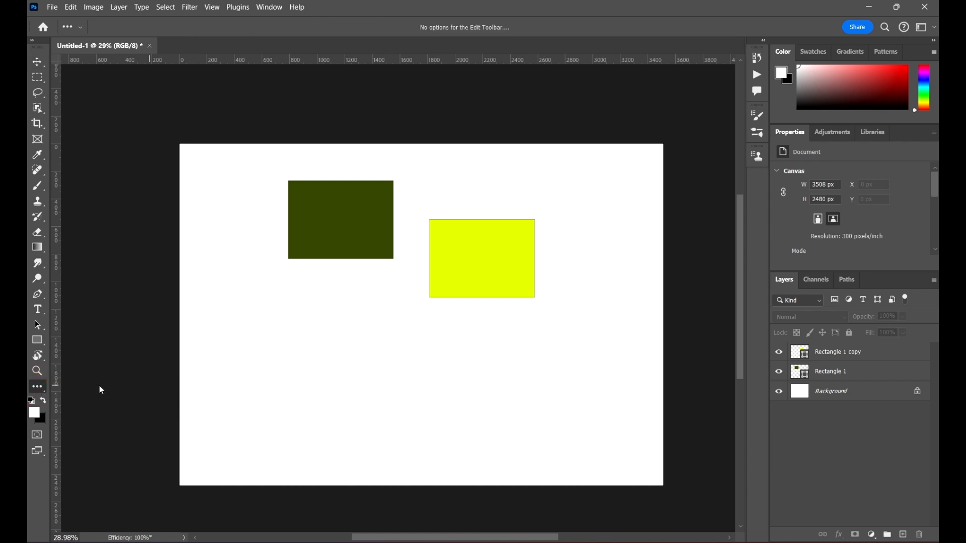
right_click(40, 392)
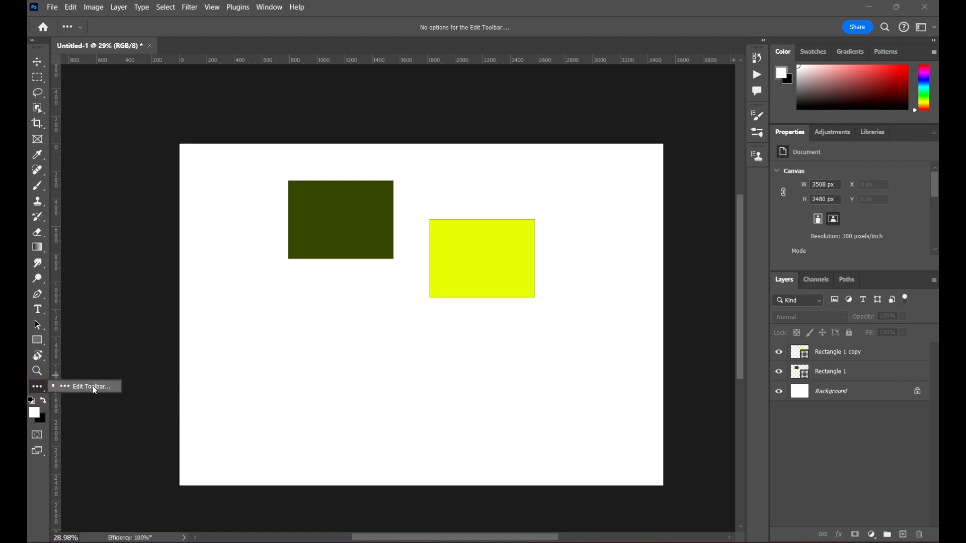
left_click(96, 386)
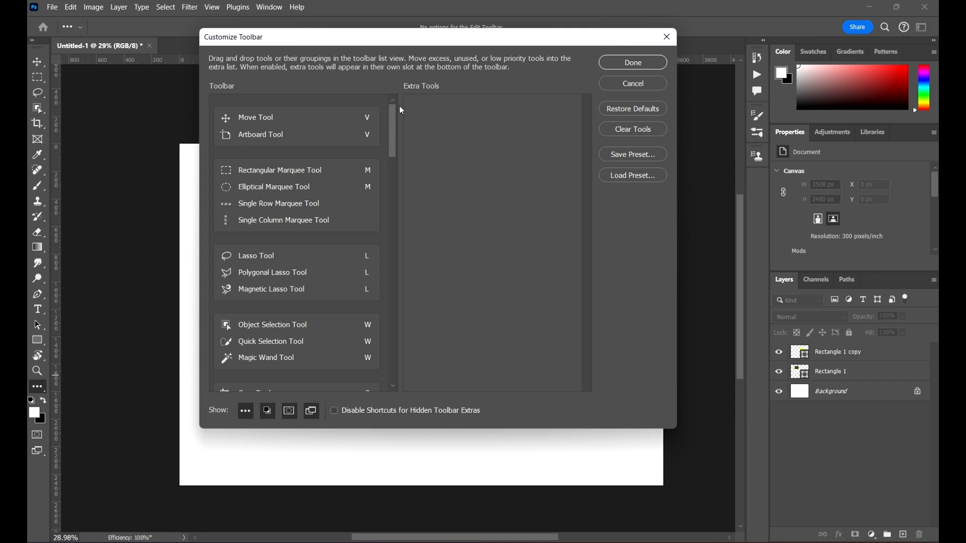
Step: Move the Rectangular Marquee tool, the remaining marquee group and the Object Selection group from the toolbar to Extra Tools
mouse_move(391, 118)
left_mouse_down()
mouse_move(418, 265)
mouse_move(396, 373)
mouse_move(424, 321)
mouse_move(389, 69)
left_mouse_up()
left_click_drag(271, 173, 537, 166)
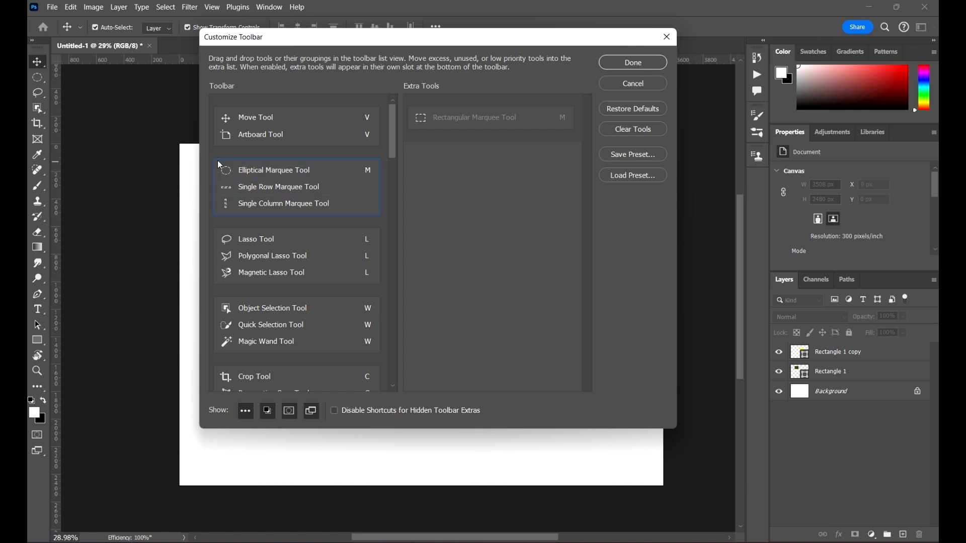
left_click_drag(217, 161, 431, 176)
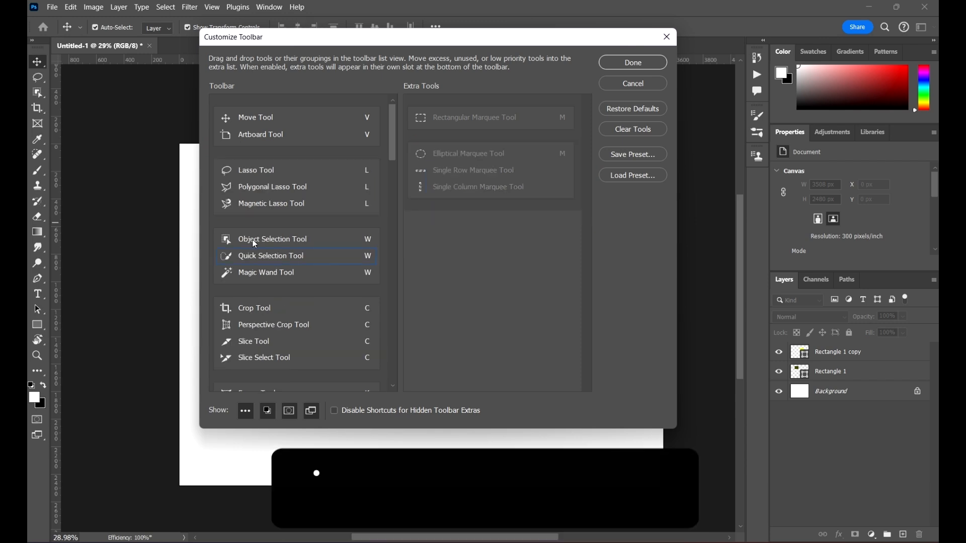
left_click_drag(214, 230, 423, 245)
Step: Move the Frame tool, the Eyedropper group and the Spot Healing Brush group from the toolbar to Extra Tools
scroll(283, 249, "down", 2)
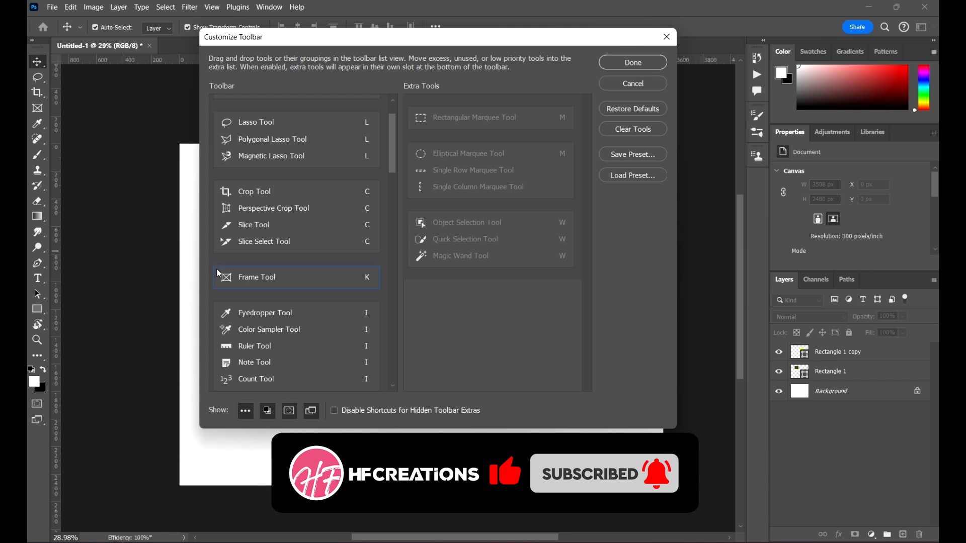
left_click_drag(216, 269, 456, 304)
scroll(282, 242, "down", 2)
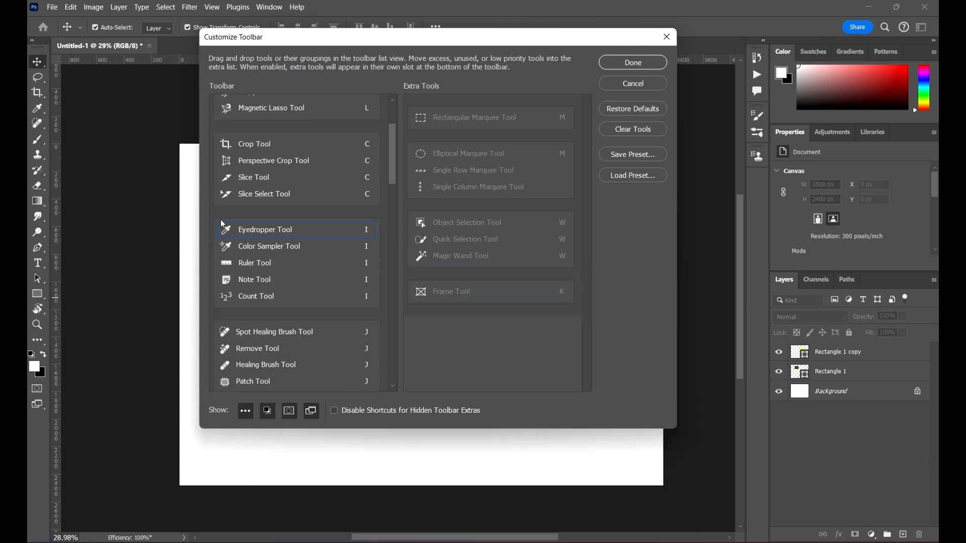
left_click_drag(217, 225, 456, 322)
scroll(238, 201, "down", 2)
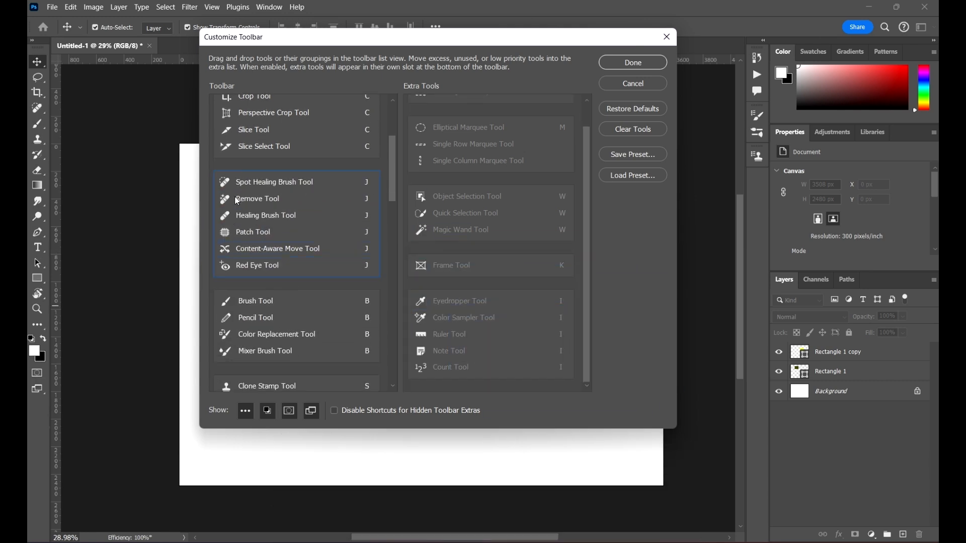
mouse_move(216, 174)
left_mouse_down()
mouse_move(409, 250)
mouse_move(425, 287)
left_mouse_up()
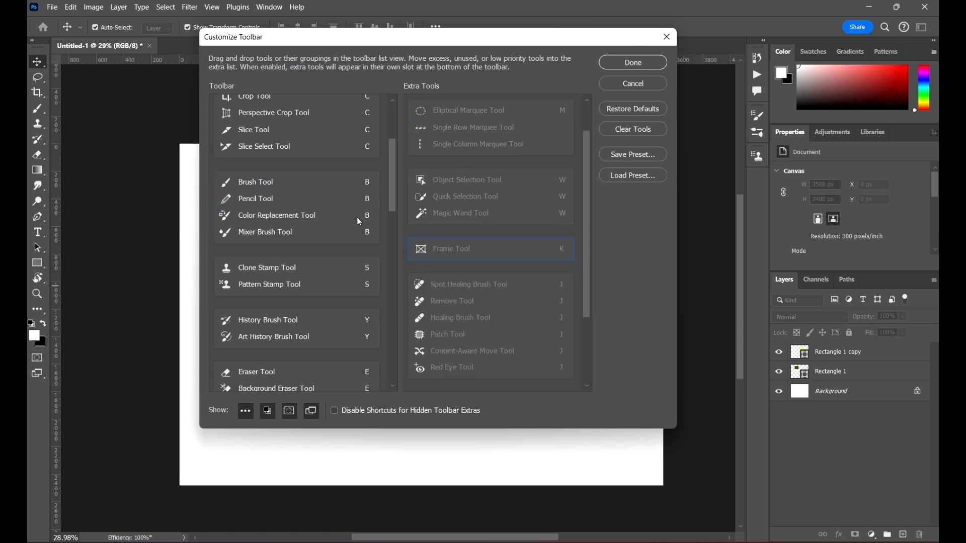
Step: Save the customized toolbar as a preset named New Tools and apply the layout
mouse_move(396, 170)
left_mouse_down()
mouse_move(395, 199)
mouse_move(391, 89)
left_mouse_up()
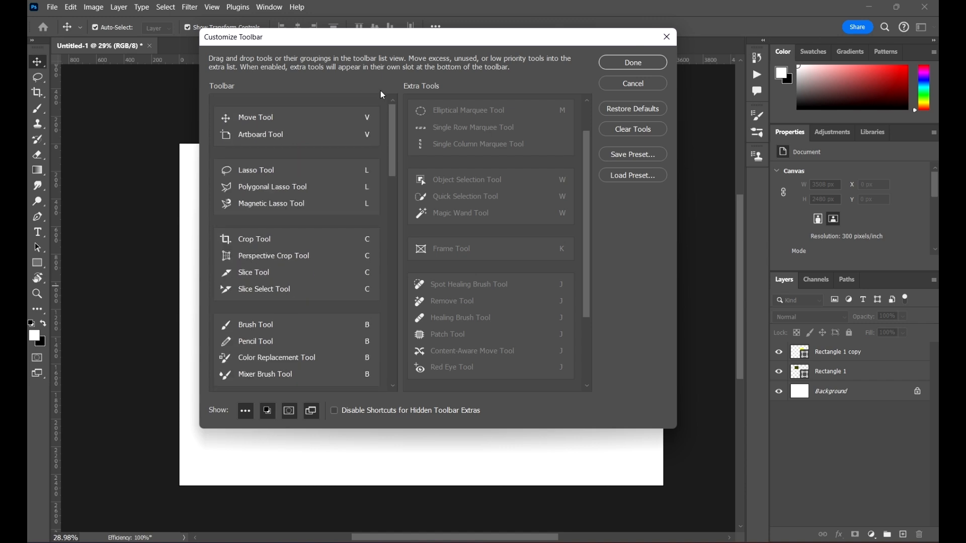
left_click(626, 154)
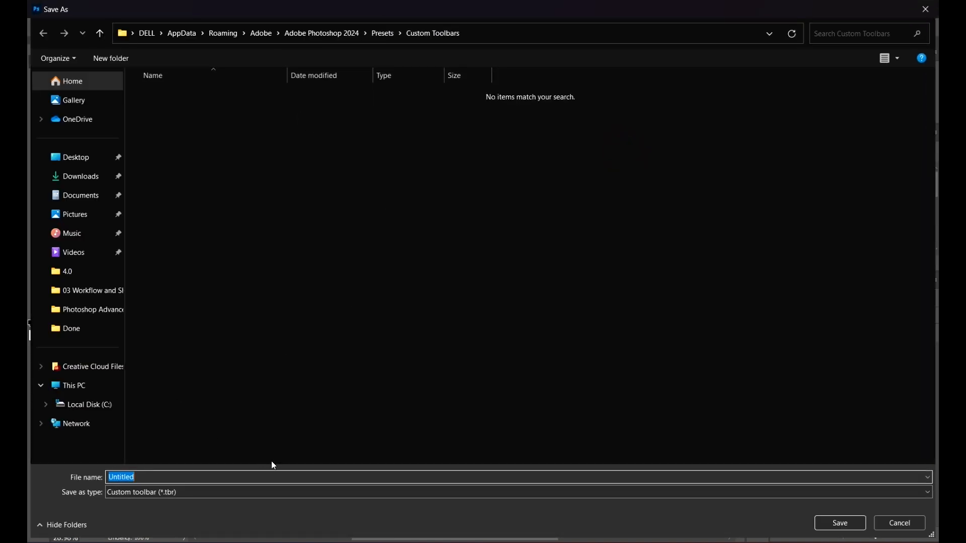
type("New Tools")
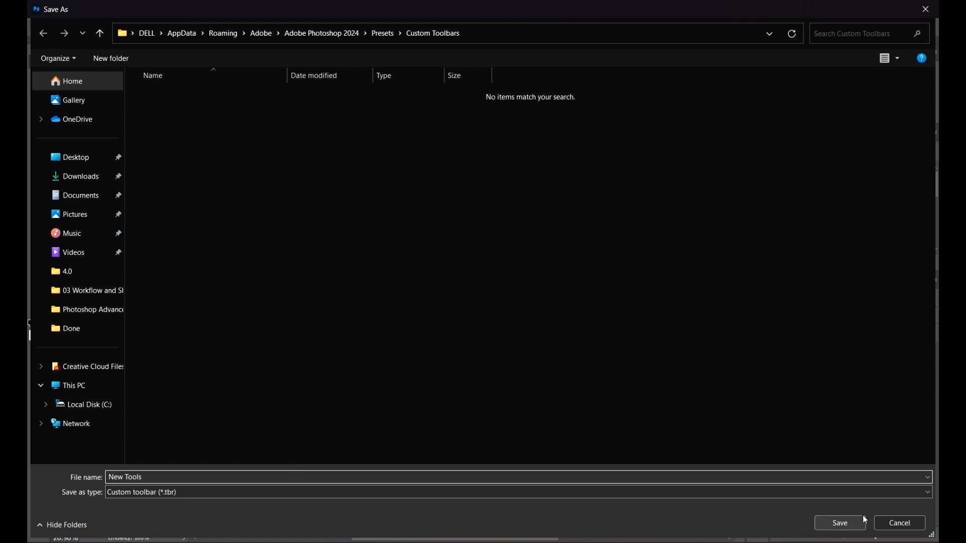
left_click(843, 523)
left_click(642, 64)
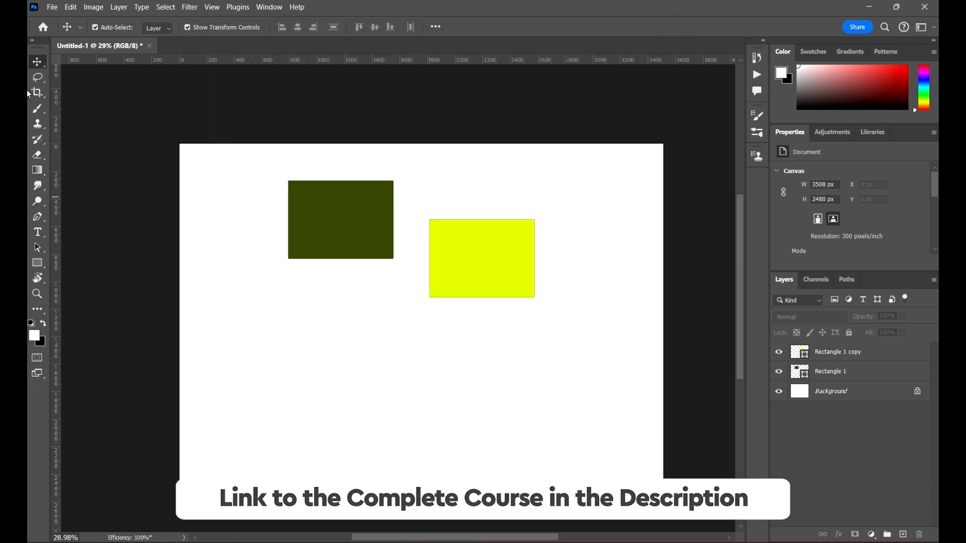
Step: Check the shortened toolbar by activating the Lasso, Crop and Move tools in turn
left_click(38, 78)
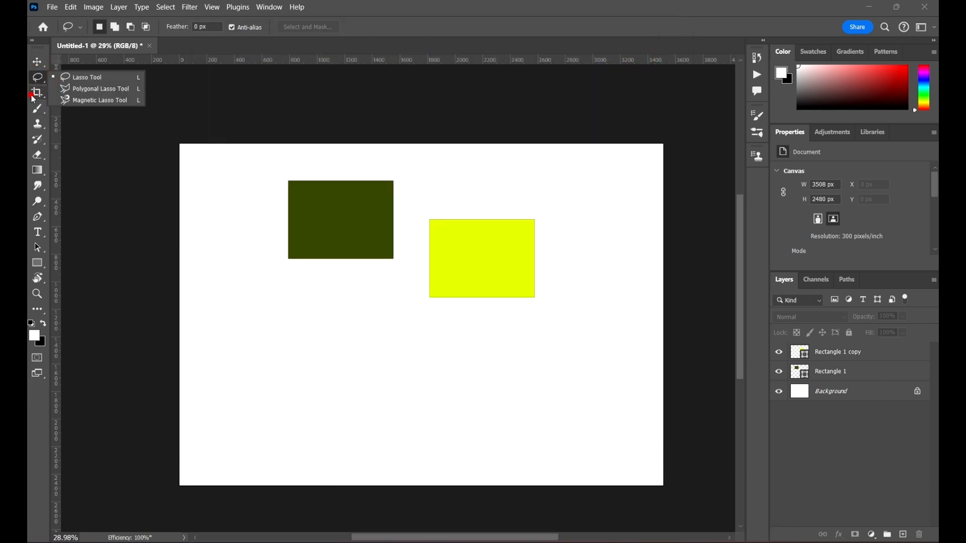
left_click(37, 93)
left_click(38, 63)
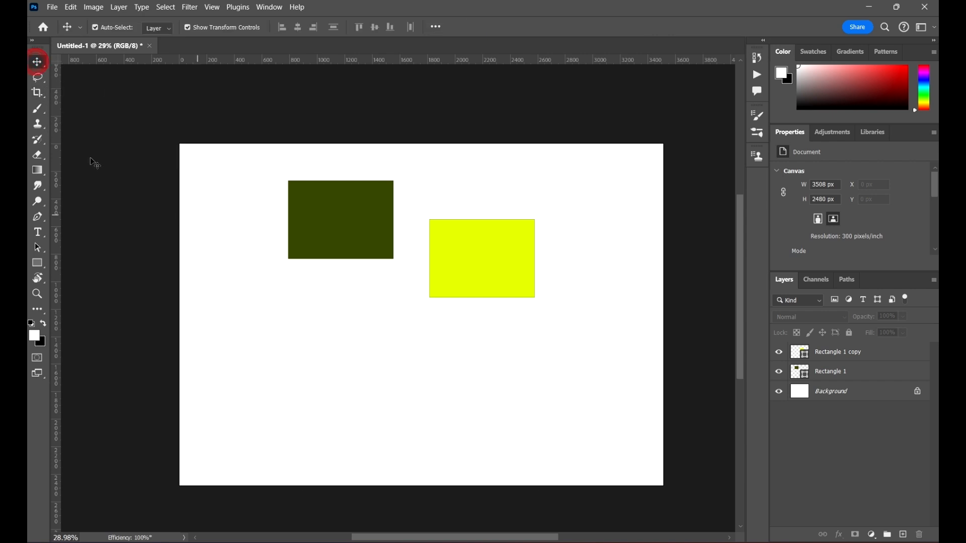
Step: List the tools in the extra-tools slot, reopen the Customize Toolbar dialog and restore the default toolbar
left_click(40, 312)
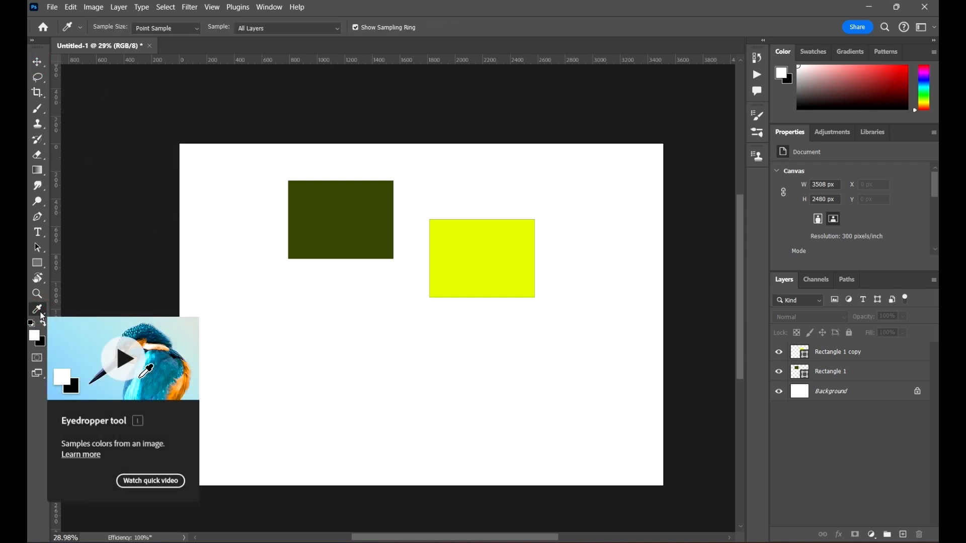
right_click(42, 316)
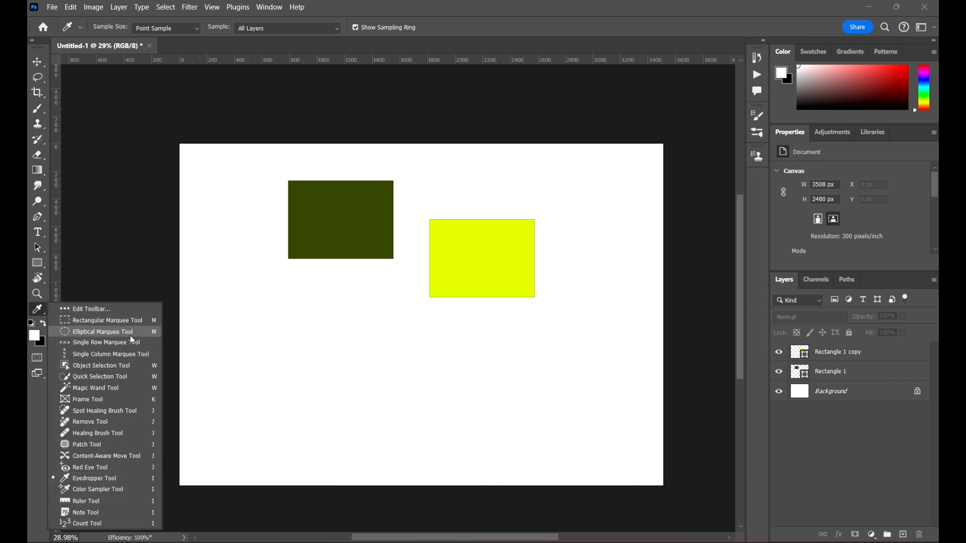
left_click(80, 310)
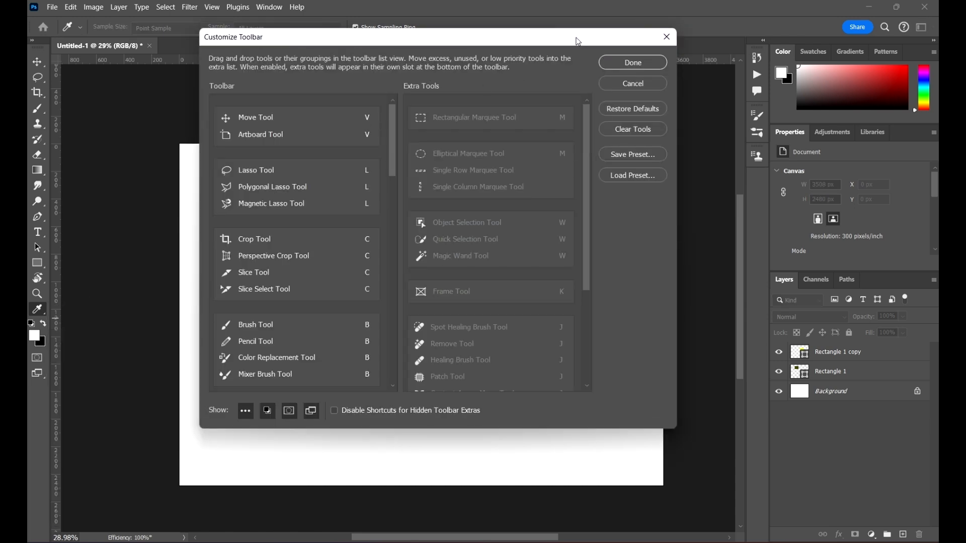
left_click(635, 109)
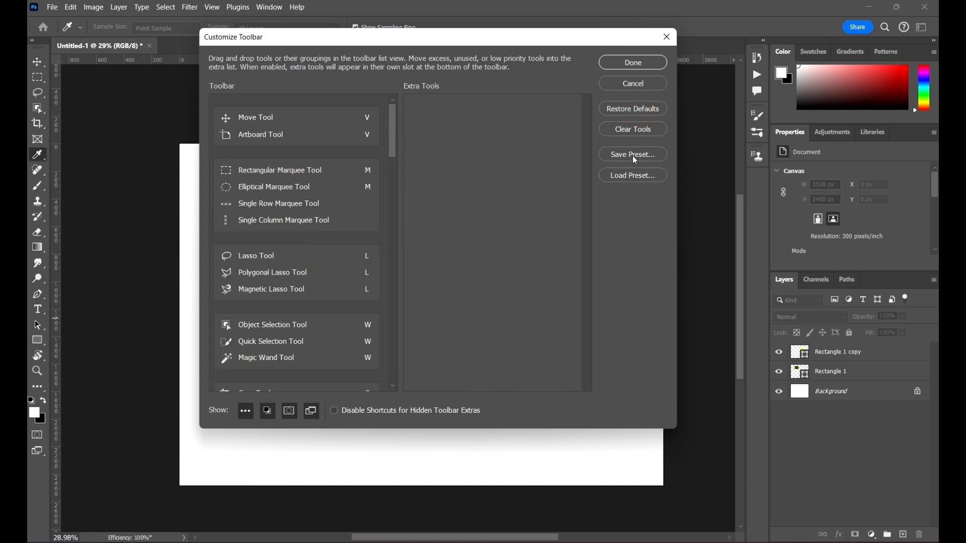
Step: Load the saved New Tools.tbr preset as the toolbar layout
left_click(631, 176)
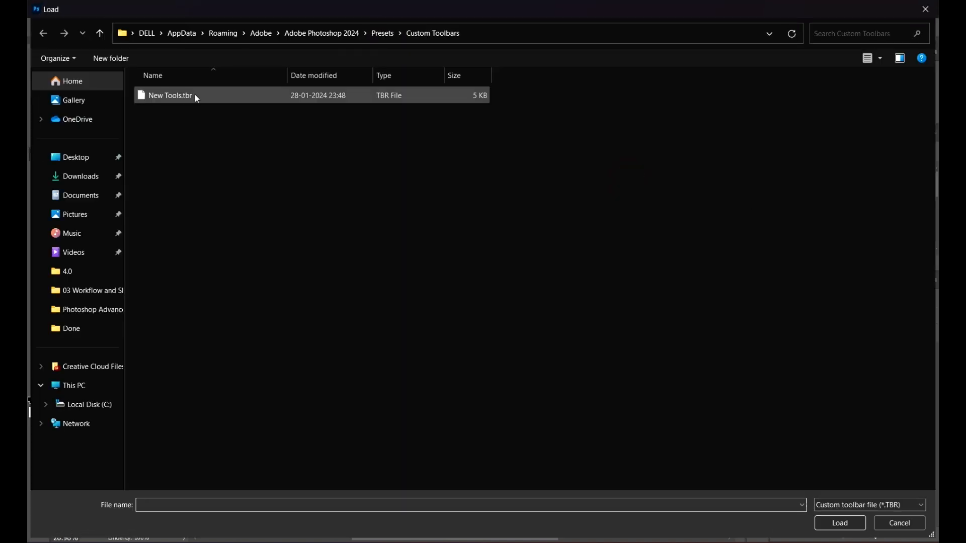
left_click(199, 95)
left_click(857, 525)
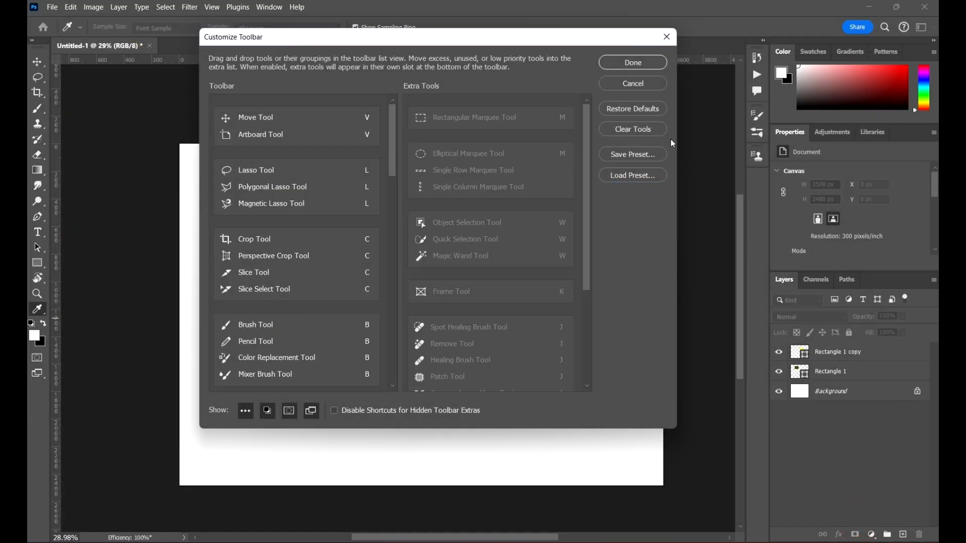
Step: Restore the default toolbar layout, apply it and activate the Move tool
left_click(628, 115)
left_click(634, 62)
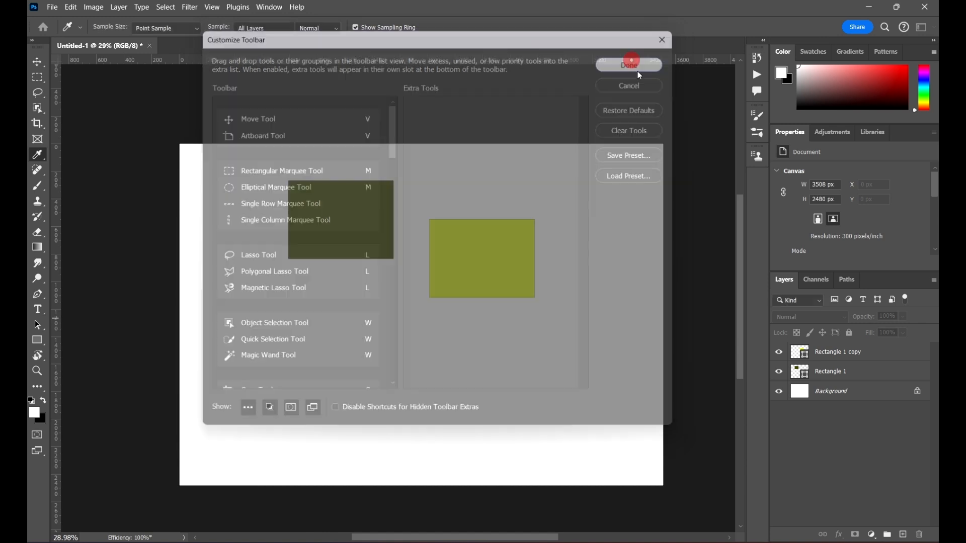
left_click(42, 82)
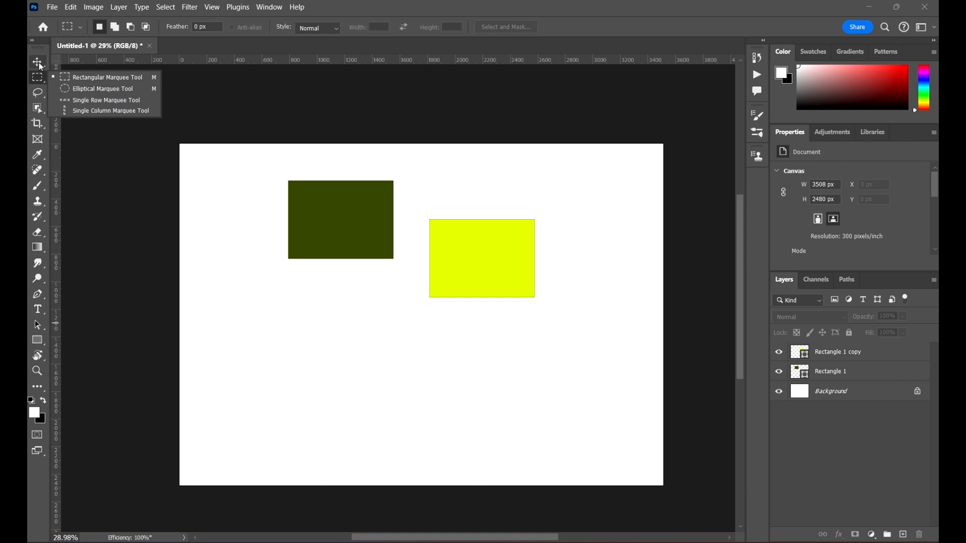
left_click(37, 61)
scroll(553, 256, "down", 2)
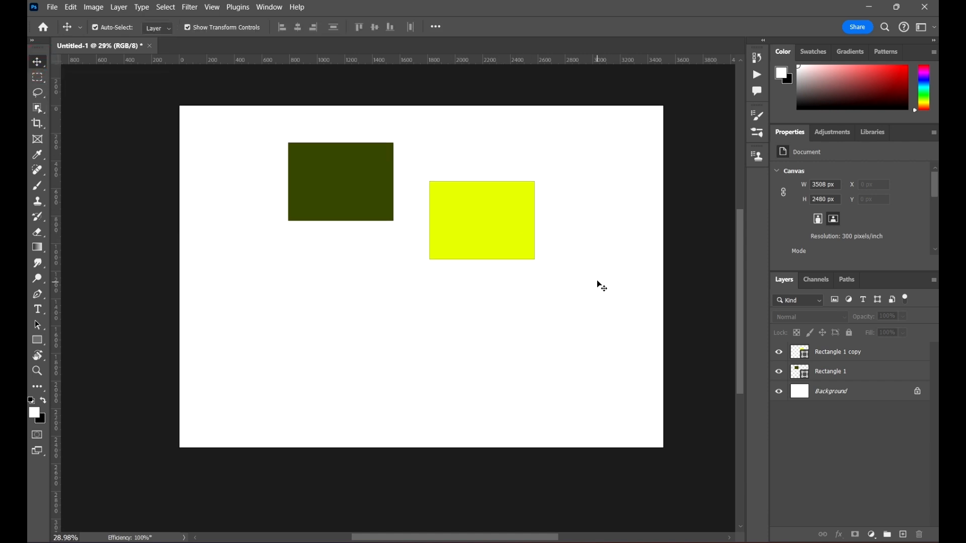
Step: Open the beach photo of the woman in the orange dress from the 03 Workflow and Shortcuts folder
left_click(52, 7)
left_click(98, 31)
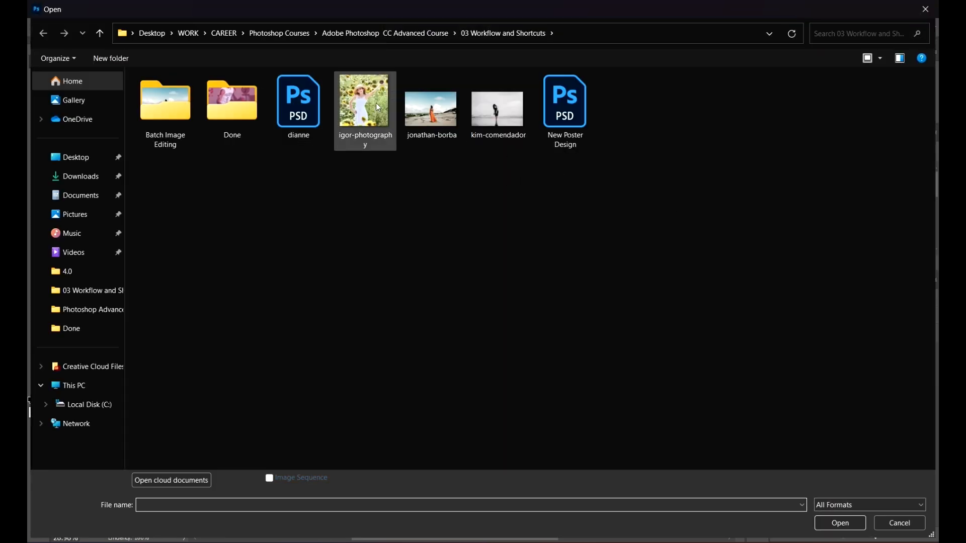
left_click(431, 107)
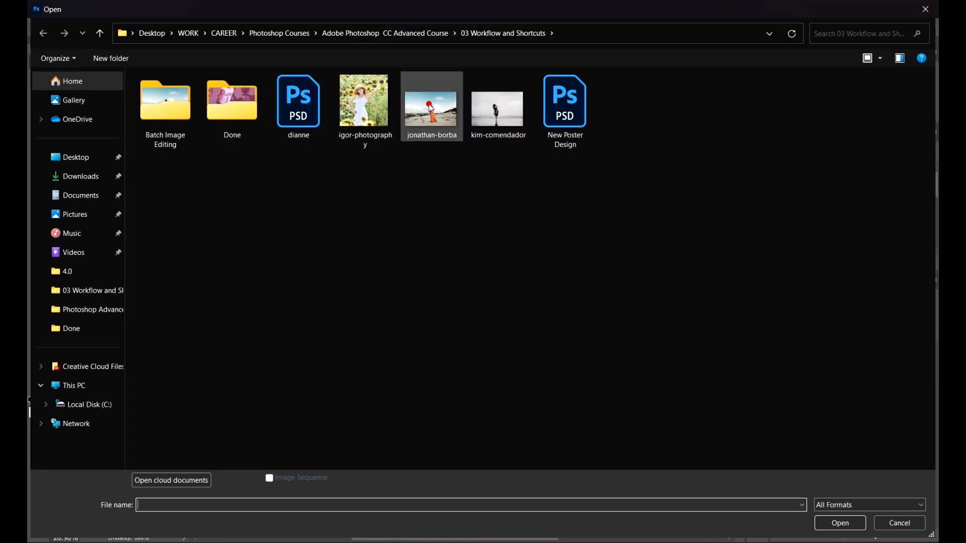
left_click(854, 521)
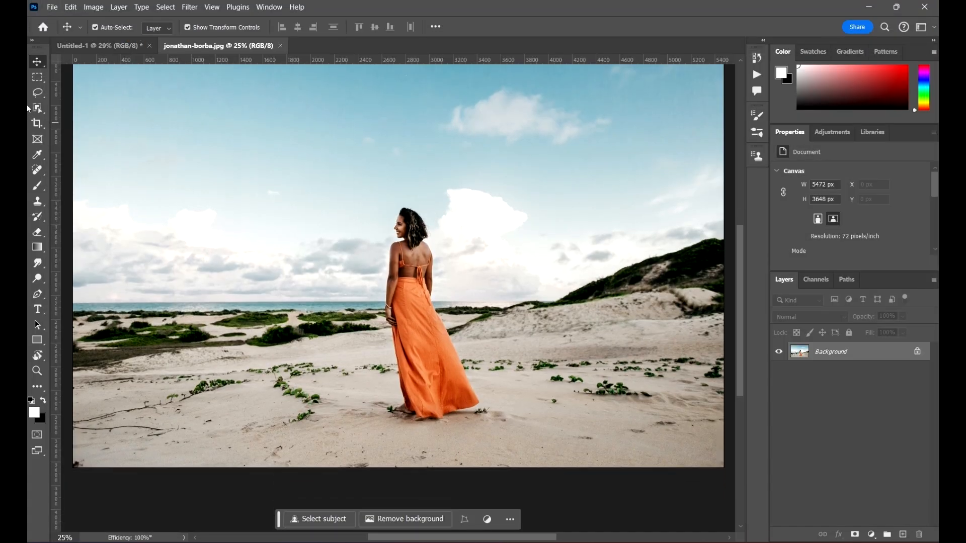
Step: Activate the Brush tool and add a new empty layer above the Background layer
left_click(37, 185)
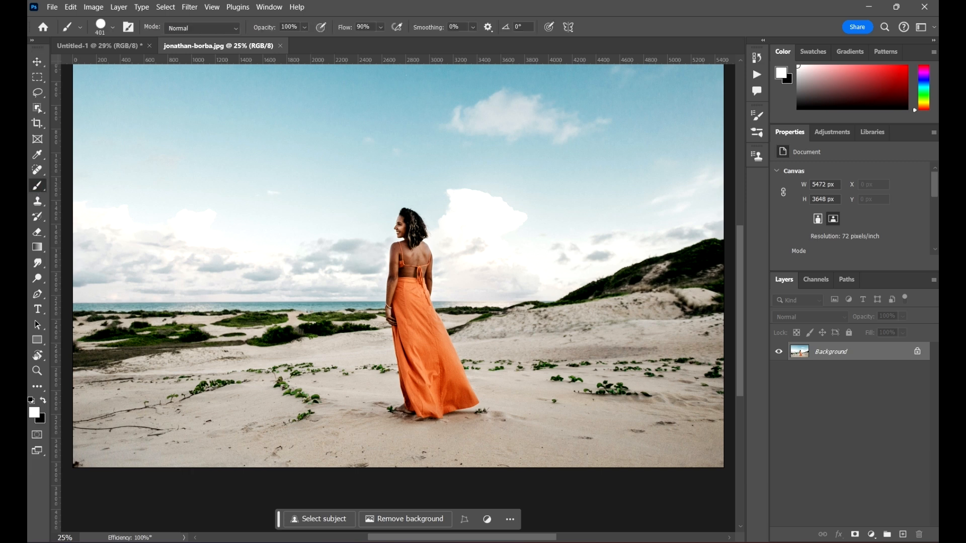
left_click(903, 534)
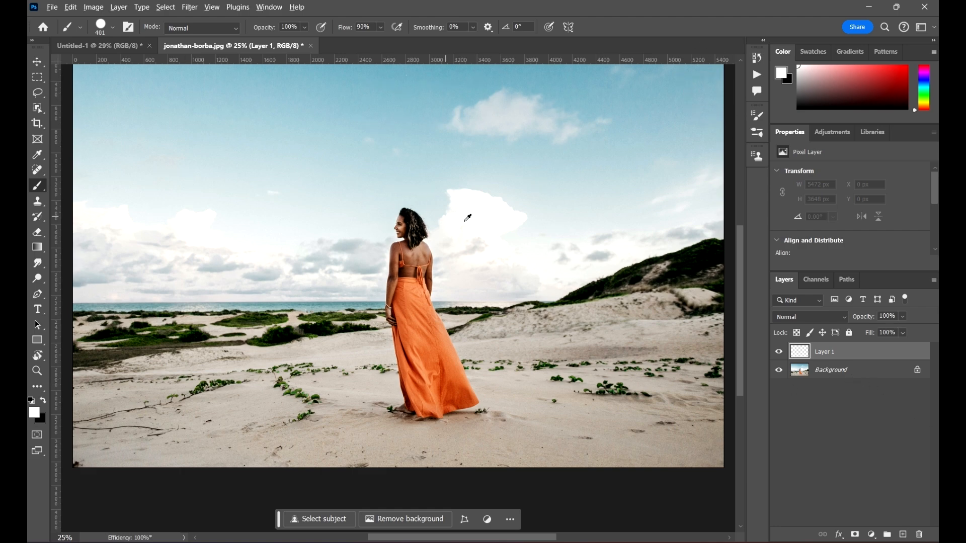
scroll(452, 222, "up", 2)
scroll(435, 214, "up", 6)
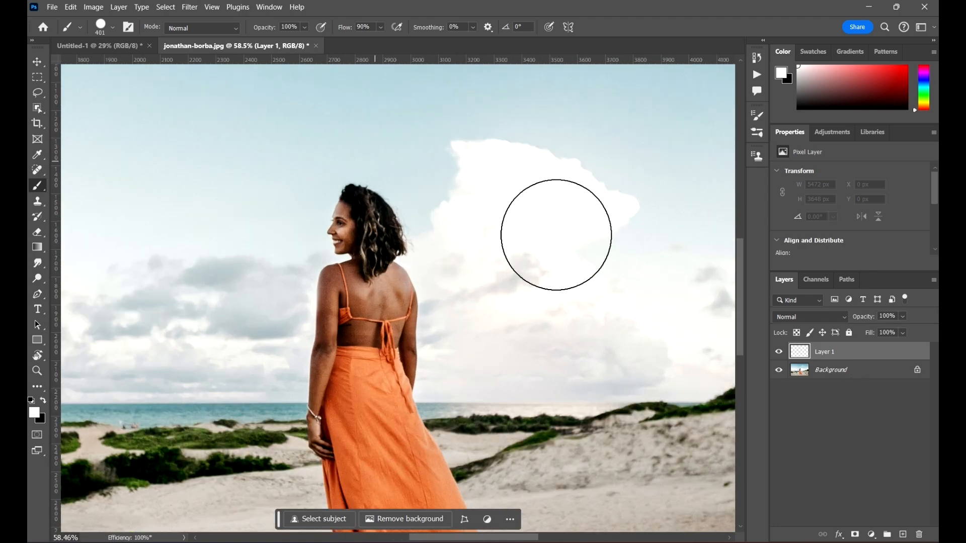
scroll(450, 183, "down", 7)
scroll(471, 234, "down", 3)
scroll(523, 284, "up", 5)
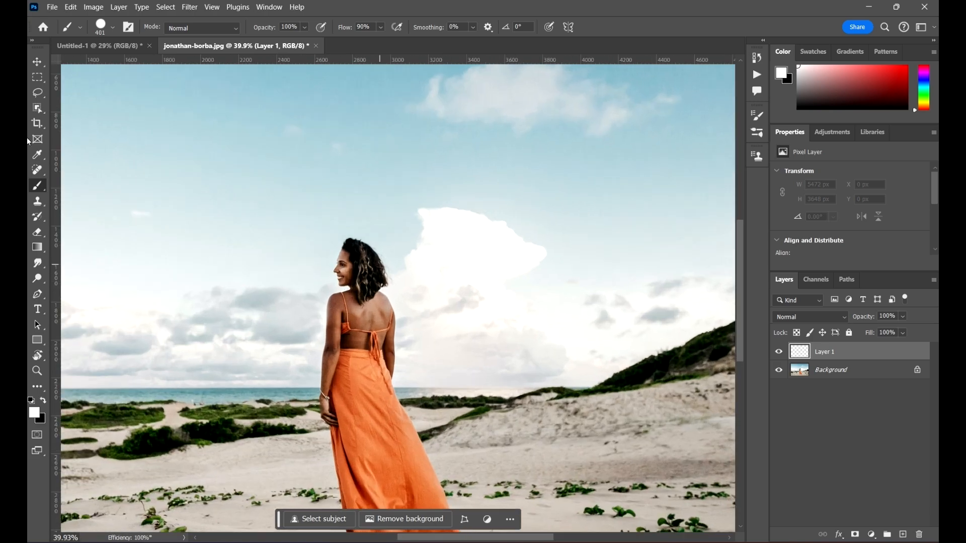
Step: Reduce the Hard Round brush size to 25 px
right_click(552, 315)
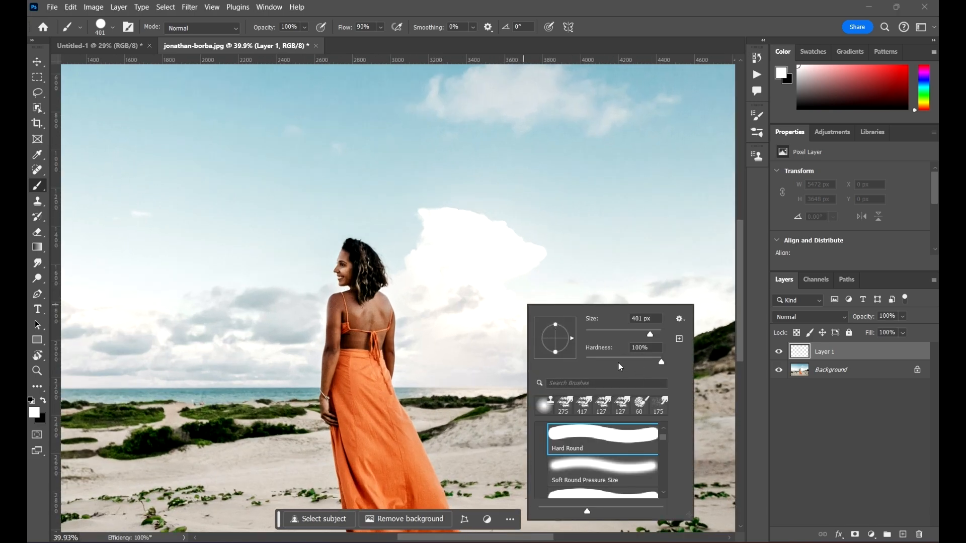
left_click_drag(615, 332, 595, 332)
left_click(636, 3)
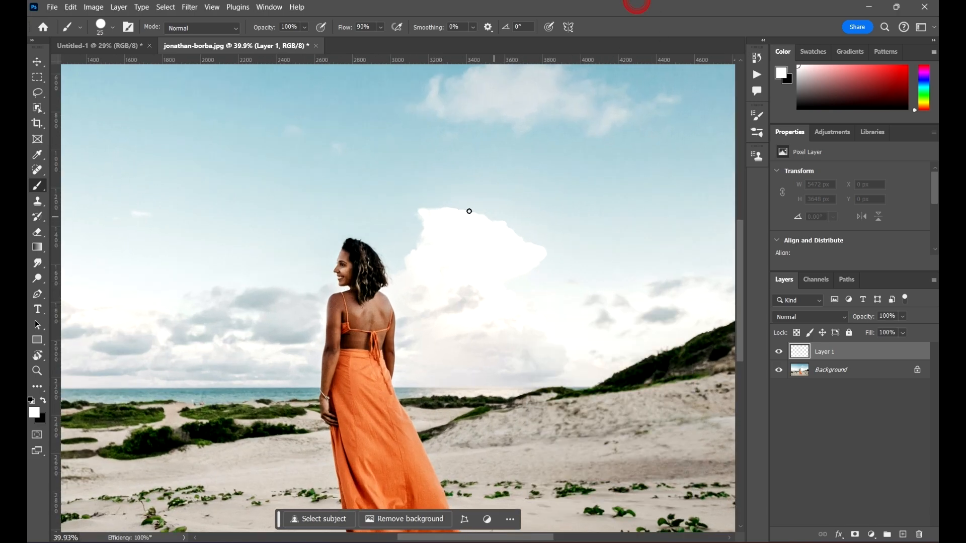
Step: Paint two white strokes on Layer 1 from above the woman's head down past her back and skirt
scroll(463, 193, "down", 3)
scroll(378, 178, "up", 2)
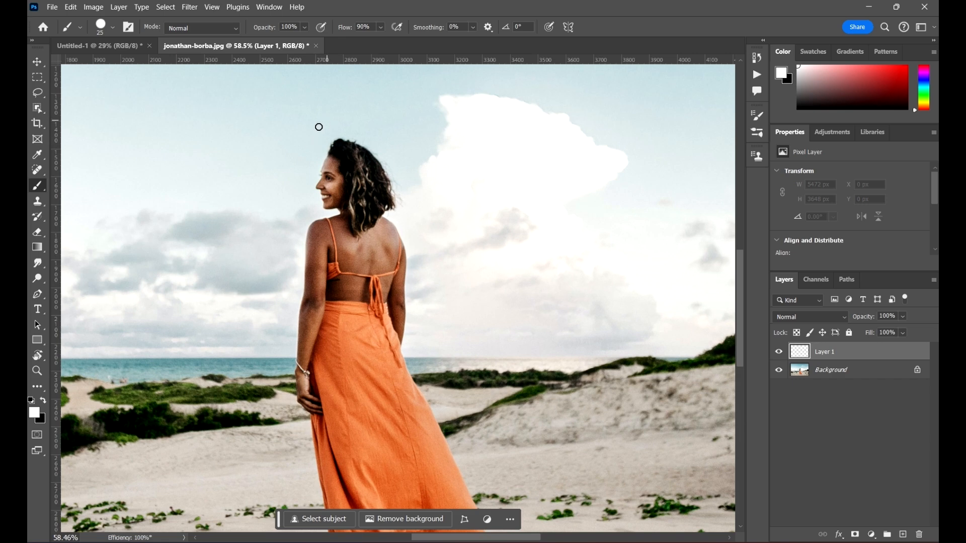
mouse_move(331, 121)
left_mouse_down()
mouse_move(384, 117)
mouse_move(406, 133)
mouse_move(434, 192)
mouse_move(426, 240)
mouse_move(446, 308)
left_mouse_up()
scroll(458, 292, "down", 1)
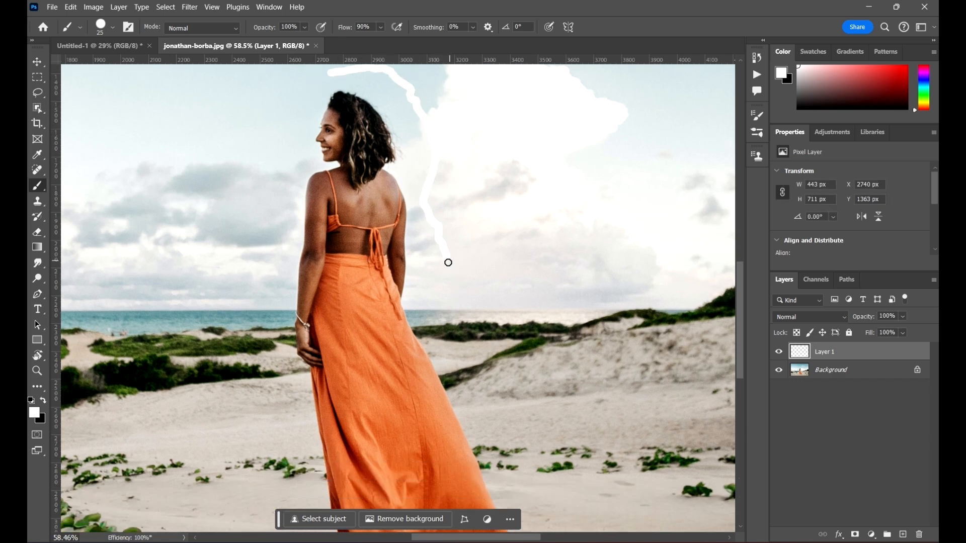
left_click_drag(450, 270, 500, 382)
scroll(536, 386, "down", 1)
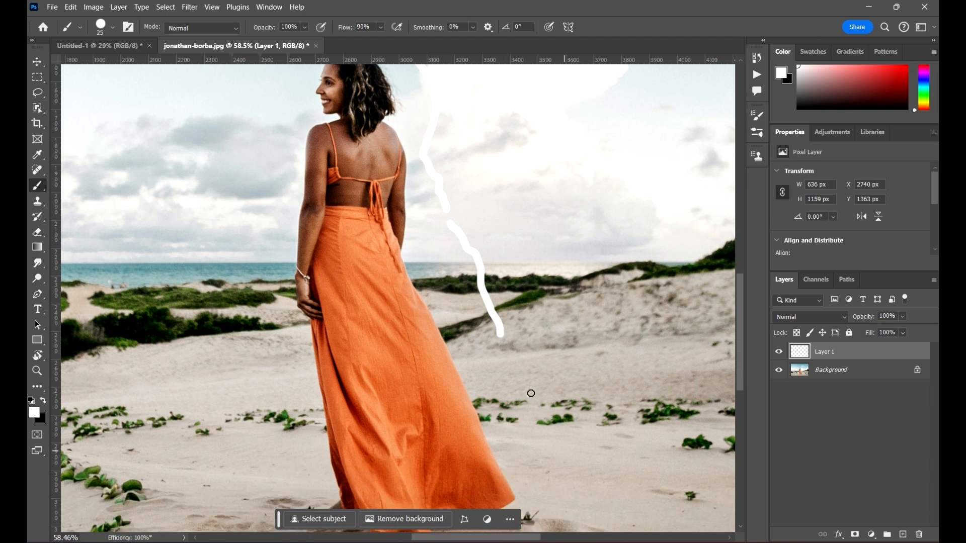
scroll(543, 312, "up", 1)
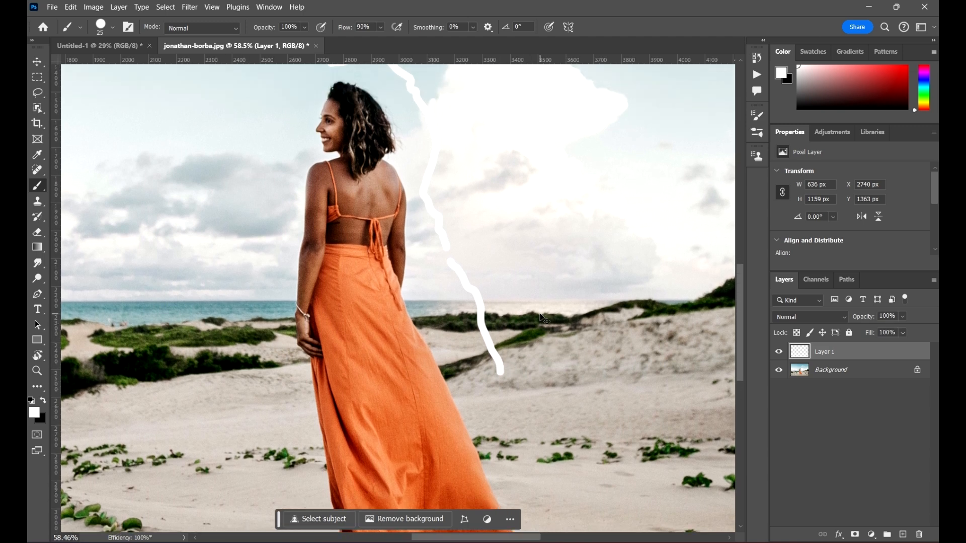
Step: Undo both white brush strokes on Layer 1
key("ctrl+z")
key("ctrl+z")
scroll(566, 286, "up", 1)
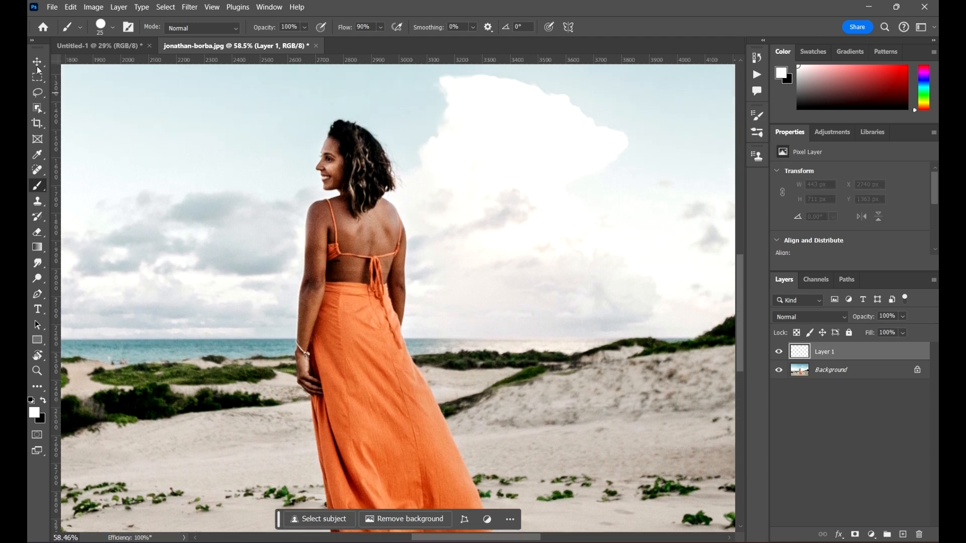
Step: Set the foreground color to dark red 540000
left_click(34, 421)
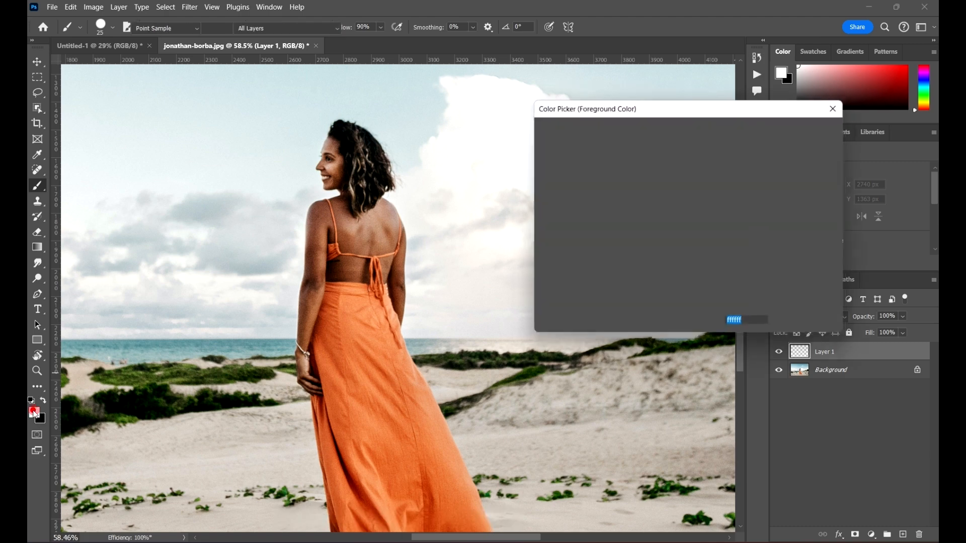
left_click_drag(668, 284, 687, 241)
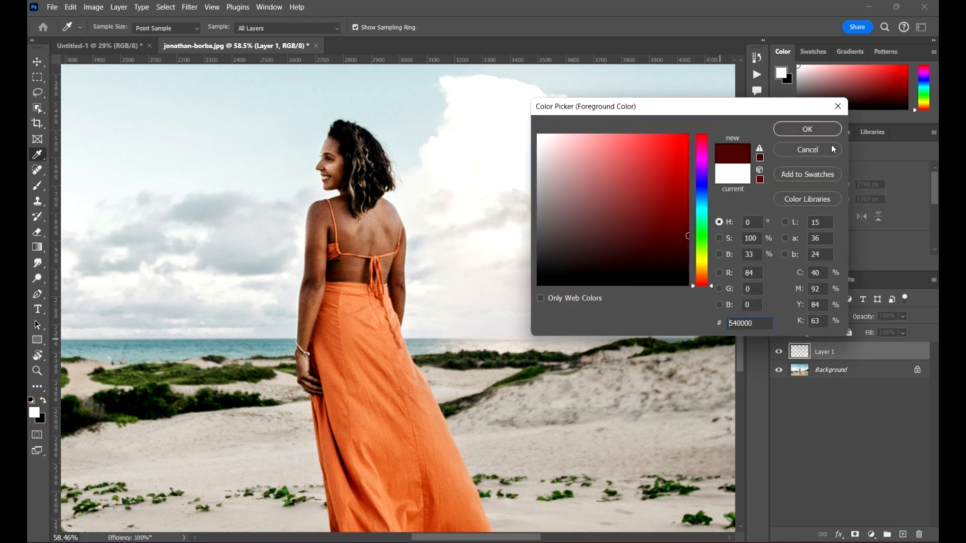
left_click(807, 129)
Step: Paint dark red strokes around the woman's hair and down along her back and skirt
scroll(465, 165, "down", 3)
scroll(465, 164, "up", 5)
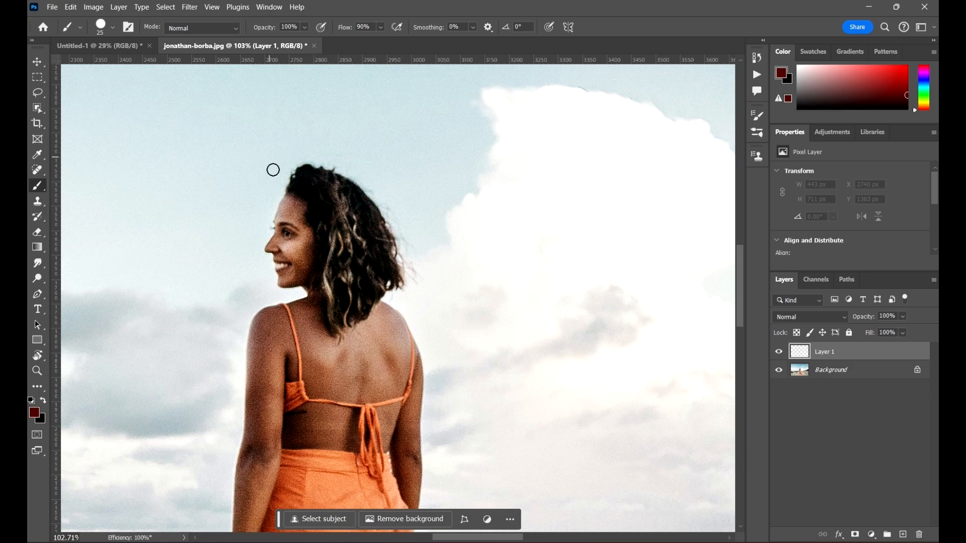
mouse_move(266, 156)
left_mouse_down()
mouse_move(379, 151)
mouse_move(427, 185)
mouse_move(427, 208)
mouse_move(454, 230)
mouse_move(471, 278)
mouse_move(461, 304)
mouse_move(477, 334)
left_mouse_up()
scroll(464, 188, "down", 3)
scroll(468, 319, "down", 2)
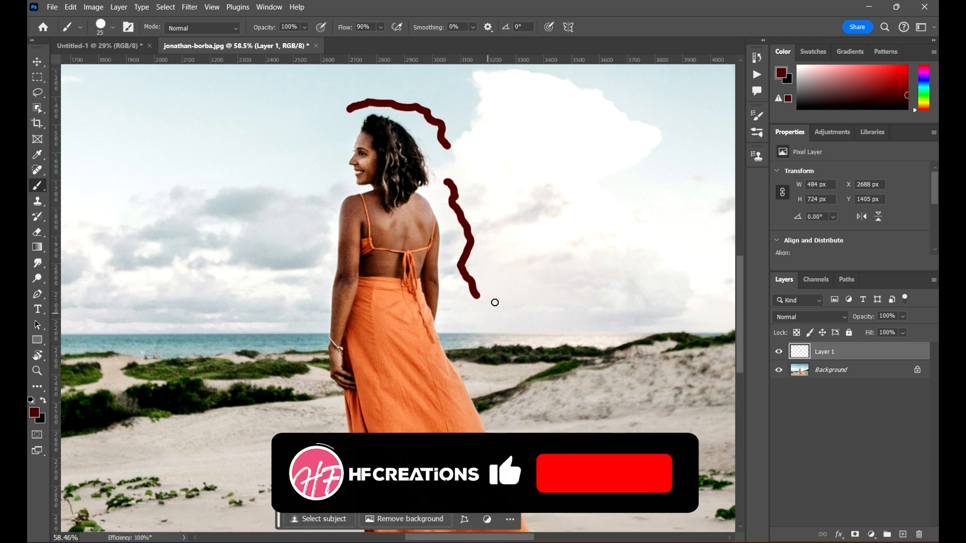
mouse_move(475, 292)
left_mouse_down()
mouse_move(502, 379)
mouse_move(536, 417)
left_mouse_up()
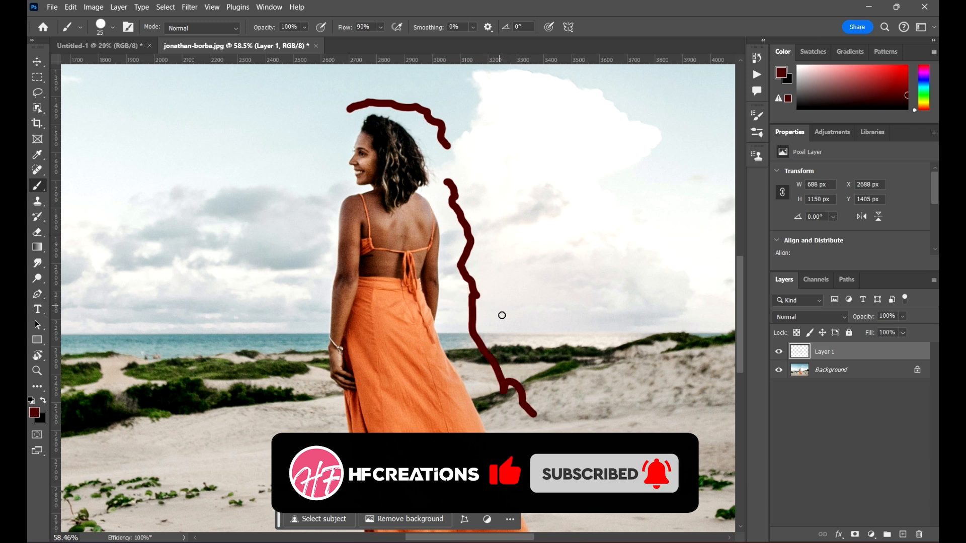
Step: Undo all the dark red brush strokes on Layer 1
key("ctrl+z")
key("ctrl+z")
key("ctrl+z")
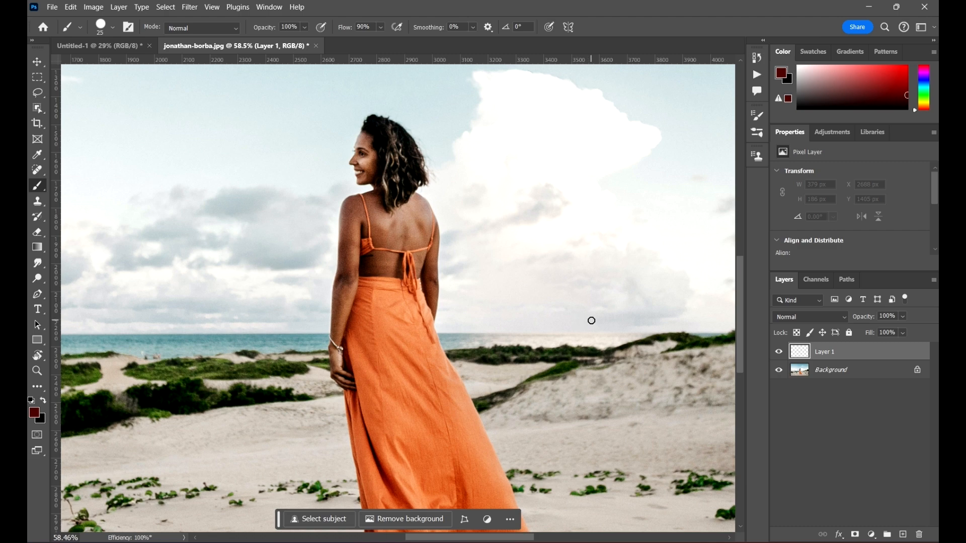
Step: Paint a curved dark red stroke above the woman's hair, about 312 px wide and 197 px high
scroll(508, 249, "up", 2)
scroll(507, 249, "down", 2)
scroll(392, 133, "up", 5)
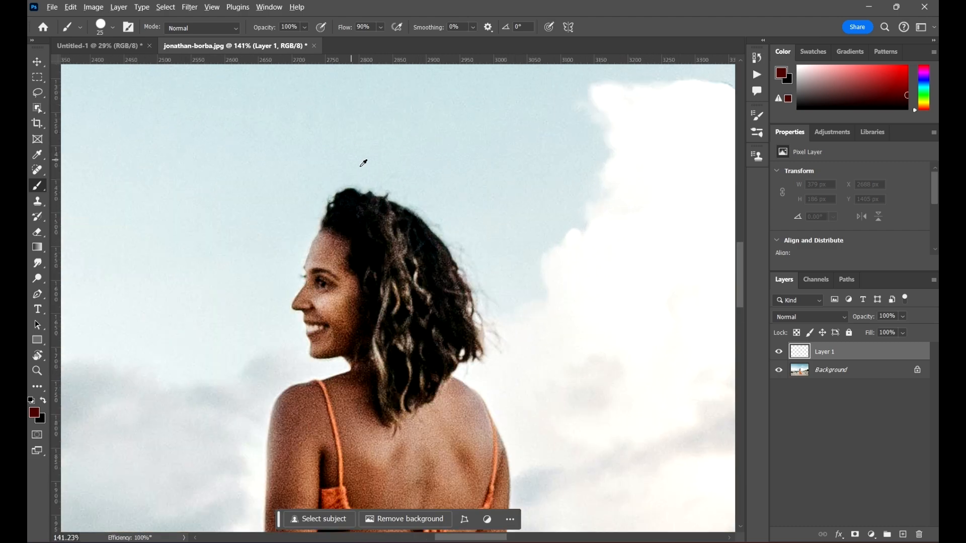
mouse_move(328, 157)
left_mouse_down()
mouse_move(384, 161)
mouse_move(487, 217)
mouse_move(523, 268)
left_mouse_up()
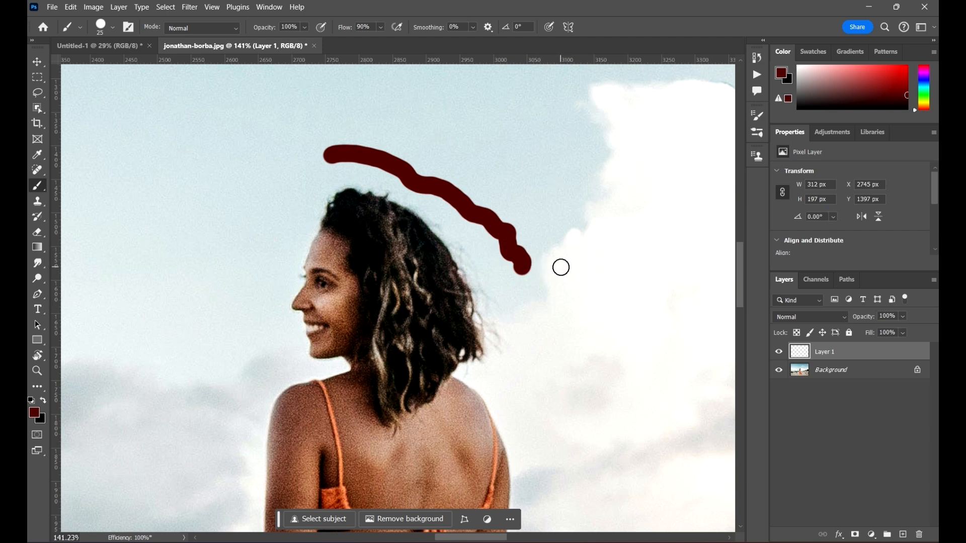
Step: Rotate the canvas view to -90° with the Rotate View tool and return to the Brush tool
key("r")
left_click_drag(560, 314, 371, 162)
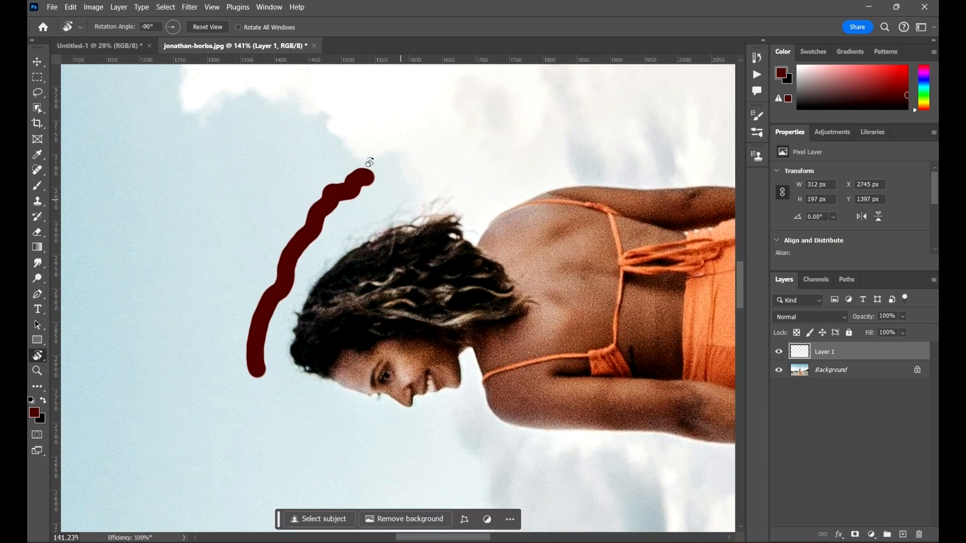
scroll(457, 201, "up", 2)
scroll(512, 207, "up", 2)
key("b")
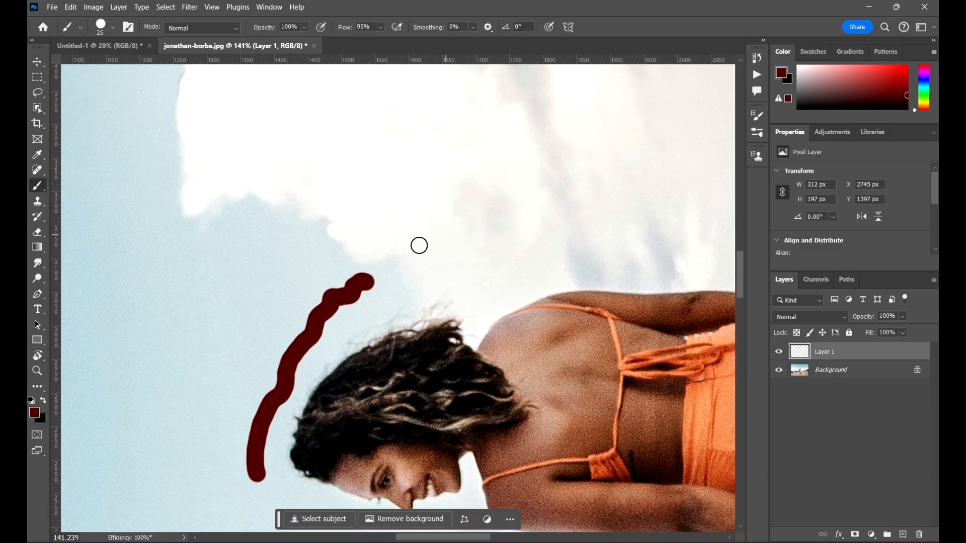
Step: Continue the dark red outline from the hair along the woman's back and skirt to the hem
mouse_move(391, 278)
left_mouse_down()
mouse_move(480, 280)
mouse_move(504, 265)
mouse_move(613, 246)
mouse_move(674, 250)
mouse_move(344, 275)
mouse_move(490, 276)
mouse_move(662, 217)
mouse_move(411, 287)
mouse_move(234, 370)
left_mouse_up()
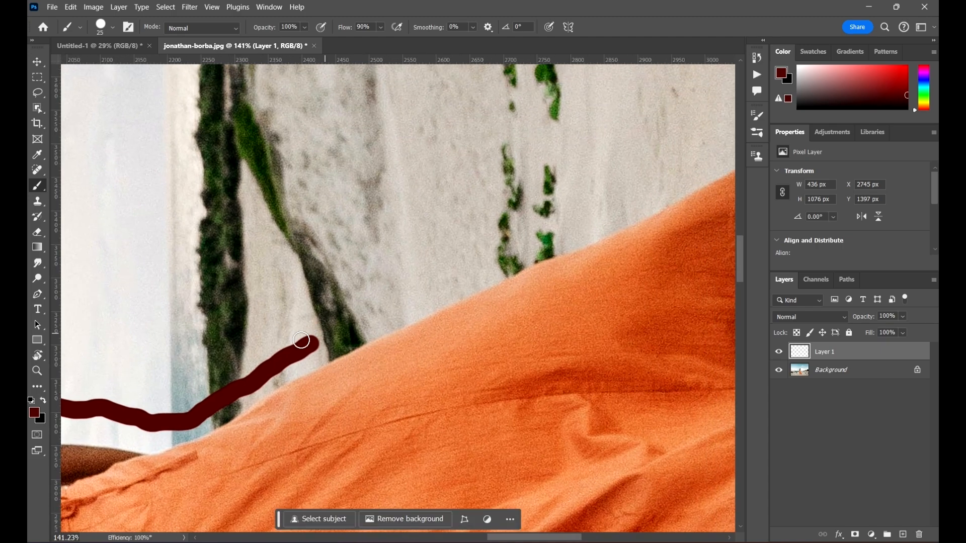
mouse_move(318, 329)
left_mouse_down()
mouse_move(507, 236)
mouse_move(548, 230)
left_mouse_up()
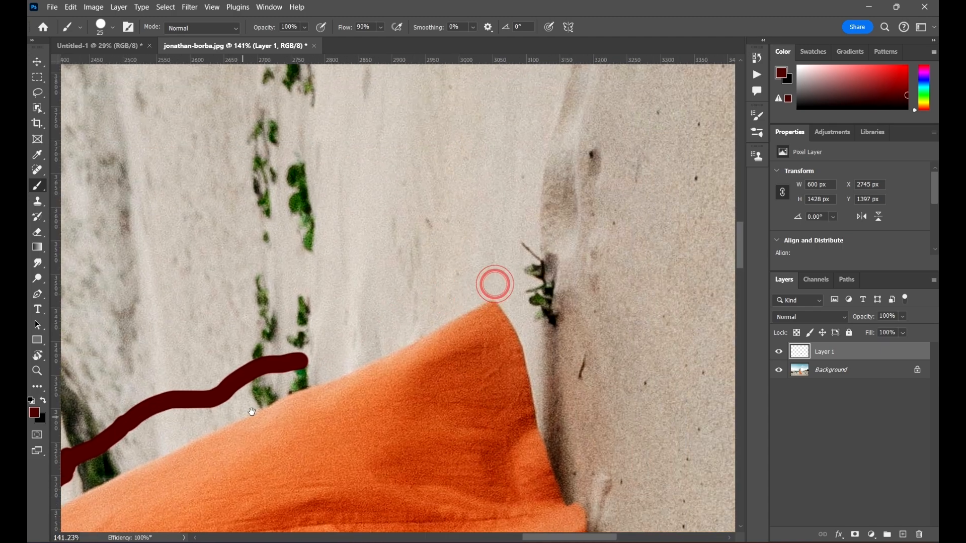
left_click_drag(310, 355, 535, 250)
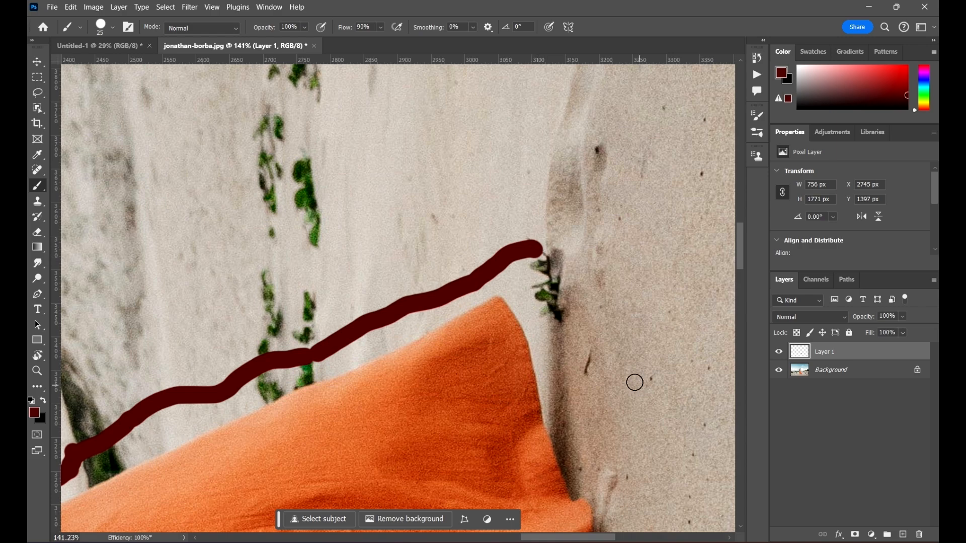
Step: Rotate the canvas view to 174°, bring the skirt's hem into view and reactivate the Brush tool
key("r")
left_click_drag(634, 382, 505, 176)
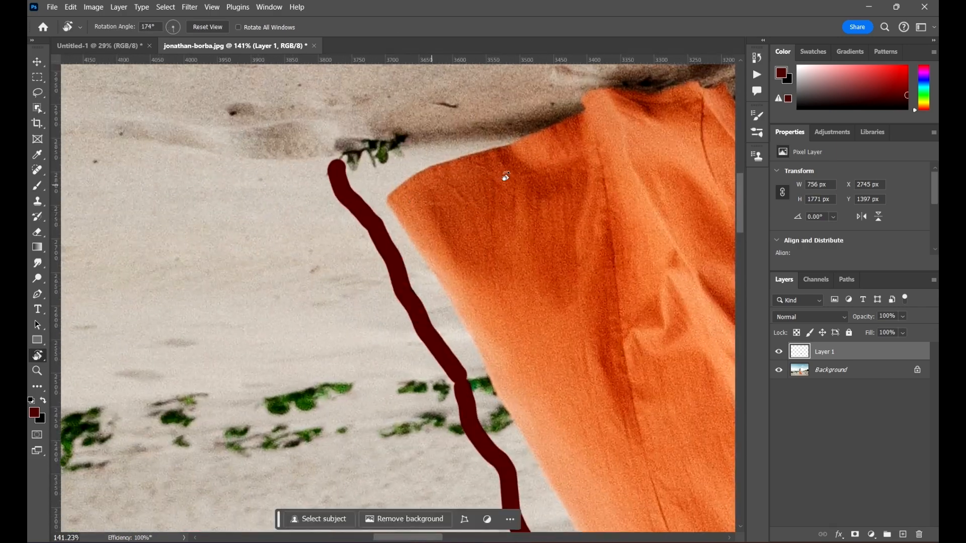
left_click_drag(487, 215, 199, 357)
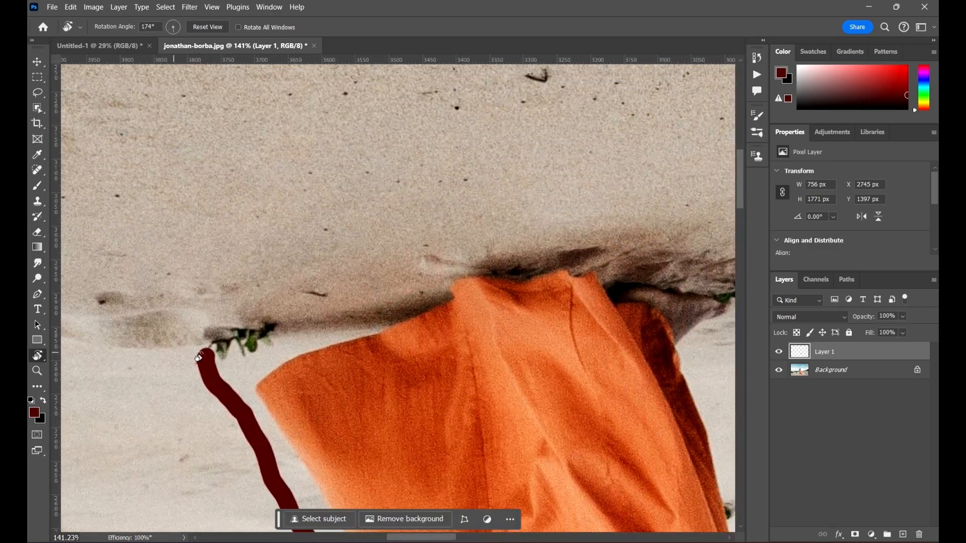
key("v")
key("b")
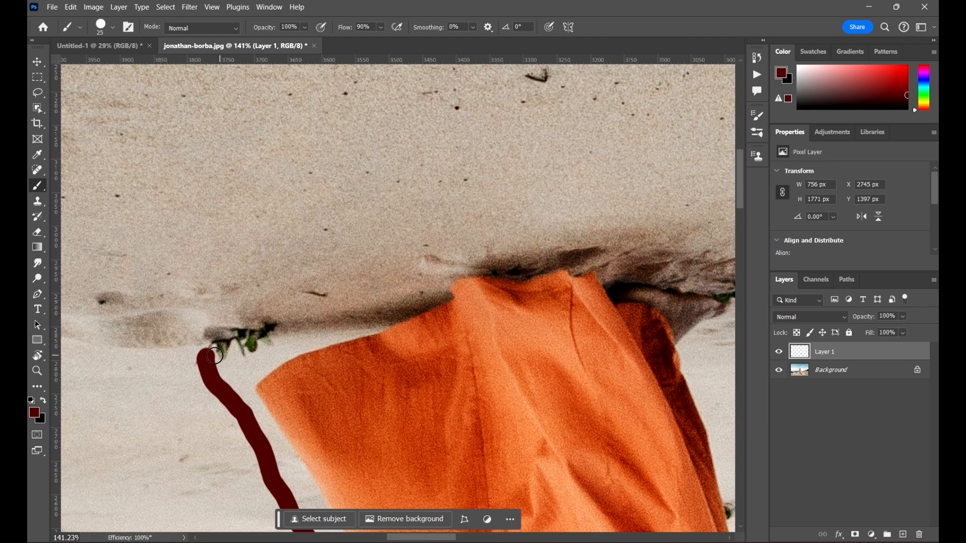
Step: Continue the dark red outline around the bottom hem of the orange skirt
mouse_move(218, 348)
left_mouse_down()
mouse_move(329, 269)
mouse_move(401, 240)
mouse_move(582, 218)
left_mouse_up()
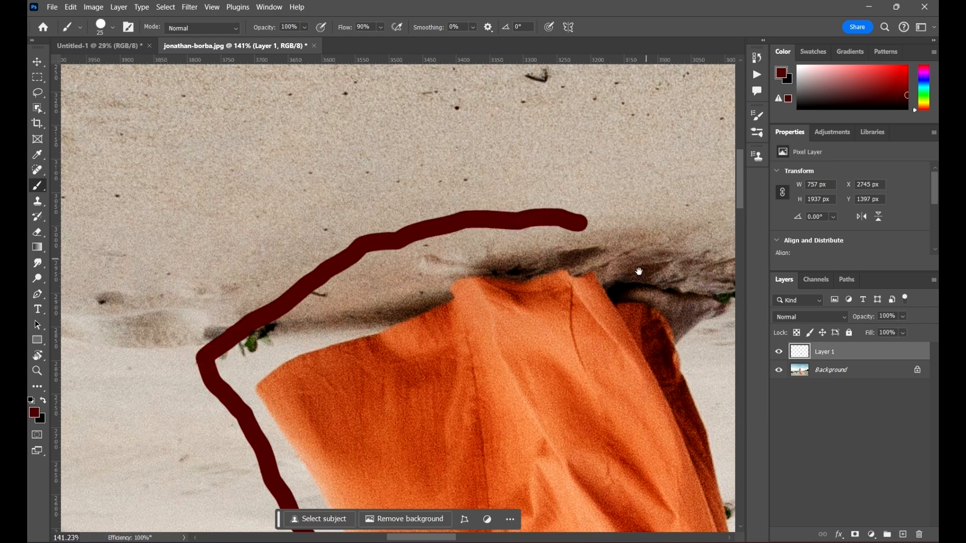
left_click_drag(624, 279, 259, 295)
mouse_move(217, 251)
left_mouse_down()
mouse_move(307, 253)
mouse_move(489, 301)
left_mouse_up()
Step: Rotate the canvas view again and continue the dark red outline past the sand along the skirt's front side and the woman's arm
key("r")
left_click_drag(560, 365, 382, 223)
key("b")
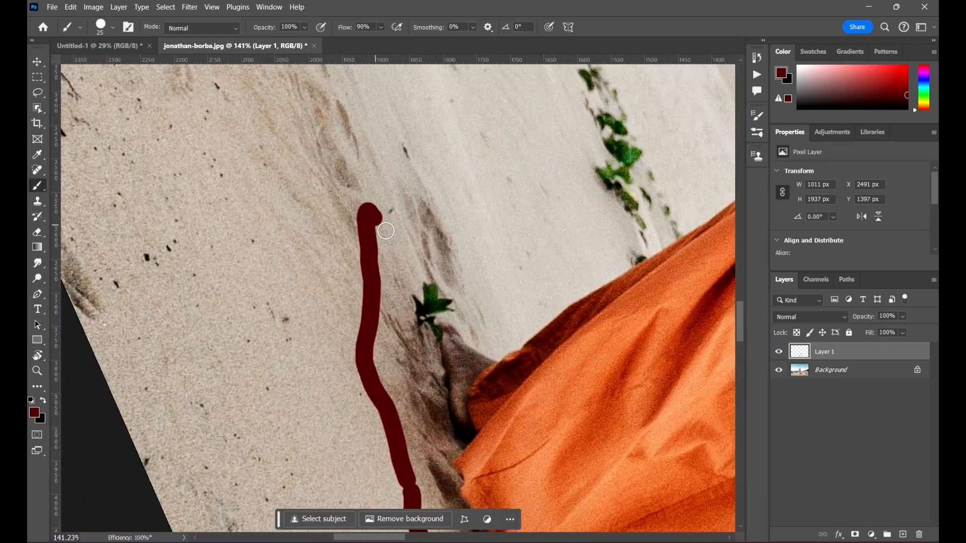
mouse_move(440, 216)
left_mouse_down()
mouse_move(552, 222)
mouse_move(715, 161)
mouse_move(737, 143)
left_mouse_up()
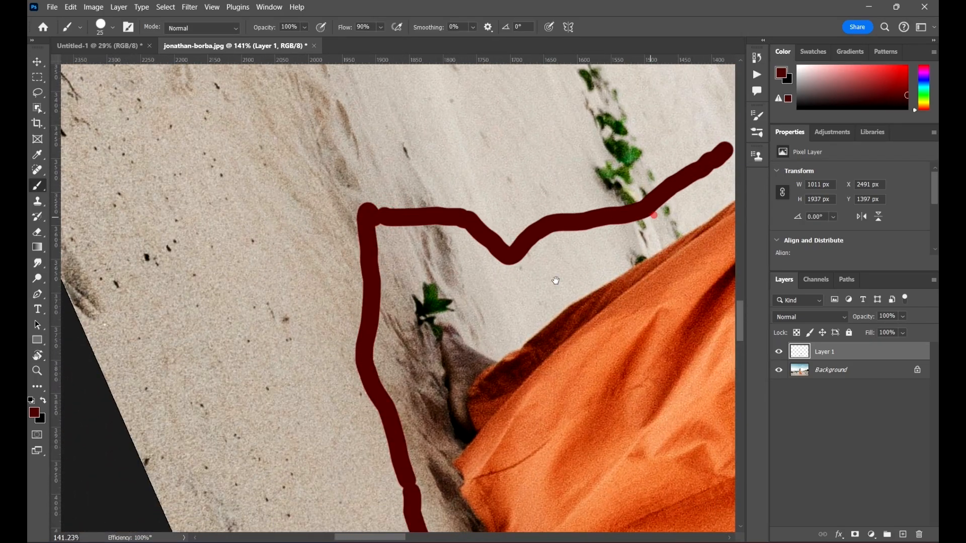
mouse_move(645, 212)
left_mouse_down()
mouse_move(298, 434)
mouse_move(255, 444)
left_mouse_up()
mouse_move(336, 381)
left_mouse_down()
mouse_move(419, 334)
mouse_move(443, 276)
mouse_move(555, 221)
left_mouse_up()
left_click_drag(579, 264, 315, 449)
mouse_move(305, 402)
left_mouse_down()
mouse_move(486, 362)
mouse_move(619, 305)
mouse_move(647, 300)
mouse_move(669, 324)
left_mouse_up()
Step: Rotate the canvas view to -122° and close the dark red outline in front of the woman's face
mouse_move(668, 325)
left_mouse_down()
mouse_move(357, 359)
mouse_move(405, 323)
mouse_move(446, 316)
left_mouse_up()
key("r")
mouse_move(450, 313)
left_mouse_down()
mouse_move(373, 242)
mouse_move(331, 229)
mouse_move(369, 281)
mouse_move(366, 304)
mouse_move(231, 315)
mouse_move(197, 303)
left_mouse_up()
key("b")
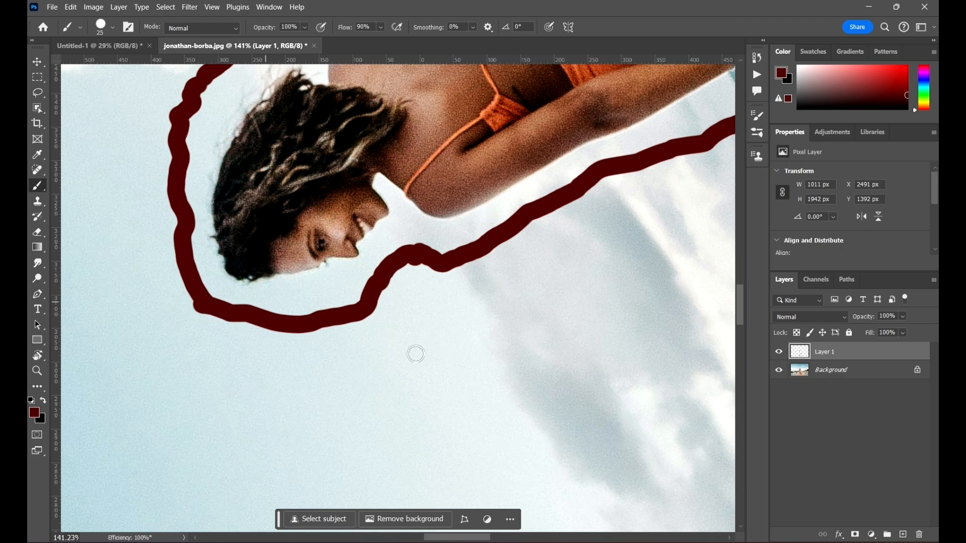
Step: Reset the rotated canvas view to 0° with the Rotate View tool after checking the closed outline
scroll(312, 317, "down", 5)
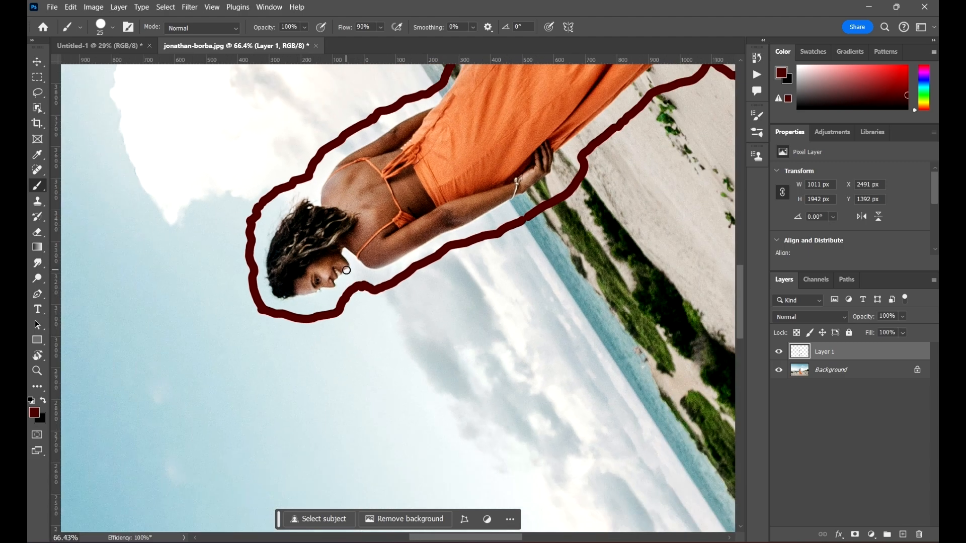
scroll(336, 281, "down", 4)
scroll(458, 202, "up", 2)
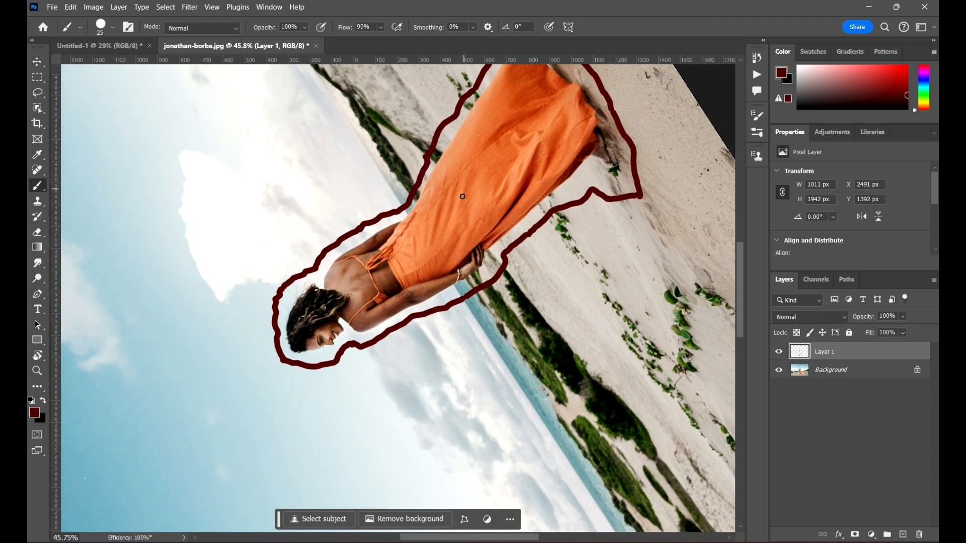
scroll(428, 232, "up", 3)
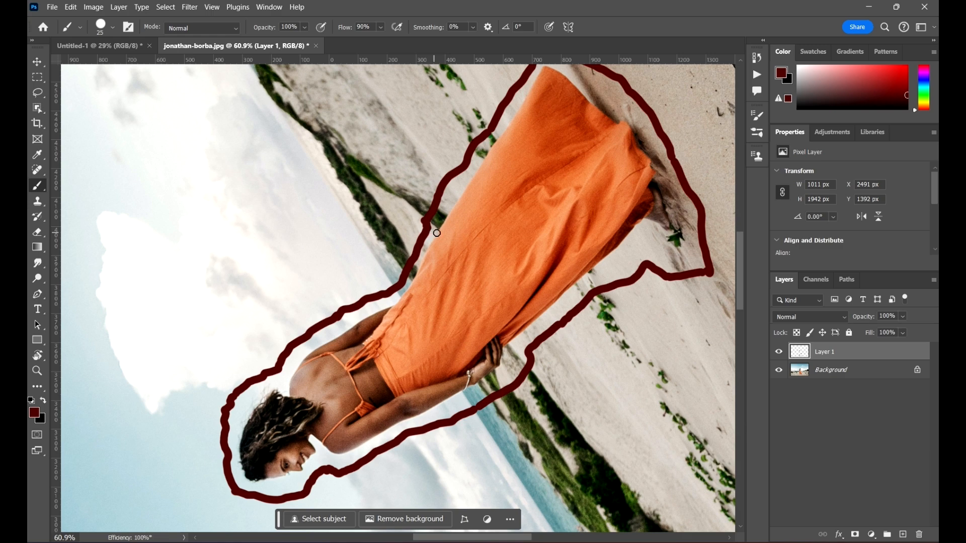
key("r")
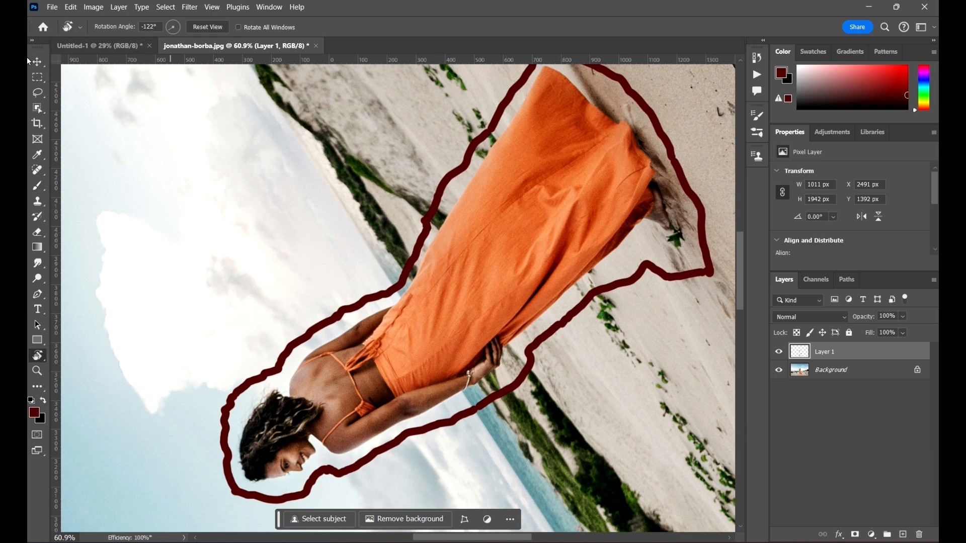
left_click(204, 28)
scroll(426, 209, "down", 3)
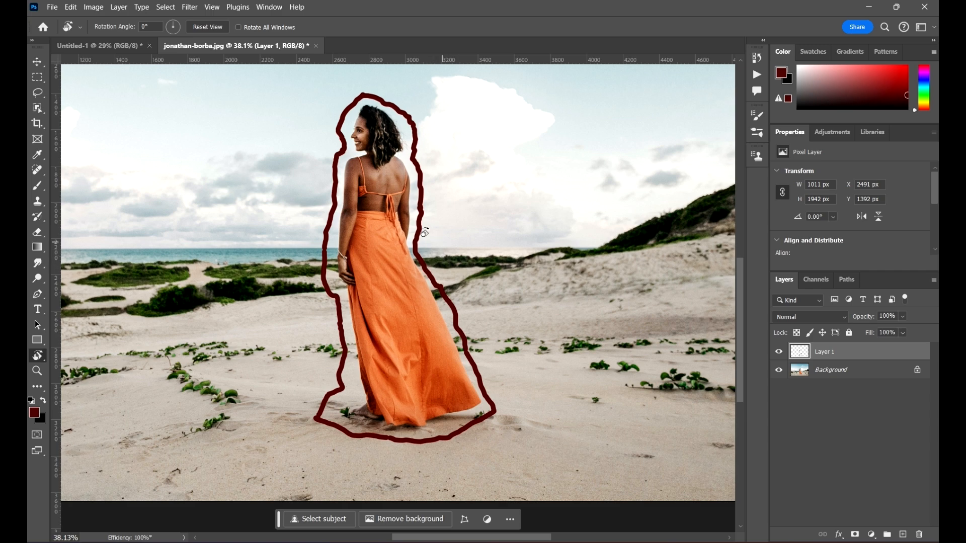
Step: Delete the layer holding the outline and add a new empty layer above the background
scroll(425, 233, "up", 6)
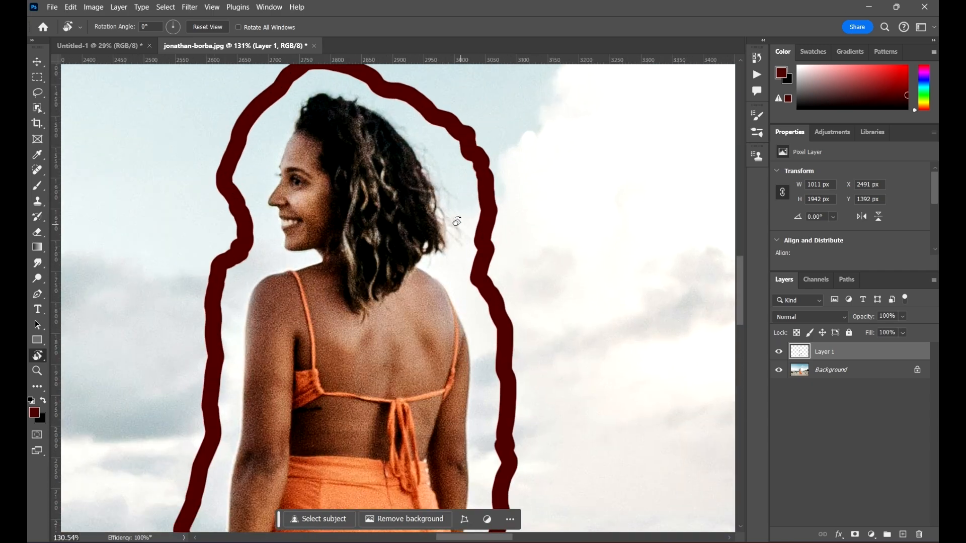
left_click_drag(457, 221, 455, 246)
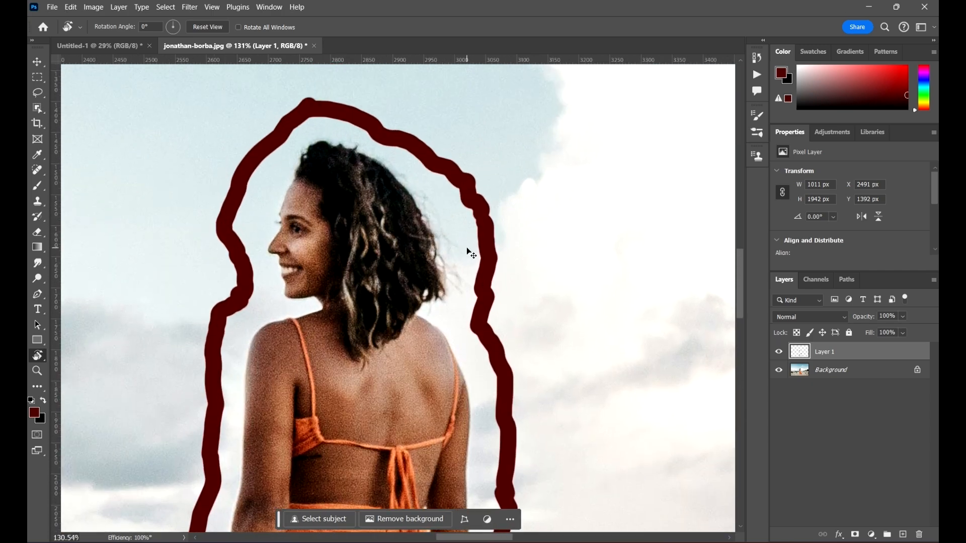
key("ctrl+z")
left_click(919, 534)
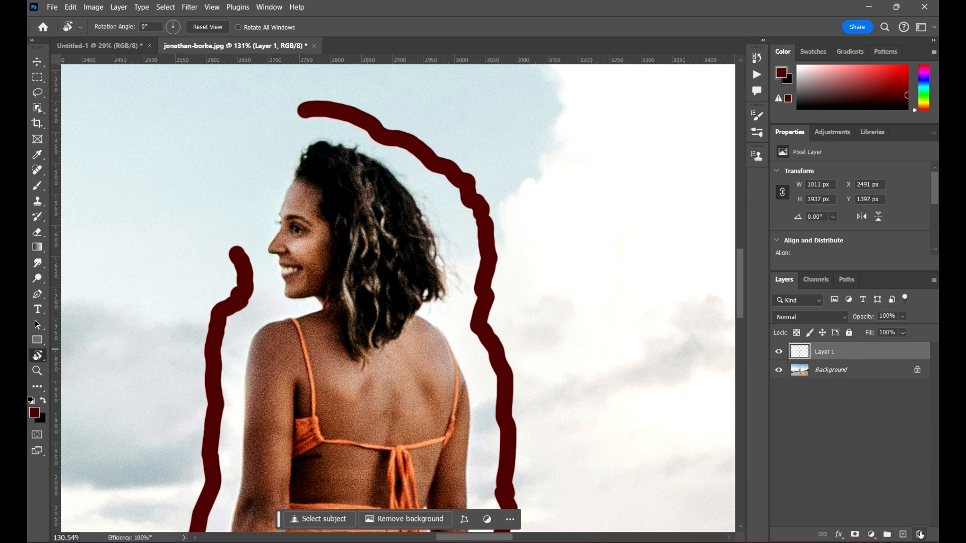
left_click(451, 214)
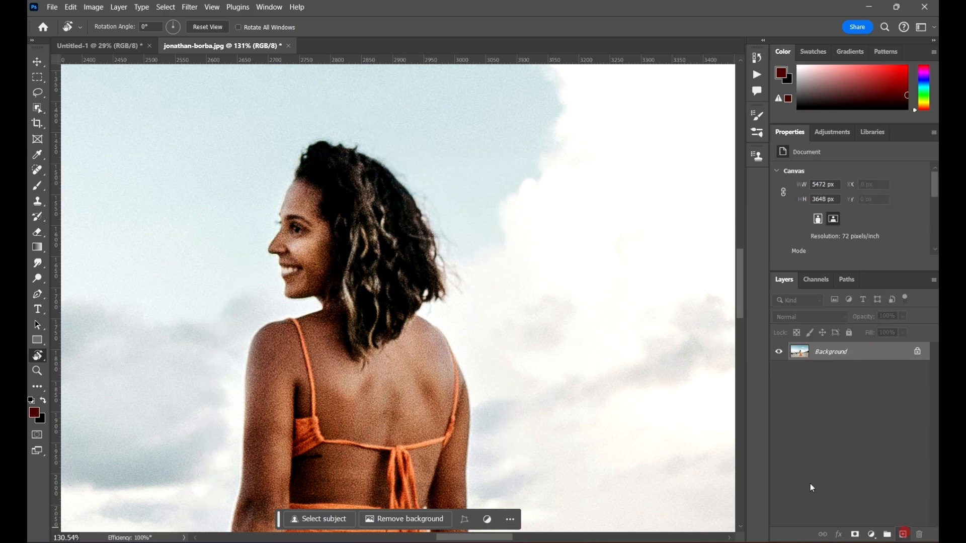
left_click(903, 535)
Step: Activate the Brush tool and reduce its size to 6 px for close work around the woman's face
left_click_drag(383, 187, 255, 273)
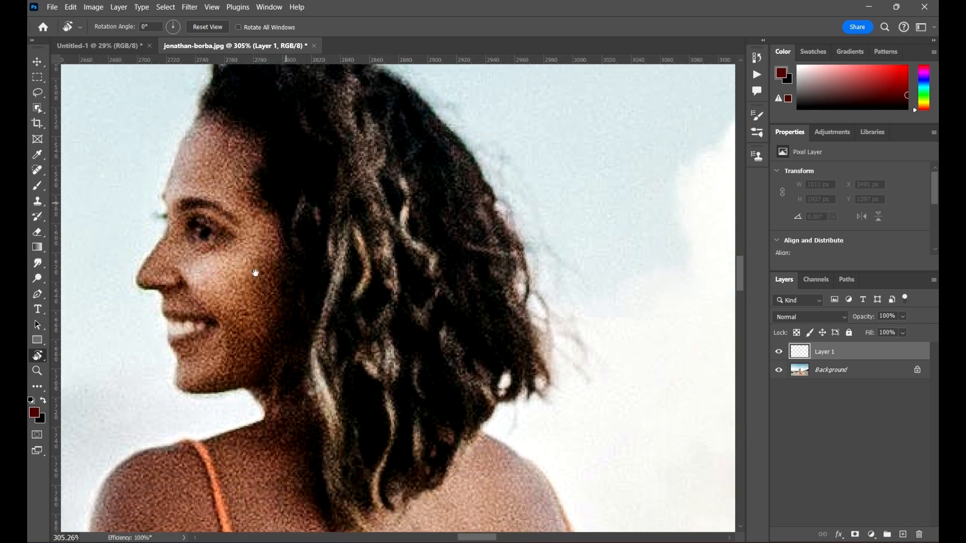
scroll(451, 206, "up", 4)
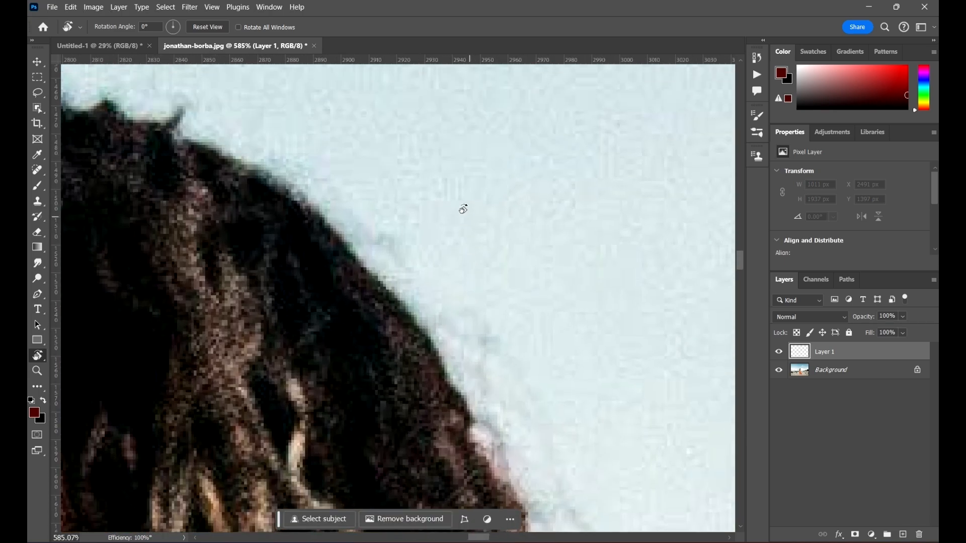
scroll(438, 216, "up", 2)
left_click_drag(394, 325, 474, 368)
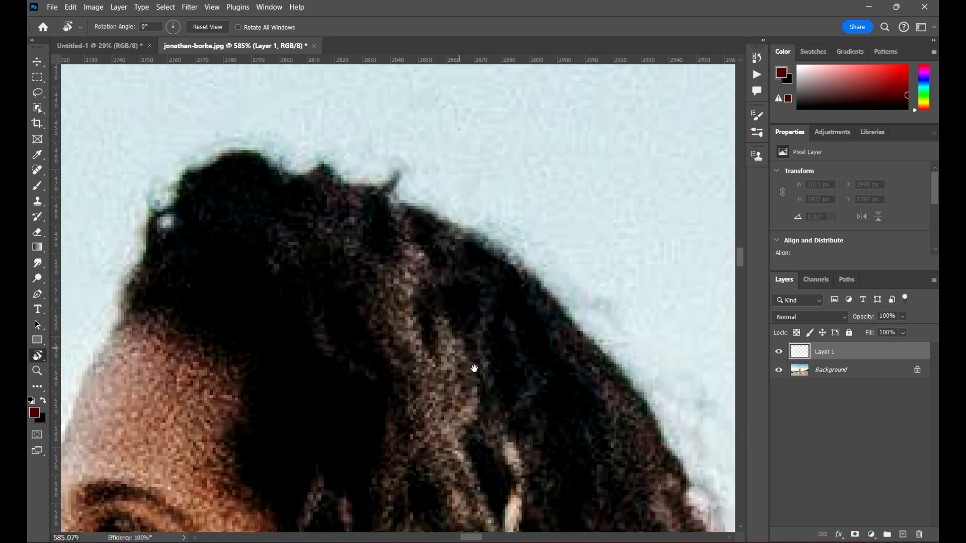
left_click_drag(201, 427, 312, 256)
scroll(447, 179, "up", 3)
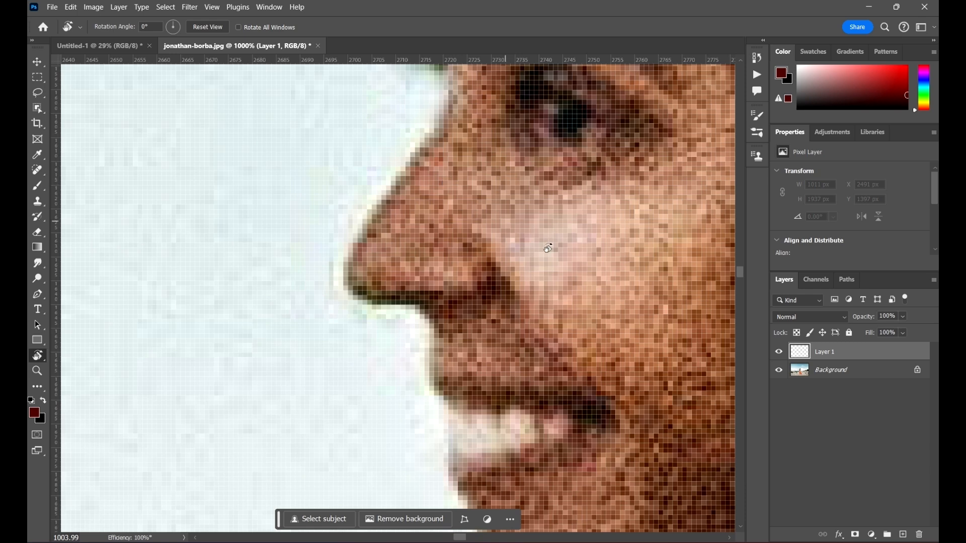
key("b")
key("bracketleft")
key("bracketleft")
key("bracketleft")
key("bracketleft")
key("bracketleft")
key("bracketleft")
key("bracketleft")
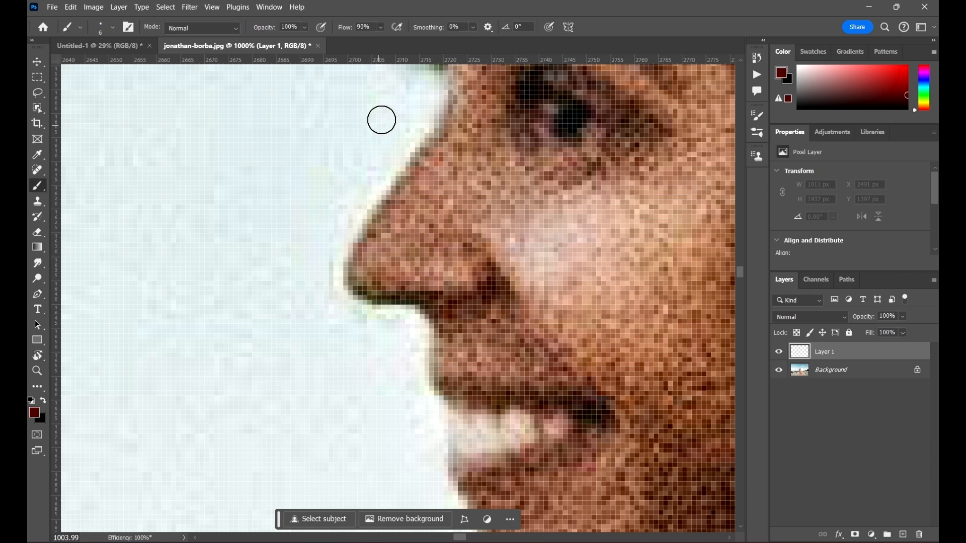
Step: Paint short dark red strokes in front of the woman's nose and mouth, covering about 48 by 89 px
mouse_move(382, 120)
left_mouse_down()
mouse_move(222, 263)
mouse_move(263, 301)
left_mouse_up()
left_click_drag(274, 327, 302, 373)
left_click(347, 387)
scroll(368, 347, "up", 3)
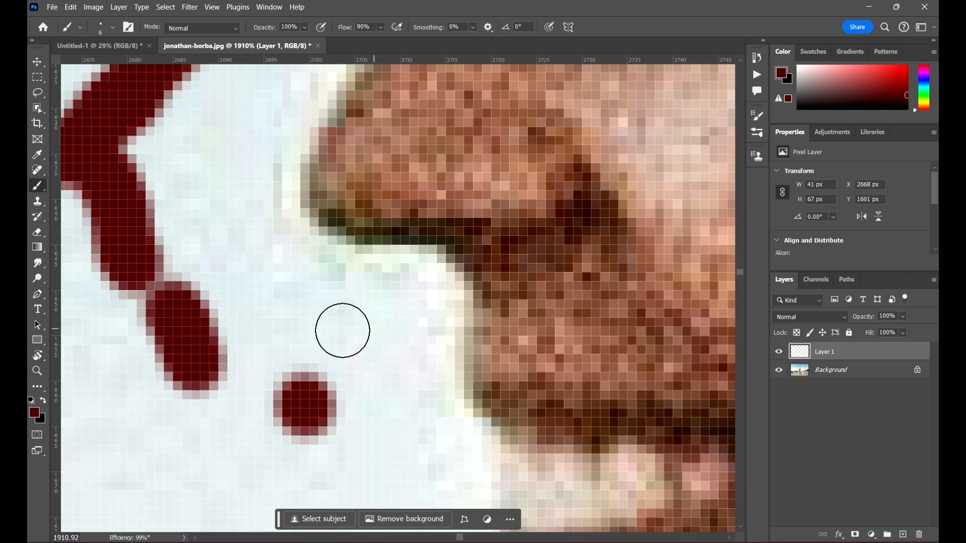
left_click_drag(343, 330, 351, 456)
scroll(312, 383, "down", 5)
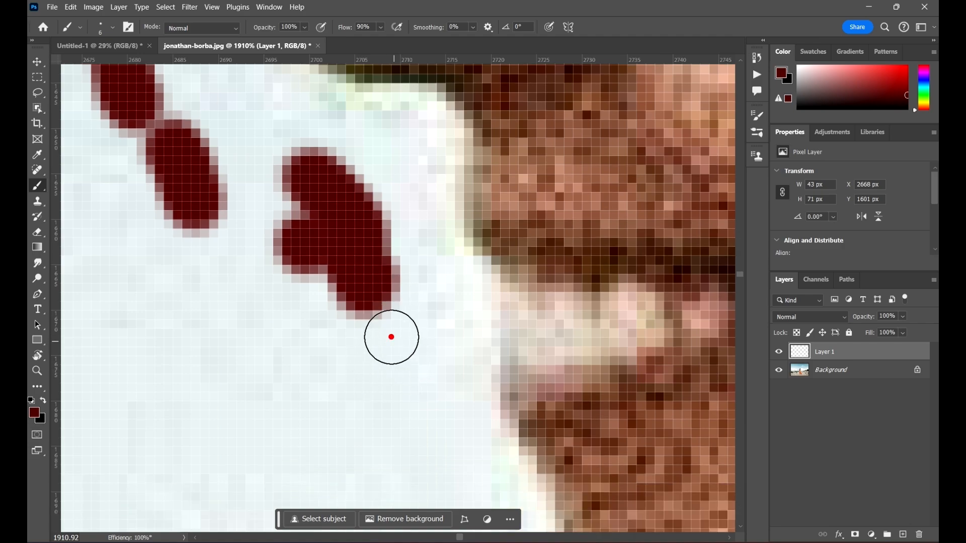
mouse_move(391, 336)
left_mouse_down()
mouse_move(399, 413)
mouse_move(425, 457)
left_mouse_up()
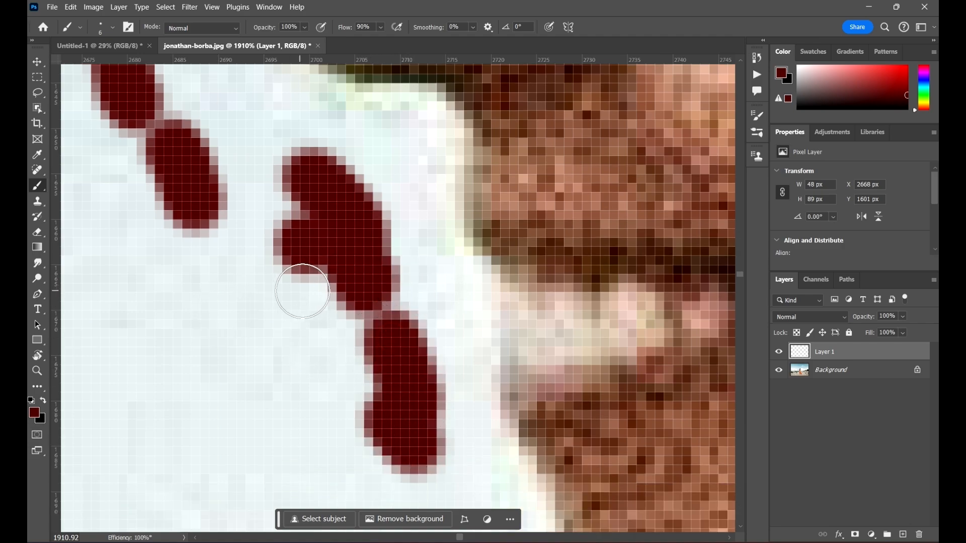
Step: Extend the dark red strokes down past the woman's chin, bringing the painted area to about 94 by 151 px
scroll(302, 291, "down", 10)
scroll(359, 130, "up", 6)
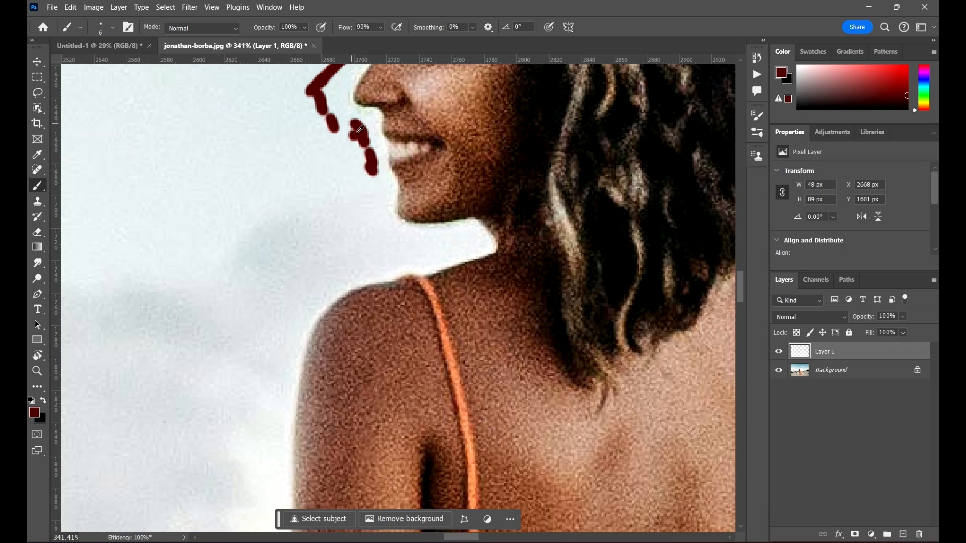
scroll(360, 129, "up", 2)
mouse_move(370, 213)
left_mouse_down()
mouse_move(359, 265)
mouse_move(533, 277)
mouse_move(425, 345)
mouse_move(308, 369)
left_mouse_up()
scroll(396, 276, "up", 3)
Step: Jump to the skirt's hem corner with the Hand tool's bird's-eye view and paint a dark red stroke beside it
key("h")
key("ctrl+0")
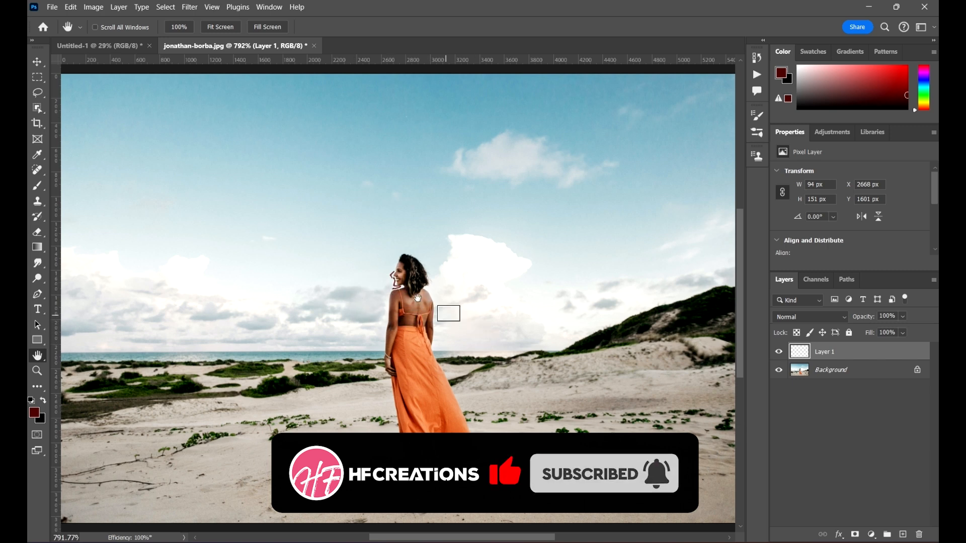
left_click_drag(405, 264, 476, 454)
scroll(419, 273, "up", 1)
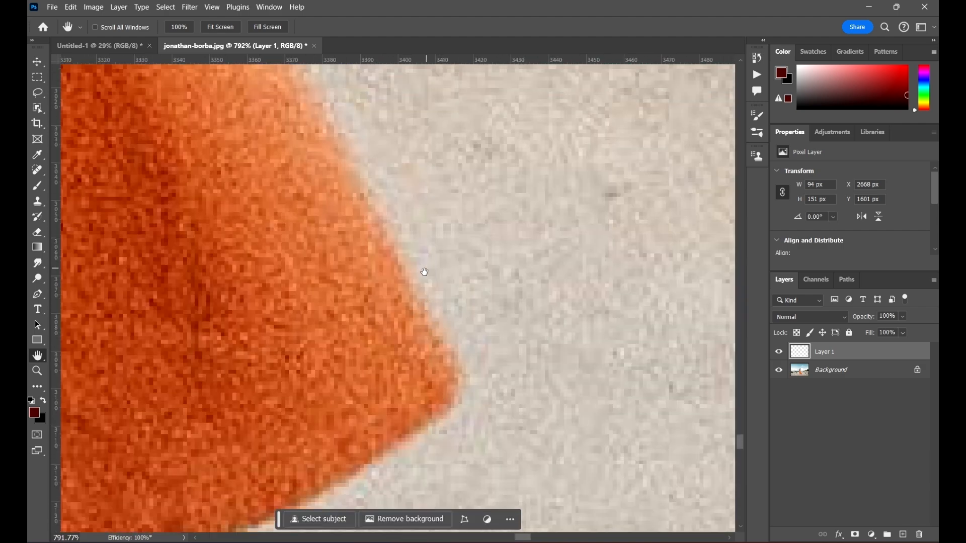
key("b")
mouse_move(373, 110)
left_mouse_down()
mouse_move(484, 241)
mouse_move(529, 462)
mouse_move(460, 511)
mouse_move(370, 521)
left_mouse_up()
Step: Jump to each of the woman's arms with the Hand tool and paint a short wavy dark red stroke beside each one
key("h")
mouse_move(416, 498)
left_mouse_down()
mouse_move(429, 499)
mouse_move(443, 463)
mouse_move(439, 314)
mouse_move(455, 321)
left_mouse_up()
key("b")
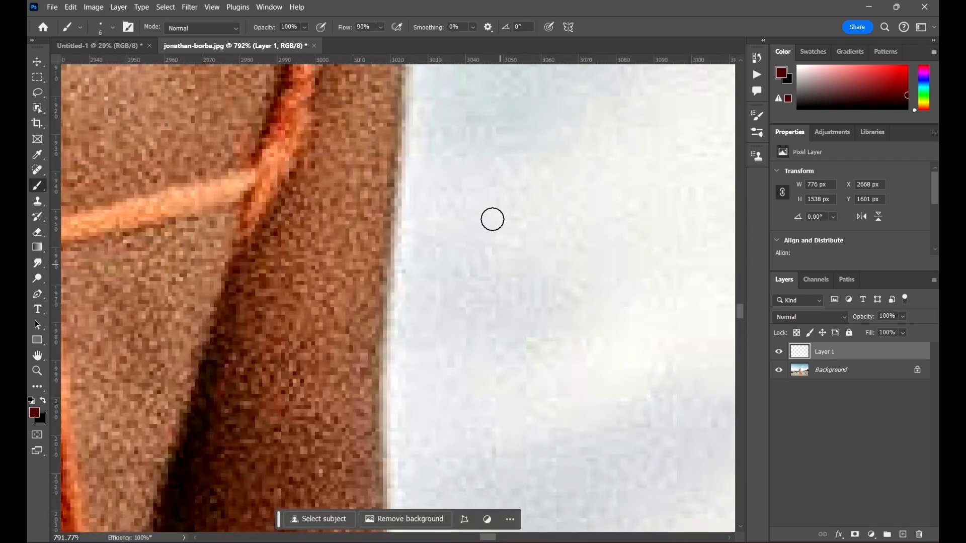
mouse_move(467, 141)
left_mouse_down()
mouse_move(487, 250)
mouse_move(455, 431)
mouse_move(501, 470)
mouse_move(497, 489)
mouse_move(405, 405)
mouse_move(370, 335)
mouse_move(383, 321)
left_mouse_up()
key("h")
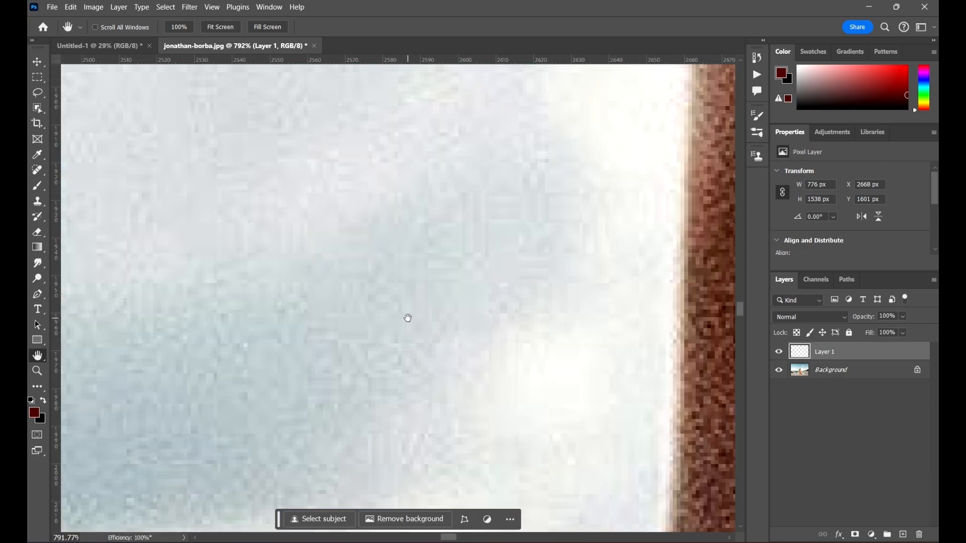
key("b")
mouse_move(536, 179)
left_mouse_down()
mouse_move(517, 463)
mouse_move(481, 514)
left_mouse_up()
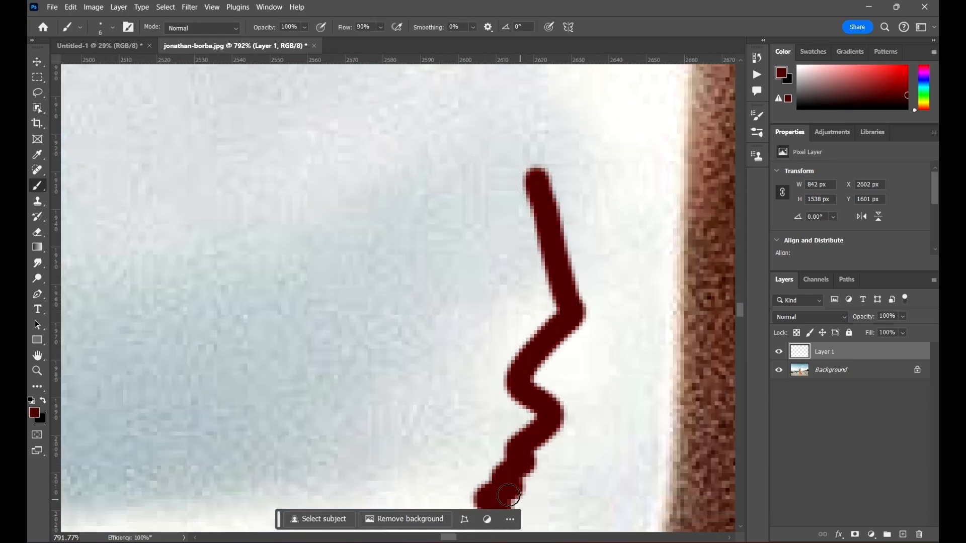
Step: Jump back to the right arm with the Hand tool and review the strokes around the whole figure
scroll(448, 393, "down", 3)
key("h")
mouse_move(487, 451)
left_mouse_down()
mouse_move(476, 453)
mouse_move(444, 333)
mouse_move(438, 338)
left_mouse_up()
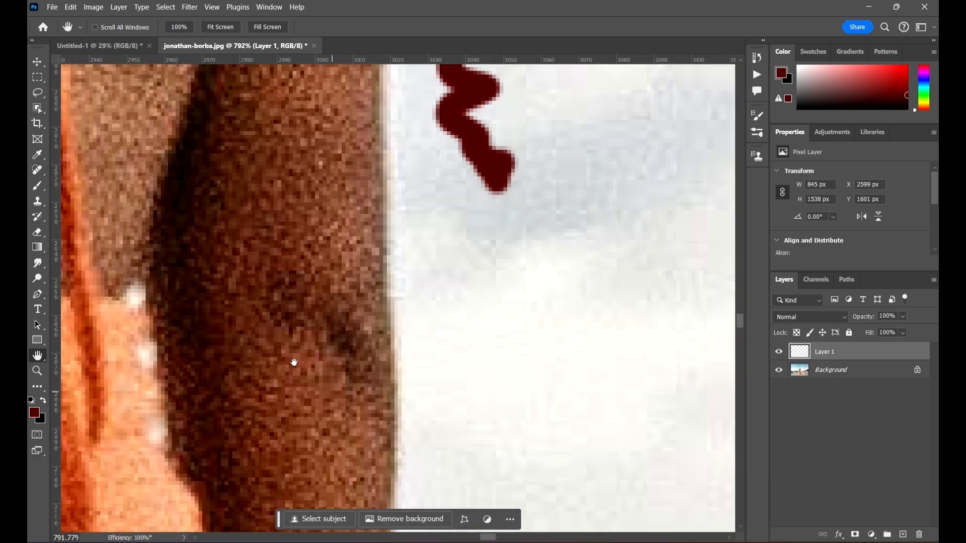
scroll(454, 221, "down", 10)
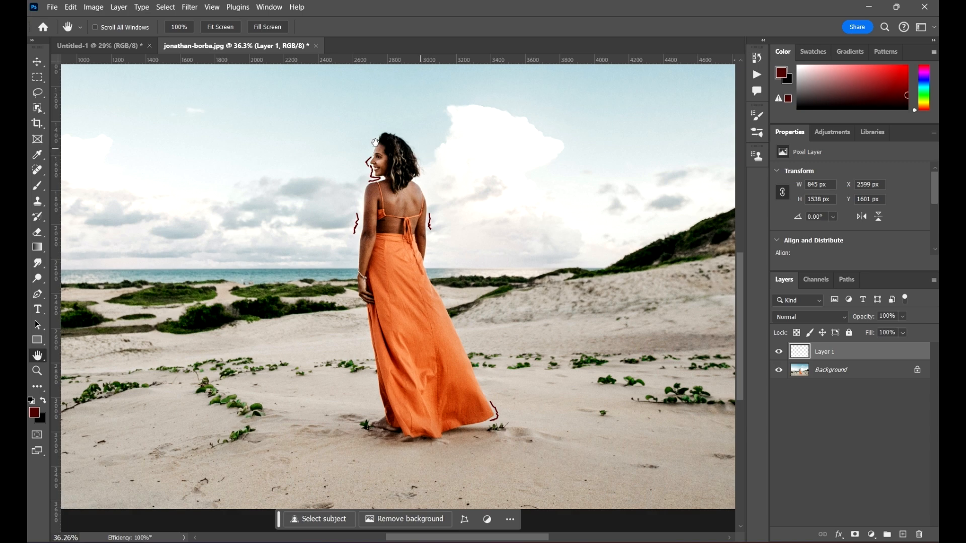
scroll(375, 143, "up", 2)
Step: Activate the Move tool and deselect all layers after briefly reselecting Layer 1
left_click(37, 63)
scroll(271, 255, "down", 3)
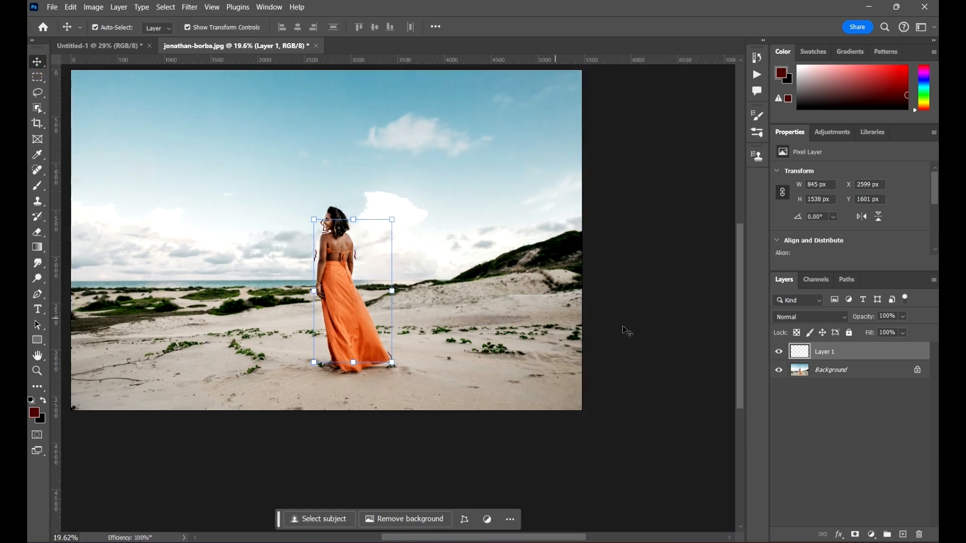
scroll(337, 233, "up", 8)
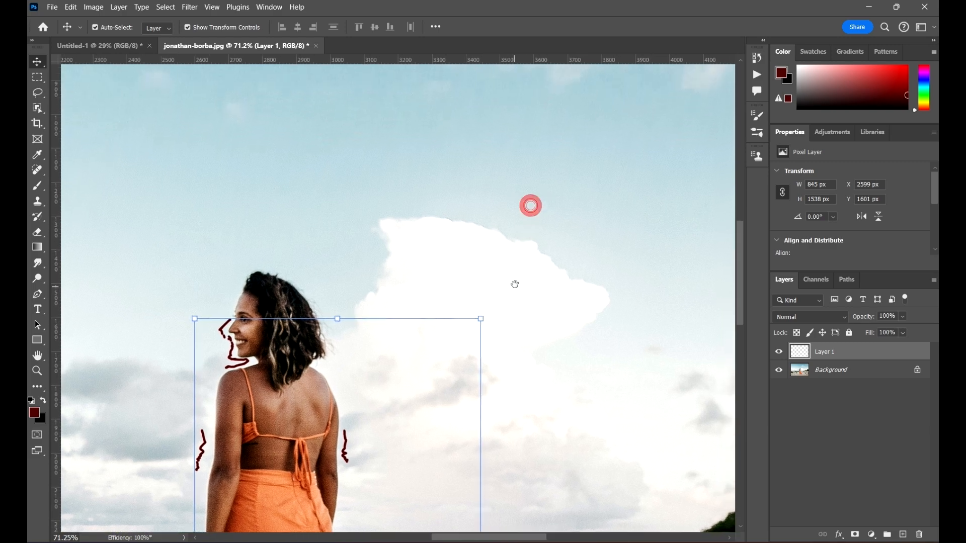
left_click(611, 218)
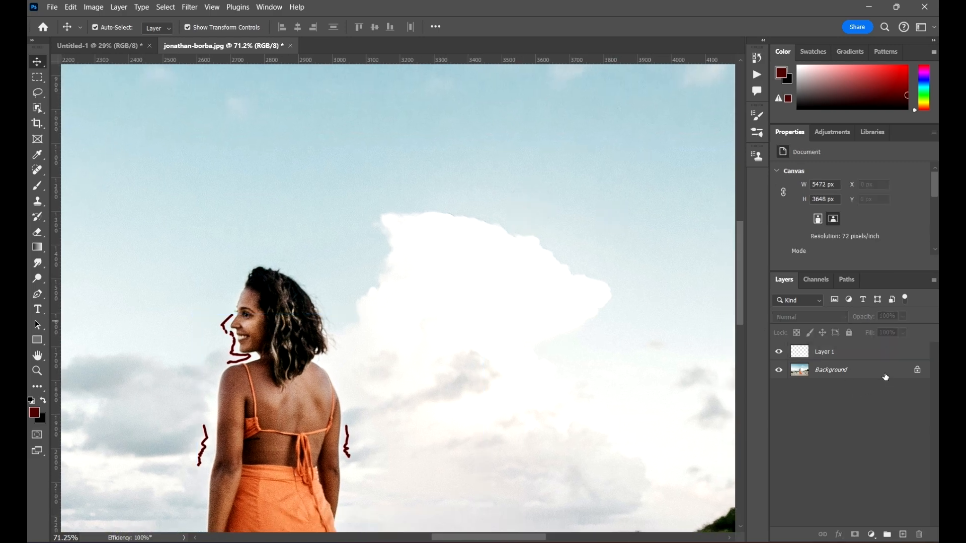
left_click(897, 354)
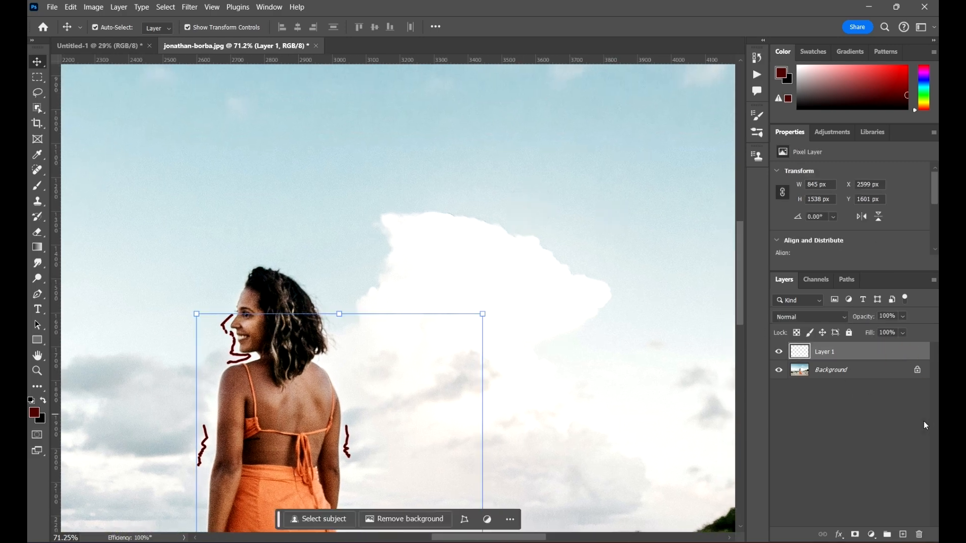
scroll(628, 332, "down", 2)
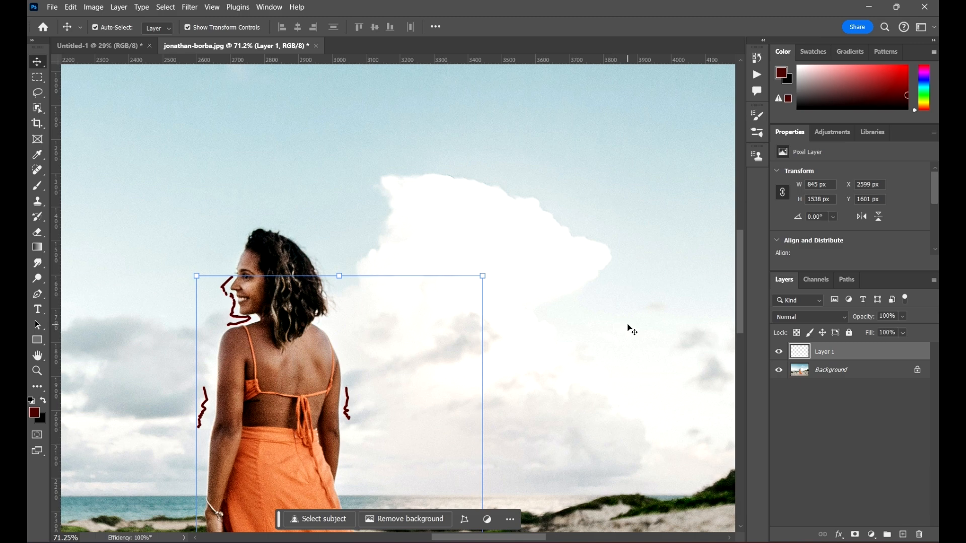
left_click(576, 198)
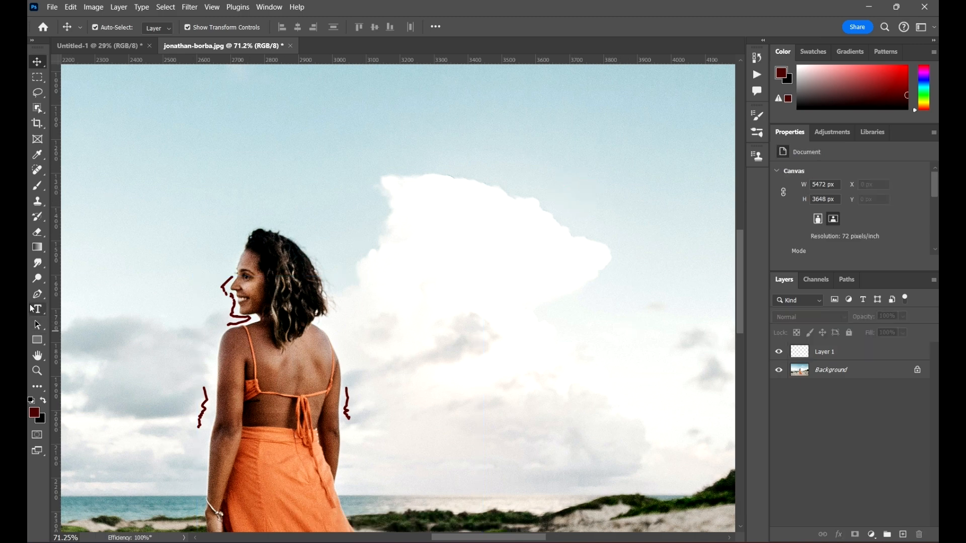
Step: Add a Lorem Ipsum placeholder text layer in the sky above the woman's head and return to the Move tool
left_click(37, 308)
scroll(208, 131, "up", 4)
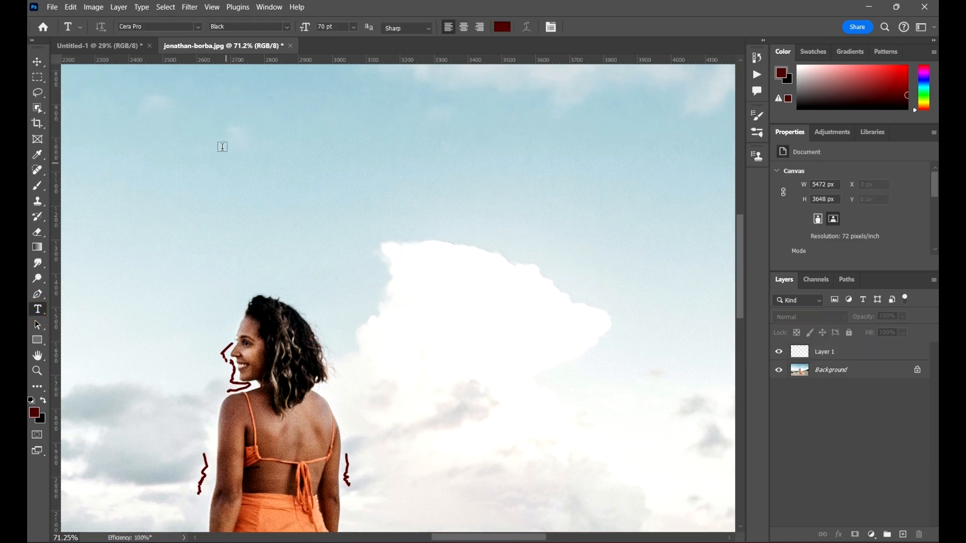
left_click(212, 220)
left_click(36, 61)
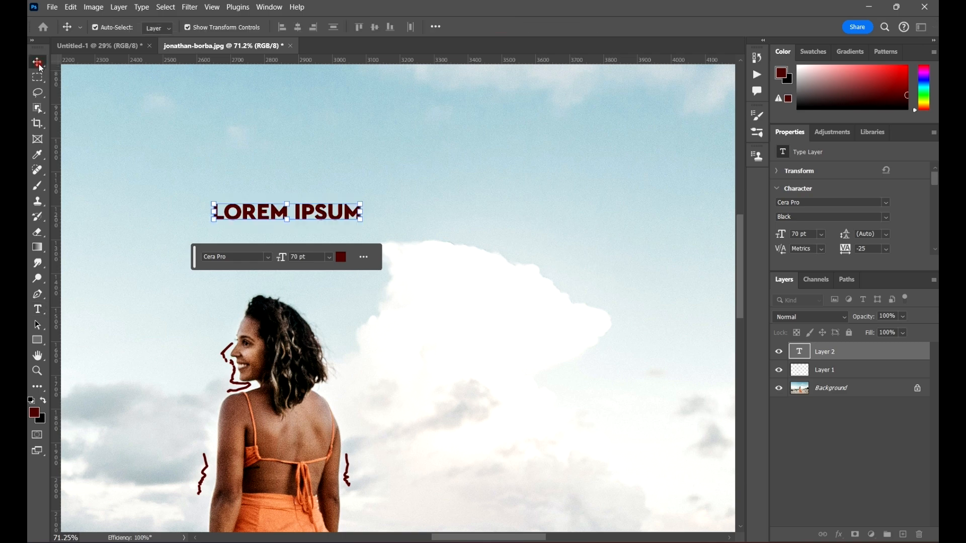
left_click_drag(412, 228, 587, 192)
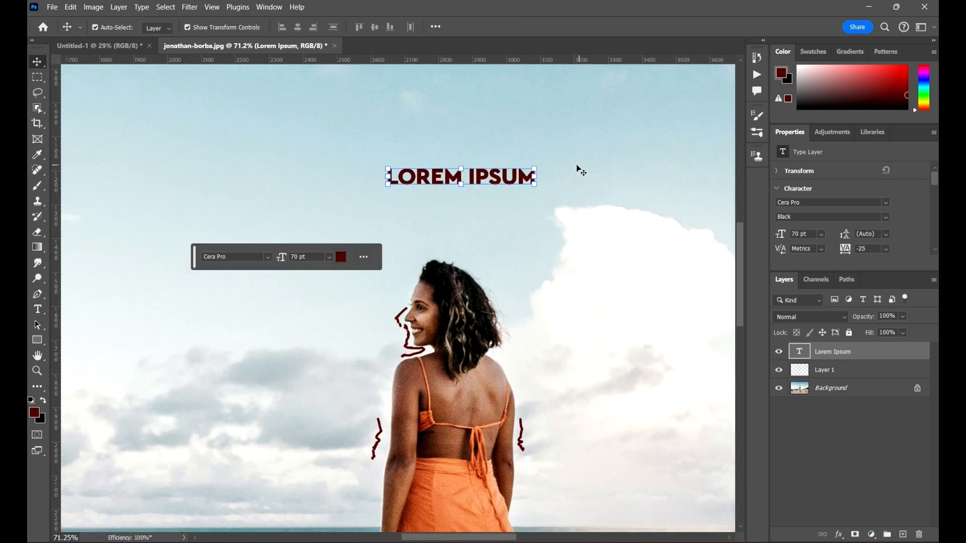
Step: Shift the contextual task bar slightly and halve the Lorem Ipsum text size with the expression 70 pt/2
scroll(492, 153, "up", 5)
scroll(471, 181, "down", 3)
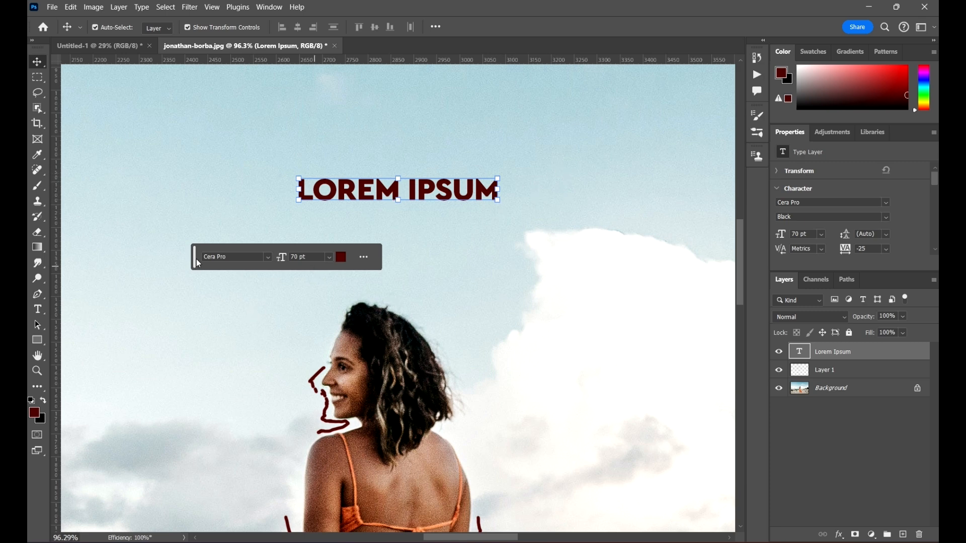
left_click_drag(196, 255, 236, 251)
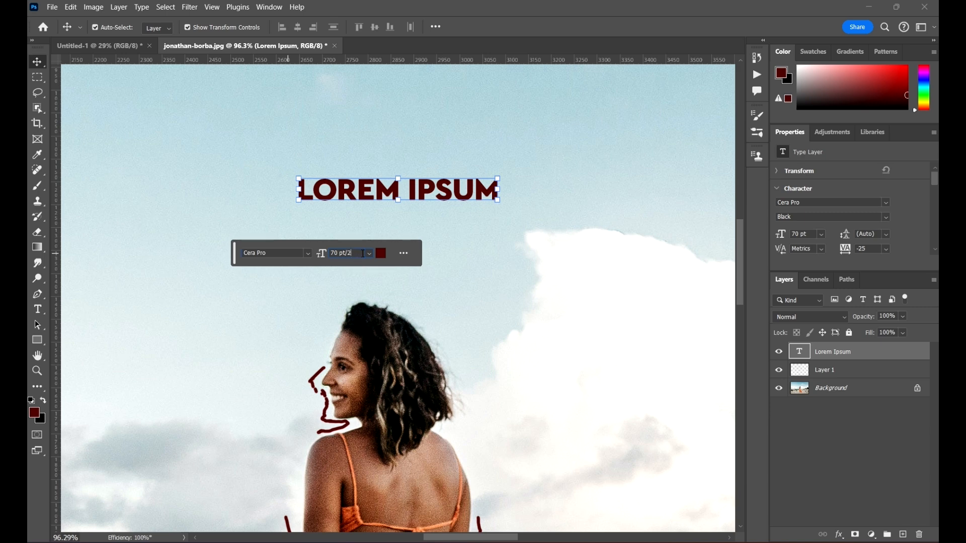
key("Return")
Step: Triple the Lorem Ipsum text size with the expression 35 pt*3
scroll(341, 199, "up", 5)
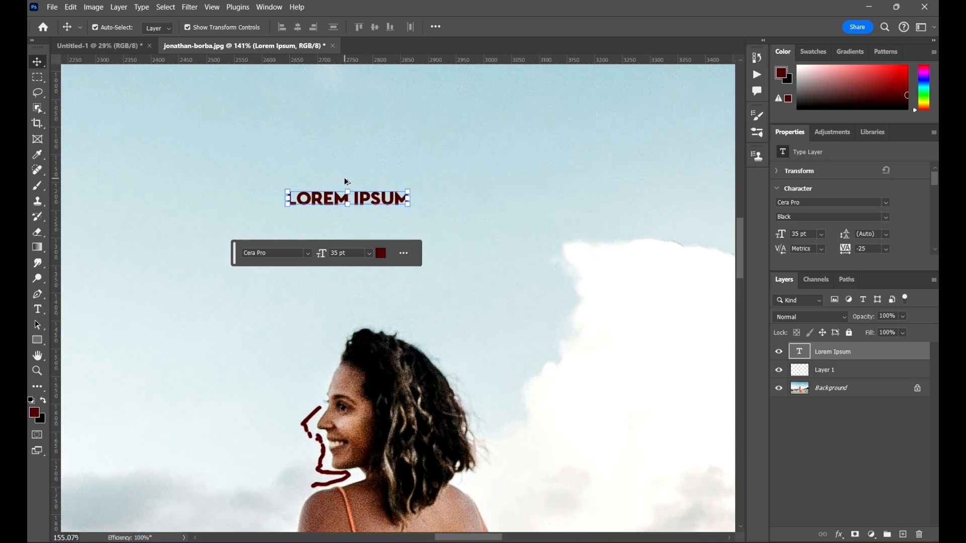
scroll(356, 209, "down", 2)
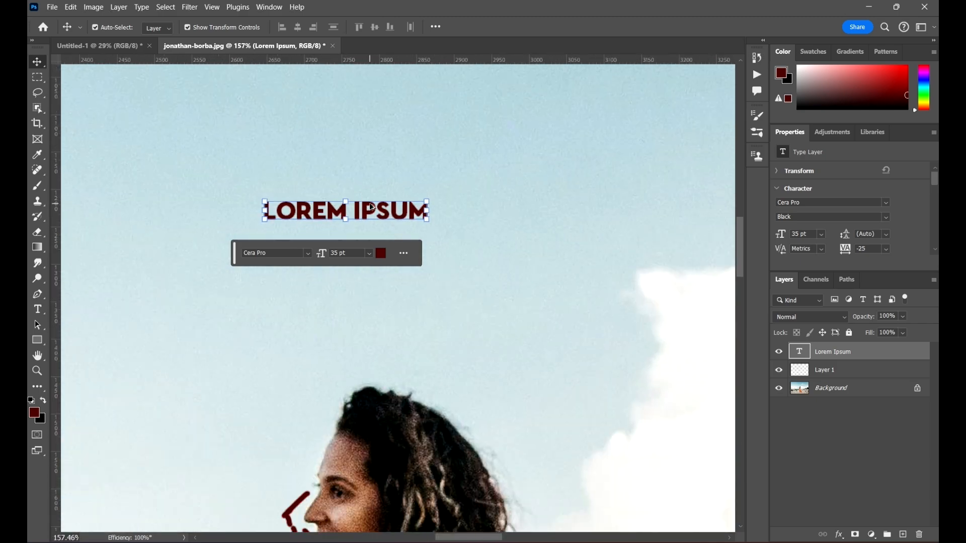
scroll(358, 217, "up", 3)
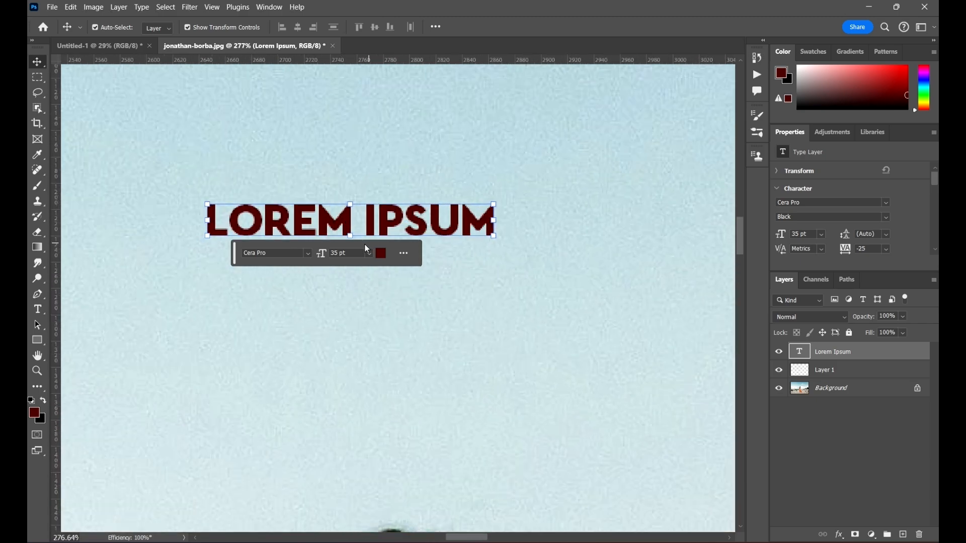
scroll(347, 237, "down", 3)
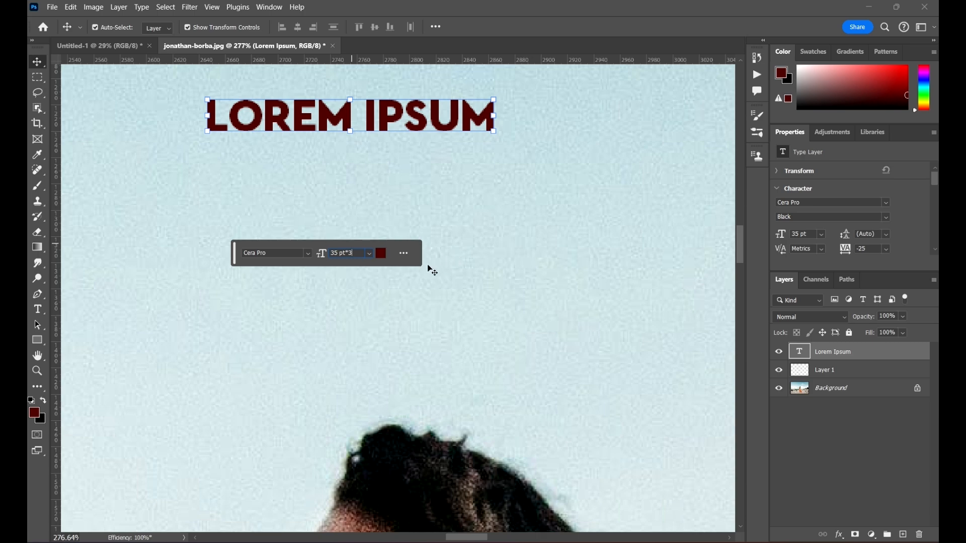
key("Return")
Step: Move the Lorem Ipsum text slightly down and to the right, just above the white cloud
scroll(349, 276, "down", 5)
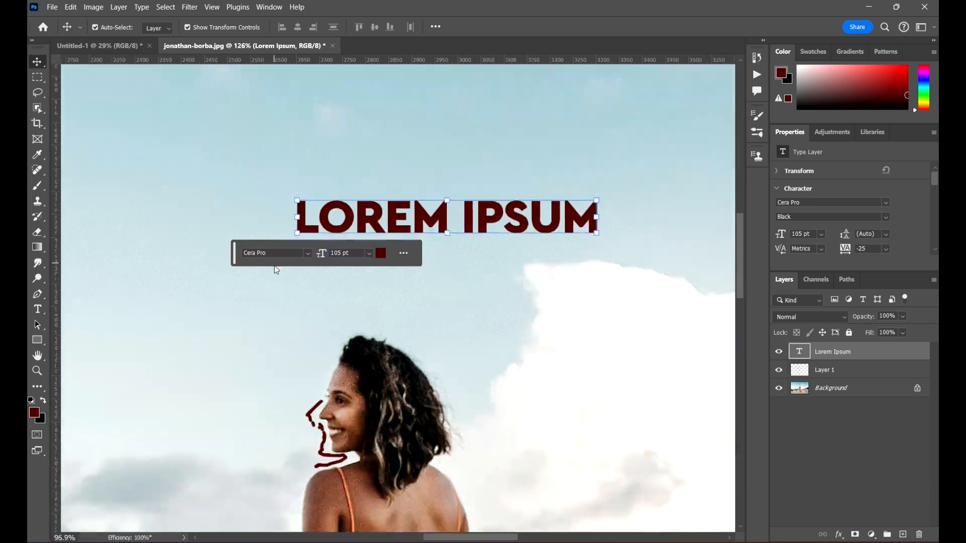
scroll(497, 202, "up", 1)
scroll(492, 202, "down", 4)
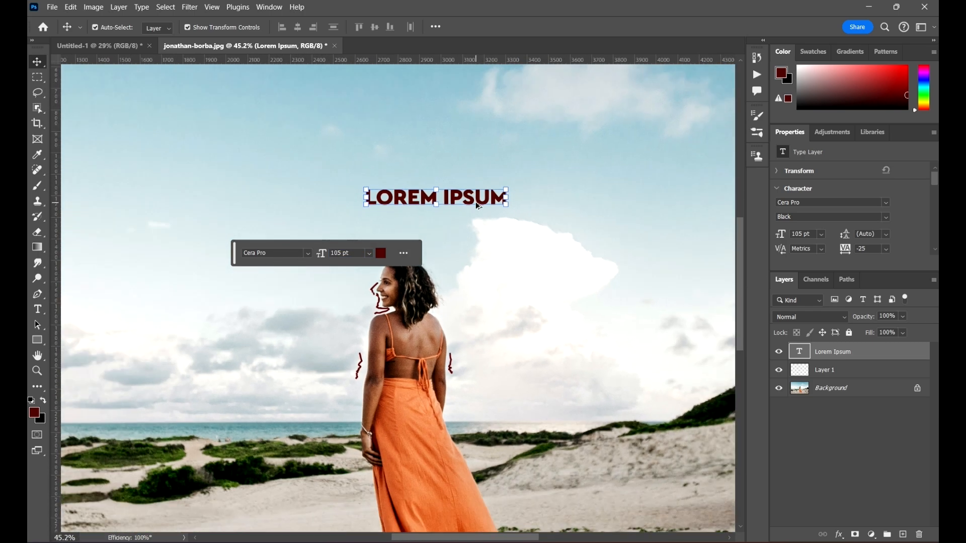
scroll(543, 211, "up", 2)
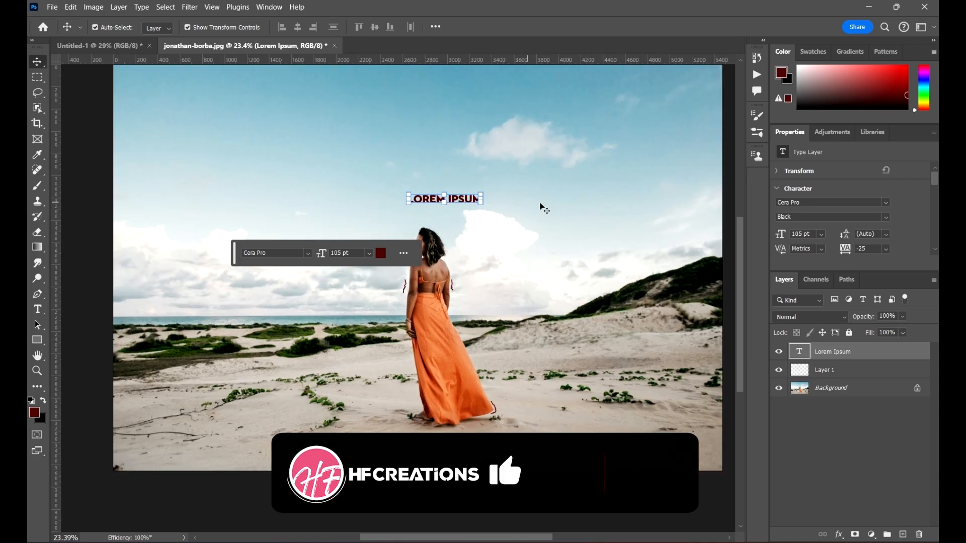
scroll(487, 177, "up", 4)
scroll(486, 177, "up", 3)
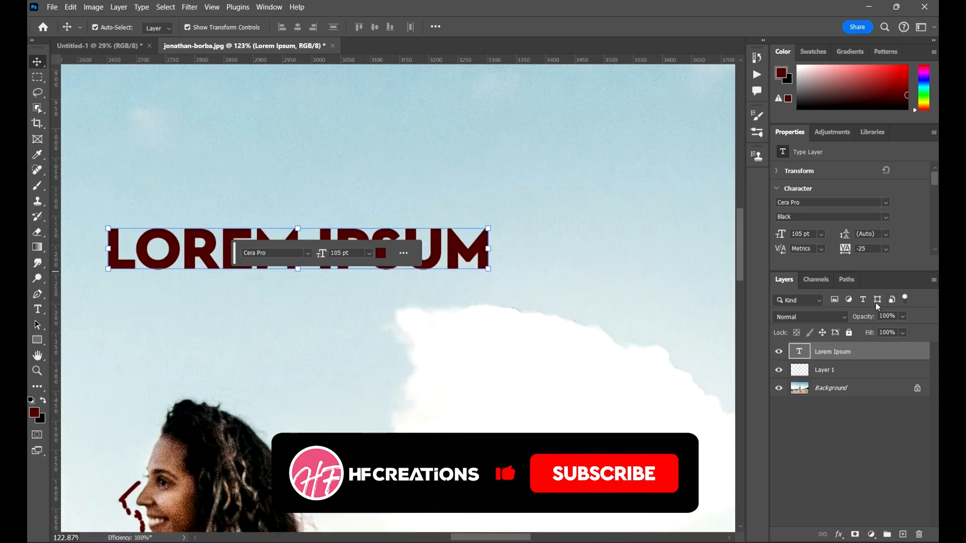
scroll(550, 200, "up", 2)
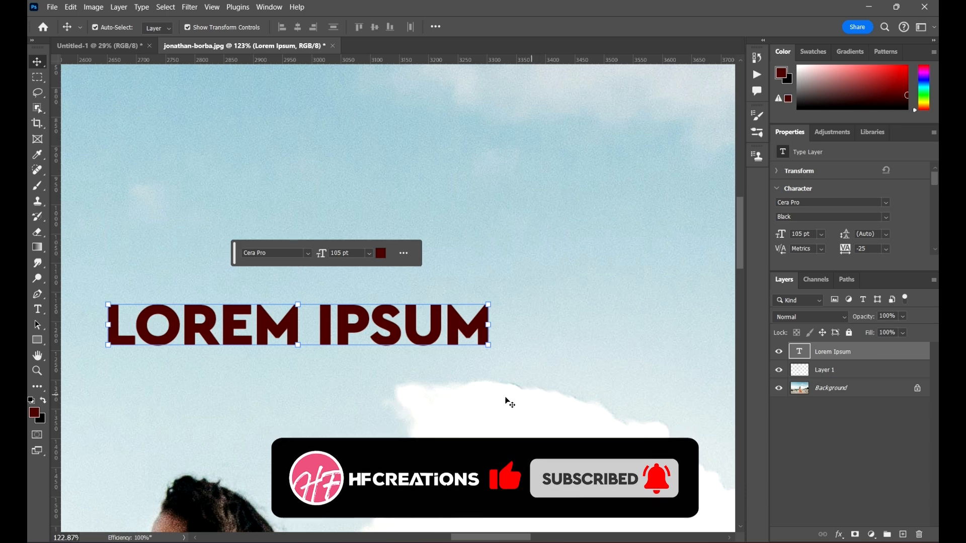
left_click_drag(412, 287, 455, 318)
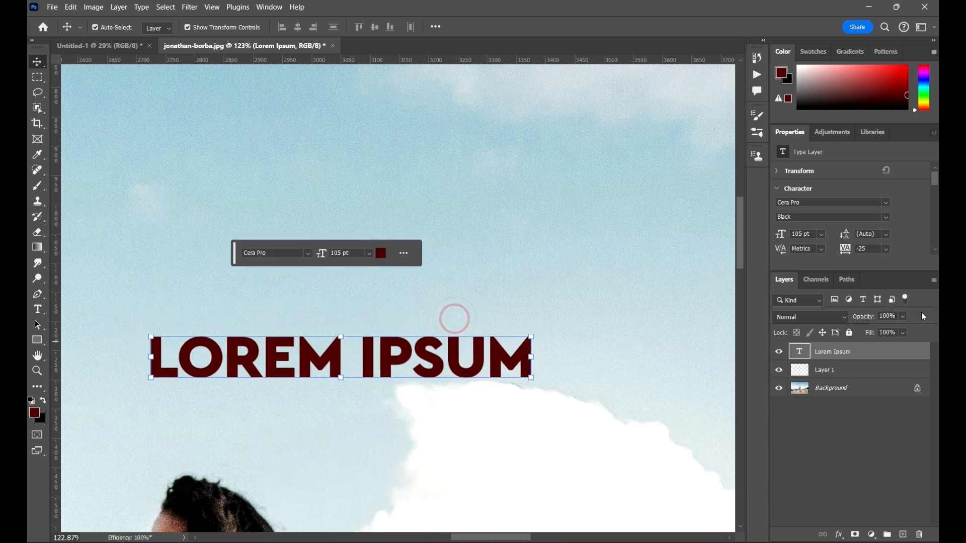
Step: Set the Lorem Ipsum layer's opacity to 50%, fit the image in view and deselect the layer
left_click(889, 316)
type("50")
key("Return")
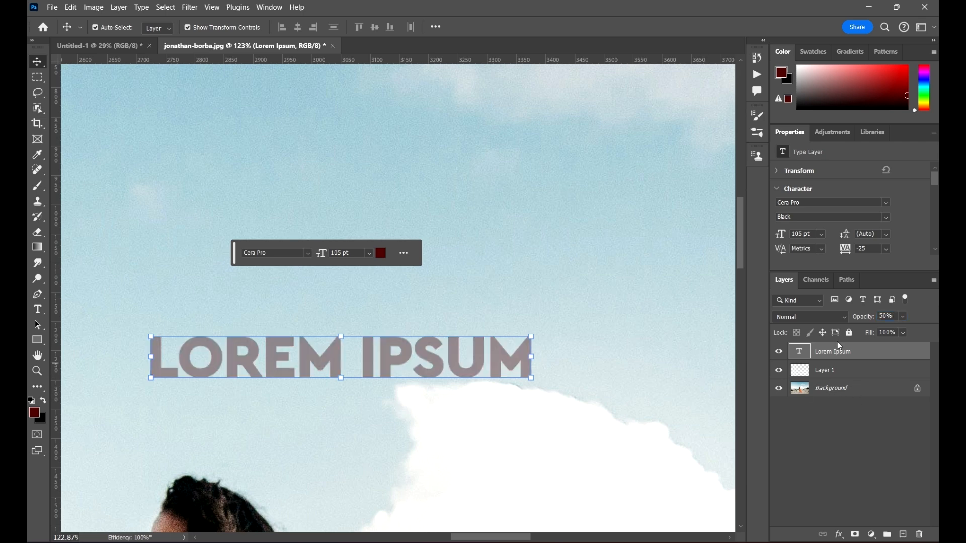
left_click(897, 314)
key("ctrl+0")
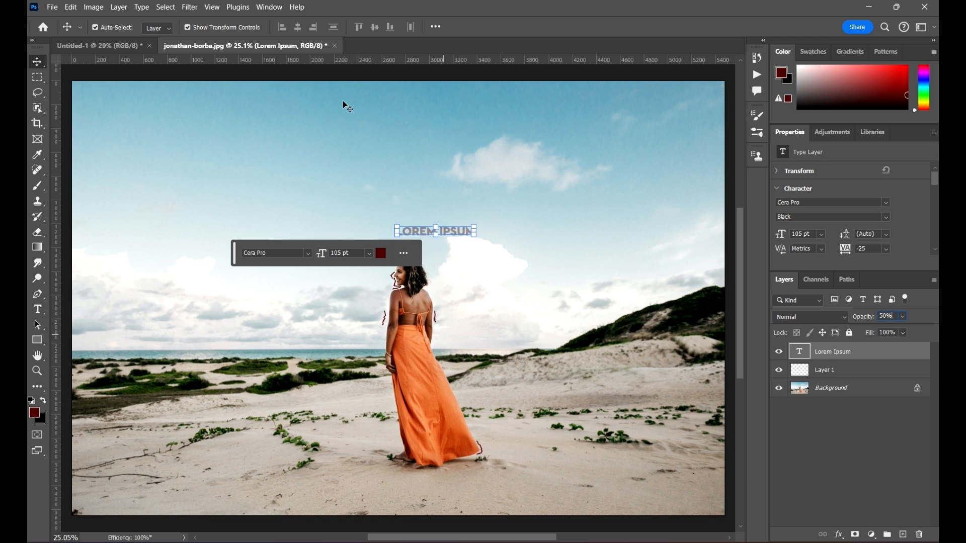
left_click(524, 289)
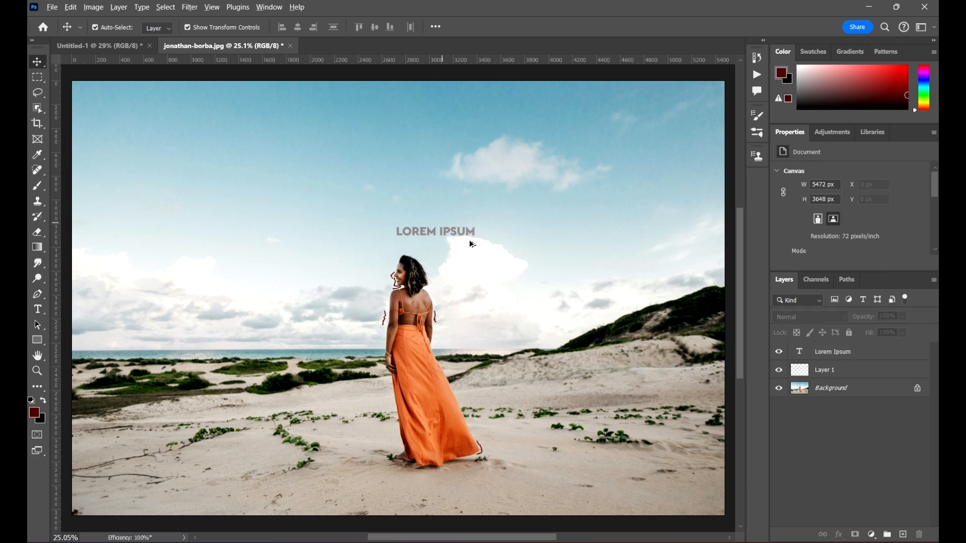
scroll(533, 272, "down", 2)
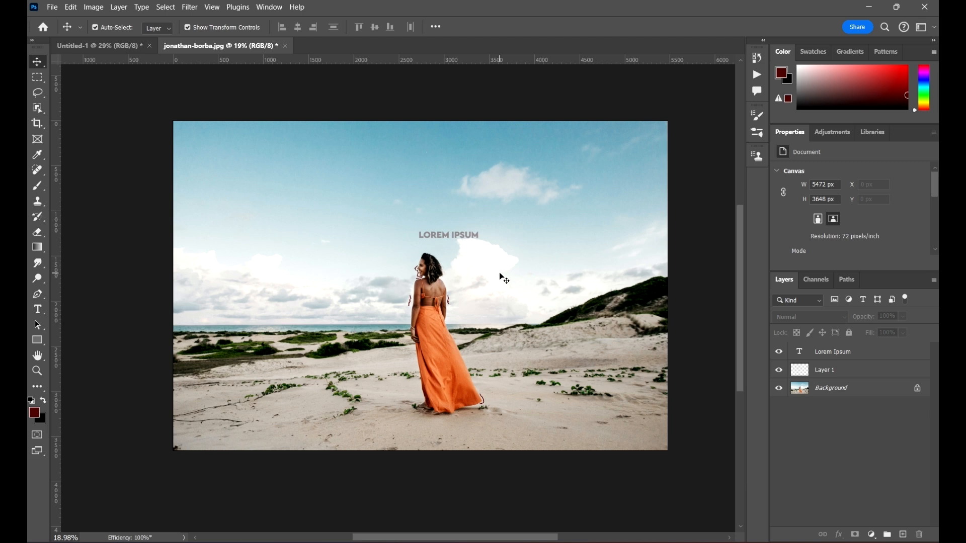
left_click(524, 282)
left_click(519, 254)
scroll(554, 237, "up", 1)
left_click_drag(557, 261, 521, 231)
scroll(416, 216, "up", 1)
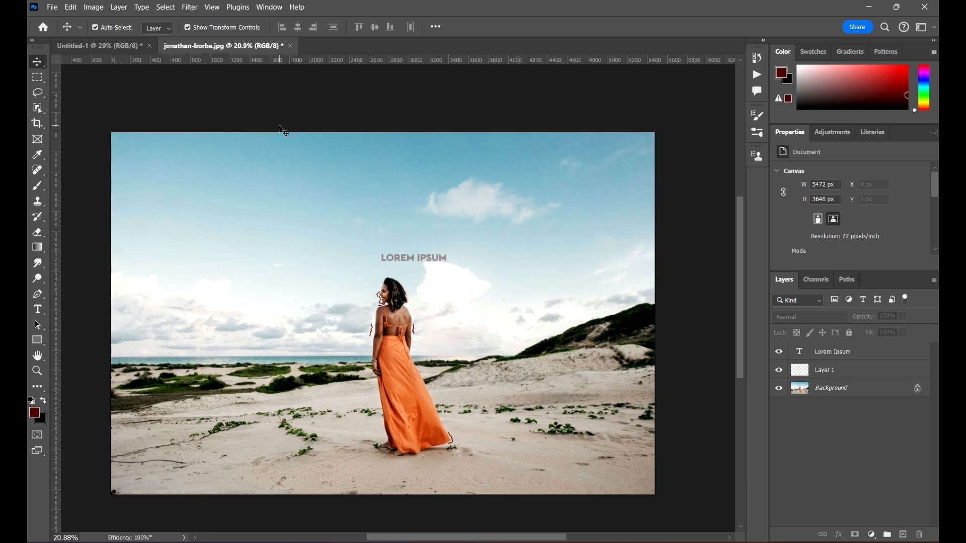
left_click_drag(327, 157, 338, 147)
Step: Open the History panel and make it taller to show more recorded states
left_click(269, 6)
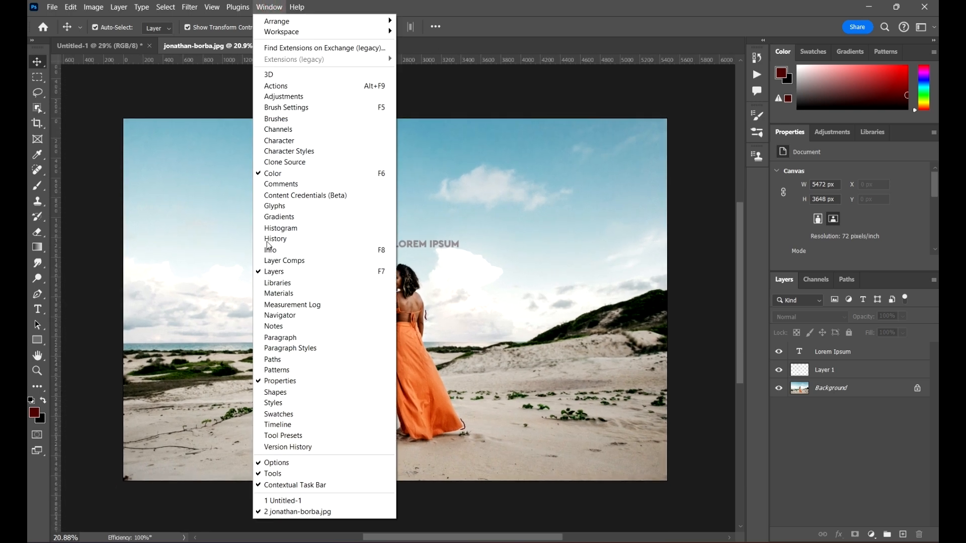
left_click(300, 238)
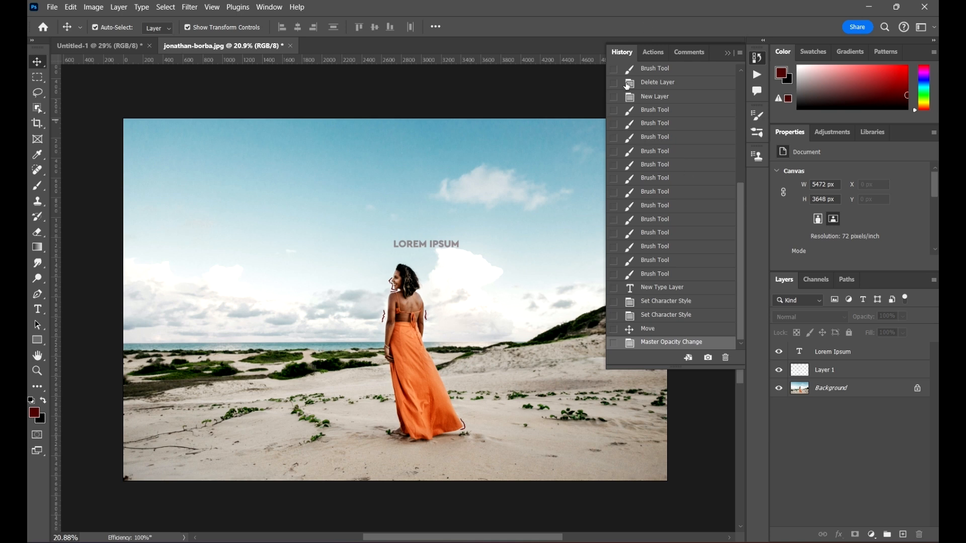
left_click_drag(676, 369, 675, 428)
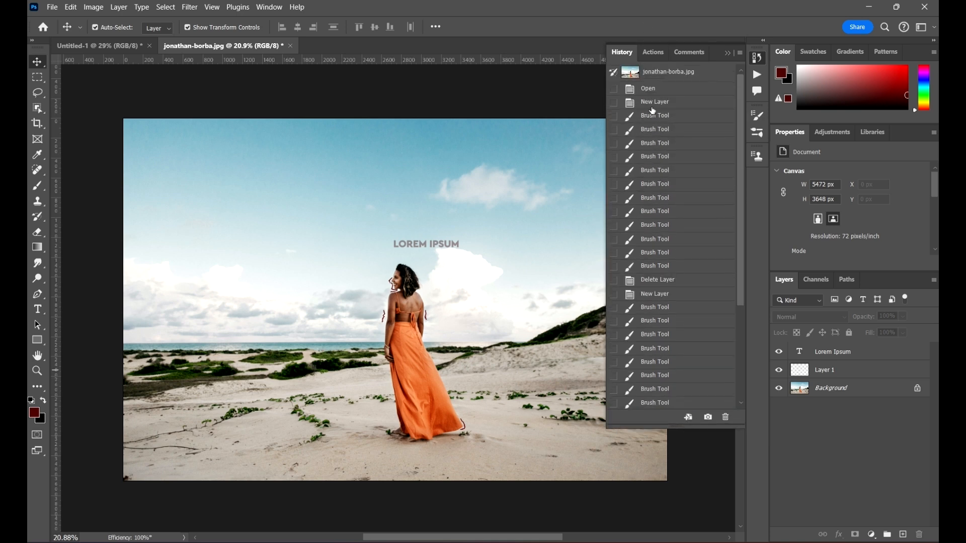
Step: Browse the recorded history states and revert the image to the first New Layer state
scroll(312, 237, "down", 3)
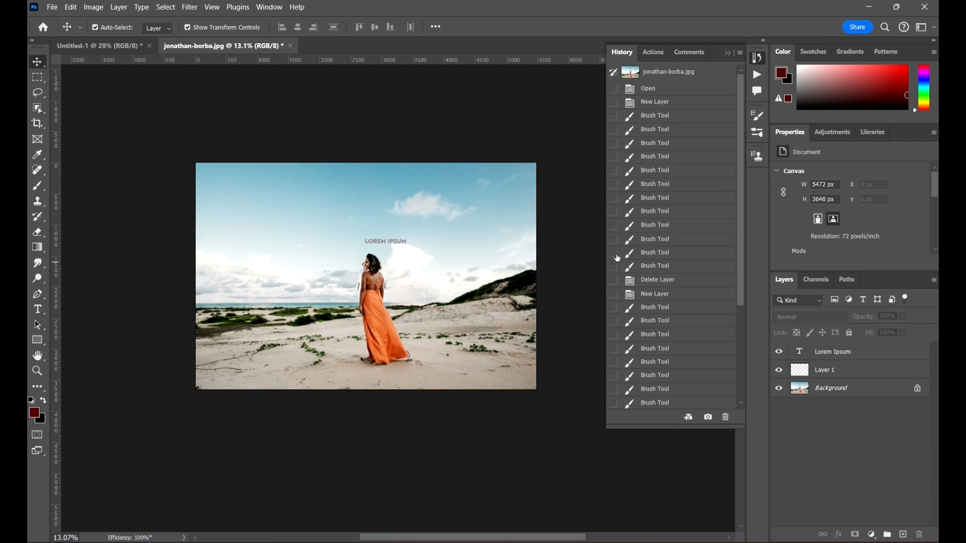
scroll(723, 191, "down", 5)
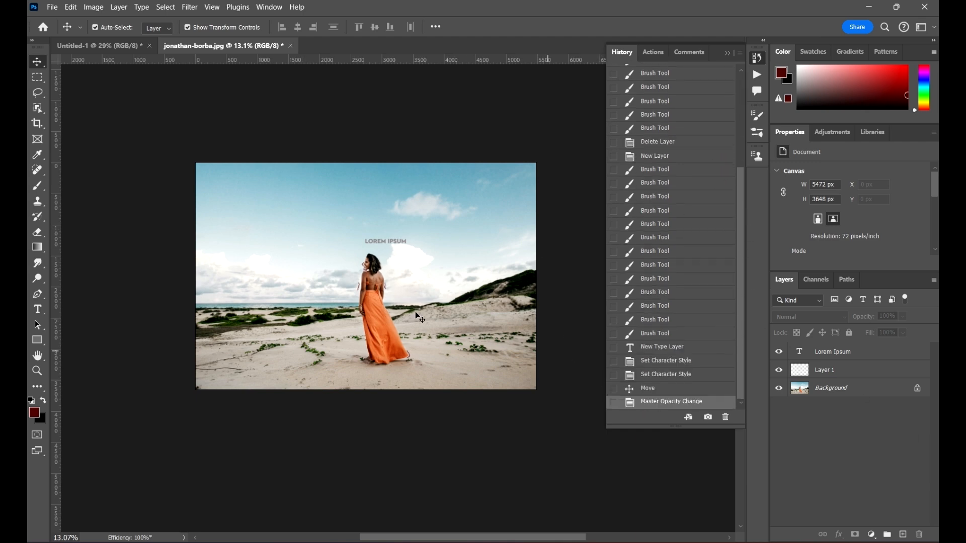
scroll(376, 264, "up", 2)
scroll(358, 266, "up", 3)
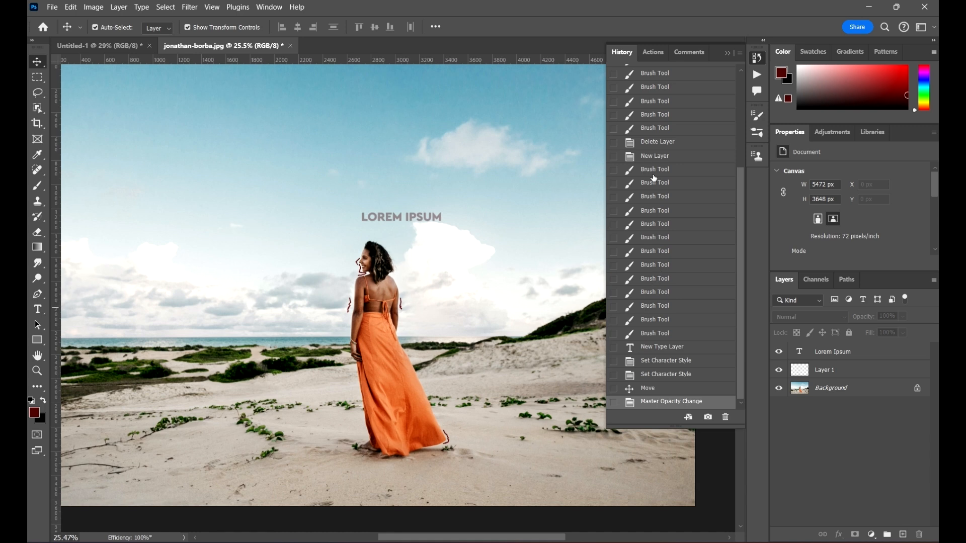
scroll(654, 178, "up", 5)
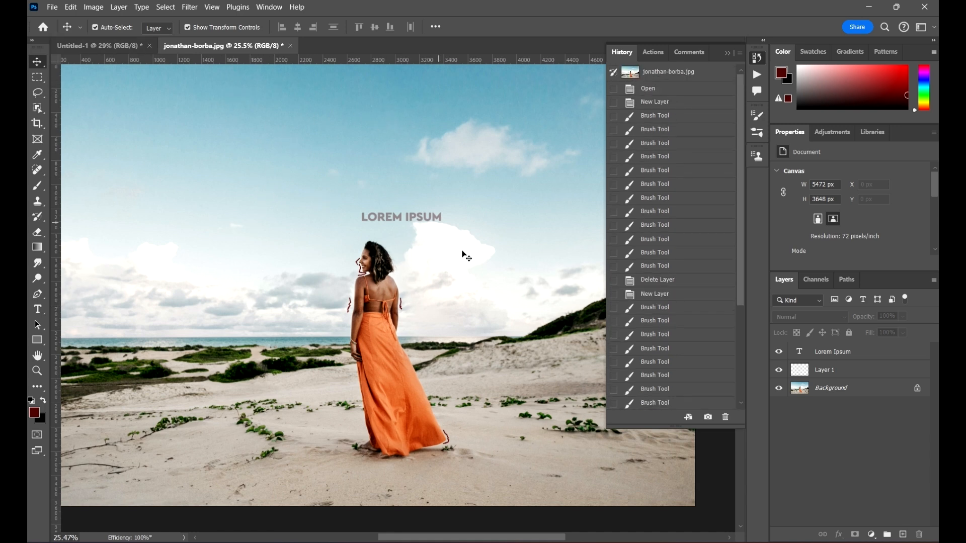
left_click(677, 103)
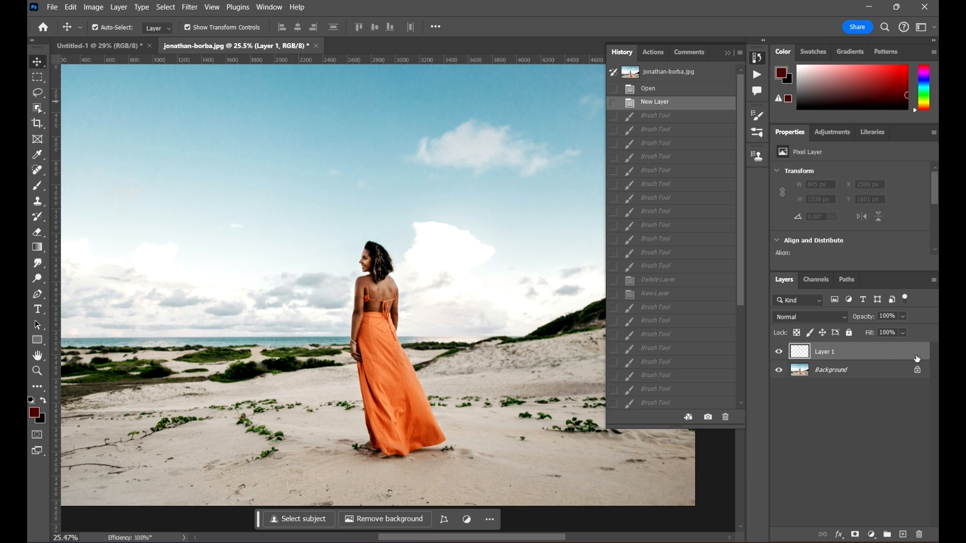
Step: Step forward one history state at a time through the Brush Tool strokes around the woman up to the Delete Layer state
left_click(687, 116)
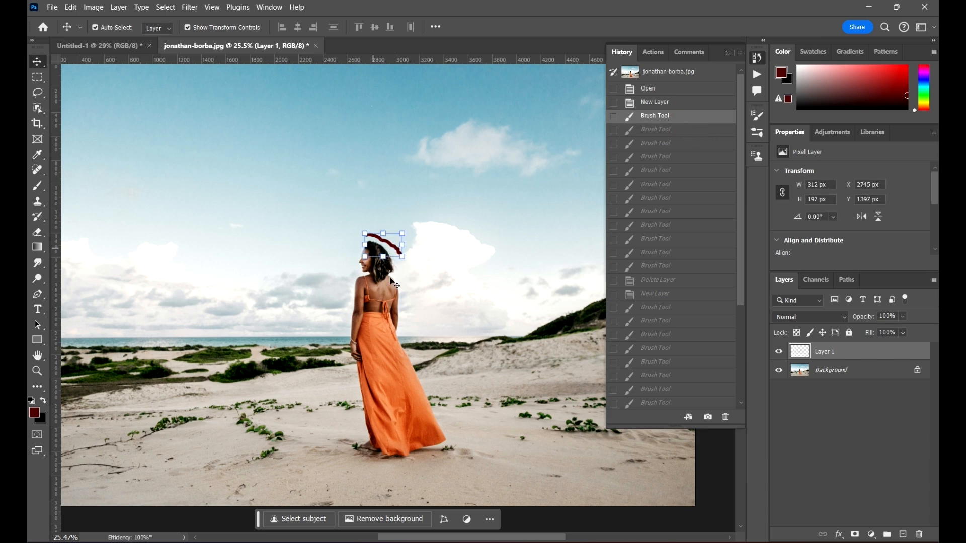
left_click(685, 130)
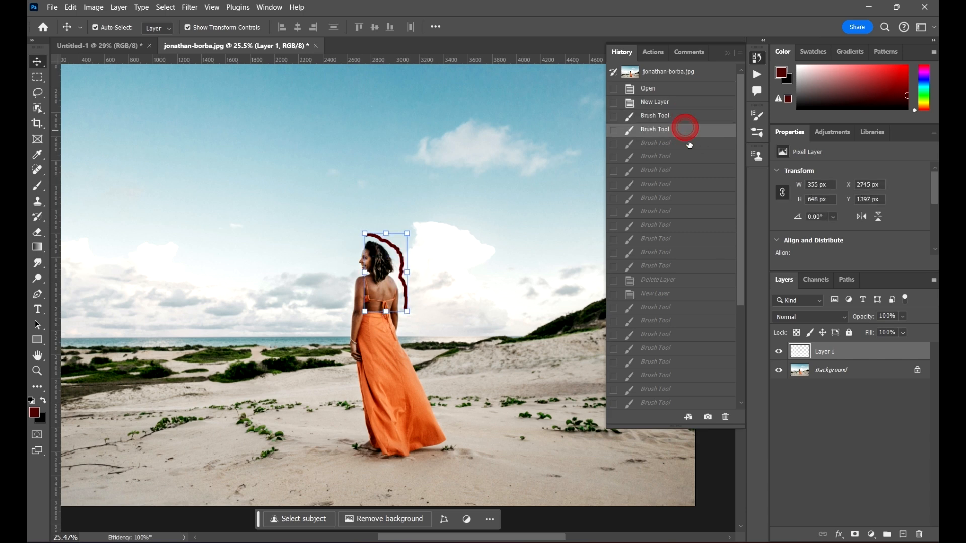
left_click(684, 143)
left_click(684, 160)
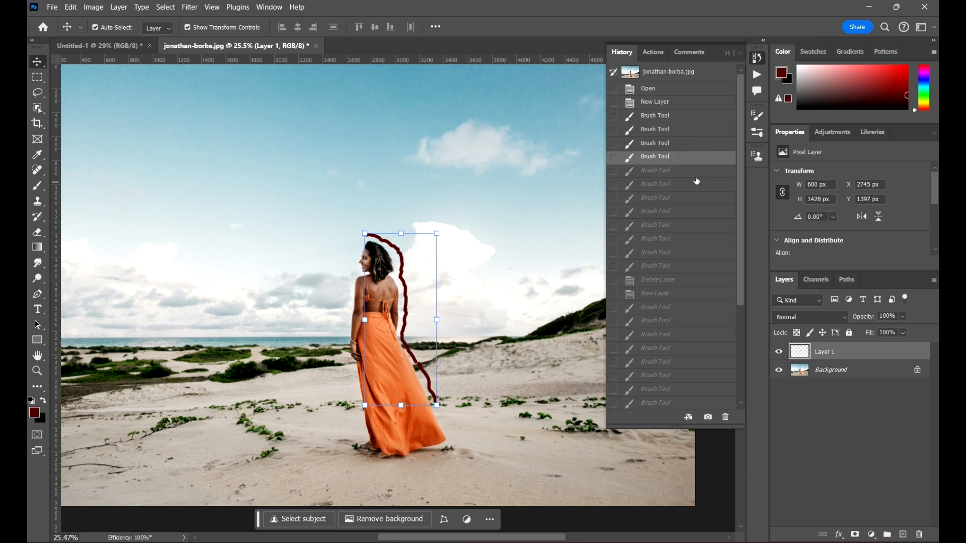
left_click(690, 170)
left_click(683, 185)
left_click(687, 203)
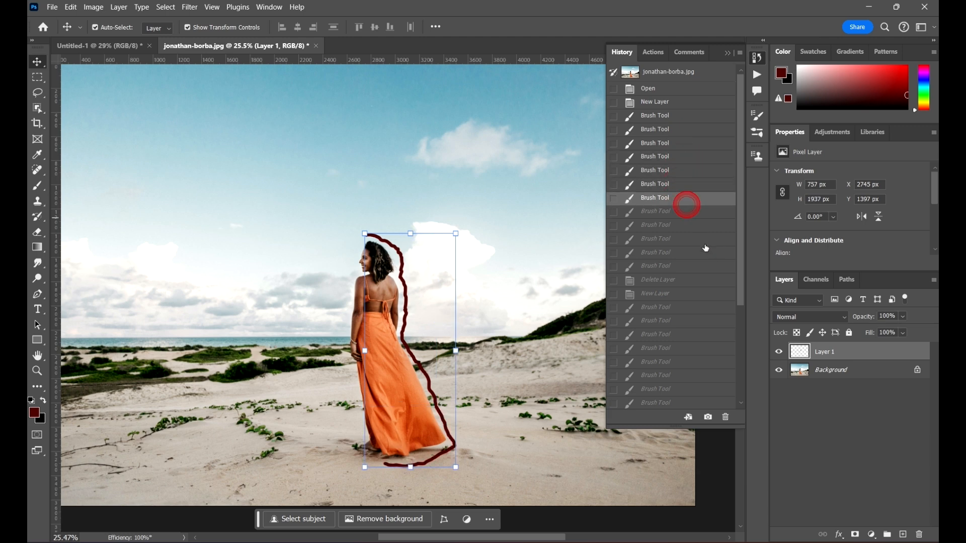
left_click(667, 213)
left_click(674, 226)
left_click(679, 240)
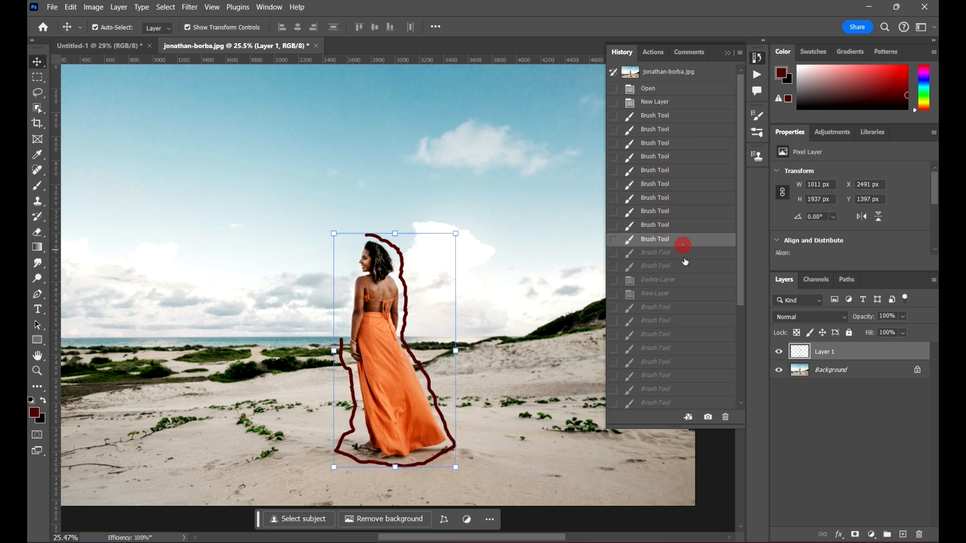
left_click(681, 253)
left_click(676, 265)
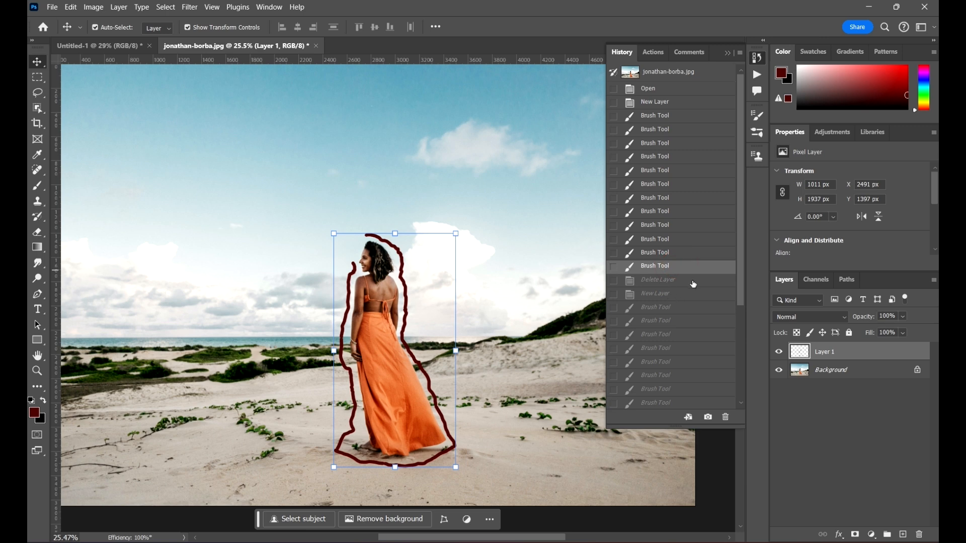
left_click(688, 283)
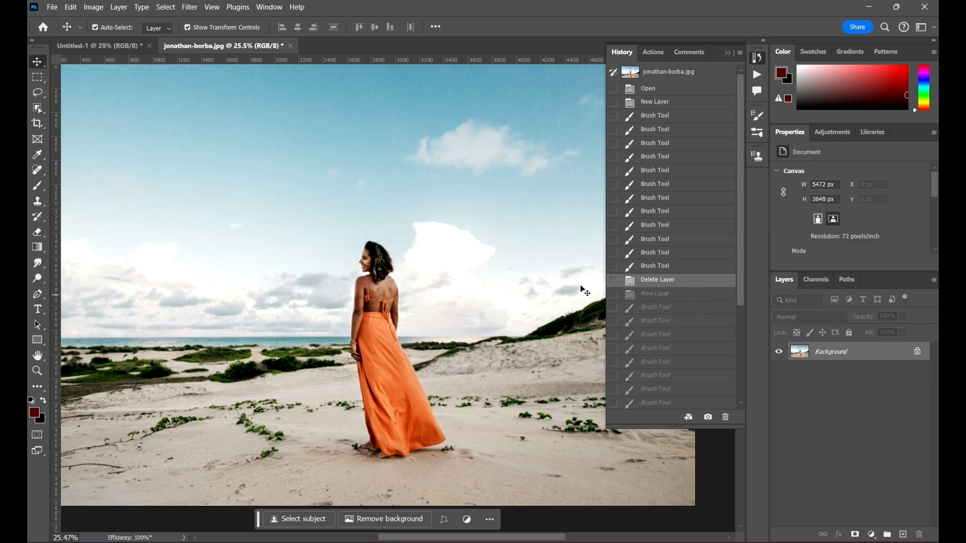
Step: Step forward through the second New Layer state and the Brush Tool states after it, and inspect the strokes beside the woman's face
left_click(685, 294)
left_click(684, 308)
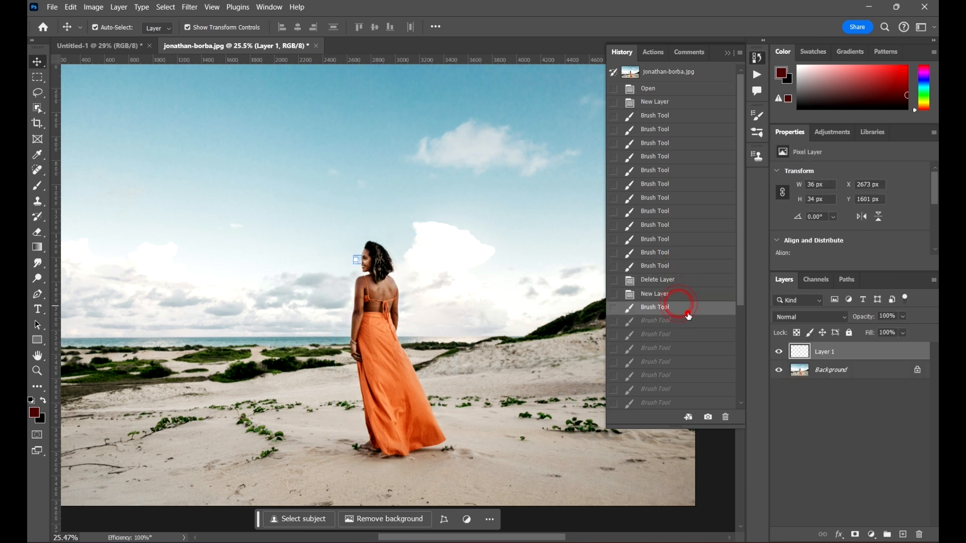
left_click(687, 334)
left_click(685, 362)
left_click(684, 390)
scroll(353, 231, "down", 4)
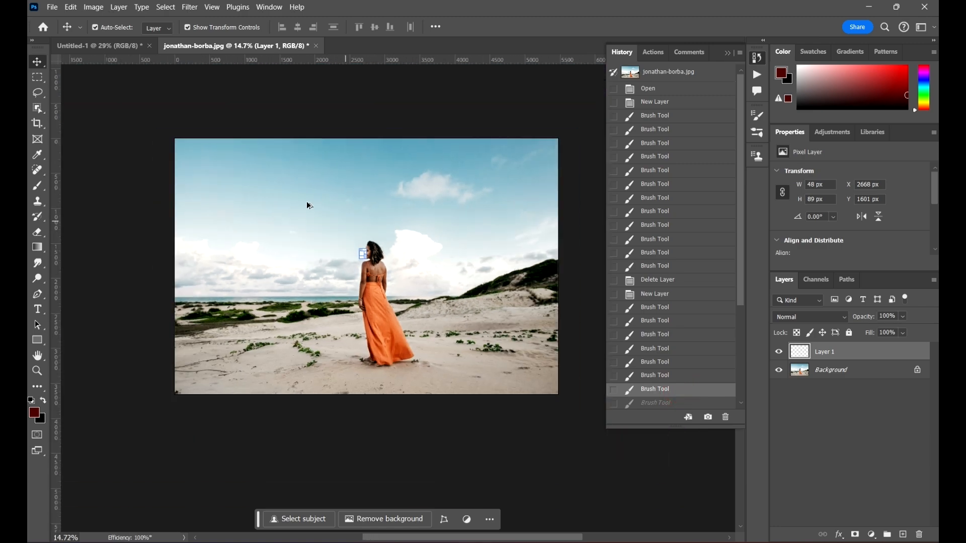
scroll(369, 254, "up", 5)
scroll(370, 256, "up", 4)
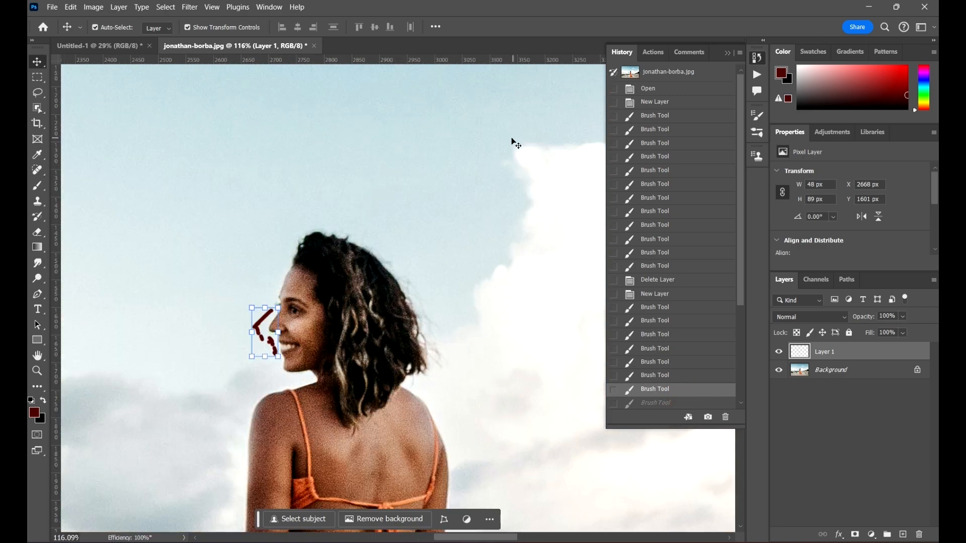
scroll(472, 209, "down", 3)
scroll(516, 219, "down", 3)
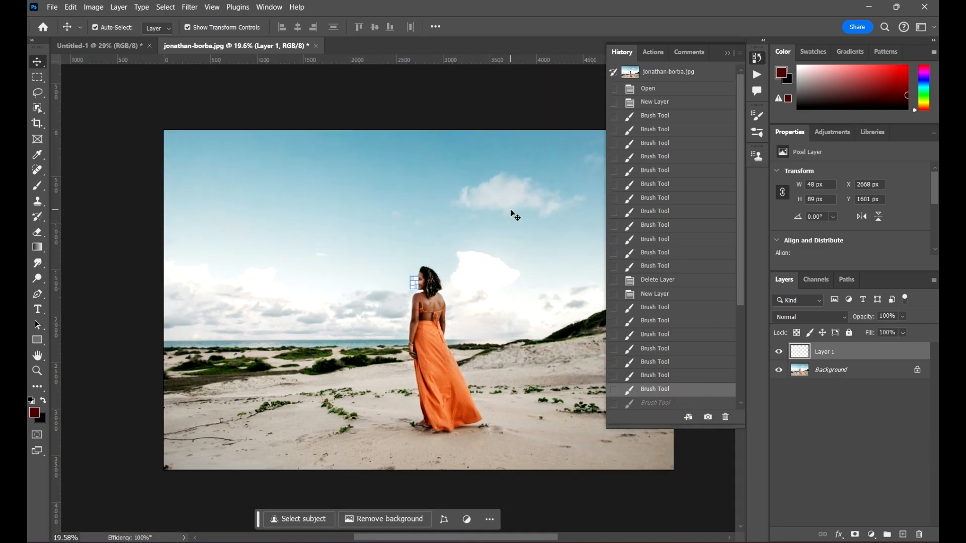
scroll(536, 297, "up", 4)
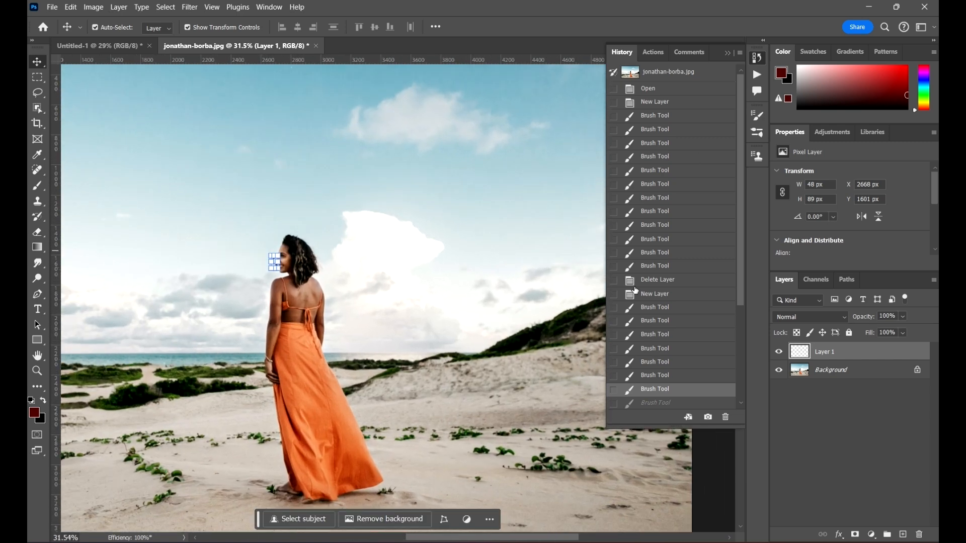
Step: Revert to the last Brush Tool state before Delete Layer, restore the latest Master Opacity Change state, and deselect the layer
left_click(654, 266)
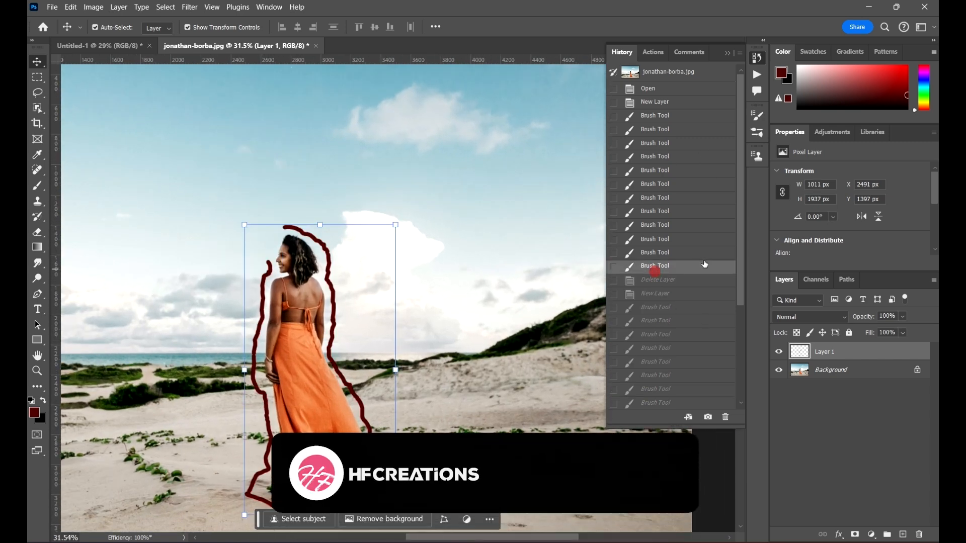
scroll(697, 311, "down", 5)
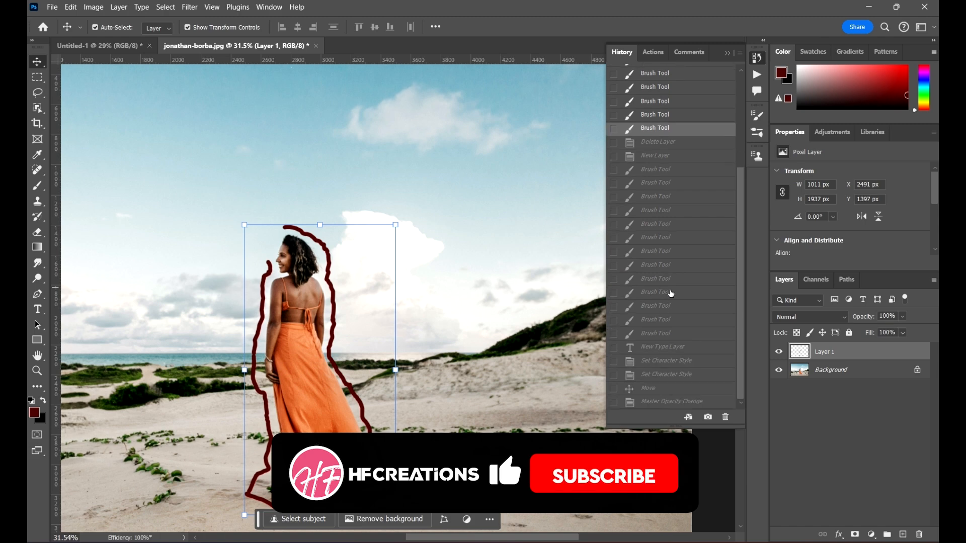
left_click(667, 401)
scroll(470, 247, "down", 5)
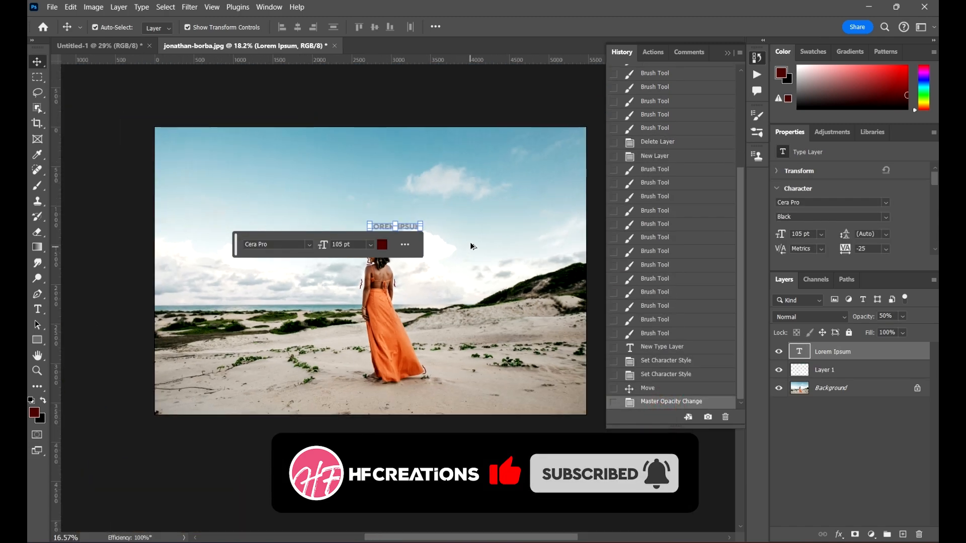
scroll(684, 359, "up", 3)
left_click(522, 405)
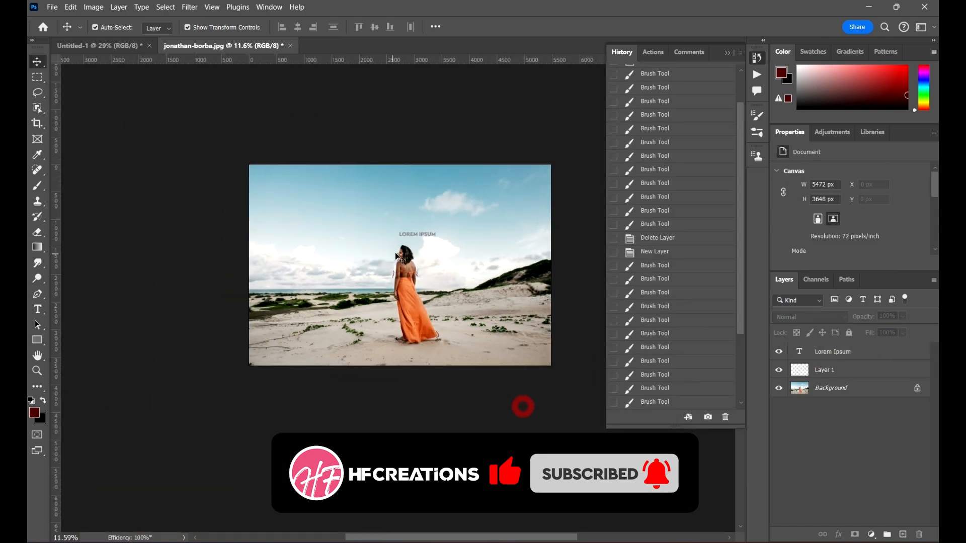
Step: Draw a dark red rectangle about 1120 × 1058 px left of the woman and another about 514 × 1950 px near the image's right edge
scroll(439, 249, "up", 2)
left_click(37, 340)
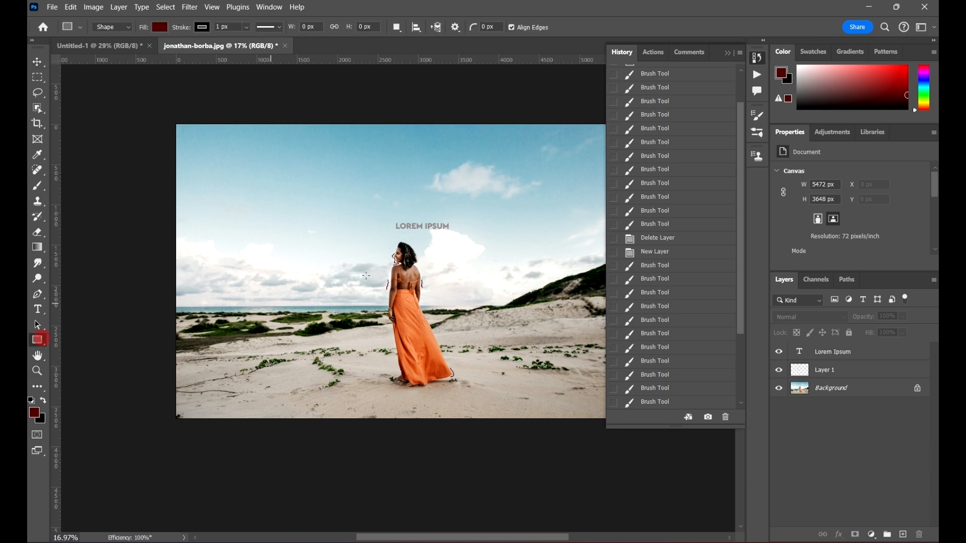
left_click_drag(222, 279, 311, 363)
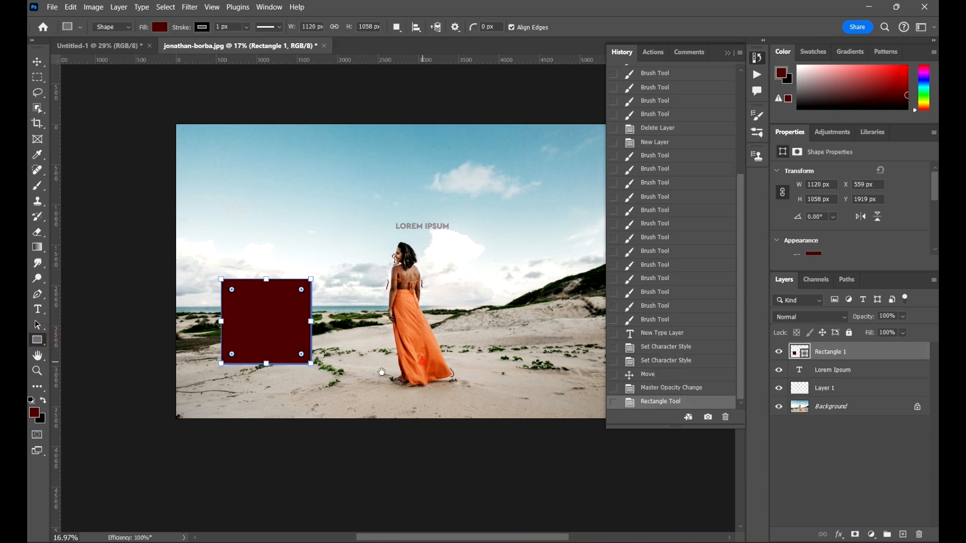
left_click_drag(421, 362, 363, 377)
left_click_drag(524, 343, 483, 186)
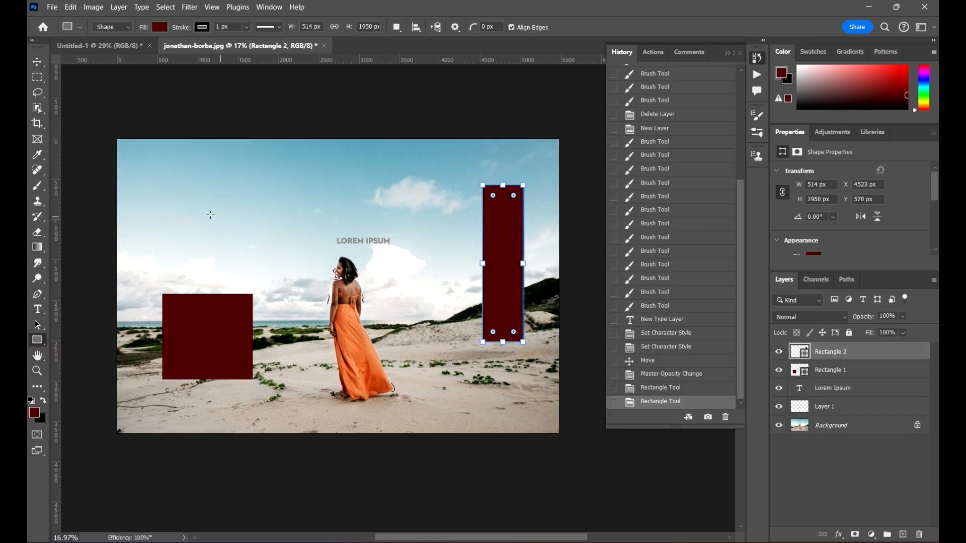
Step: Draw a rectangle about 1767 × 404 px in the upper-left sky and one about 1457 × 788 px over the woman's lower dress
left_click_drag(164, 178, 306, 209)
left_click_drag(454, 416, 337, 352)
left_click(36, 62)
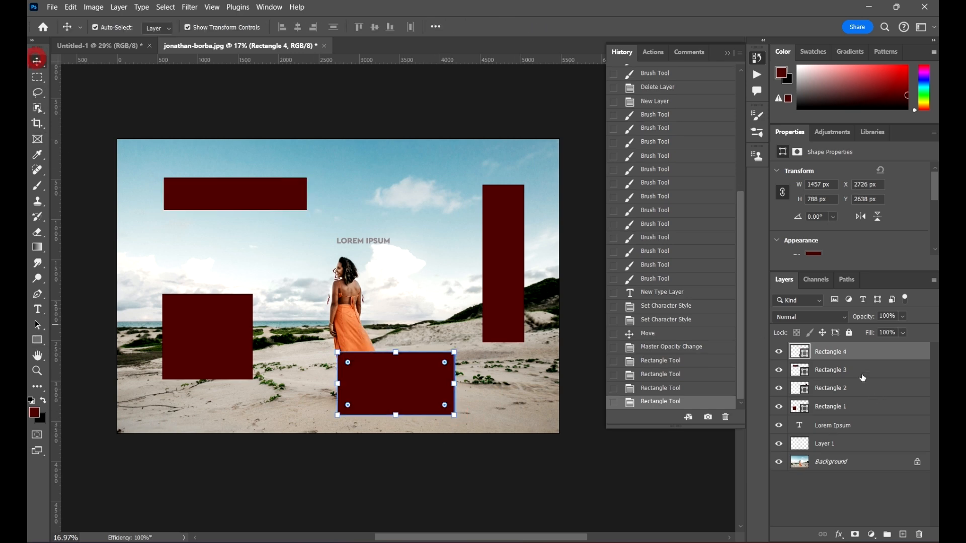
Step: Change the fill of the rectangle over the woman's dress to magenta
double_click(800, 351)
left_click(664, 158)
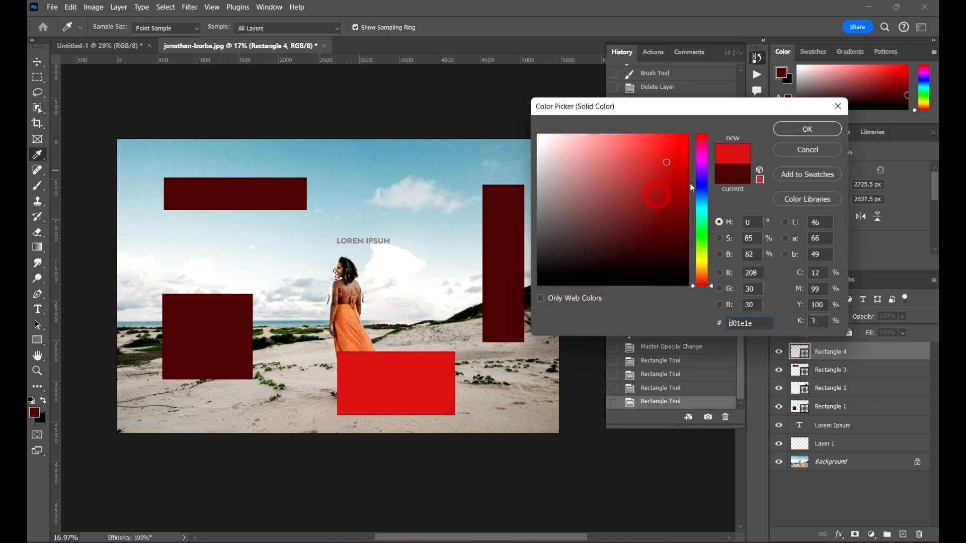
left_click(704, 156)
left_click(808, 128)
left_click(277, 201)
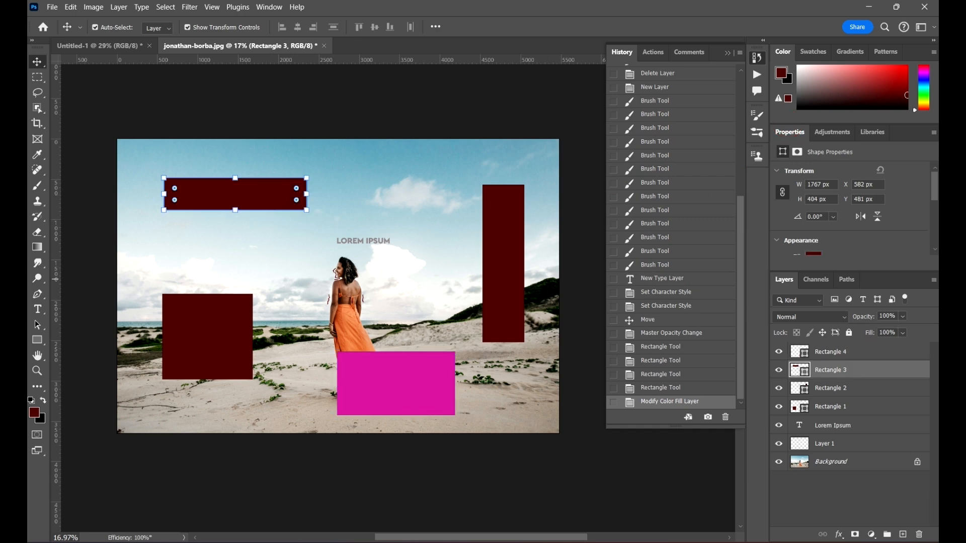
left_click(813, 352)
double_click(815, 372)
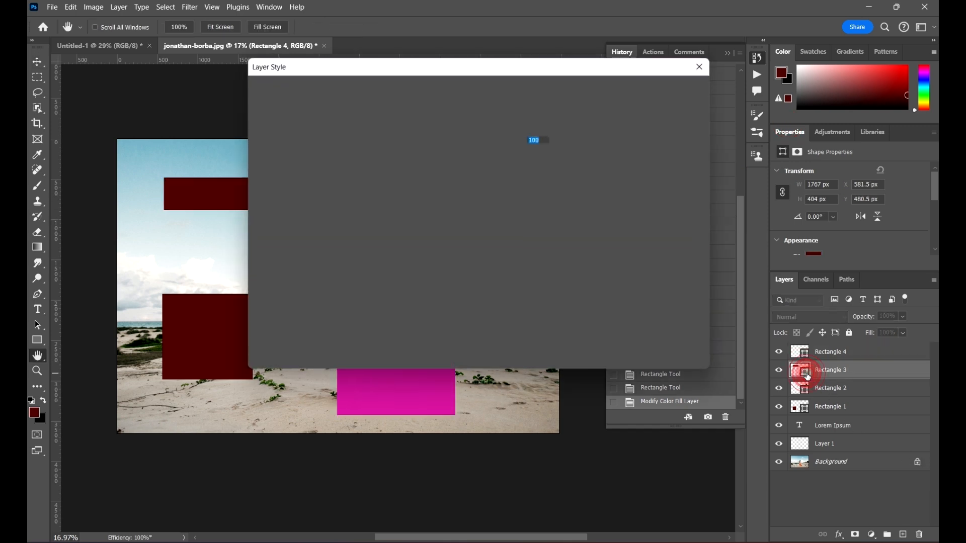
left_click(665, 110)
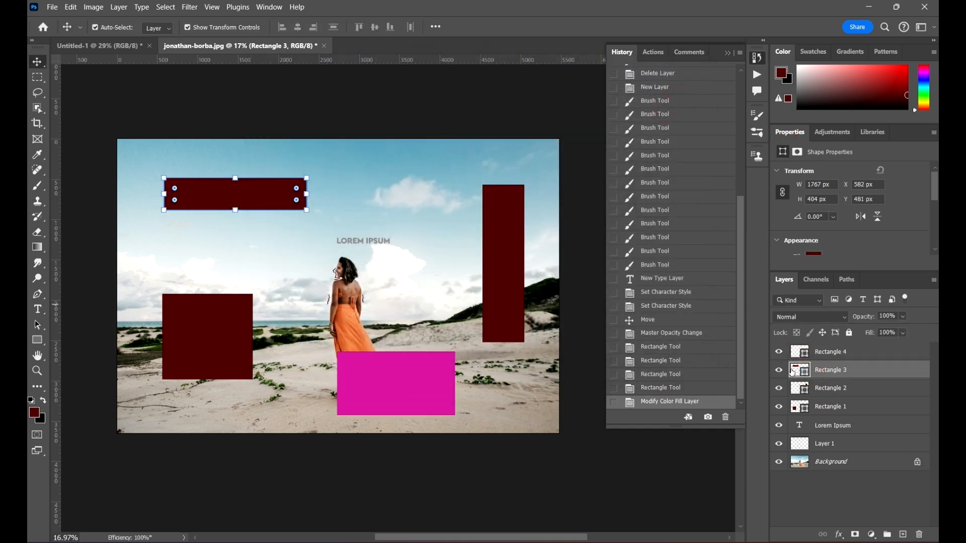
Step: Change the fill of the wide rectangle in the upper-left sky to bright yellow
double_click(800, 370)
left_click(702, 263)
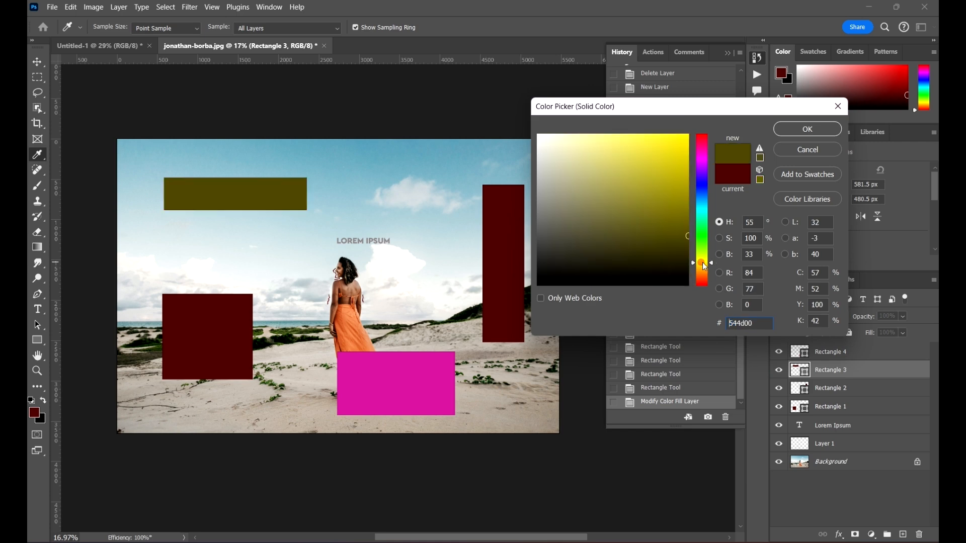
left_click_drag(667, 208, 669, 135)
left_click(824, 132)
key("v")
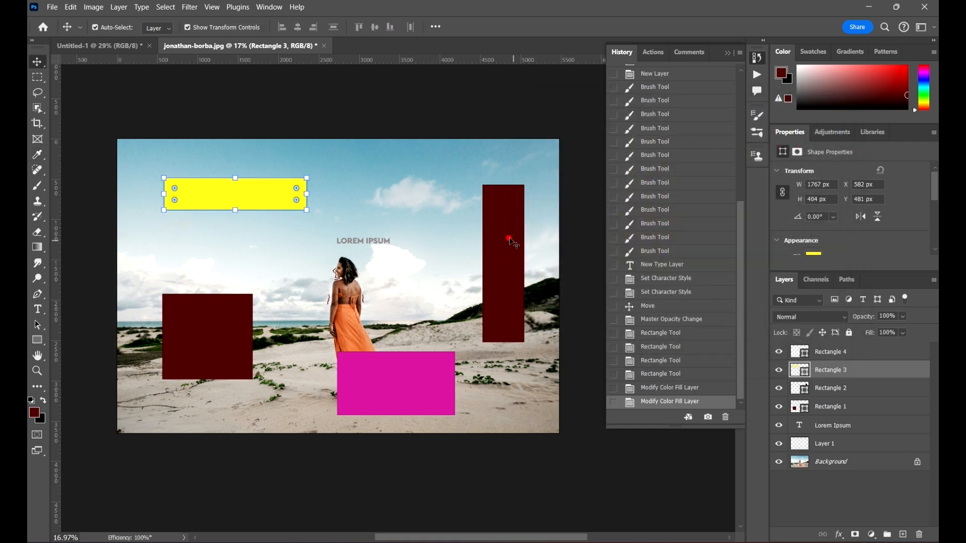
Step: Change the fill of the tall rectangle near the image's right edge to white (ffffff)
left_click(508, 240)
double_click(800, 387)
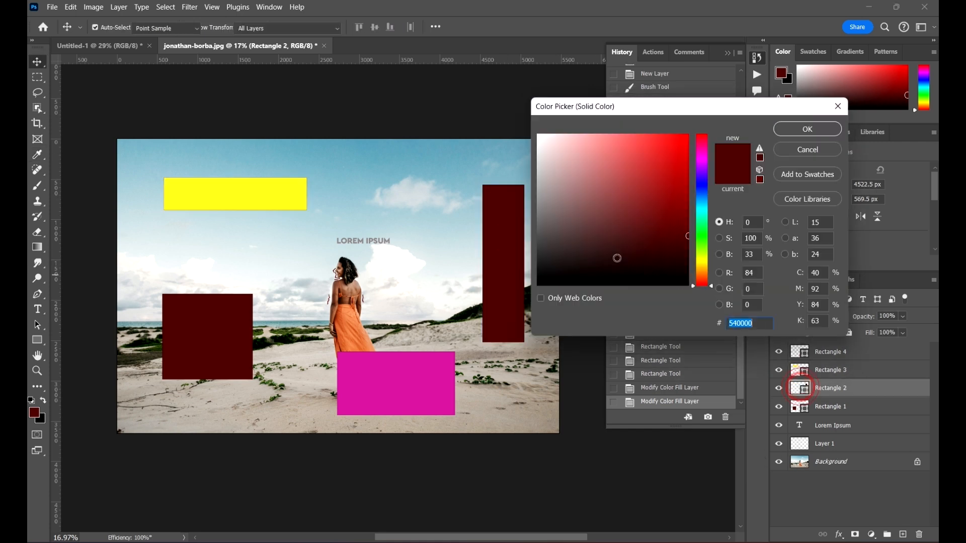
left_click_drag(617, 254, 512, 129)
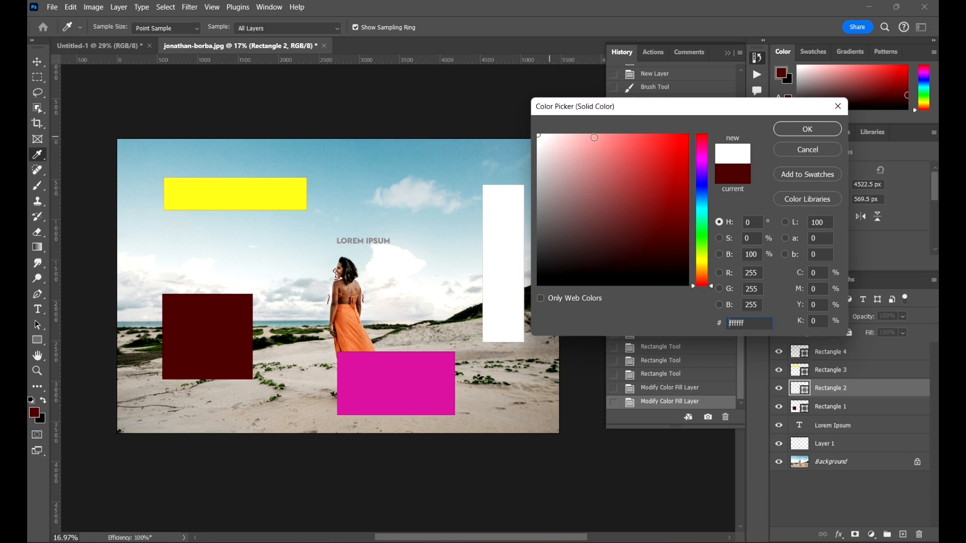
left_click(806, 129)
key("v")
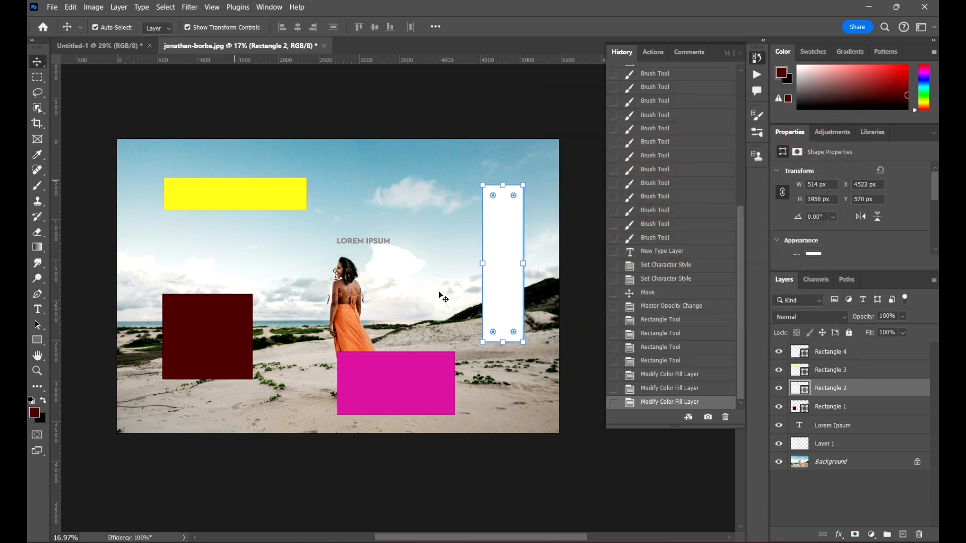
Step: Save the current image with its recolored rectangles as a history snapshot and check it at the start of the history list
left_click_drag(498, 345, 516, 307)
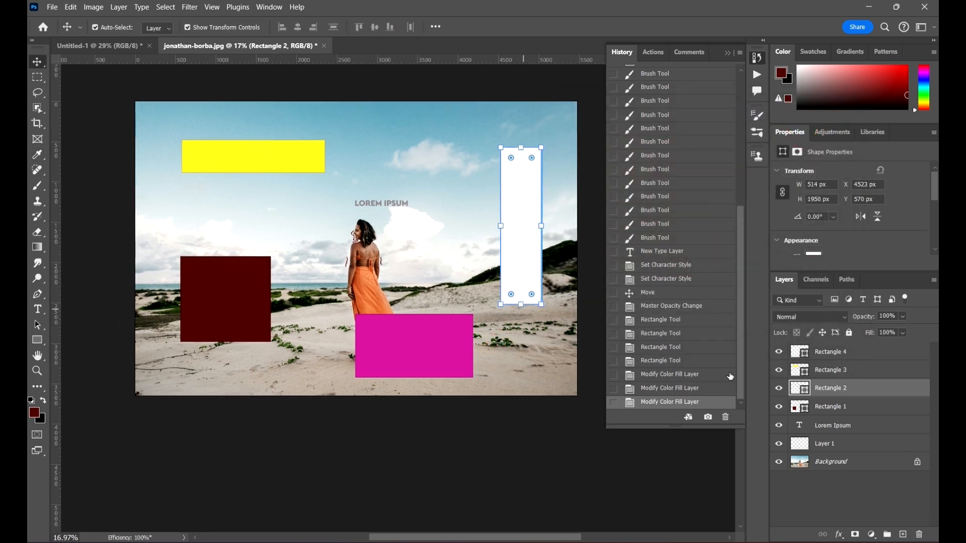
left_click(739, 316)
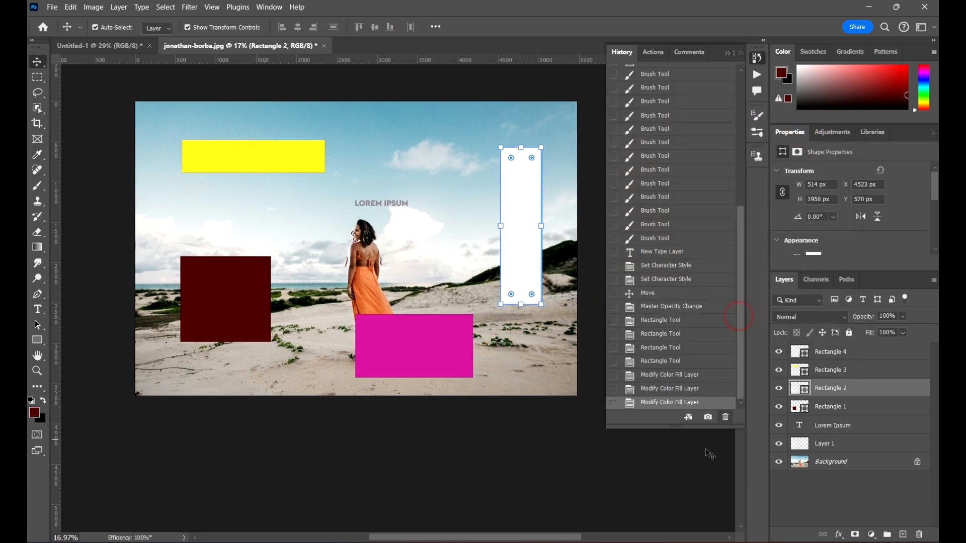
left_click(709, 420)
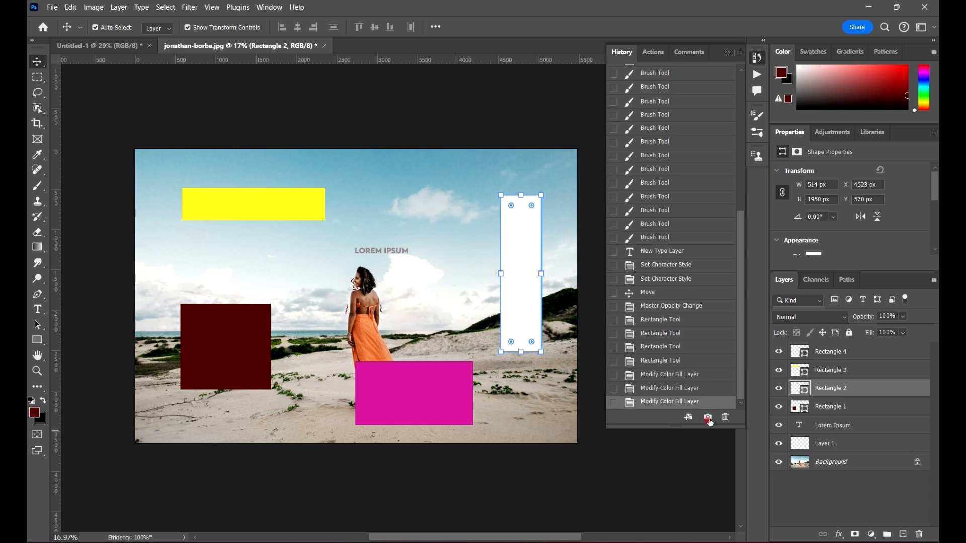
scroll(691, 207, "up", 5)
scroll(733, 143, "up", 4)
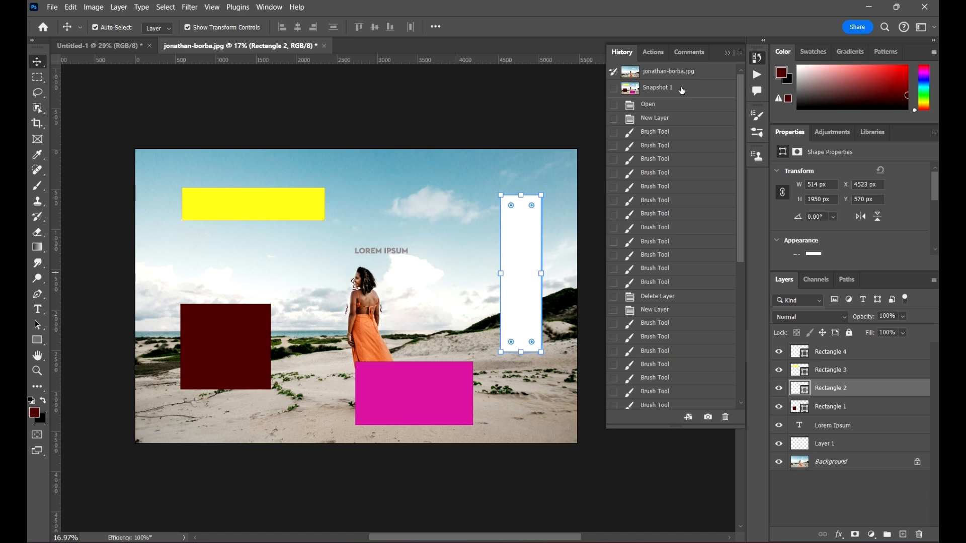
scroll(682, 91, "down", 10)
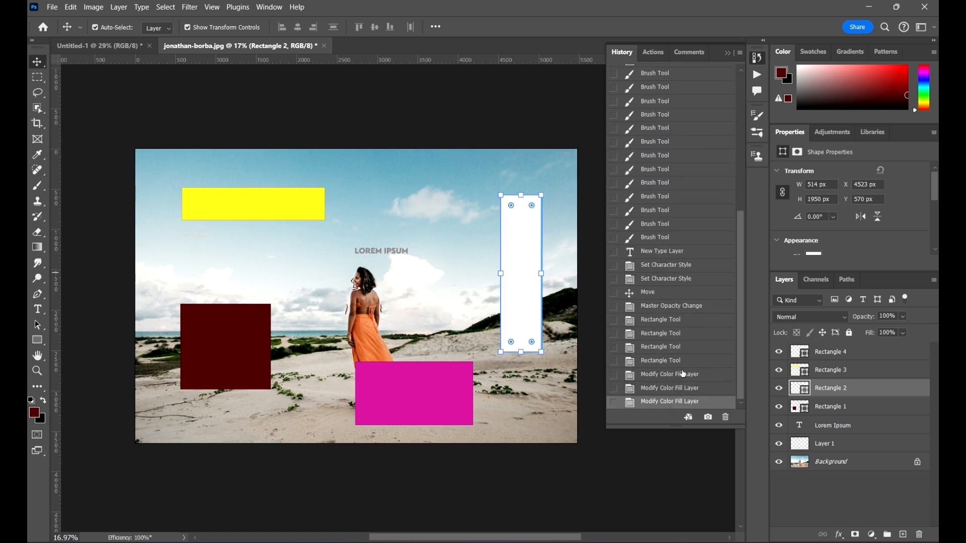
Step: Step back through the color fill changes to the first Rectangle Tool state and save it as a history snapshot
left_click(710, 385)
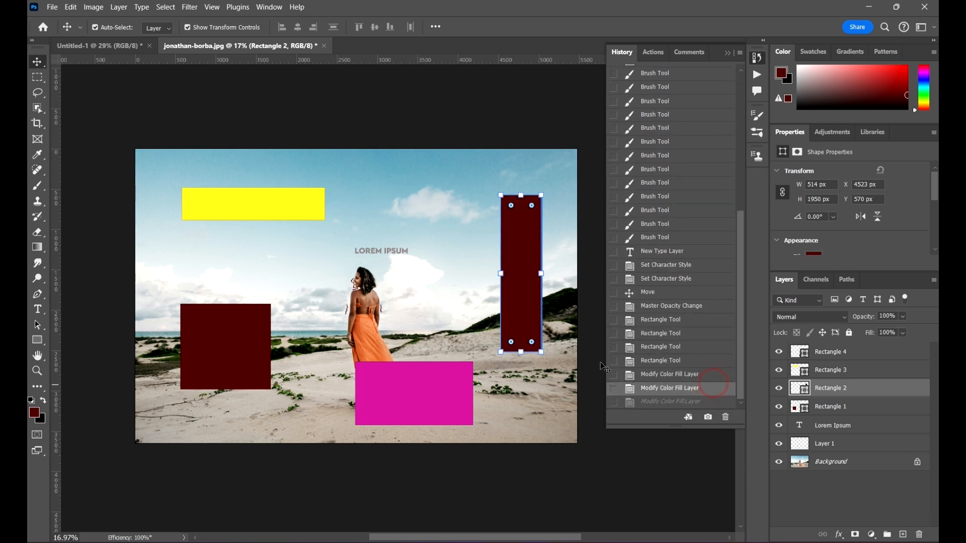
left_click(687, 374)
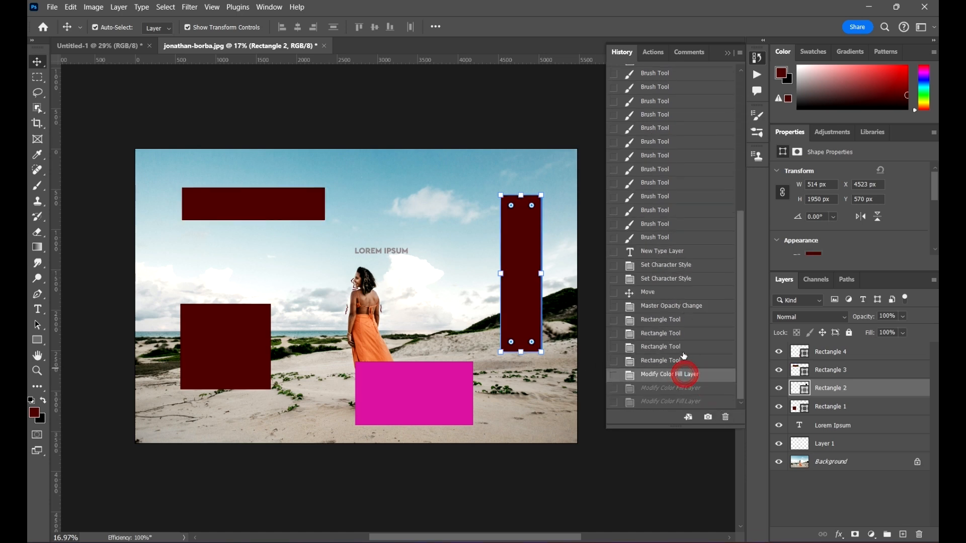
left_click(680, 320)
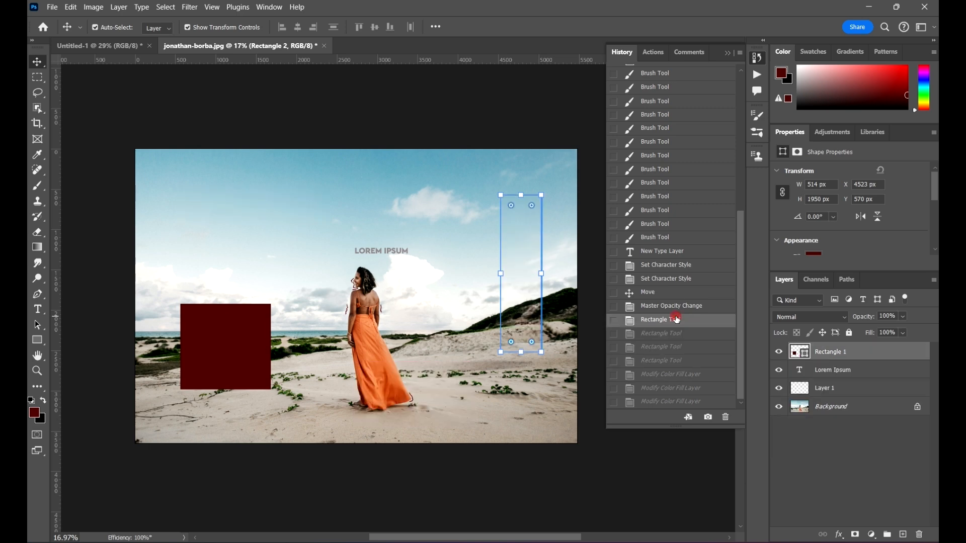
left_click(707, 417)
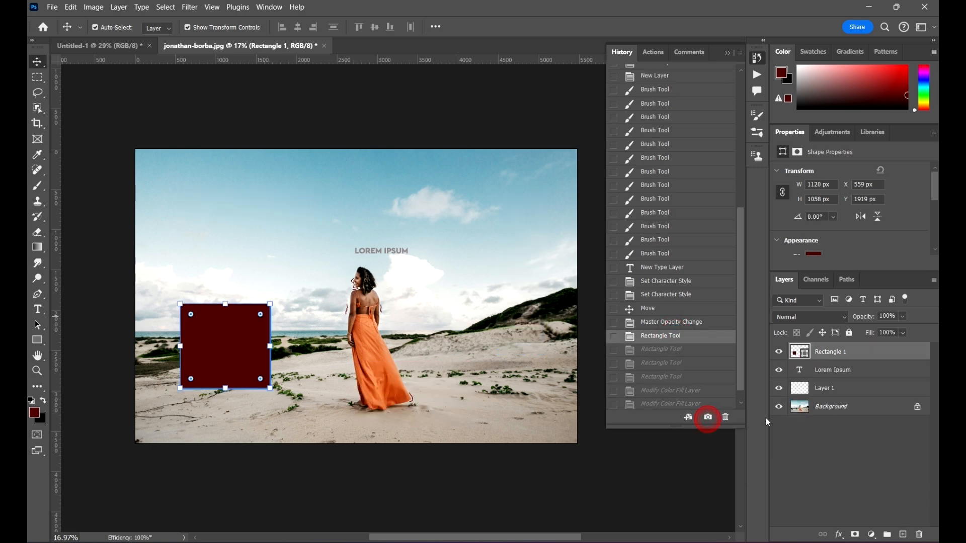
Step: Step forward to the first Modify Color Fill Layer state and save it as a history snapshot
left_click(691, 366)
left_click(686, 379)
left_click(689, 392)
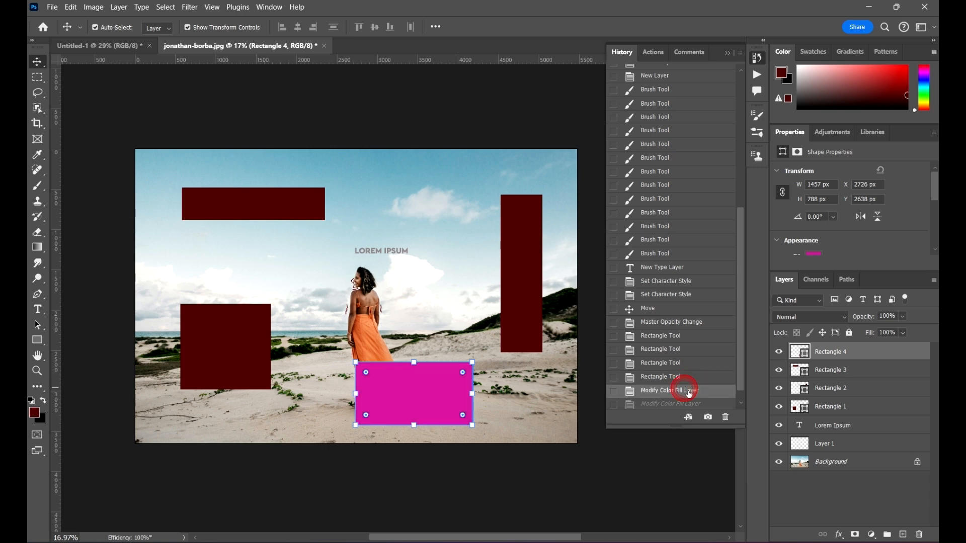
scroll(685, 383, "down", 1)
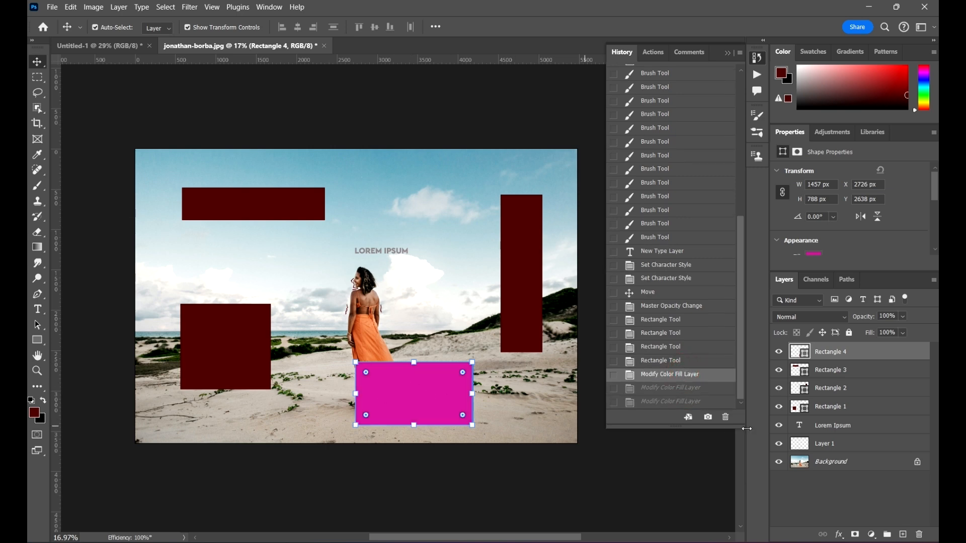
left_click(706, 417)
Step: Save the second Modify Color Fill Layer state as a history snapshot and bring all saved snapshots into view
left_click(674, 388)
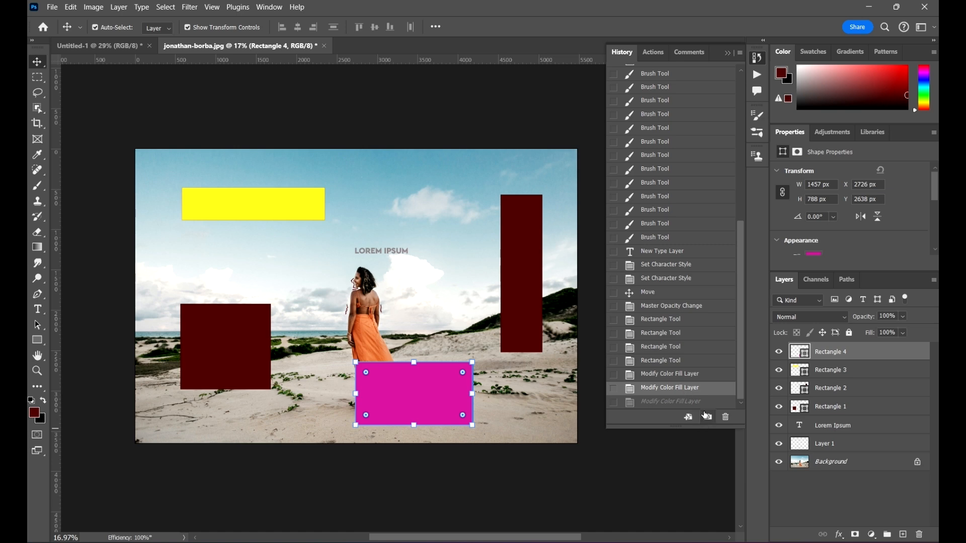
left_click_drag(740, 373, 726, 123)
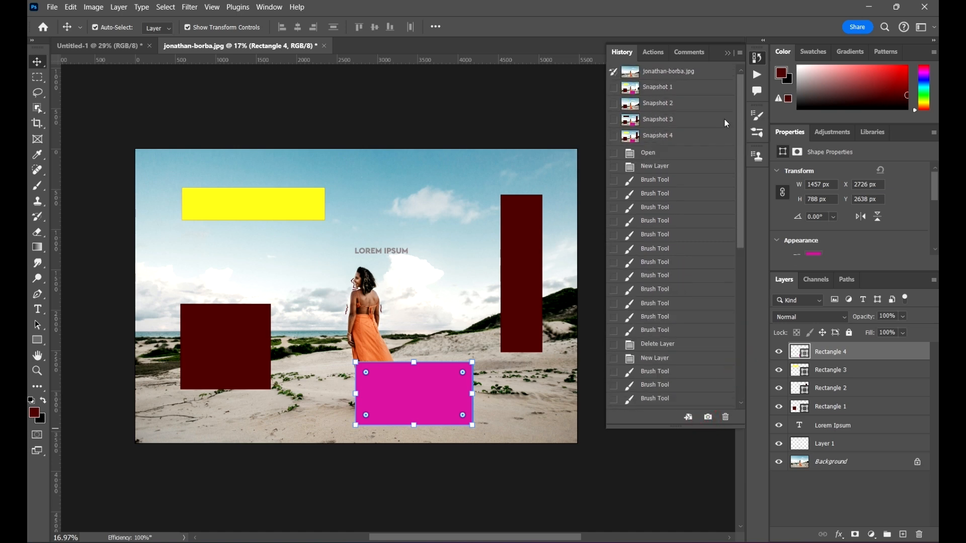
Step: Restore Snapshot 1 and save it as a JPEG named ss1, accepting the JPEG options
left_click(681, 90)
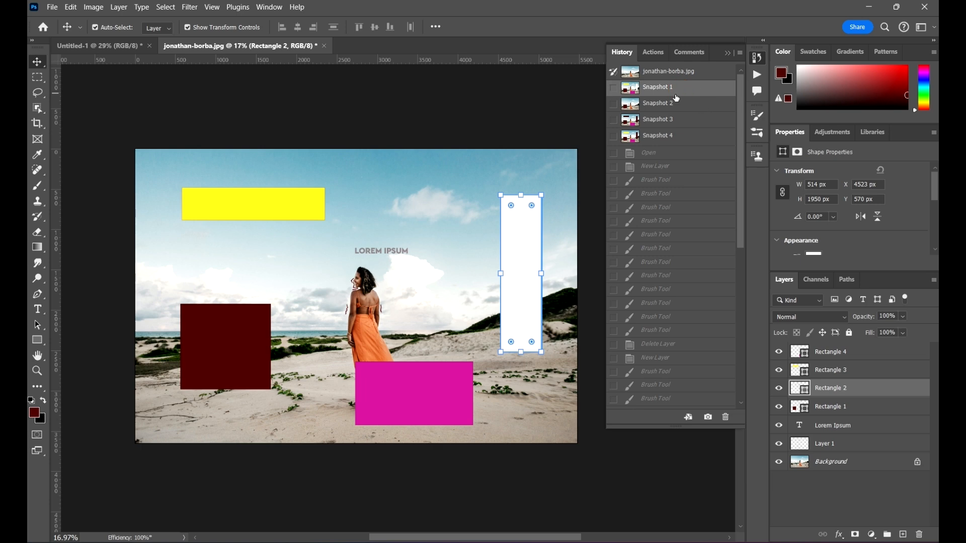
left_click(53, 7)
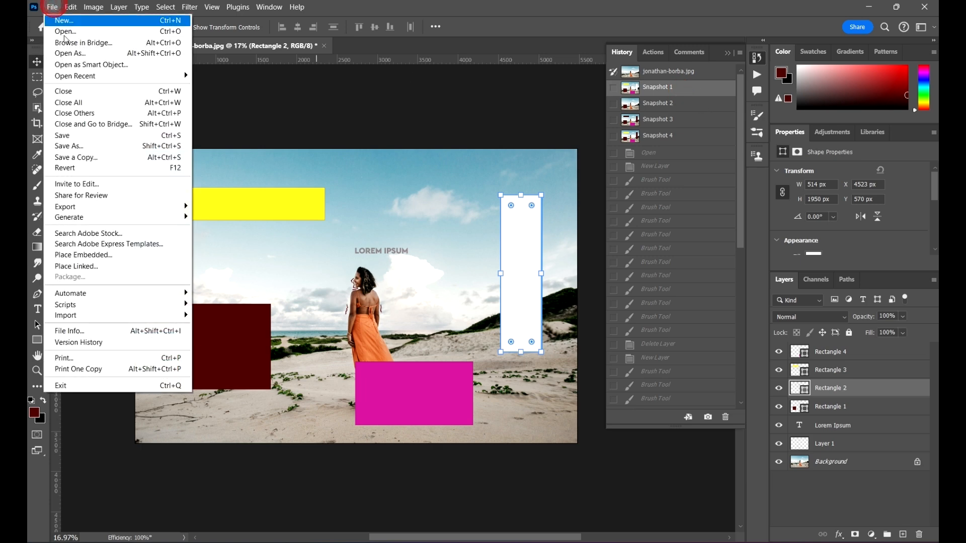
left_click(108, 149)
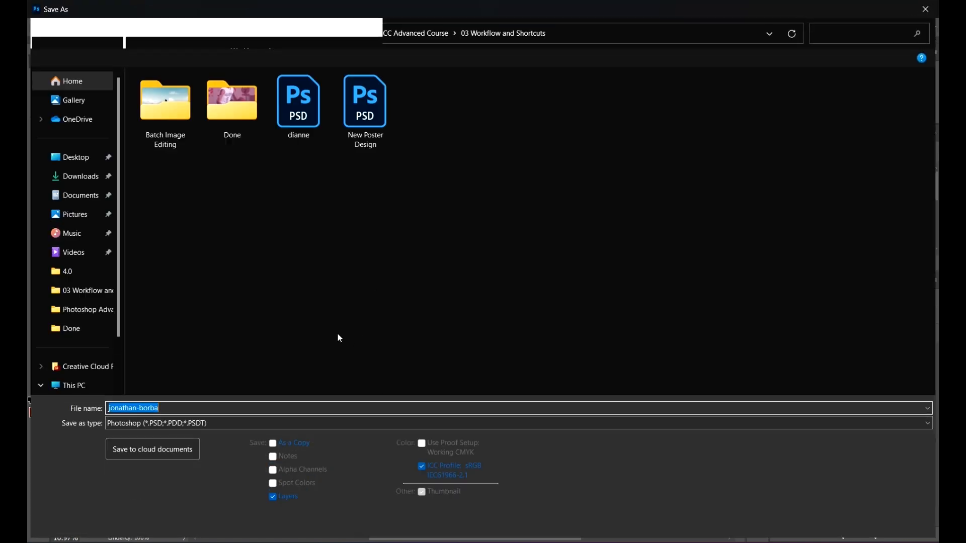
left_click(231, 425)
left_click(155, 288)
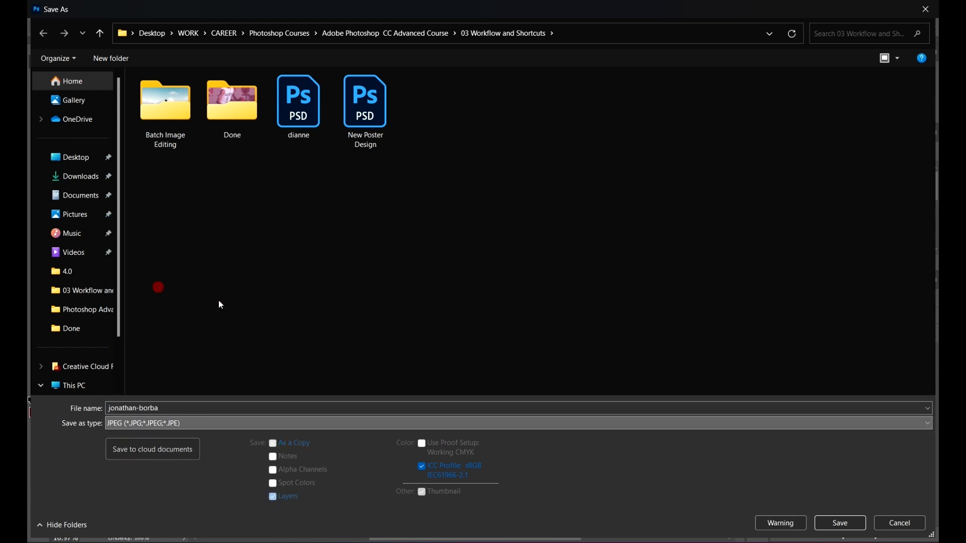
left_click(235, 410)
type("s")
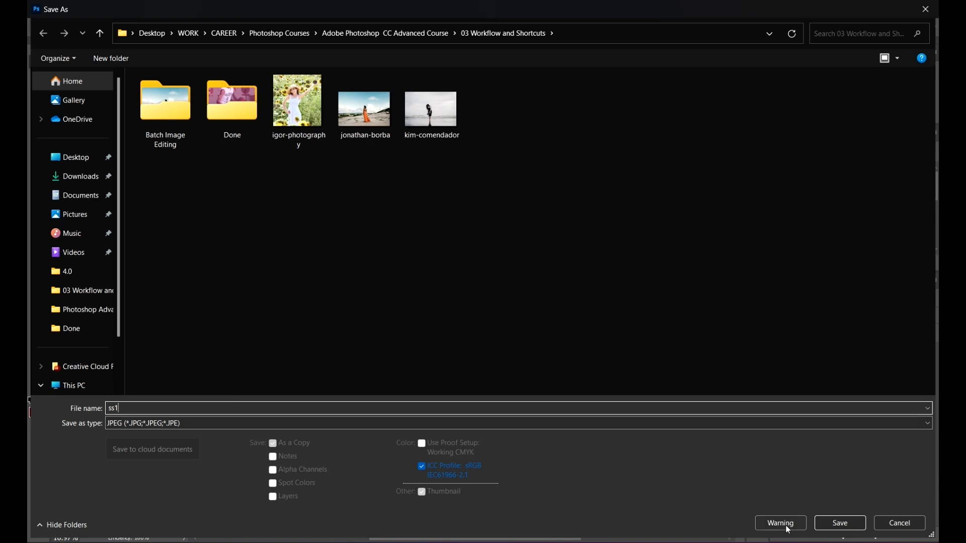
type("s1")
left_click(836, 523)
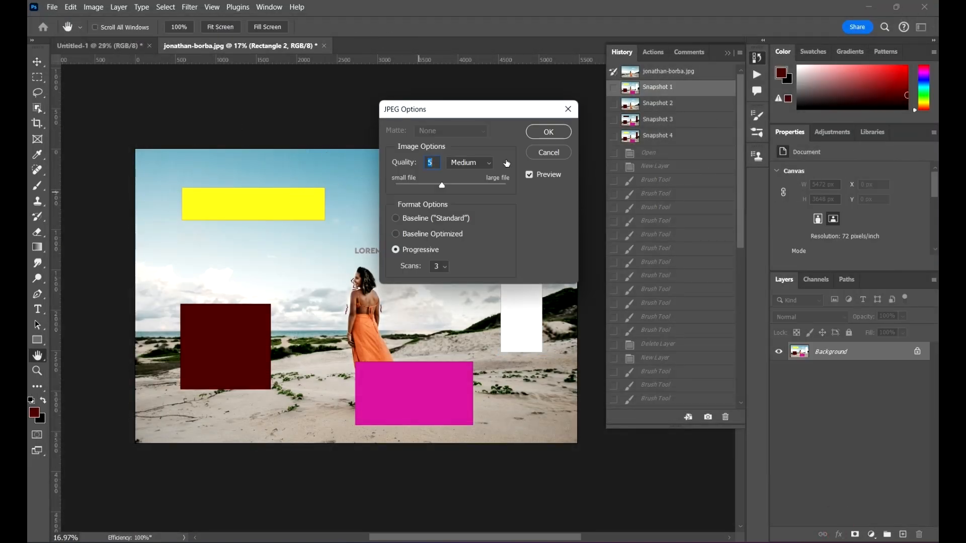
left_click(549, 131)
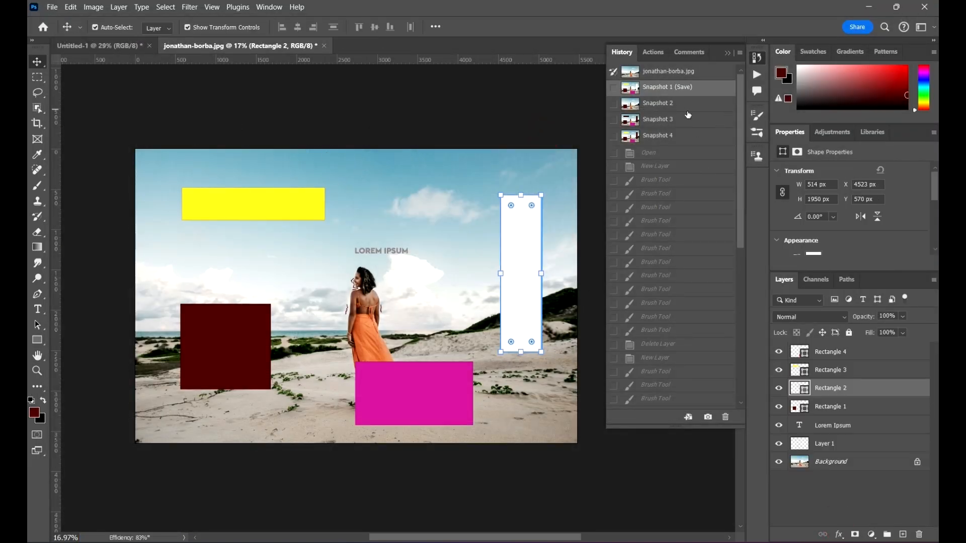
Step: Restore Snapshot 2 and save it as a JPEG named ss2, accepting the JPEG options
left_click(686, 103)
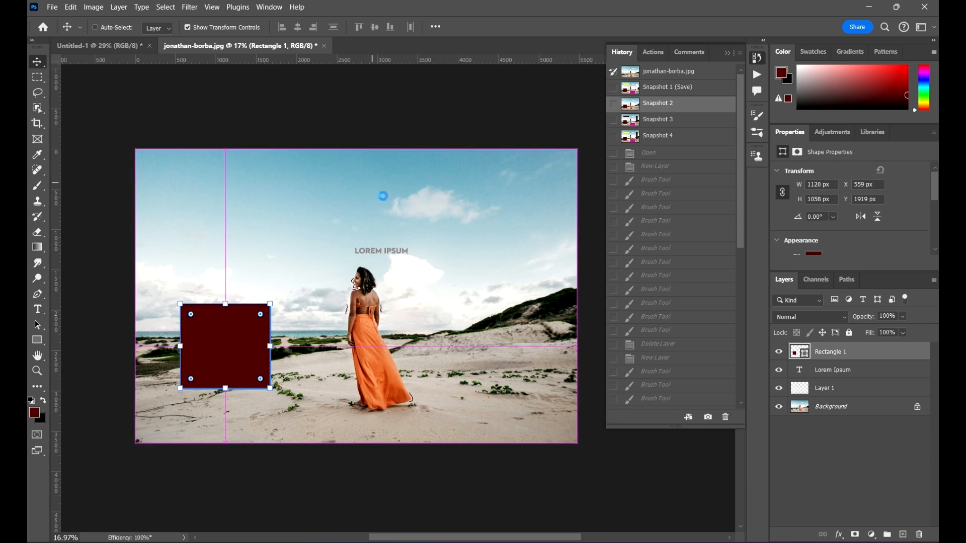
key("ctrl+shift+s")
left_click(218, 421)
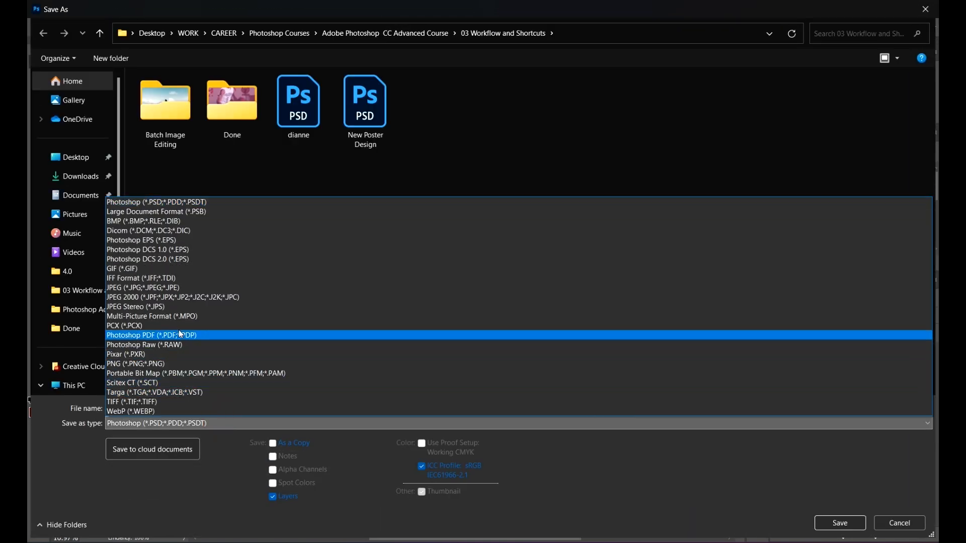
left_click(173, 288)
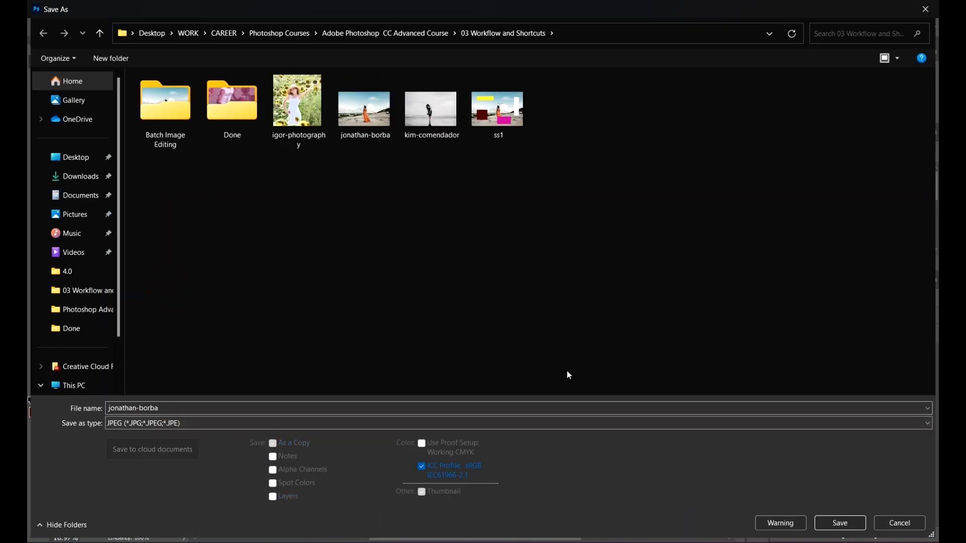
double_click(356, 408)
type("ss2")
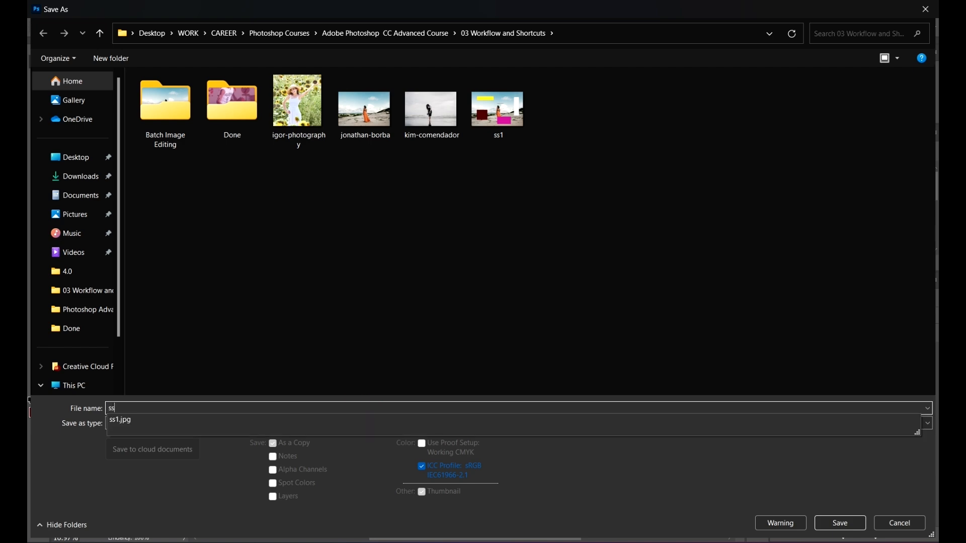
left_click(841, 523)
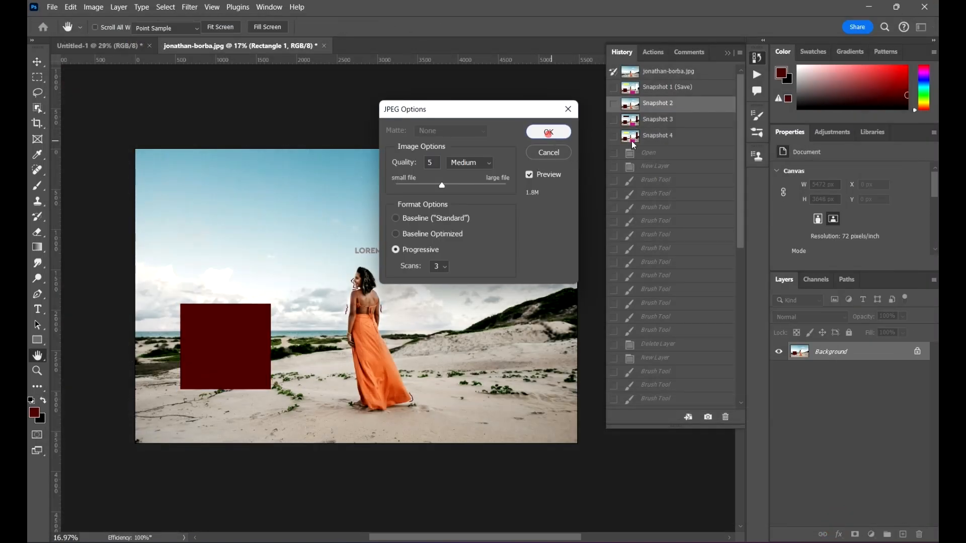
left_click(548, 132)
key("v")
Step: Restore Snapshot 4 and save a copy of it as a JPEG named ss3, accepting the JPEG options
left_click(694, 136)
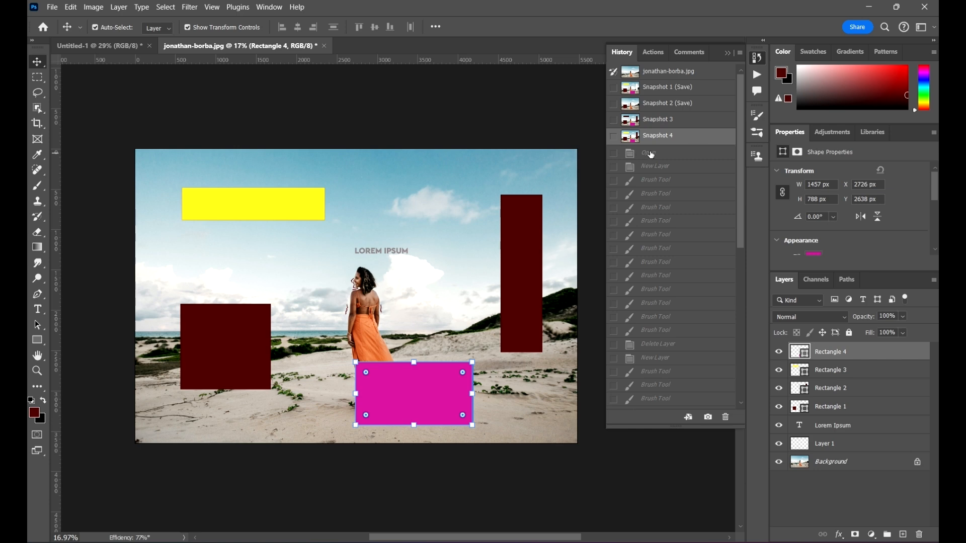
key("ctrl")
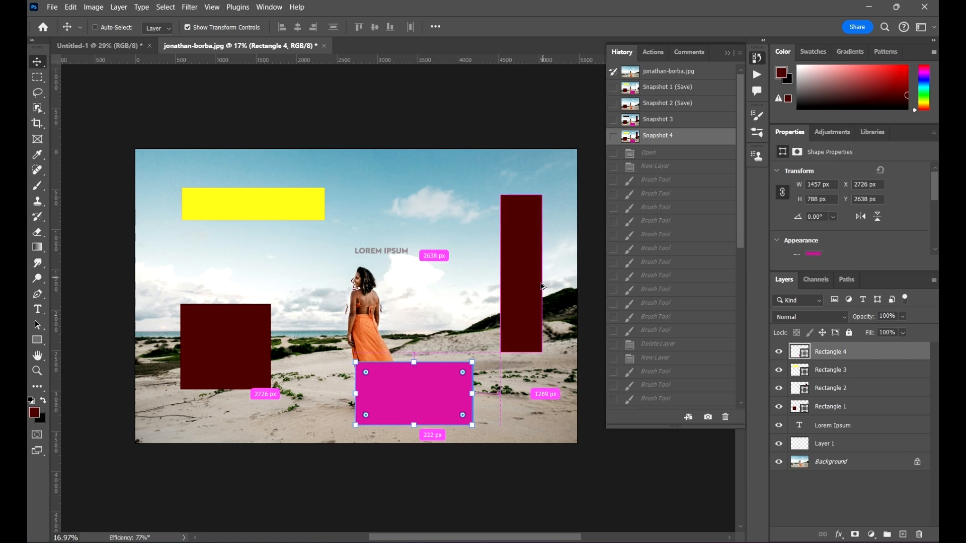
key("ctrl+alt+s")
left_click(172, 427)
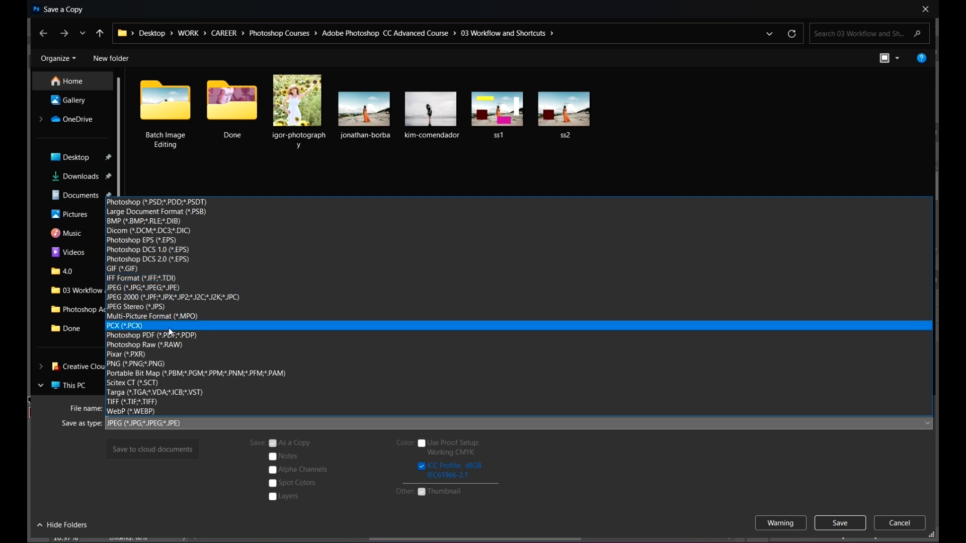
left_click(184, 289)
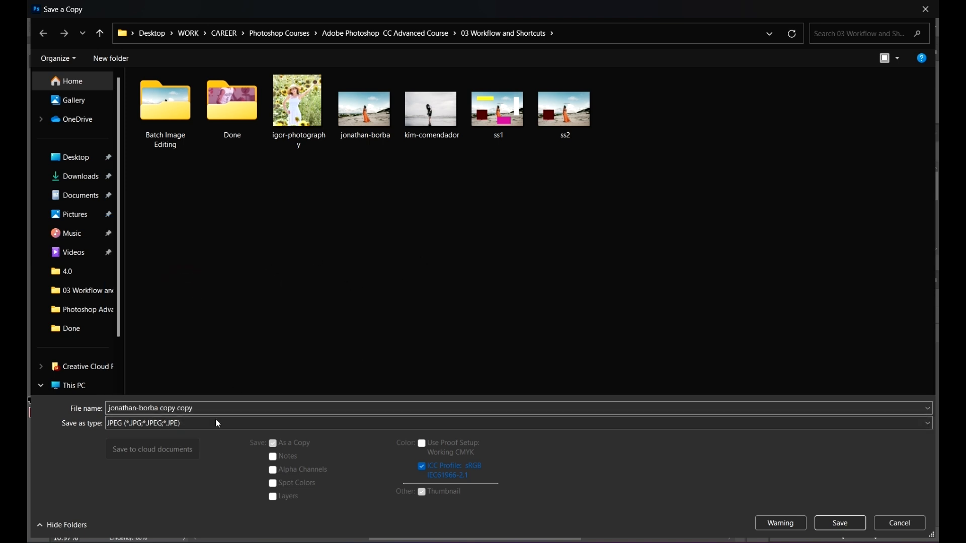
left_click(342, 410)
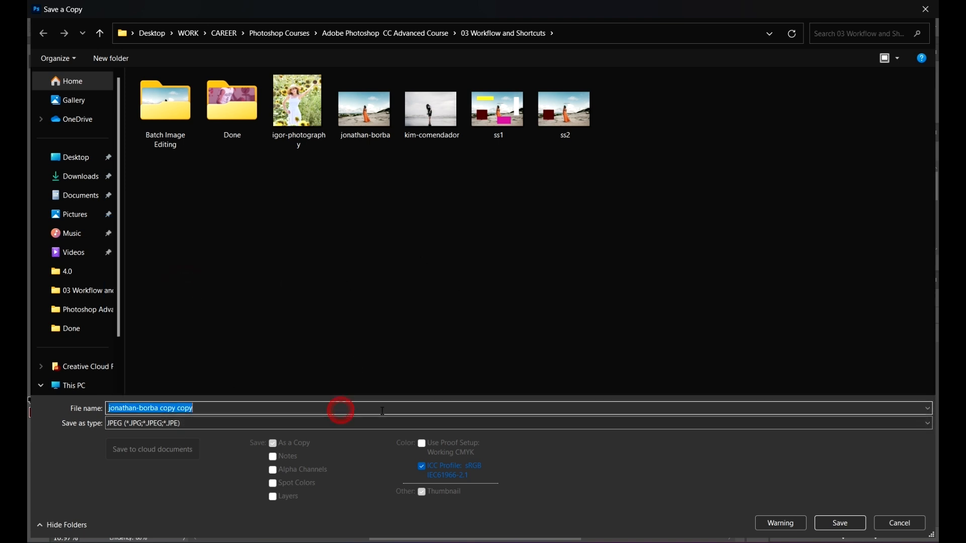
type("ss3")
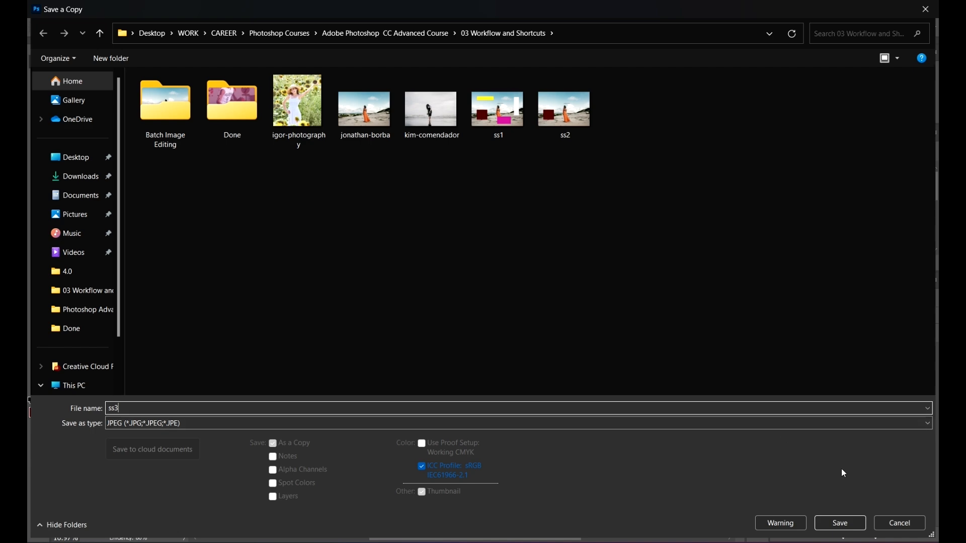
left_click(855, 524)
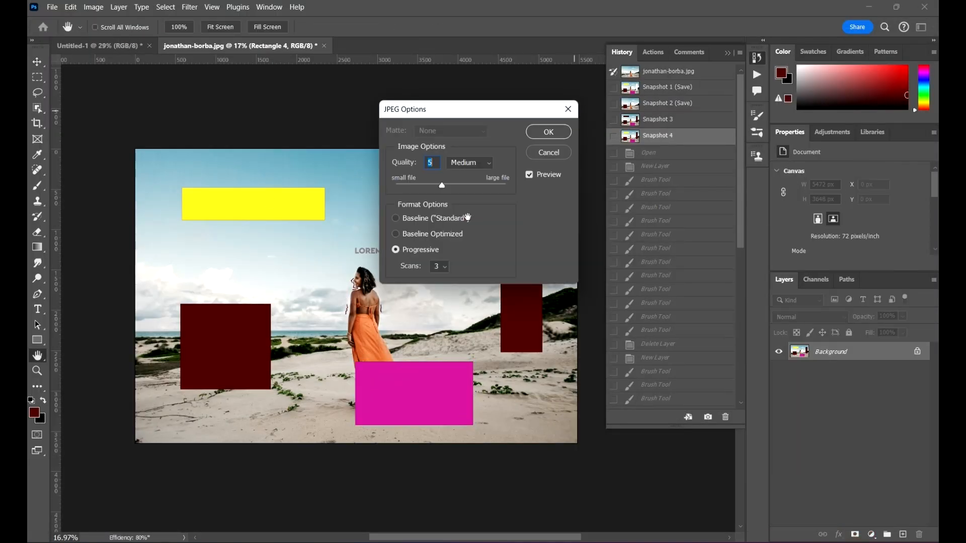
left_click(549, 132)
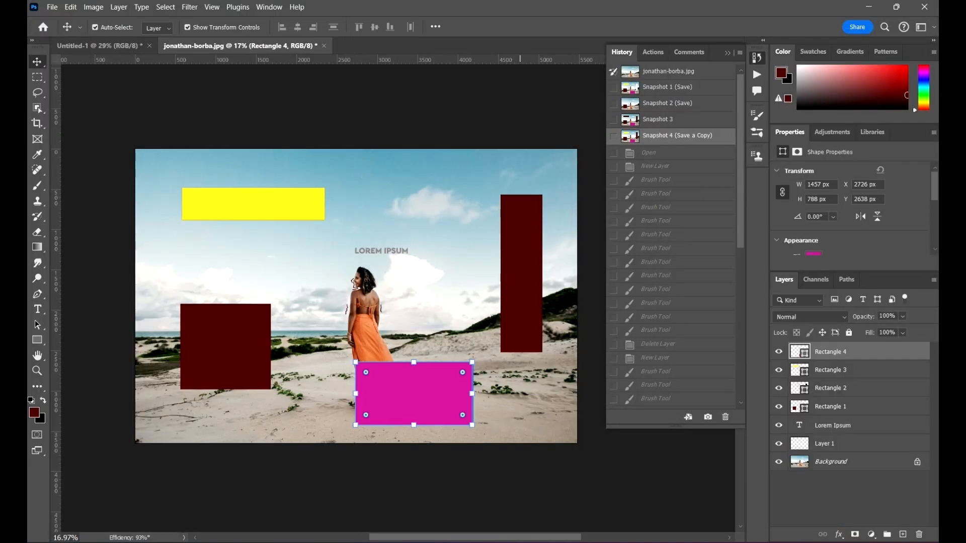
Step: Switch to the 03 Workflow and Shortcuts folder in File Explorer, view the saved images from ss1 through ss3, and close the image viewer
mouse_move(498, 542)
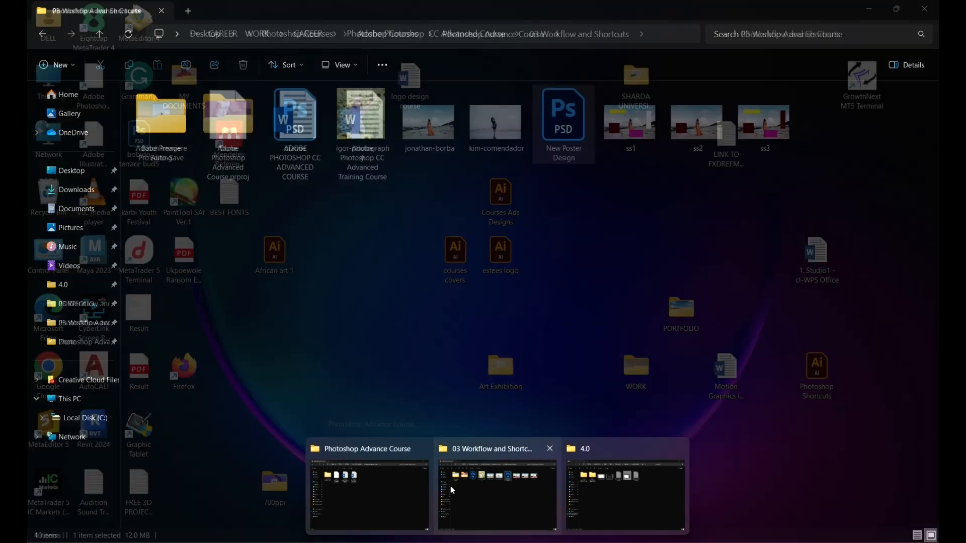
left_click(469, 487)
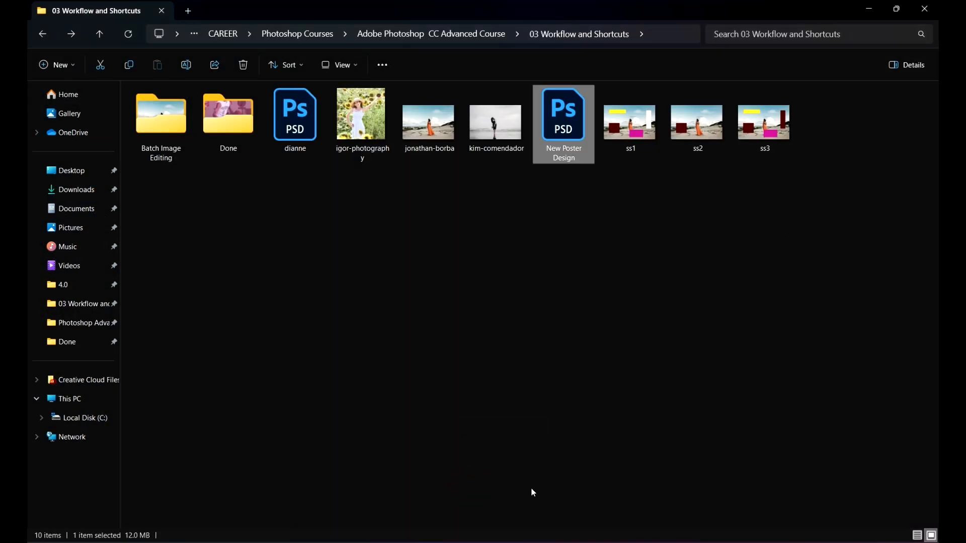
left_click(640, 122)
double_click(641, 122)
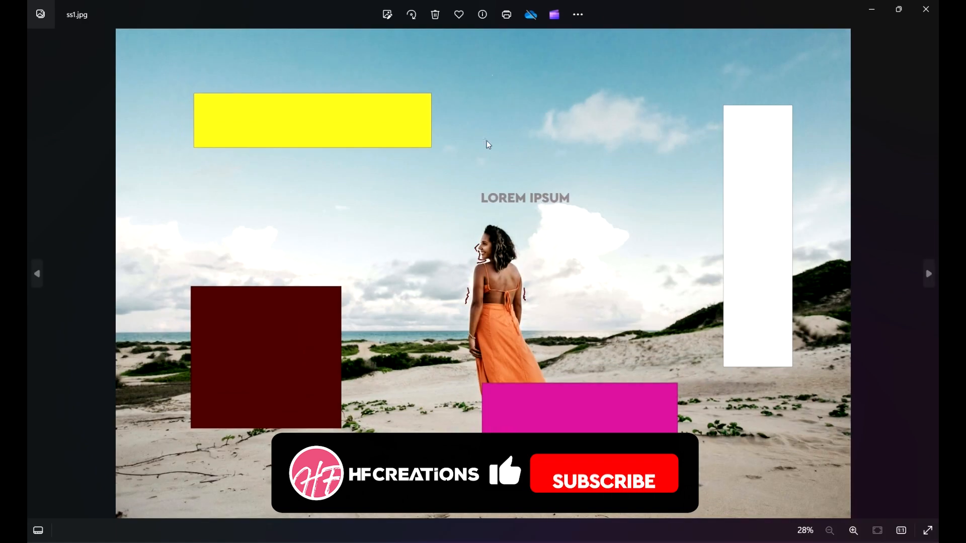
left_click(929, 273)
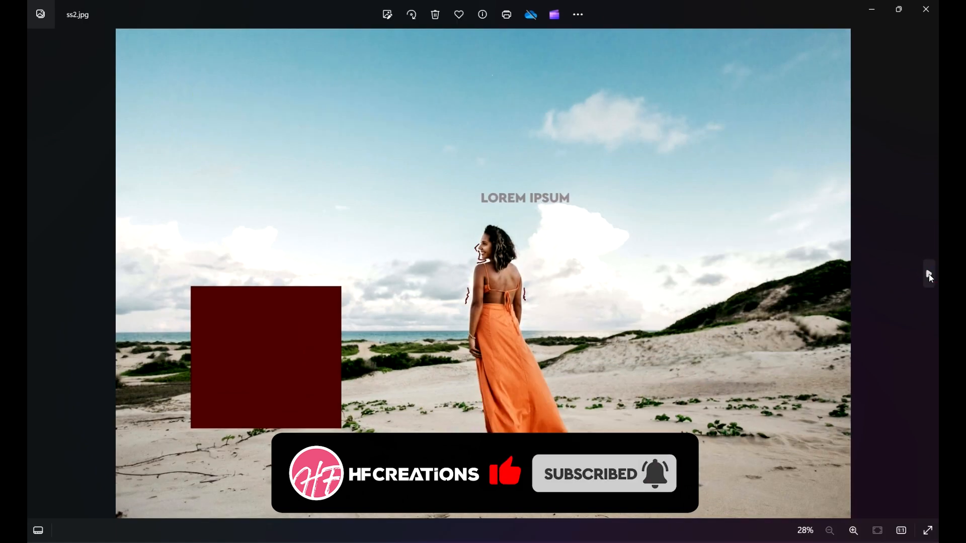
left_click(929, 273)
left_click(926, 9)
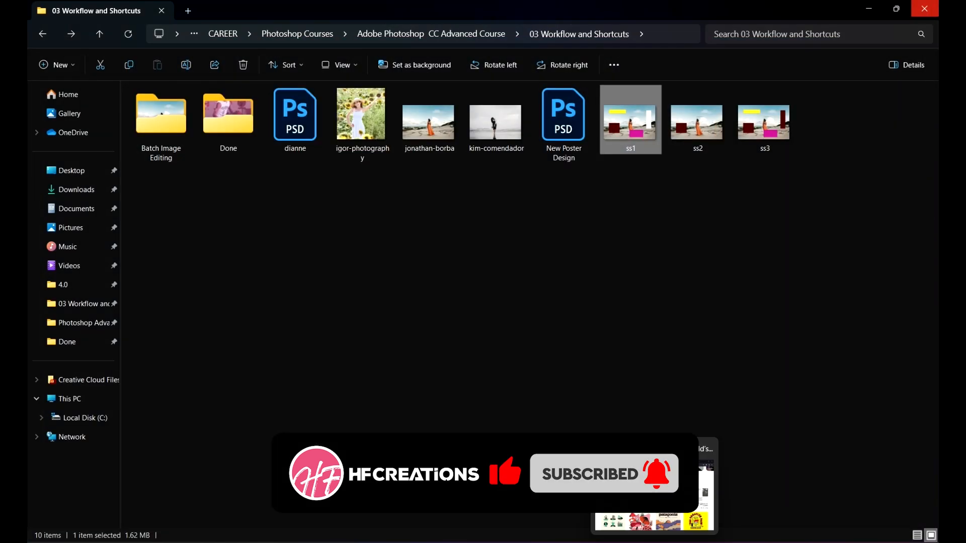
Step: Return to Photoshop and delete the second Rectangle Tool state from the history
left_click(674, 542)
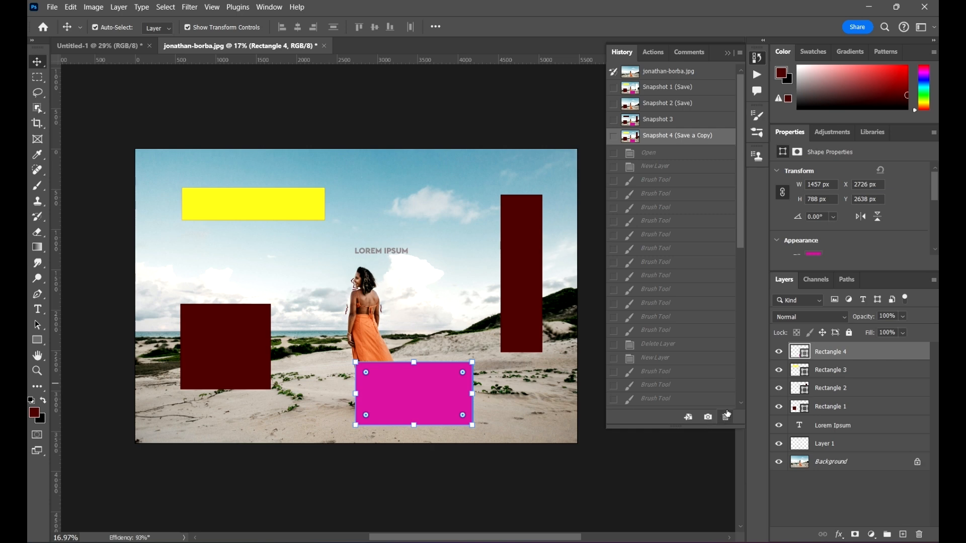
scroll(674, 302, "down", 6)
left_click(687, 394)
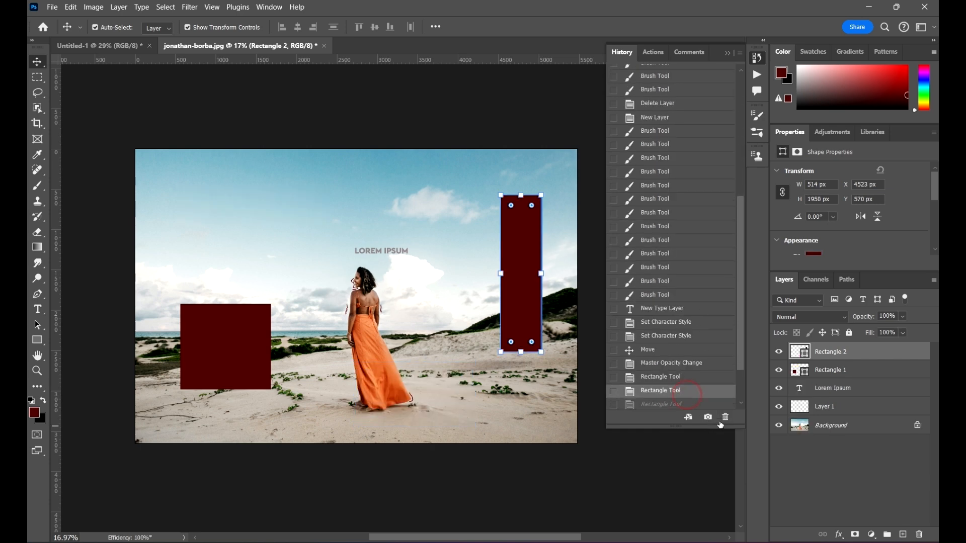
left_click(726, 417)
left_click(455, 215)
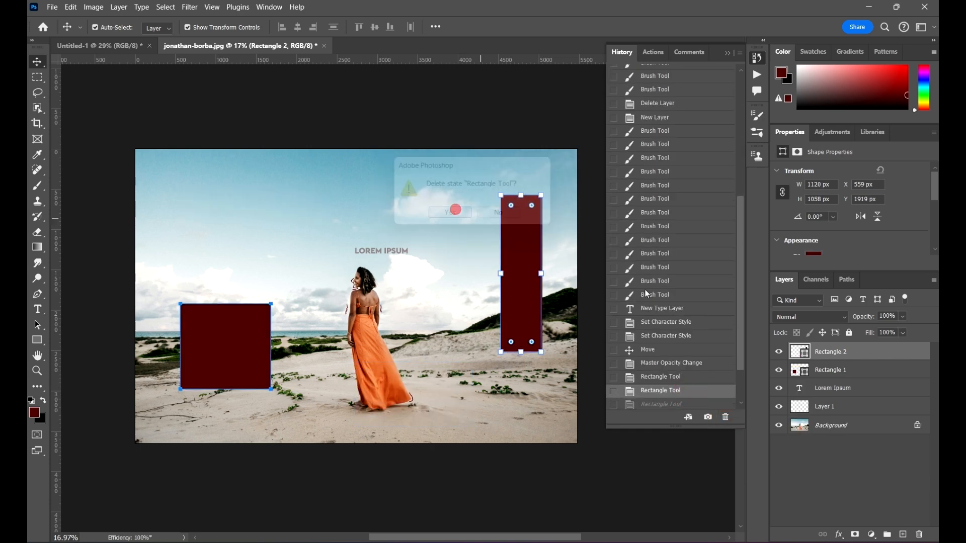
Step: Step the image back to the Master Opacity Change history state
left_click(705, 388)
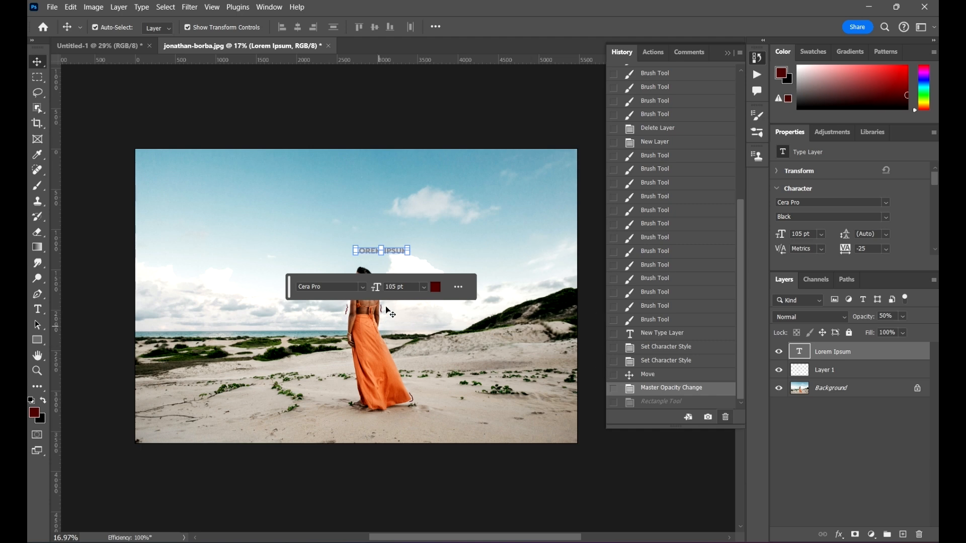
scroll(391, 313, "down", 2)
scroll(417, 229, "down", 1)
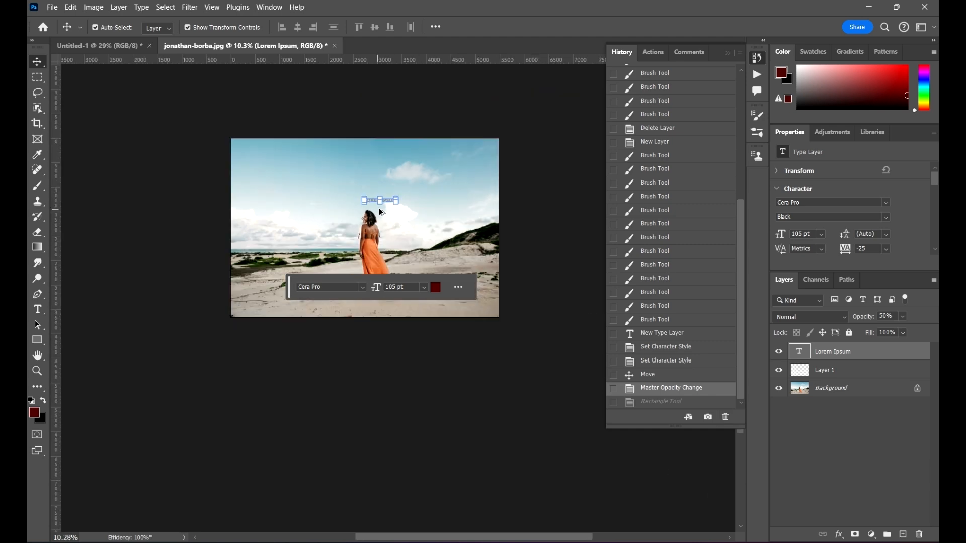
scroll(419, 175, "up", 2)
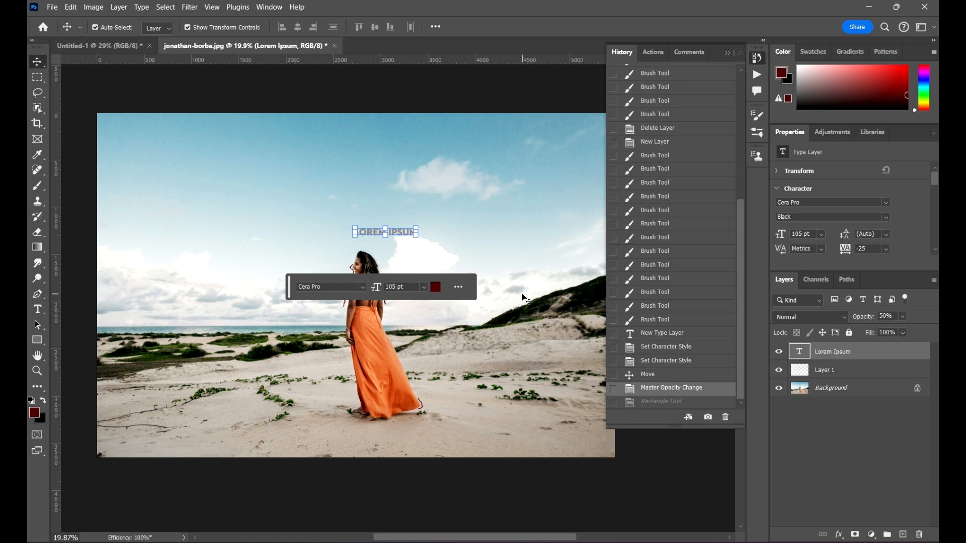
left_click(424, 96)
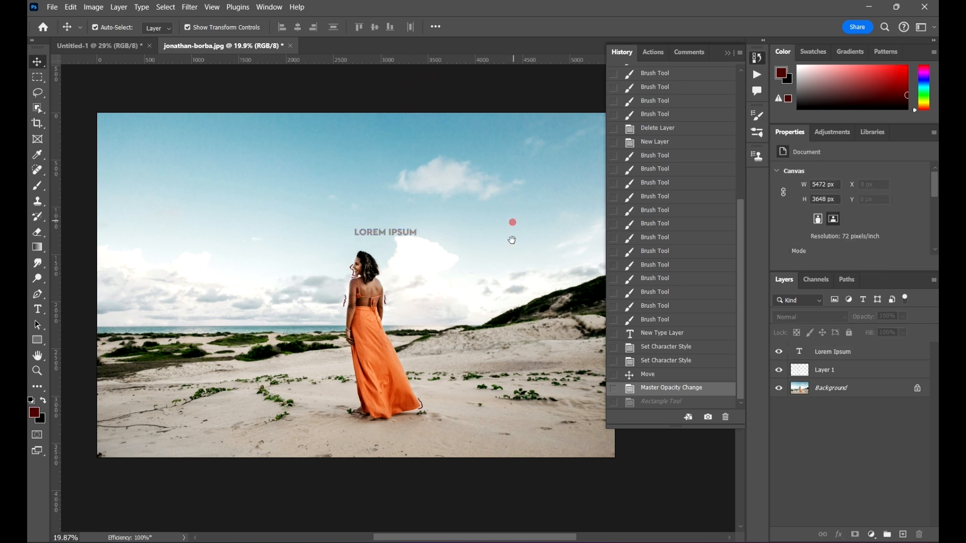
scroll(511, 222, "up", 1)
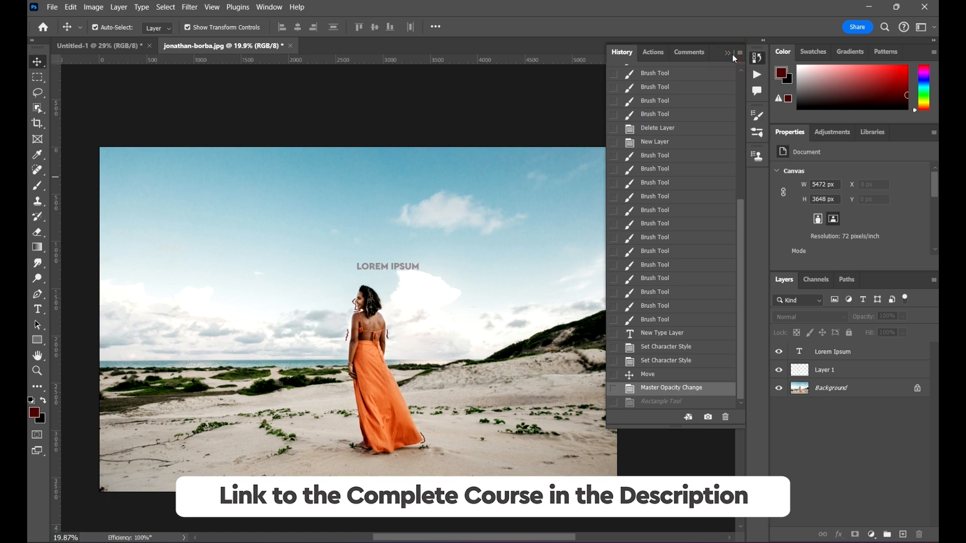
scroll(301, 139, "down", 1)
scroll(248, 119, "up", 1)
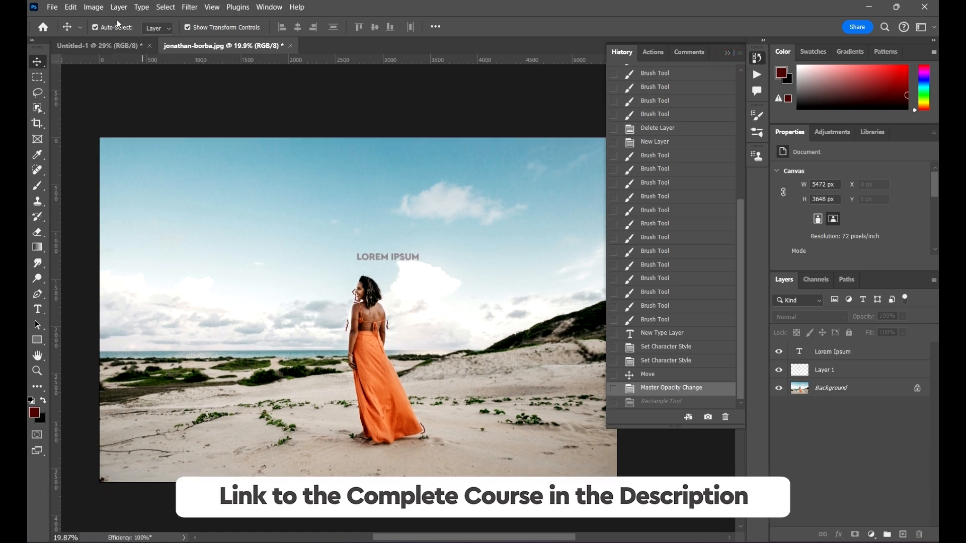
Step: Open the igor-photography image from the 03 Workflow and Shortcuts folder
left_click(51, 7)
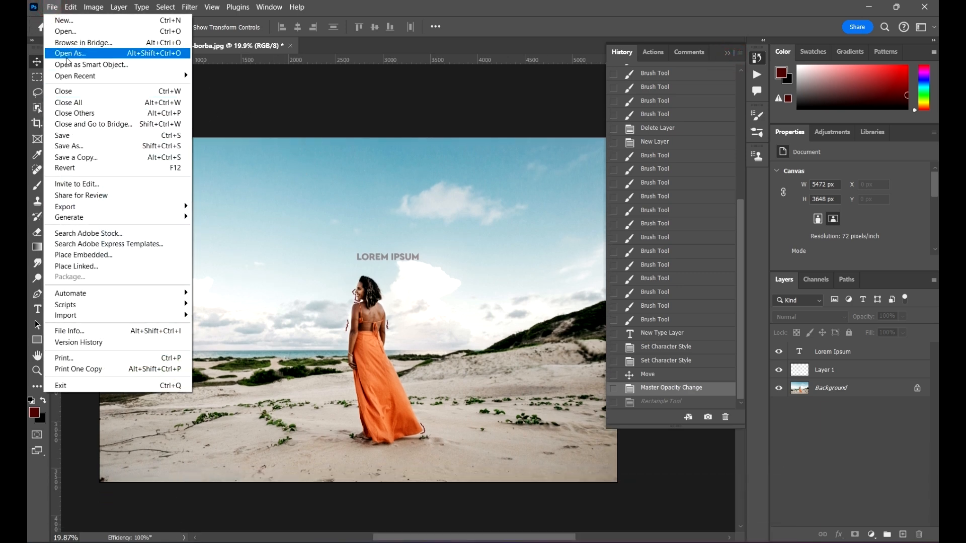
left_click(76, 31)
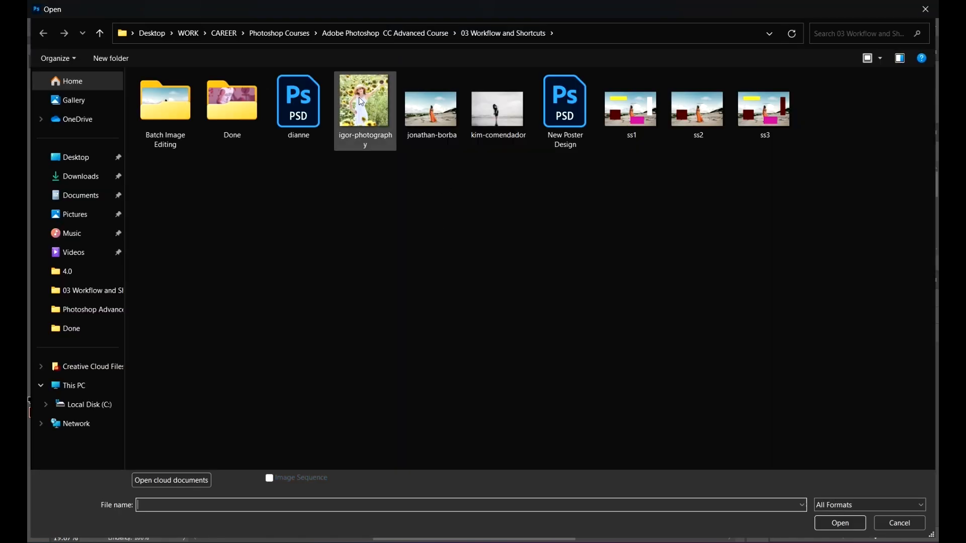
left_click(361, 102)
left_click(854, 523)
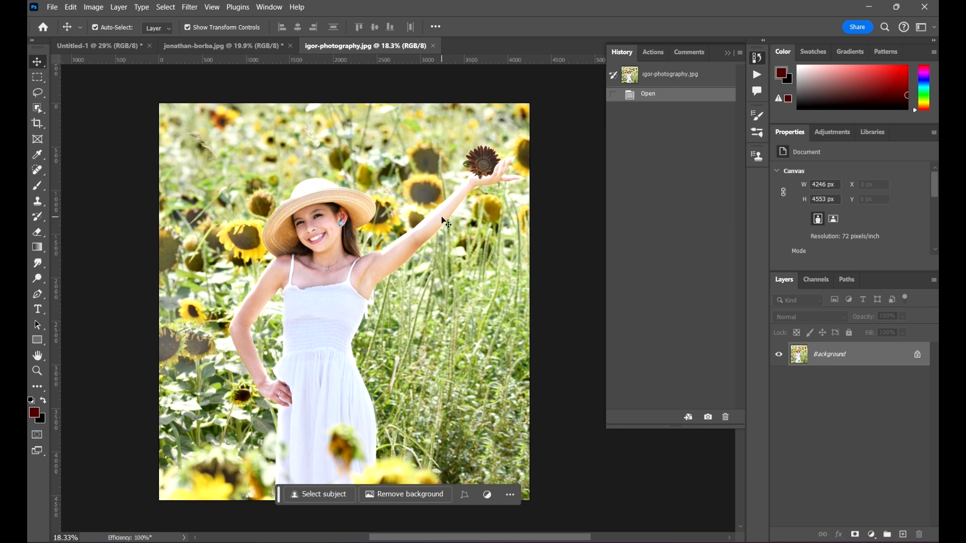
Step: Apply a Black & White adjustment directly to the Background layer of the sunflower portrait
left_click(93, 8)
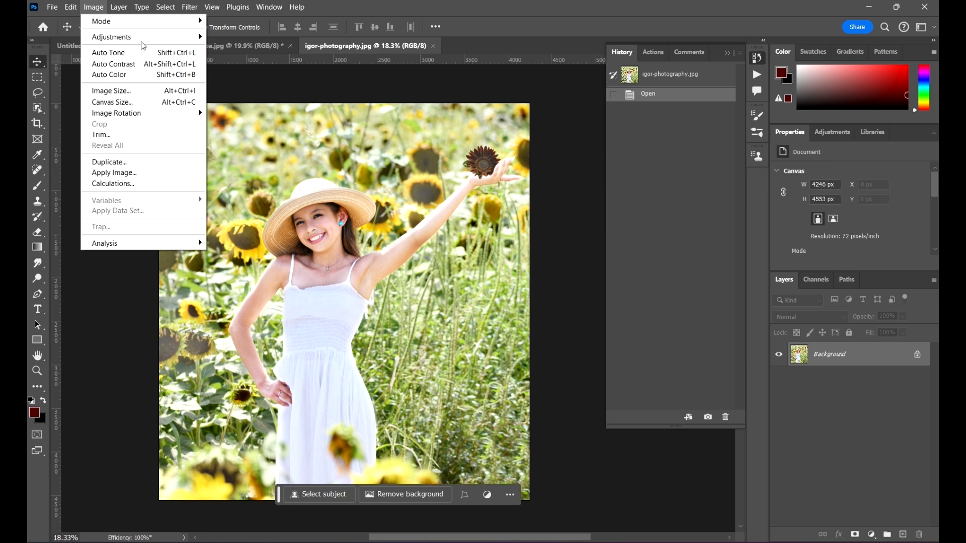
mouse_move(143, 38)
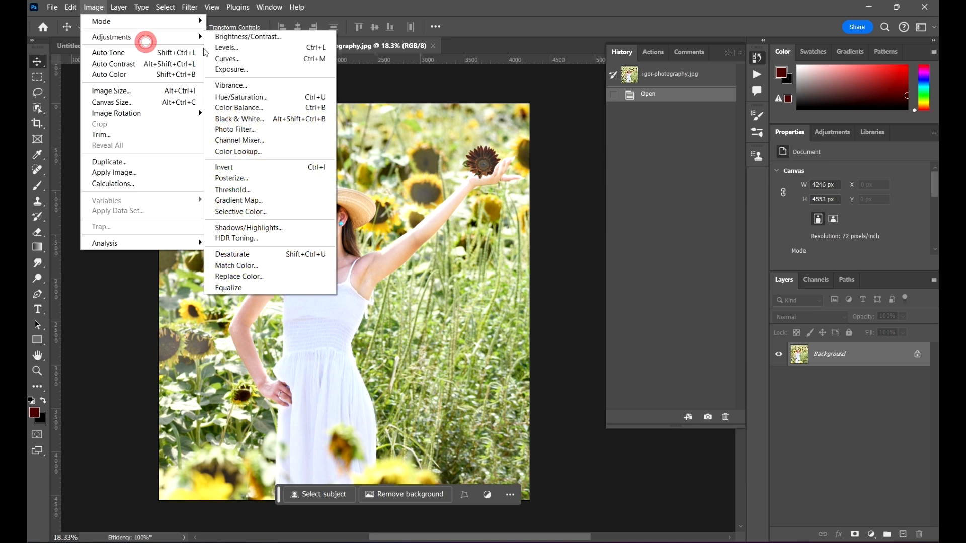
left_click(279, 127)
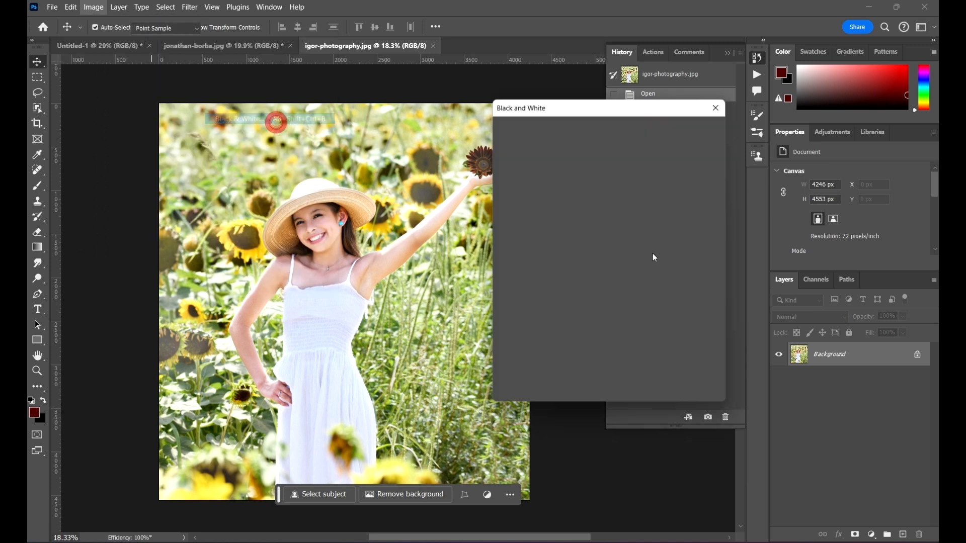
left_click_drag(576, 162, 544, 155)
left_click(719, 131)
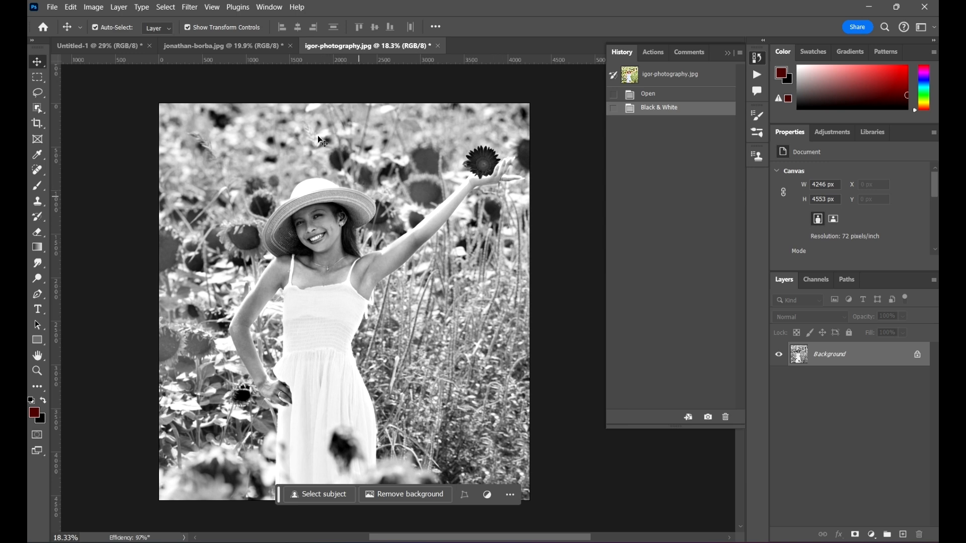
Step: Fade the Black & White adjustment to 63% opacity in Normal mode
left_click(71, 8)
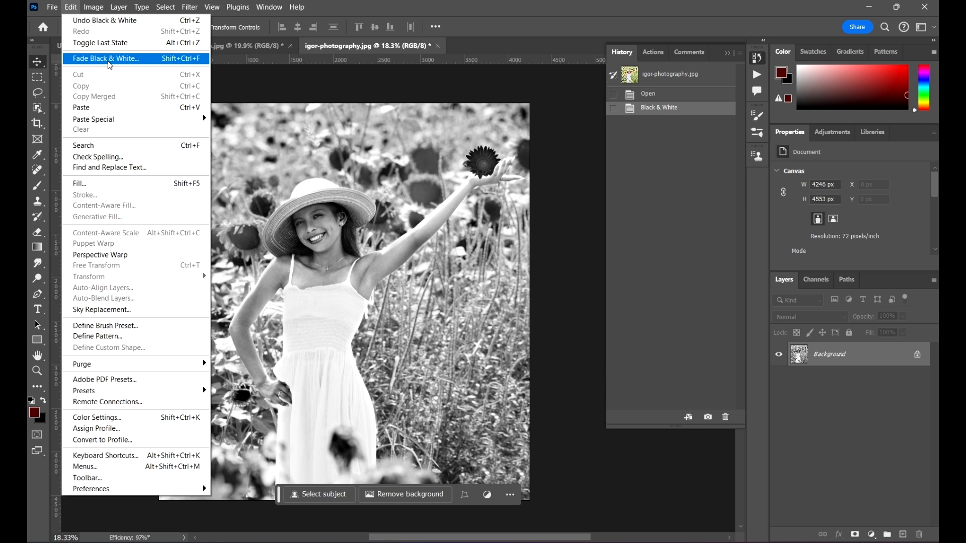
left_click(135, 61)
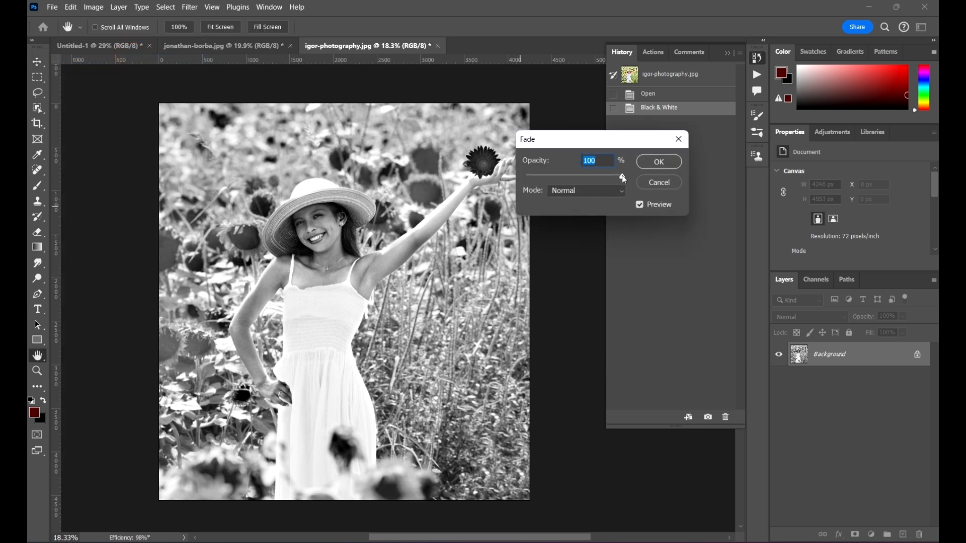
left_click_drag(622, 178, 550, 176)
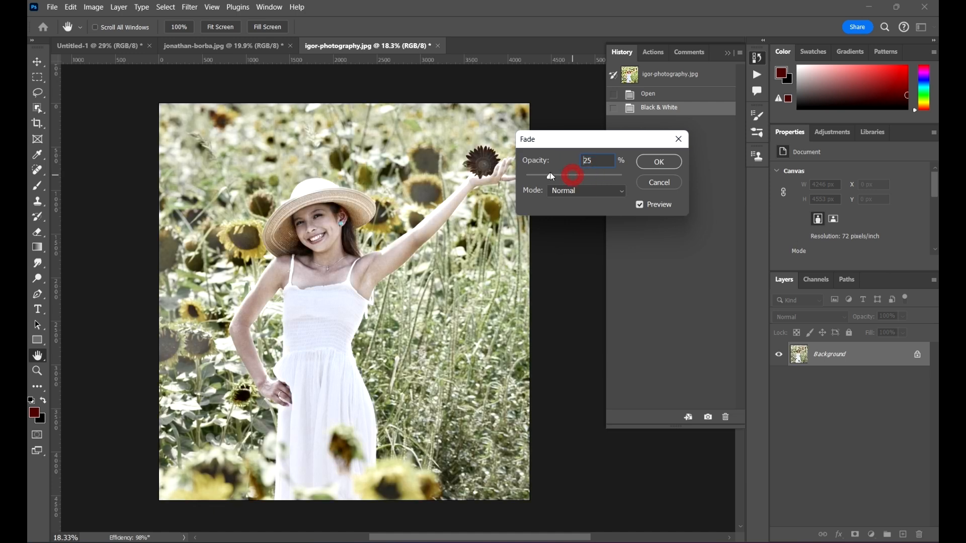
left_click(587, 175)
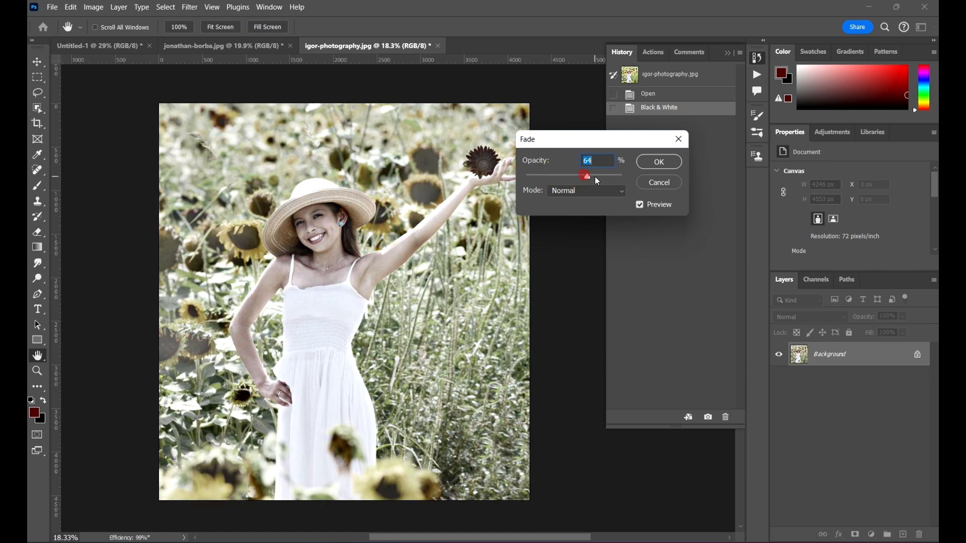
left_click_drag(602, 176, 578, 176)
left_click(654, 162)
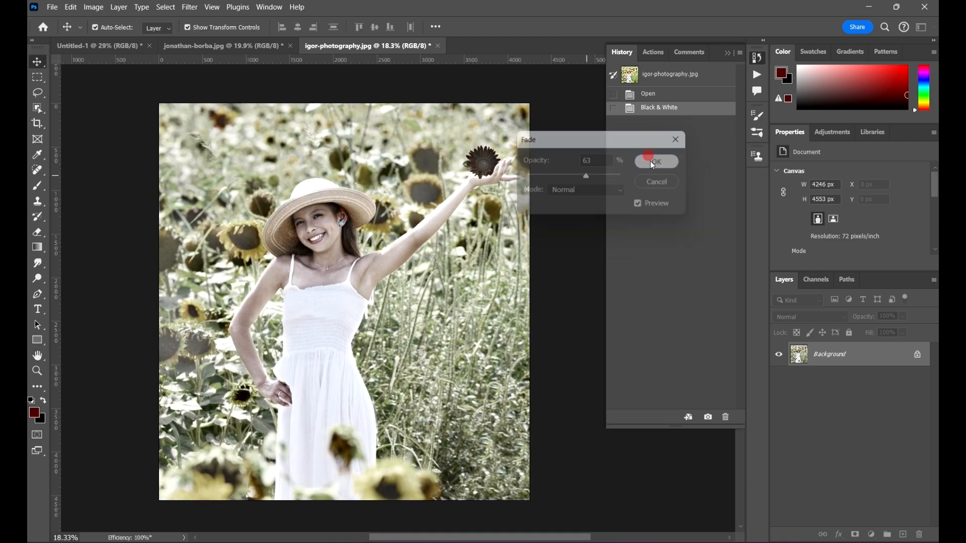
Step: Remove the small dark spot on the woman's cheek near the earring with the Spot Healing Brush
scroll(329, 241, "up", 3)
scroll(329, 241, "up", 5)
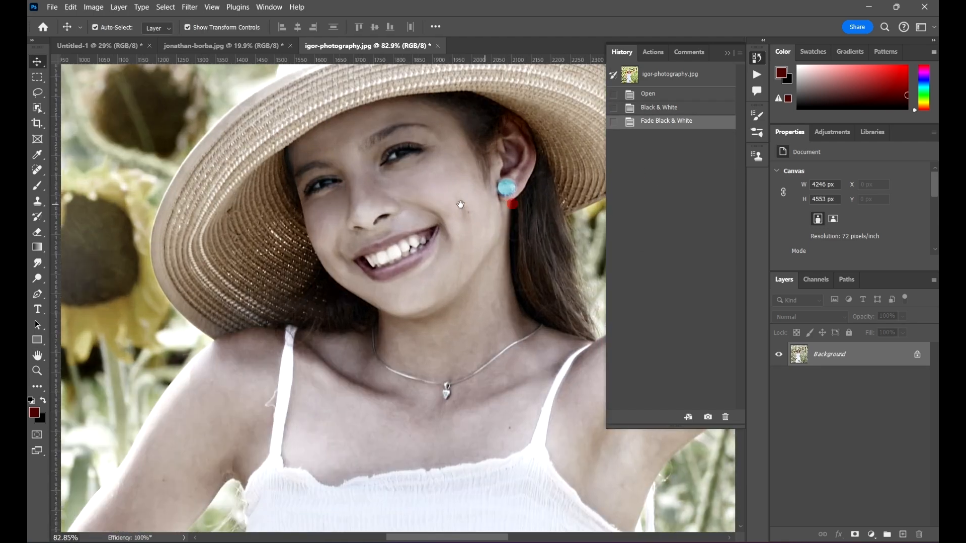
scroll(418, 211, "up", 4)
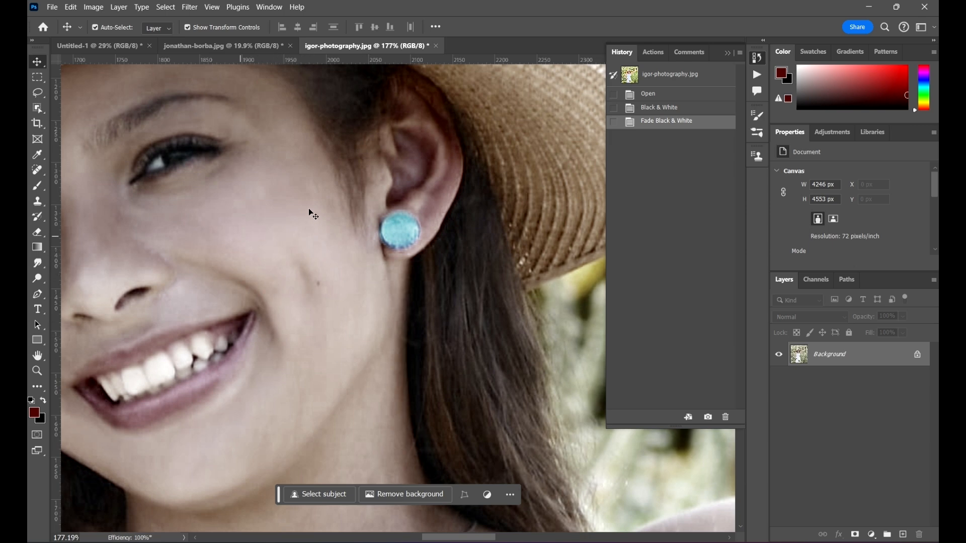
left_click_drag(272, 269, 70, 115)
left_click(37, 172)
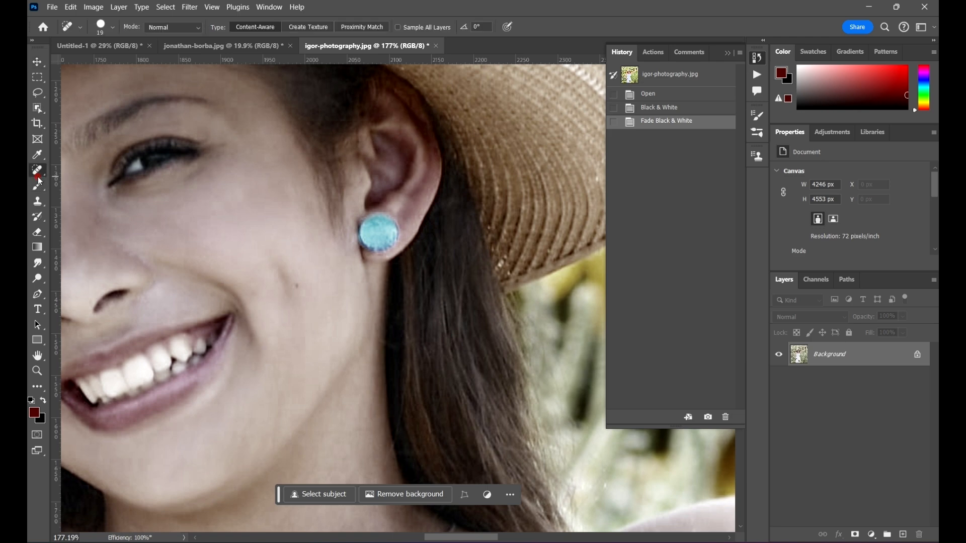
Step: Outline the remaining mark on the cheek with the Patch tool, replace it with clear skin from above, and deselect
right_click(37, 176)
left_click(97, 201)
mouse_move(283, 253)
left_mouse_down()
mouse_move(259, 257)
mouse_move(258, 306)
mouse_move(277, 332)
mouse_move(326, 329)
mouse_move(319, 281)
mouse_move(288, 246)
mouse_move(263, 262)
left_mouse_up()
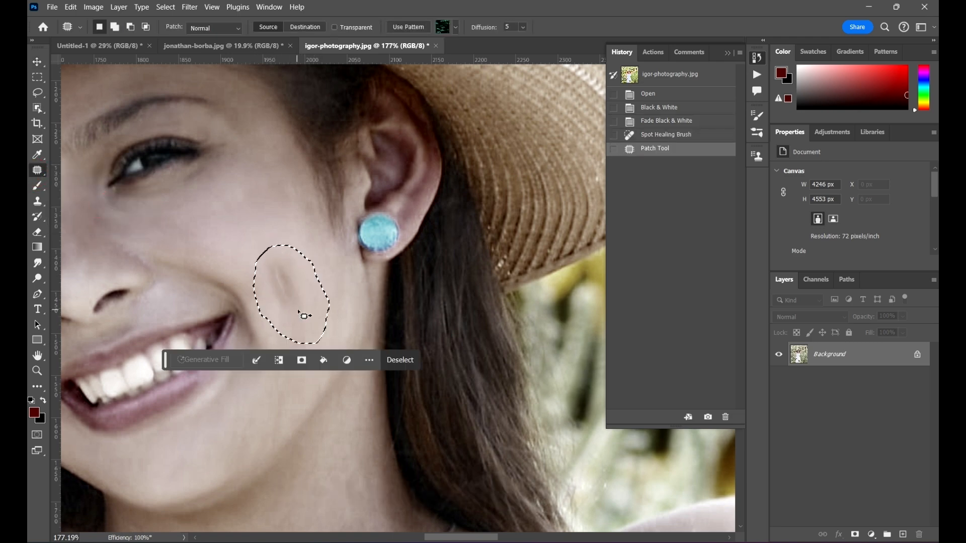
mouse_move(302, 305)
left_mouse_down()
mouse_move(280, 282)
mouse_move(253, 202)
mouse_move(274, 181)
left_mouse_up()
left_click(394, 286)
scroll(419, 261, "down", 5)
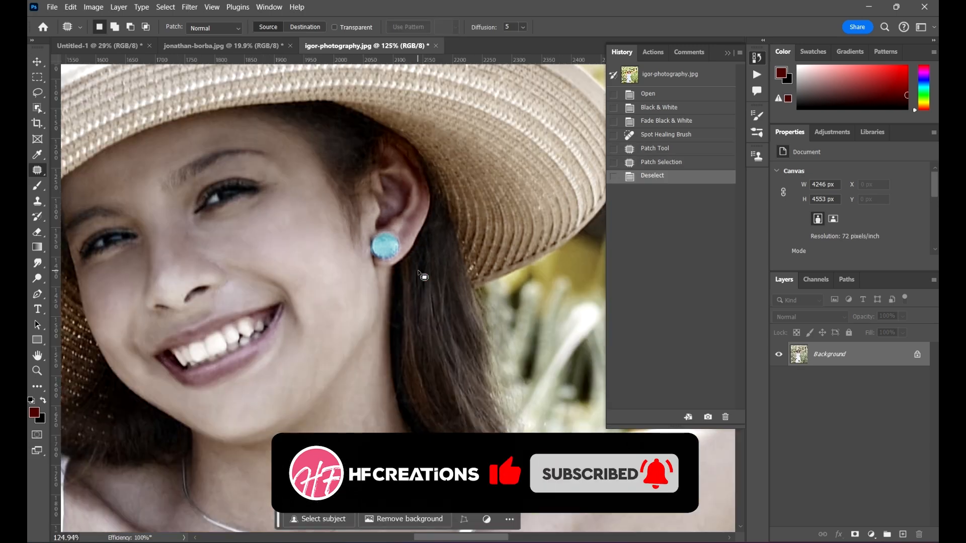
scroll(418, 261, "down", 3)
scroll(437, 247, "up", 4)
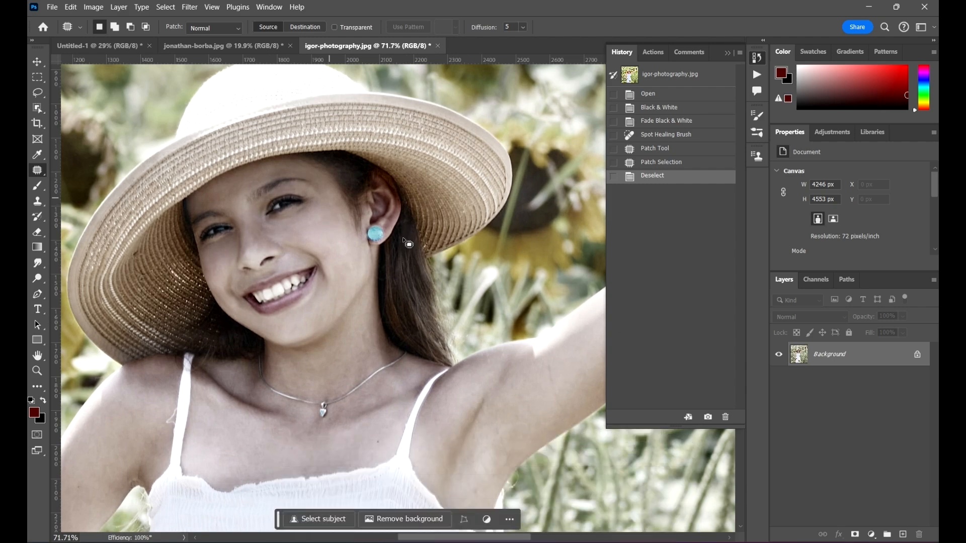
Step: Check whether the Fade command is available for the patch after deselecting
left_click(70, 8)
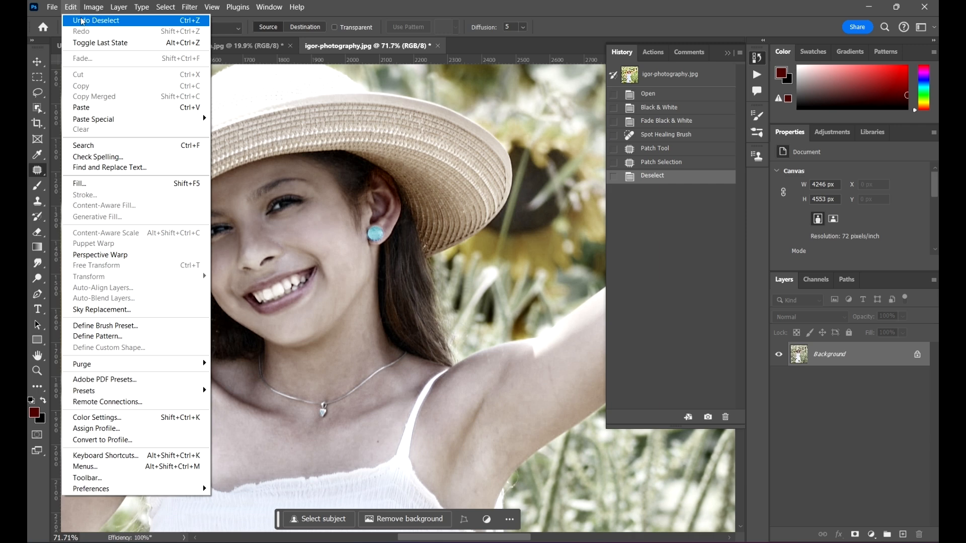
left_click(37, 61)
left_click(68, 8)
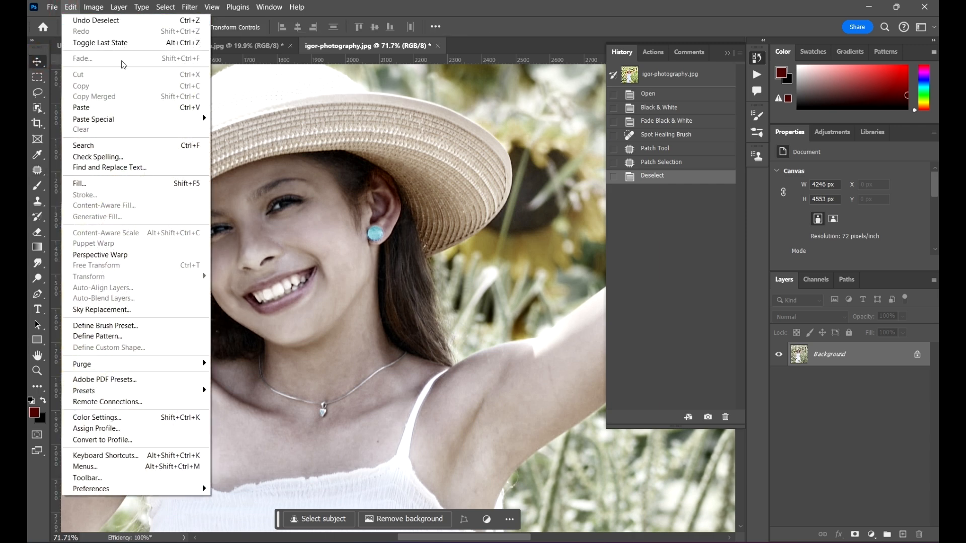
left_click(520, 2)
Step: Undo the earlier cheek patch and patch the mark again with clear skin from above, keeping the selection active
scroll(326, 225, "up", 4)
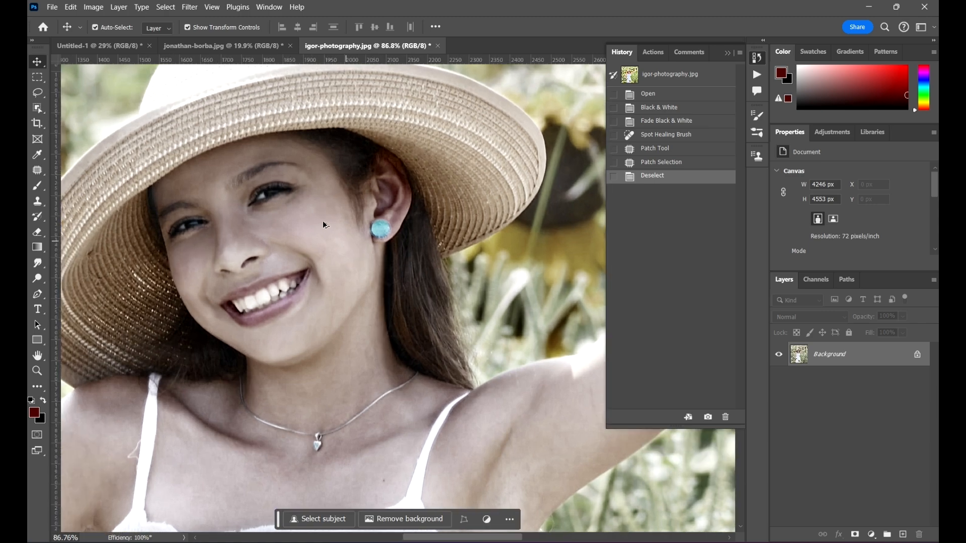
scroll(320, 231, "up", 1)
scroll(276, 237, "down", 1)
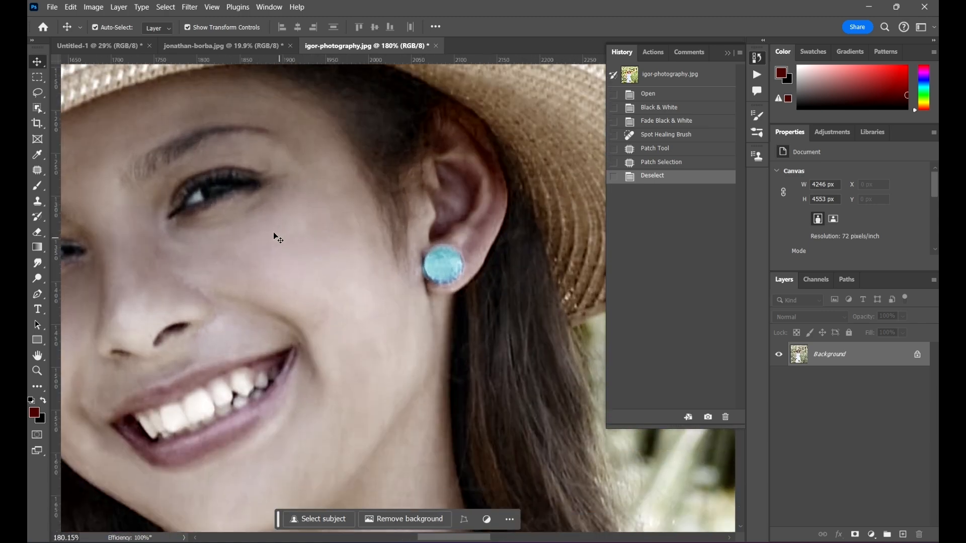
left_click(39, 172)
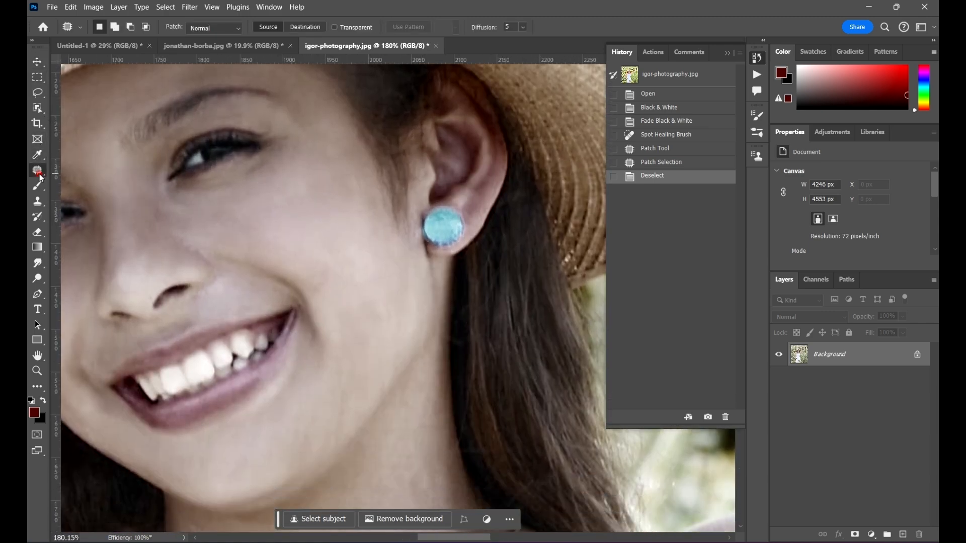
scroll(360, 230, "up", 3)
mouse_move(357, 214)
left_mouse_down()
mouse_move(309, 373)
mouse_move(452, 330)
mouse_move(431, 302)
left_mouse_up()
scroll(445, 342, "down", 2)
scroll(448, 347, "up", 2)
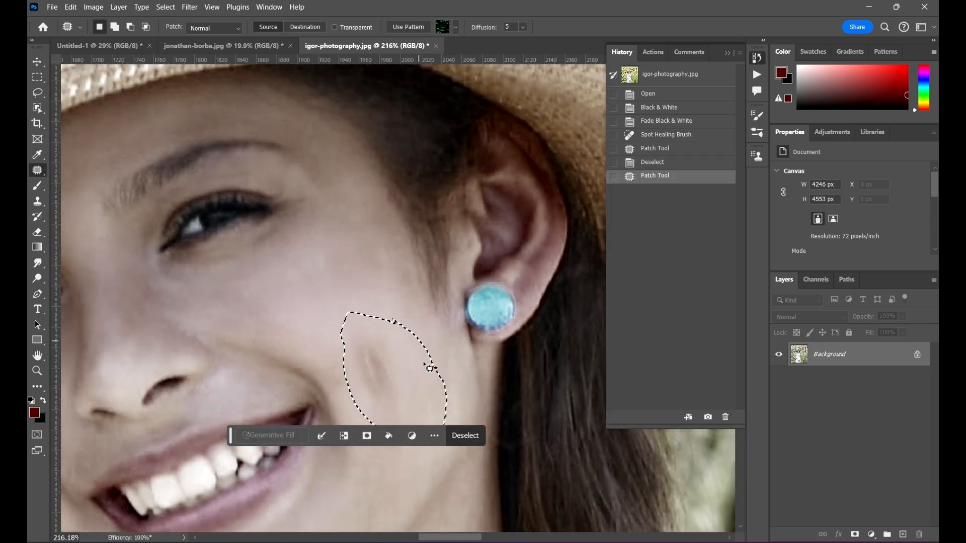
left_click_drag(405, 380, 374, 224)
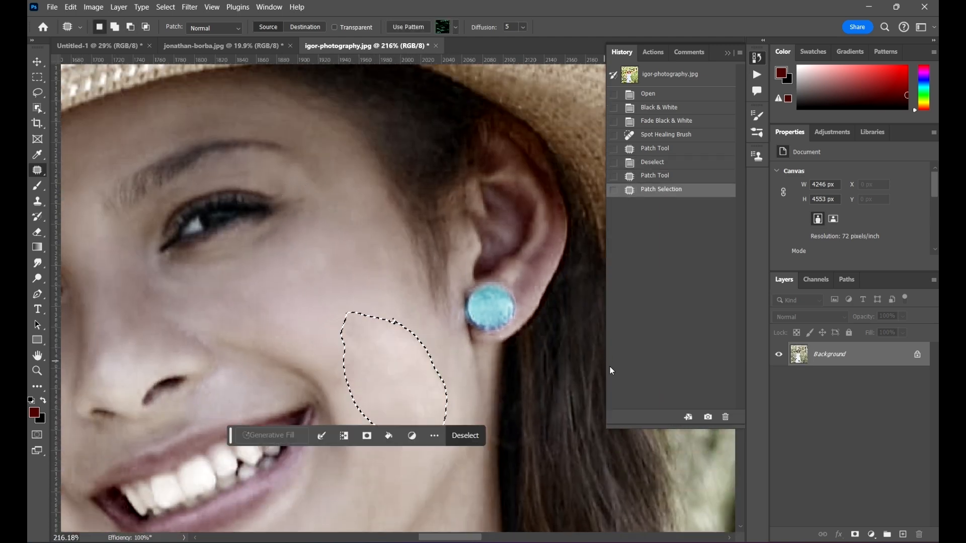
Step: Fade the patch selection on the cheek to 72% opacity
left_click(71, 7)
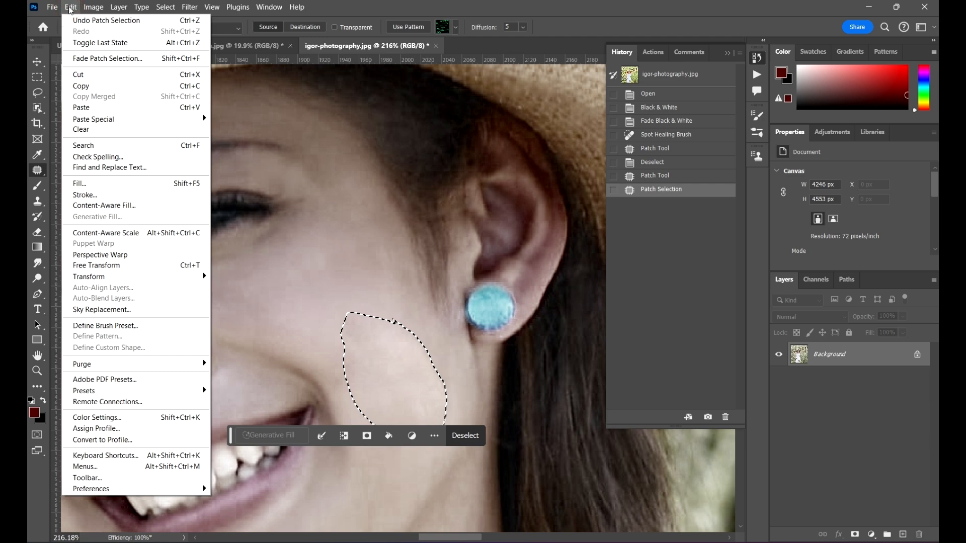
left_click(119, 59)
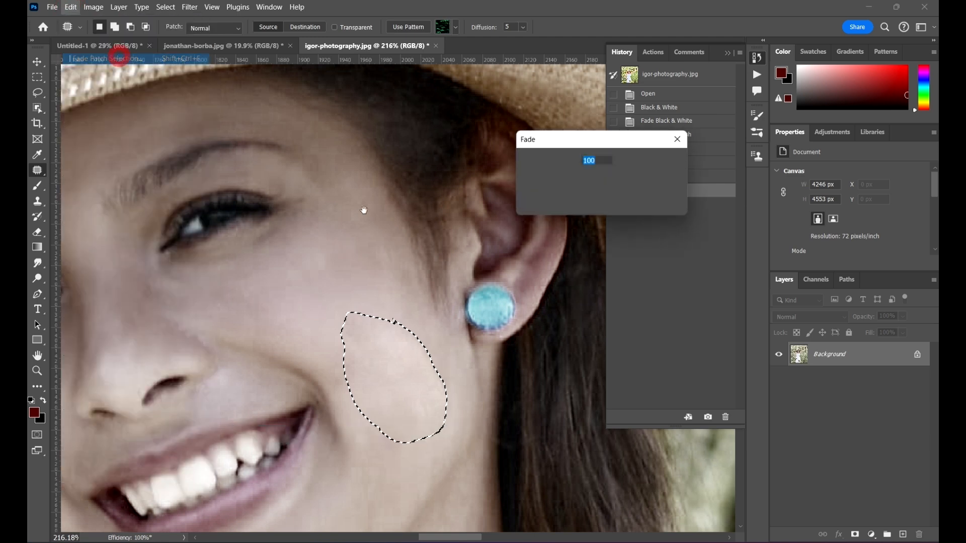
mouse_move(600, 177)
left_mouse_down()
mouse_move(554, 179)
mouse_move(604, 181)
mouse_move(562, 179)
mouse_move(593, 191)
left_mouse_up()
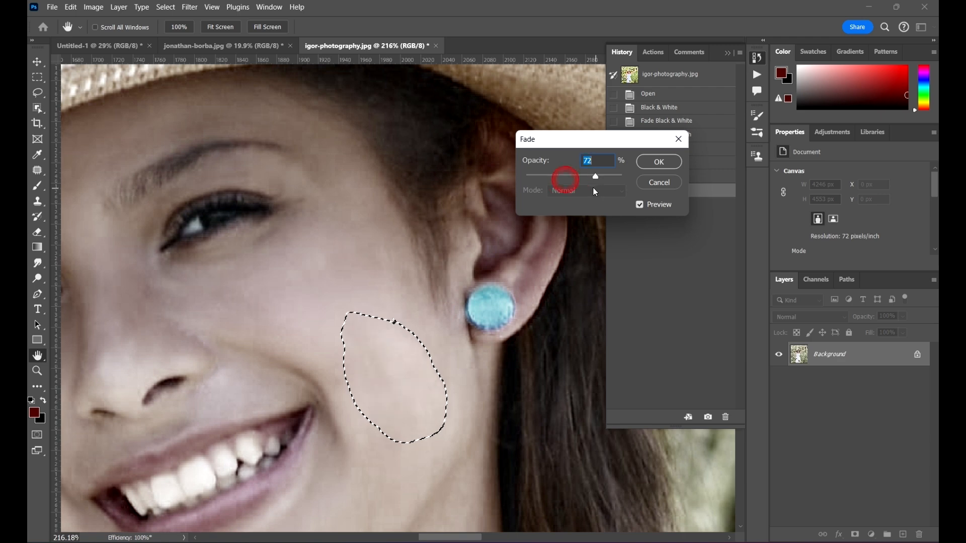
left_click(659, 161)
scroll(442, 241, "down", 5)
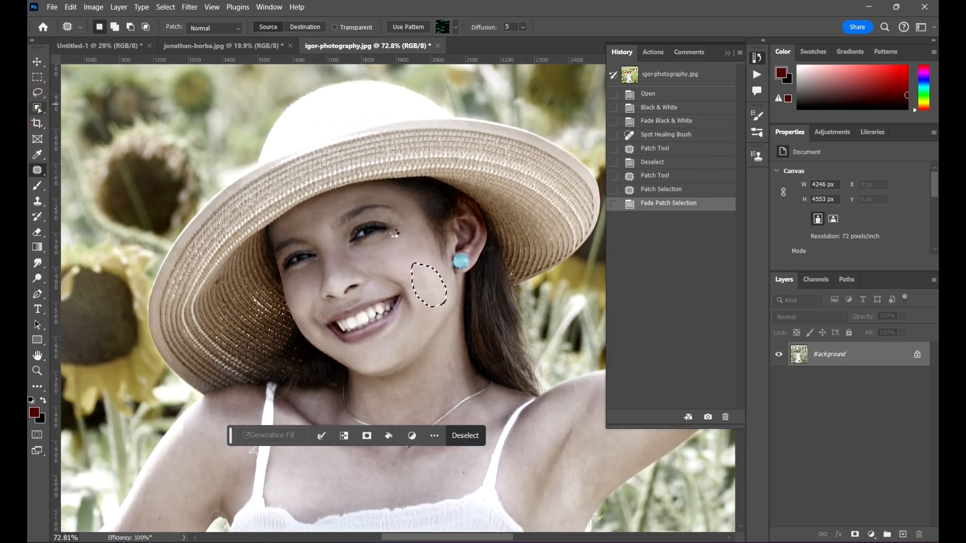
Step: Check the Object Selection tool's context commands for Fade Patch Selection
left_click(38, 107)
right_click(286, 219)
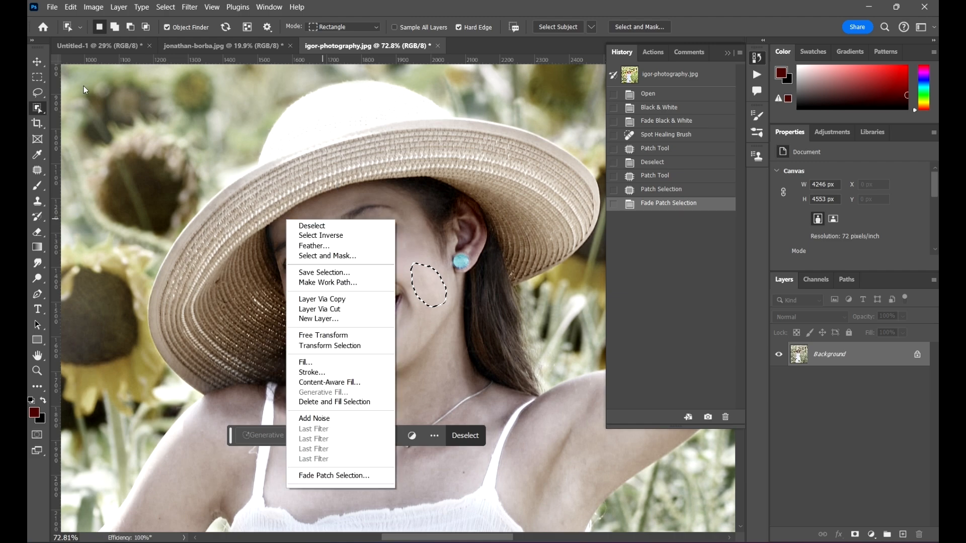
left_click(84, 86)
Step: Deselect the patched cheek area with the Lasso tool's context commands
key("l")
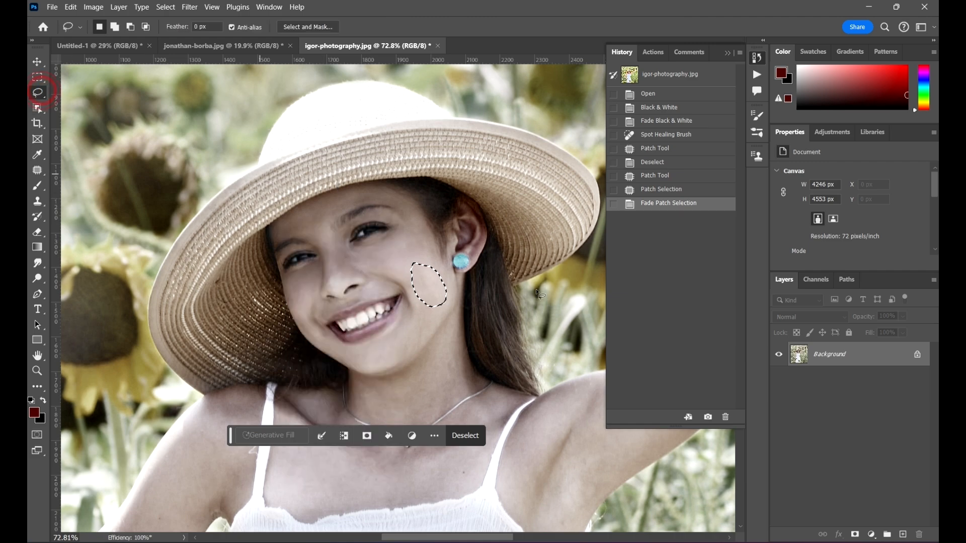
right_click(445, 272)
left_click(446, 274)
scroll(392, 166, "down", 5)
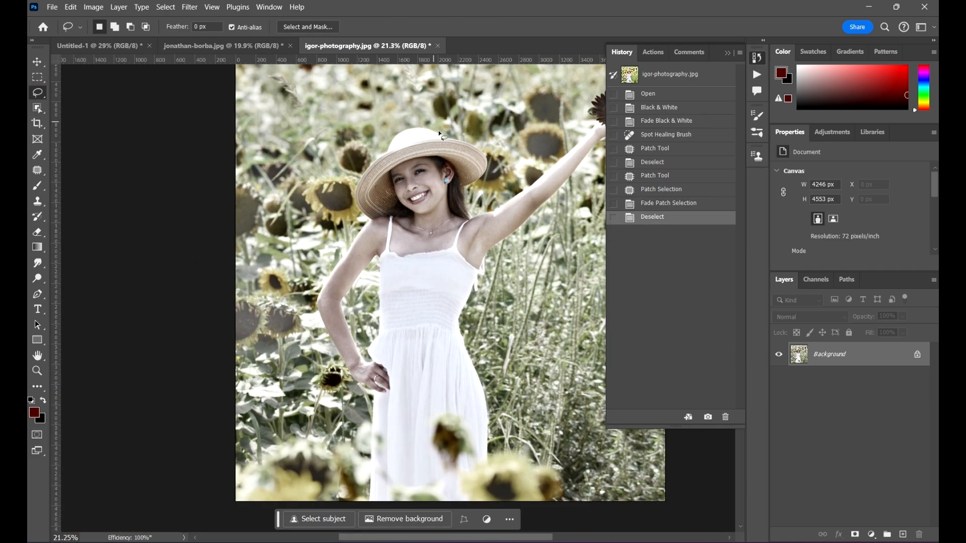
scroll(478, 216, "up", 5)
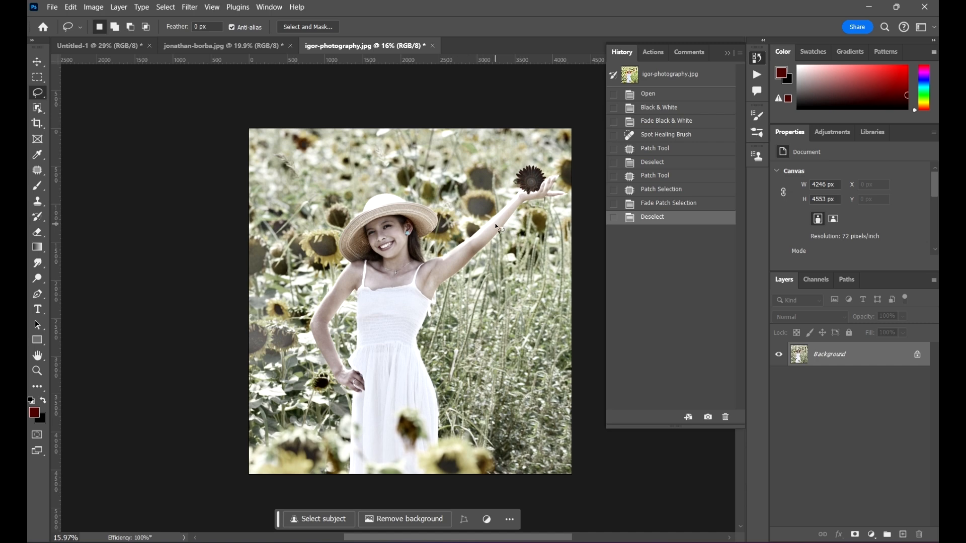
Step: Switch to the Move tool and collapse the History panel to clear the workspace
key("v")
left_click_drag(537, 297, 483, 287)
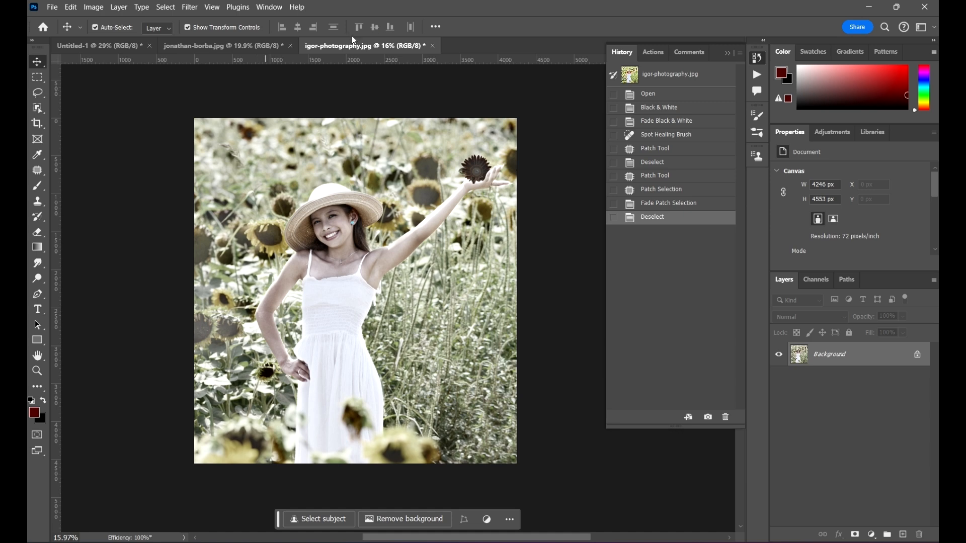
left_click(728, 52)
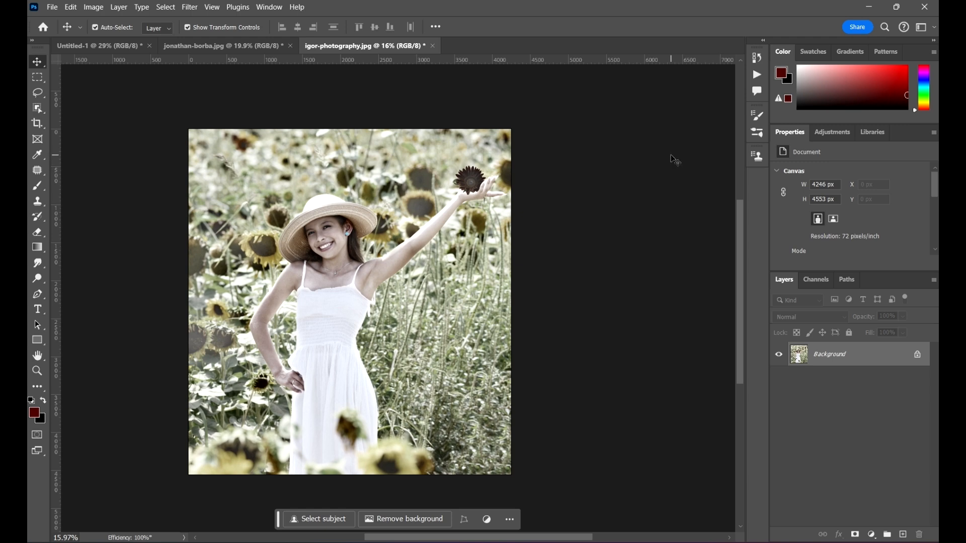
scroll(691, 175, "down", 1)
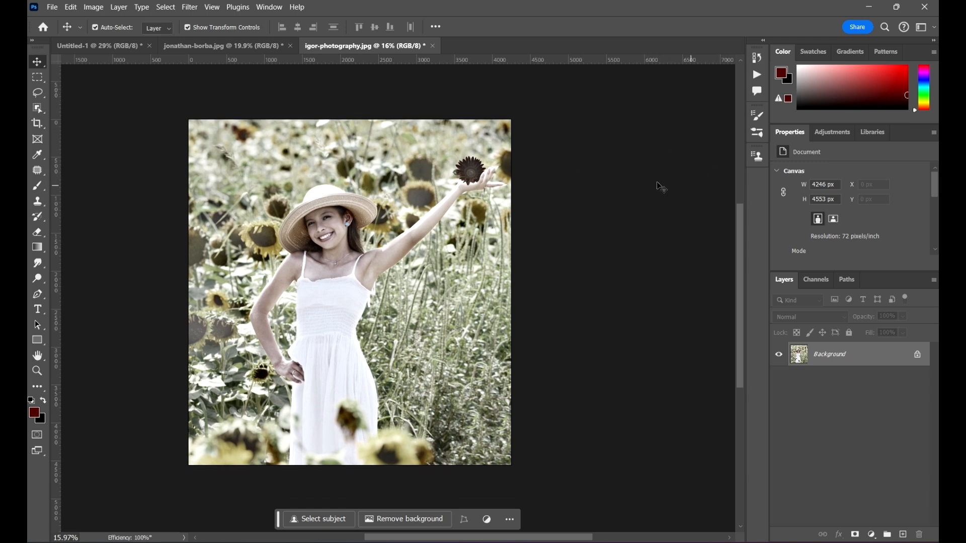
Step: Open a new window for igor-photography.jpg so the same document has two views
left_click(275, 6)
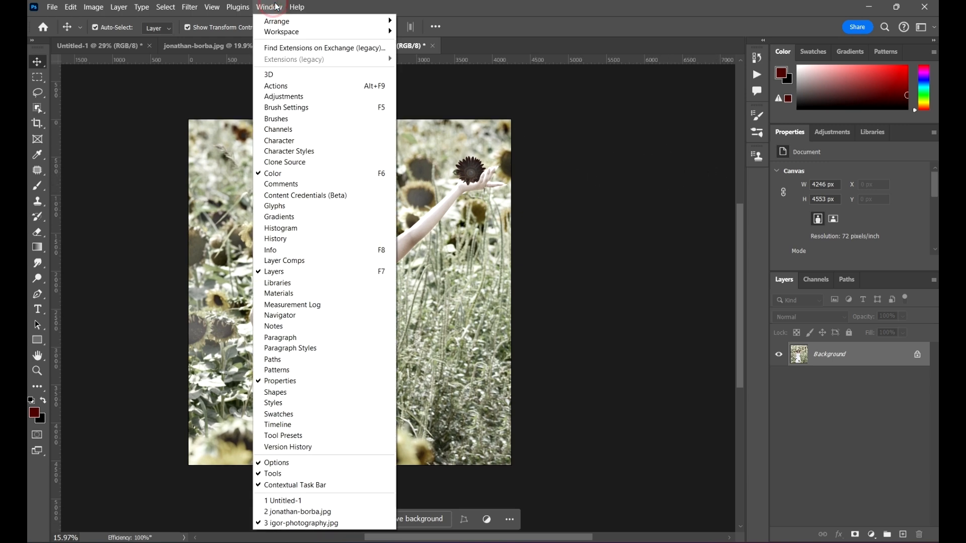
left_click(276, 7)
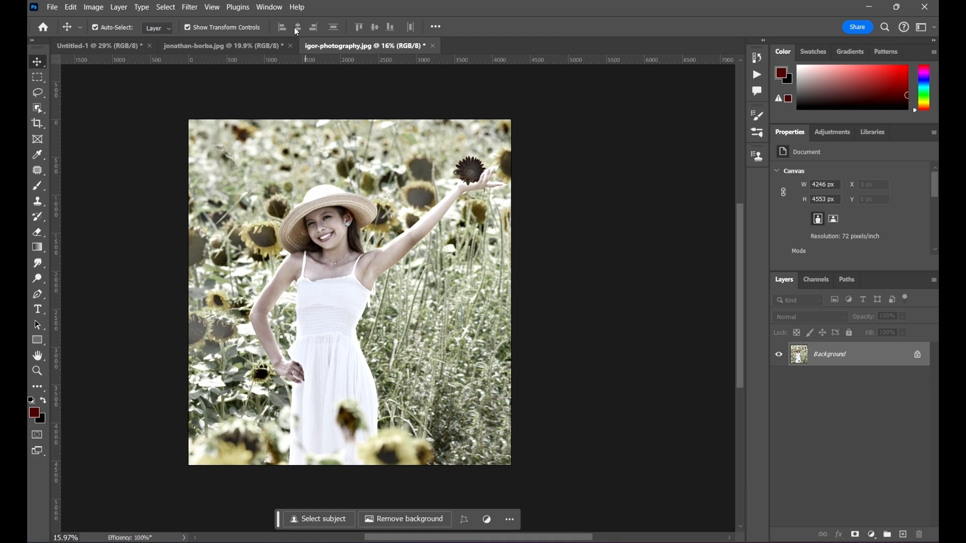
left_click(271, 8)
mouse_move(304, 26)
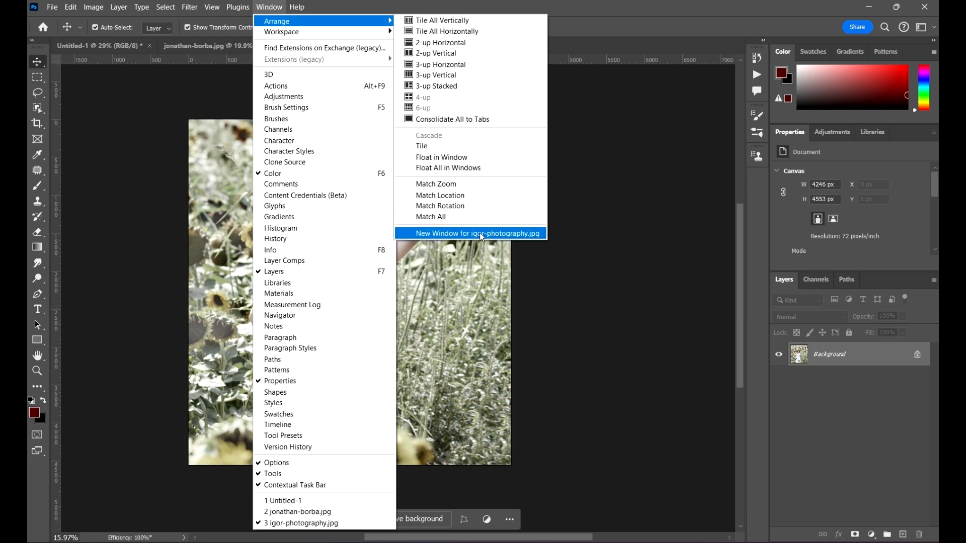
left_click(501, 237)
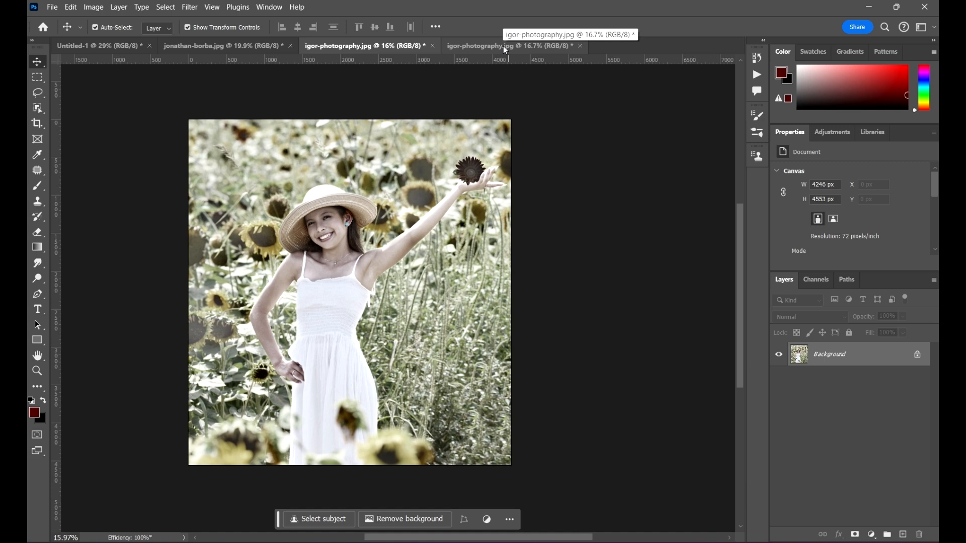
Step: Close the jonathan-borba.jpg and Untitled-1 documents without saving their changes
left_click(268, 50)
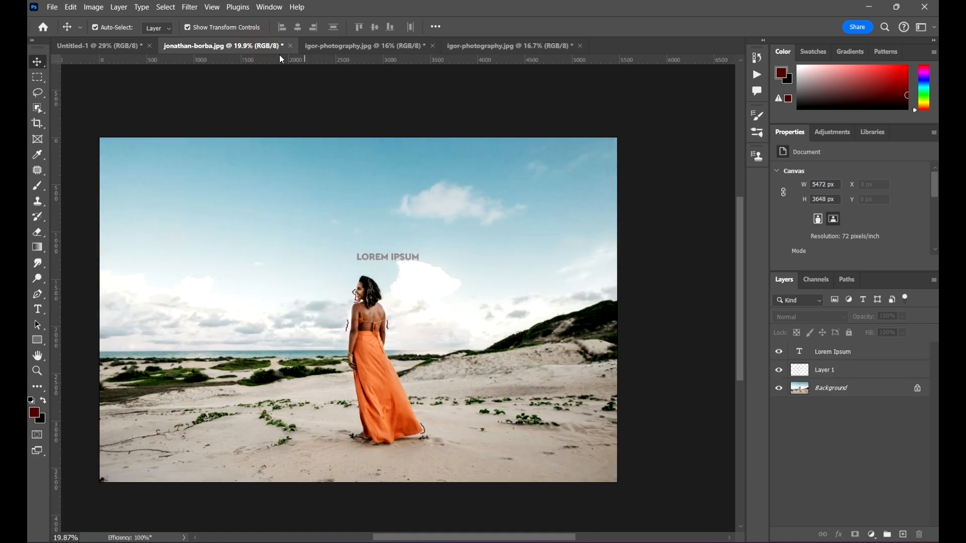
left_click(294, 47)
left_click(500, 213)
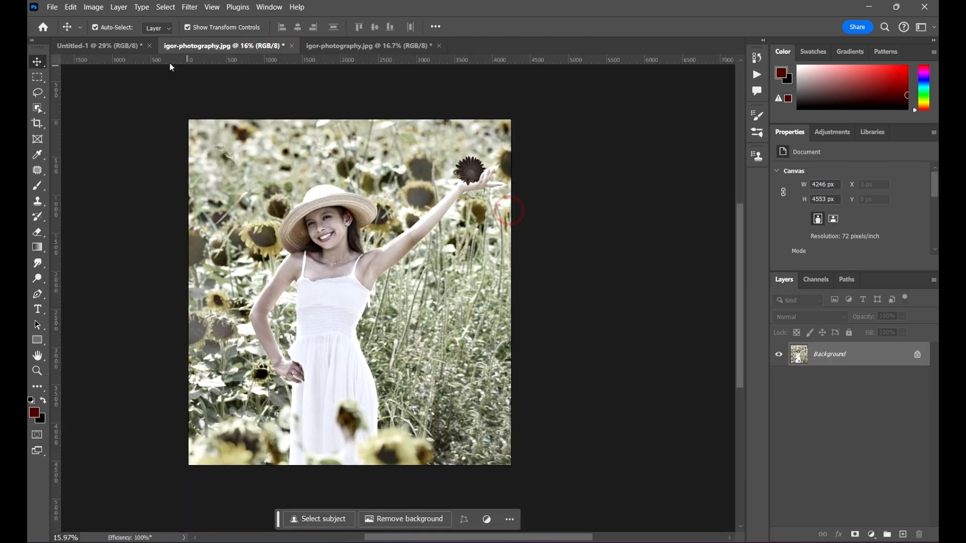
left_click(67, 48)
left_click(149, 46)
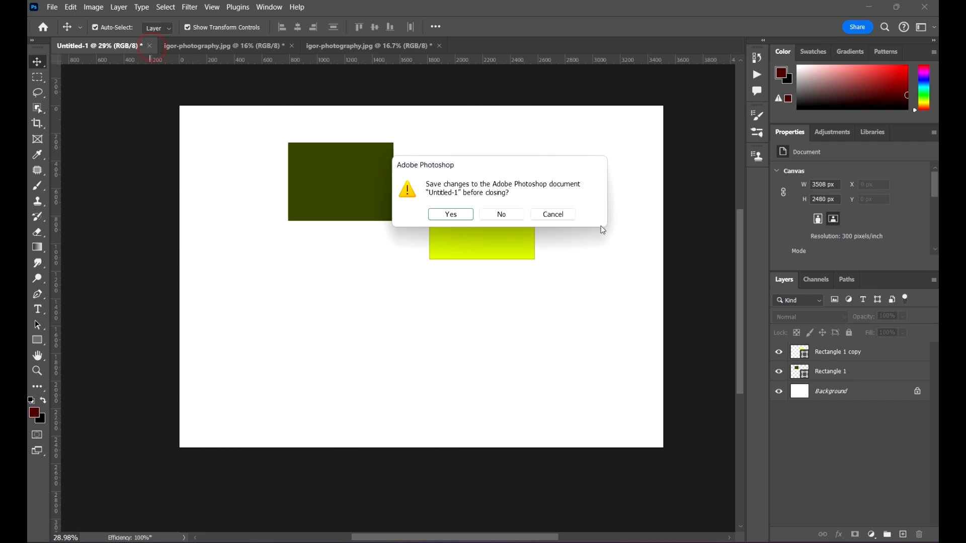
left_click(501, 216)
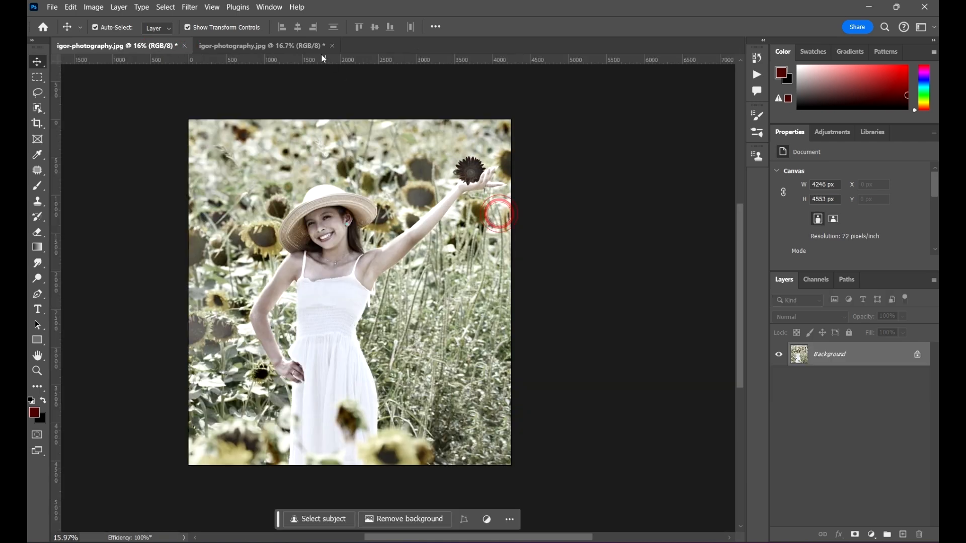
Step: Arrange the two igor-photography.jpg windows side by side with the 2-up Vertical layout
left_click(243, 44)
left_click(134, 46)
left_click(279, 45)
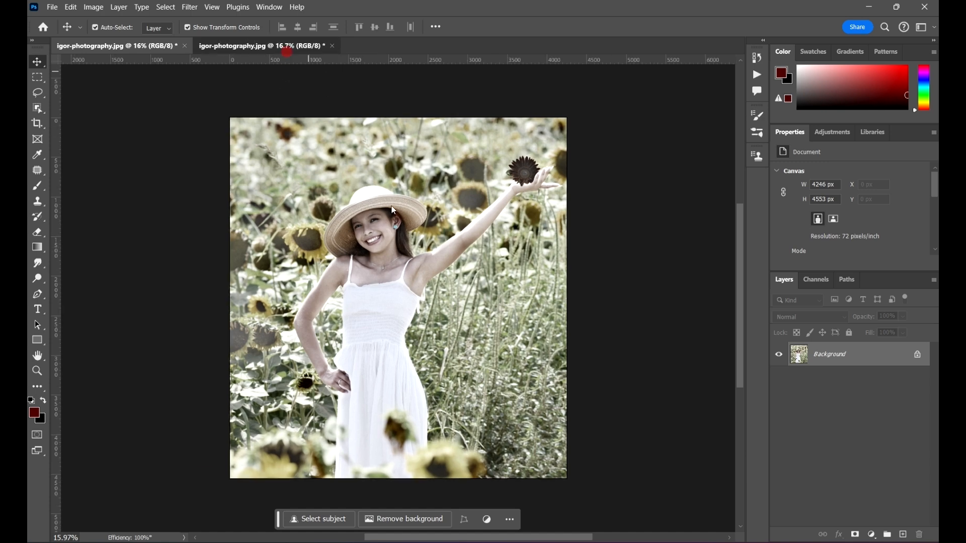
left_click(154, 47)
left_click(267, 8)
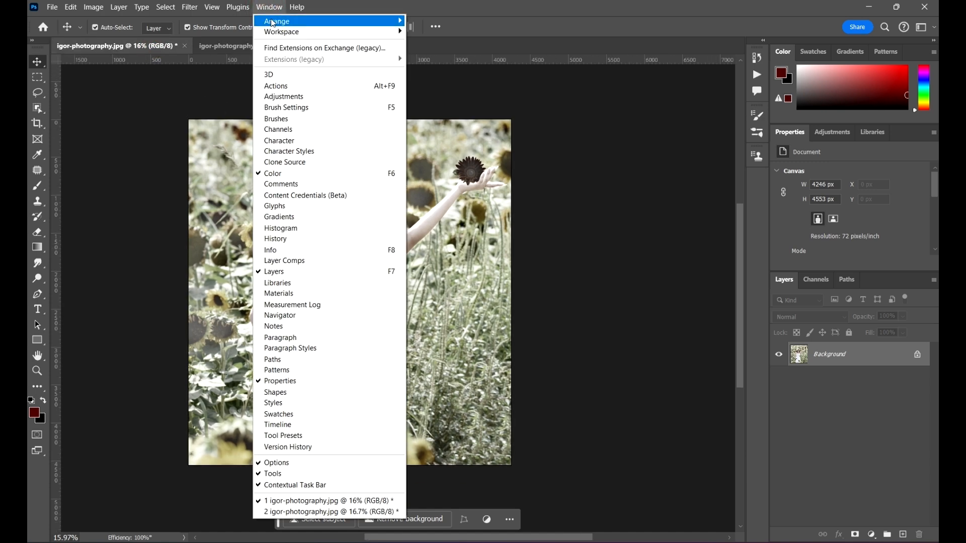
mouse_move(277, 30)
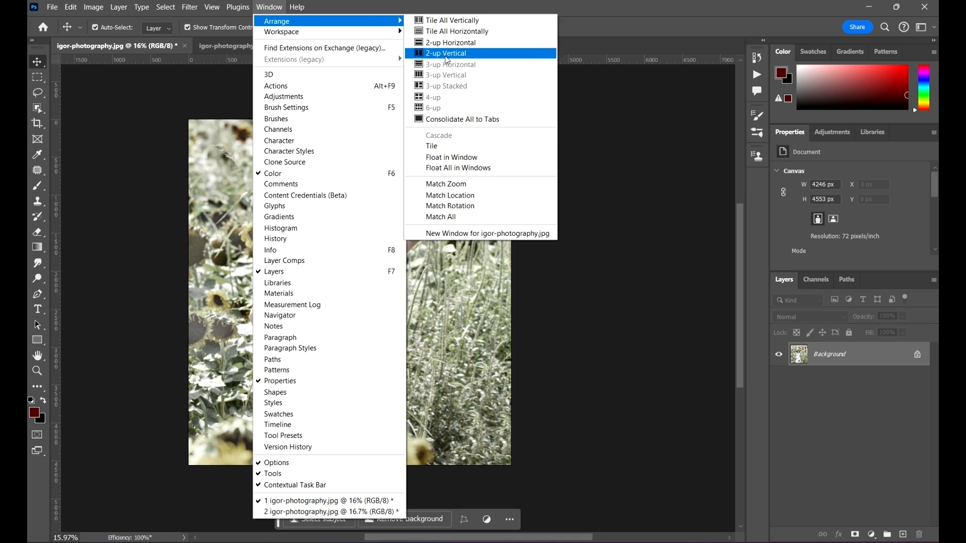
left_click(447, 54)
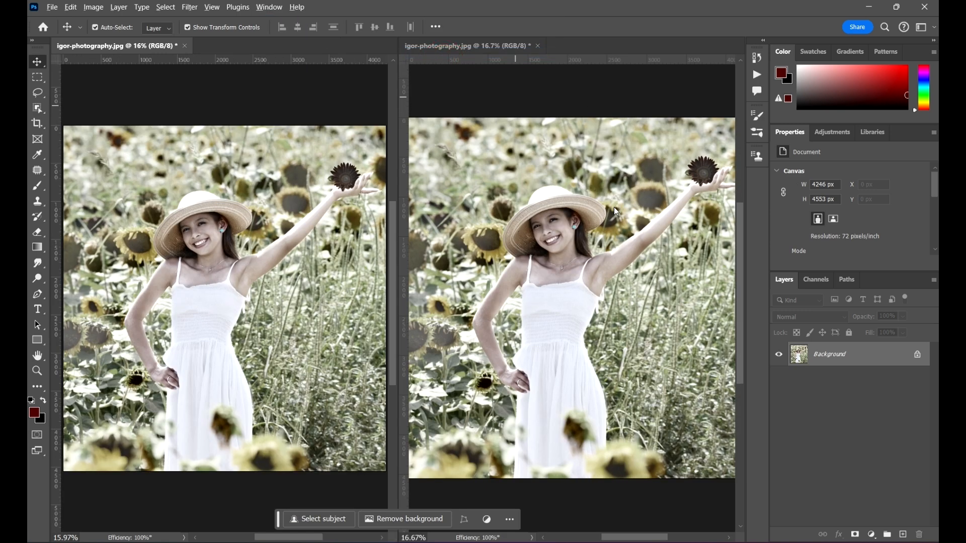
Step: Examine the portrait in each of the two windows at independent zoom levels, including a close-up of the face
left_click(596, 90)
scroll(614, 241, "down", 1)
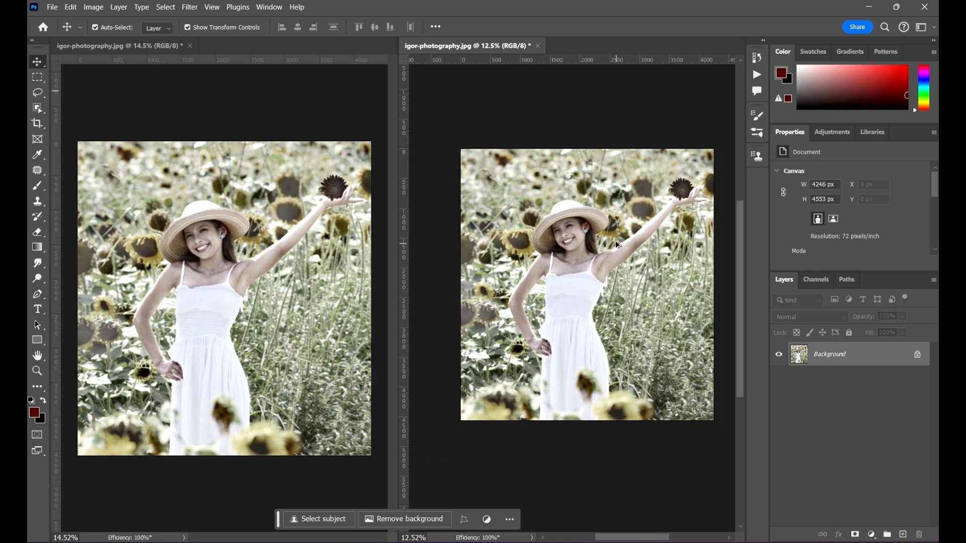
scroll(649, 229, "up", 1)
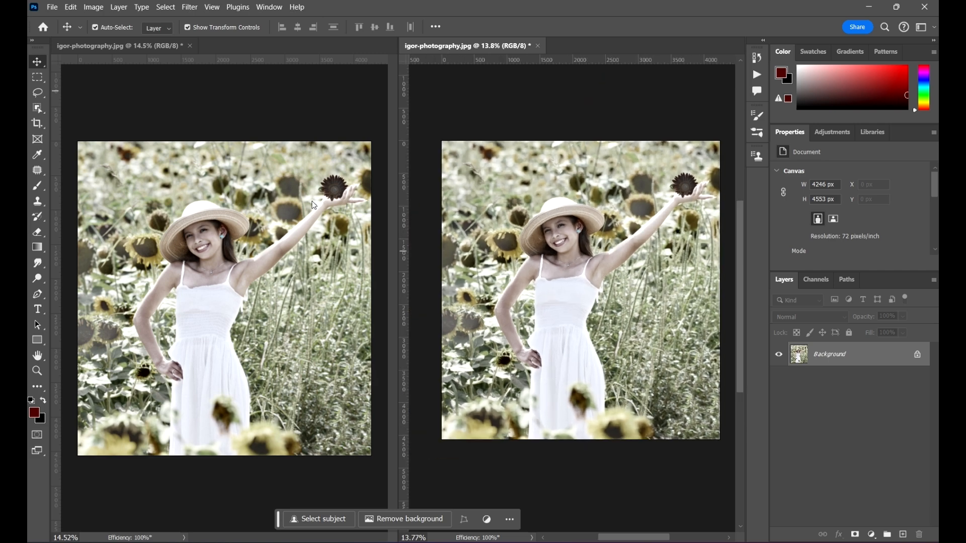
scroll(236, 251, "up", 7)
scroll(513, 295, "down", 7)
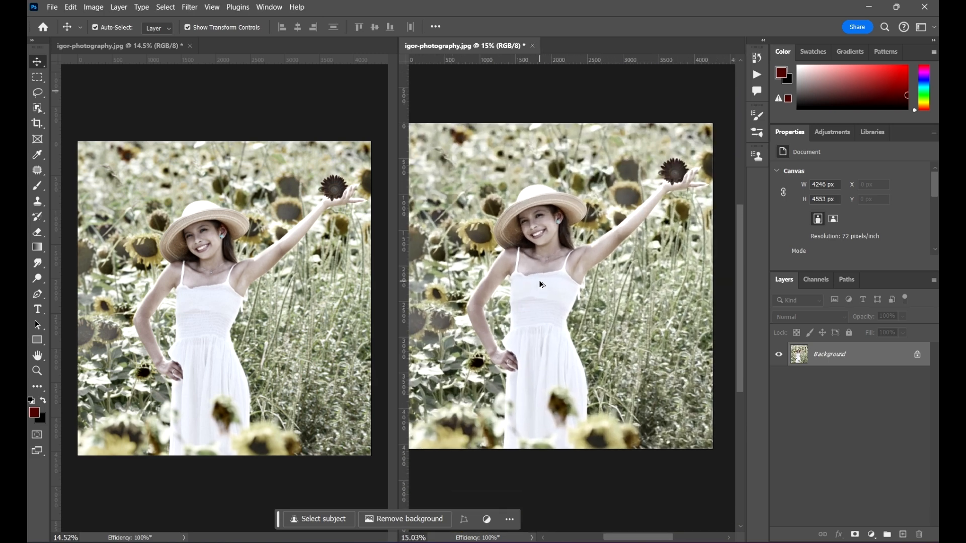
left_click(282, 114)
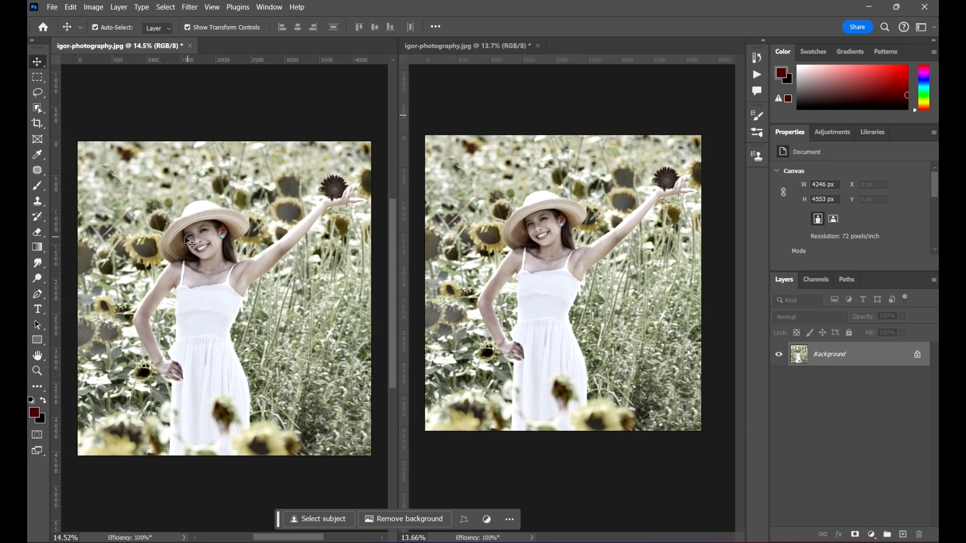
scroll(190, 243, "up", 10)
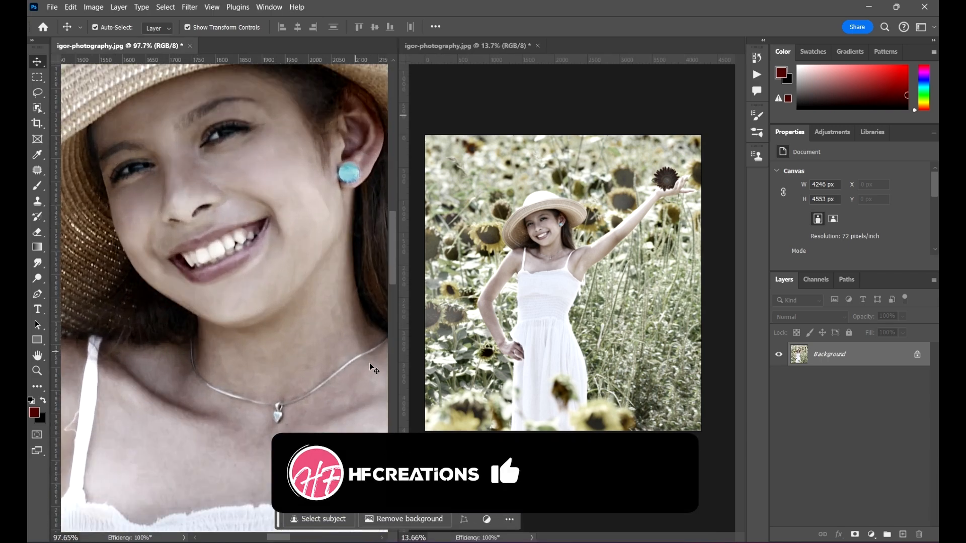
left_click_drag(293, 354, 244, 198)
left_click_drag(341, 315, 91, 468)
scroll(207, 253, "down", 9)
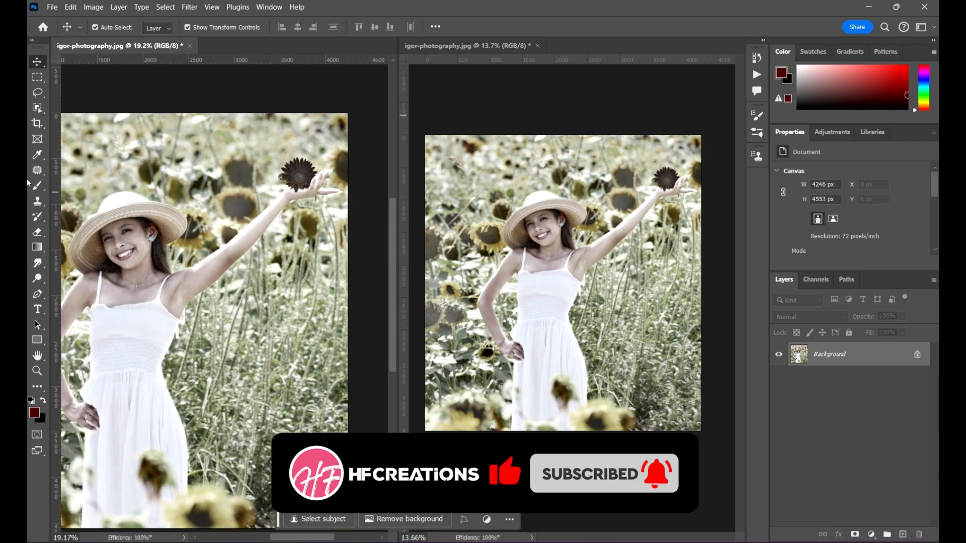
Step: Clone the raised arm and its sunflower onto the field just below the original with the Clone Stamp tool
left_click(37, 201)
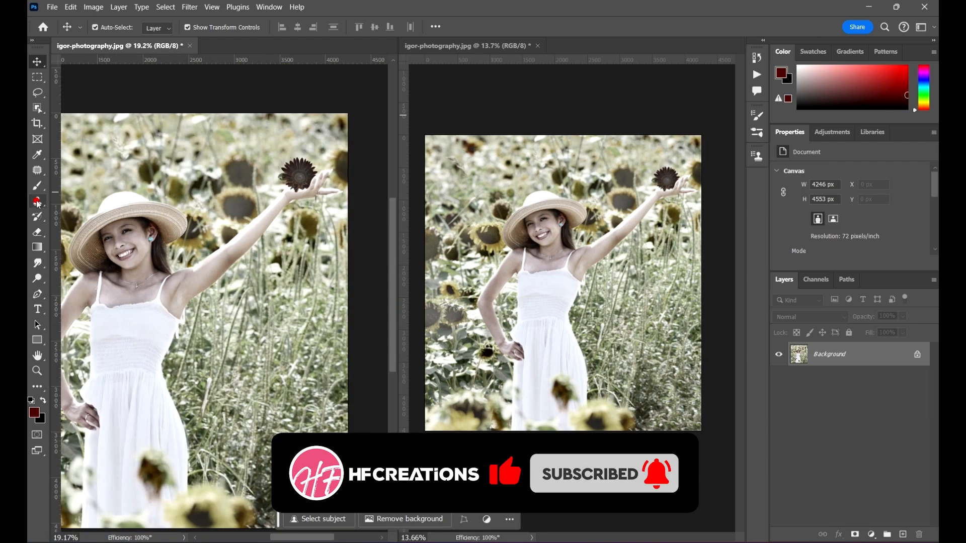
left_click(209, 267, "alt")
left_click(310, 332)
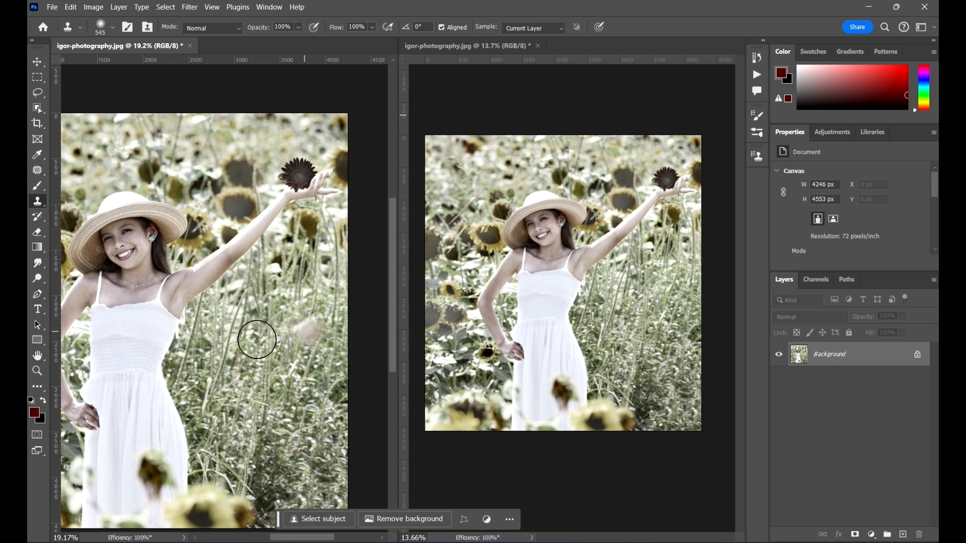
mouse_move(225, 322)
left_mouse_down()
mouse_move(309, 267)
mouse_move(308, 240)
mouse_move(330, 222)
left_mouse_up()
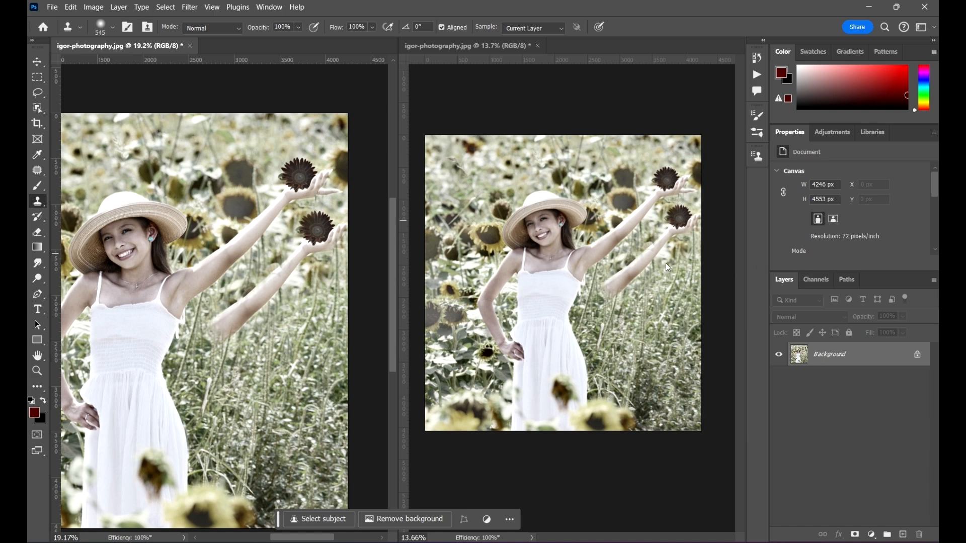
Step: Outline the cheek between the mouth and the earring with the Patch tool, replace it with skin from above, and deselect
scroll(324, 216, "down", 2)
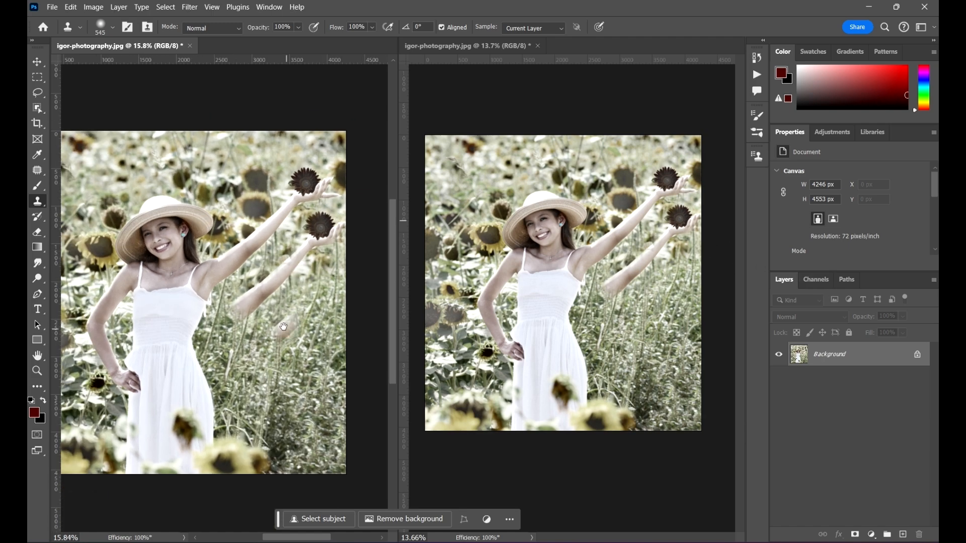
scroll(279, 325, "up", 5)
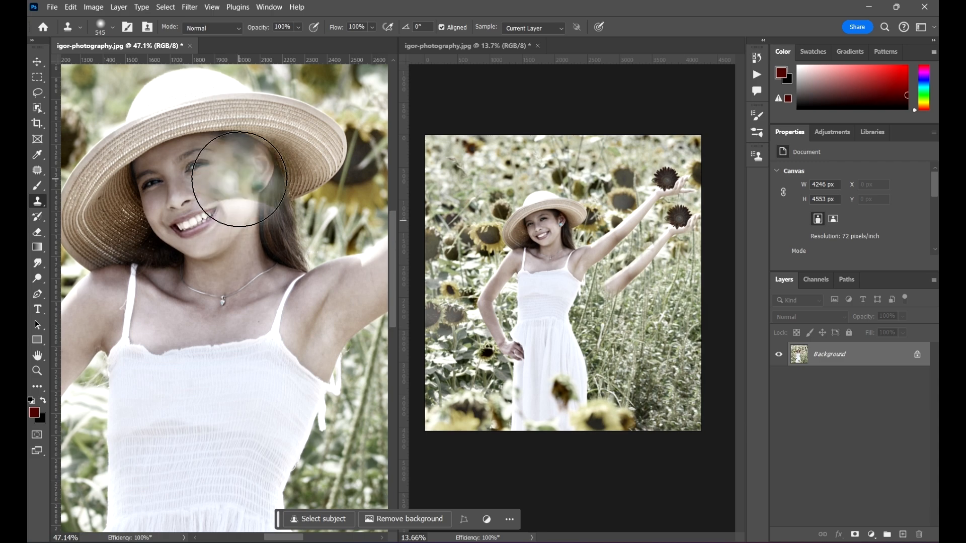
scroll(239, 179, "down", 5)
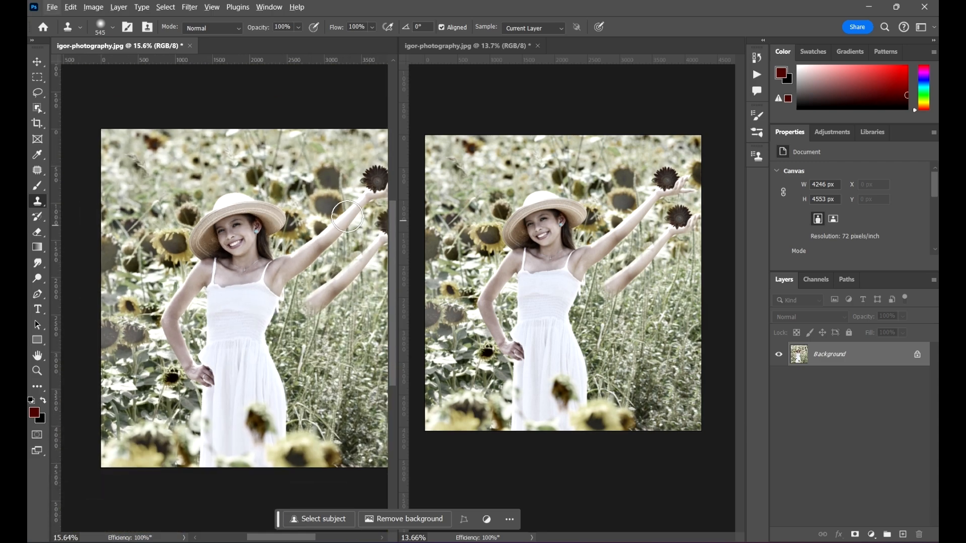
scroll(168, 185, "up", 5)
left_click(37, 171)
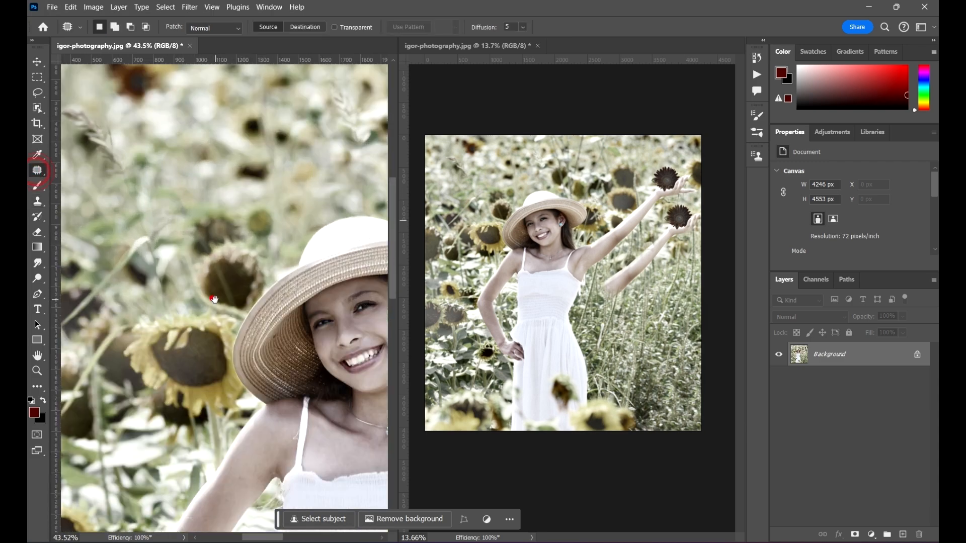
scroll(298, 253, "up", 3)
scroll(299, 253, "up", 3)
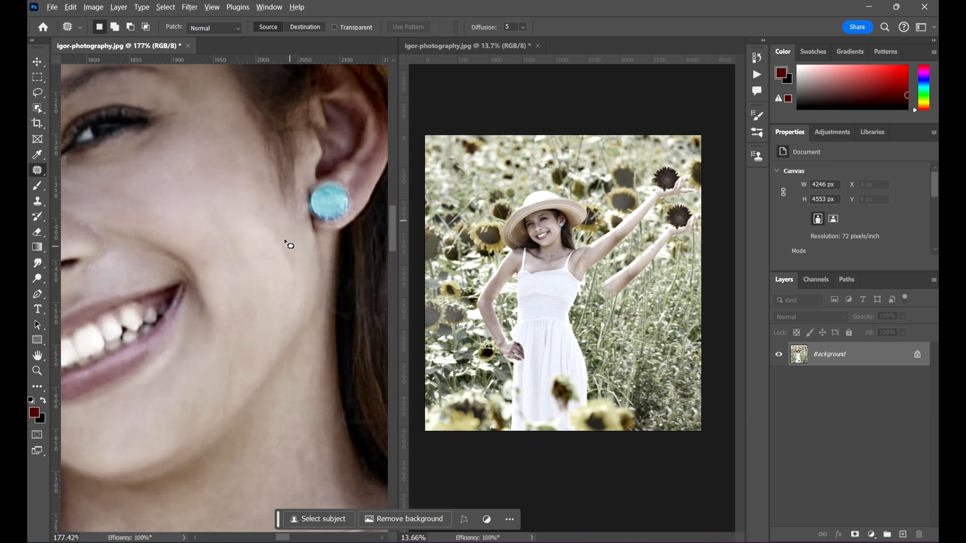
mouse_move(257, 206)
left_mouse_down()
mouse_move(219, 201)
mouse_move(200, 232)
mouse_move(231, 318)
mouse_move(288, 310)
mouse_move(288, 259)
mouse_move(256, 207)
left_mouse_up()
left_click_drag(261, 281, 221, 160)
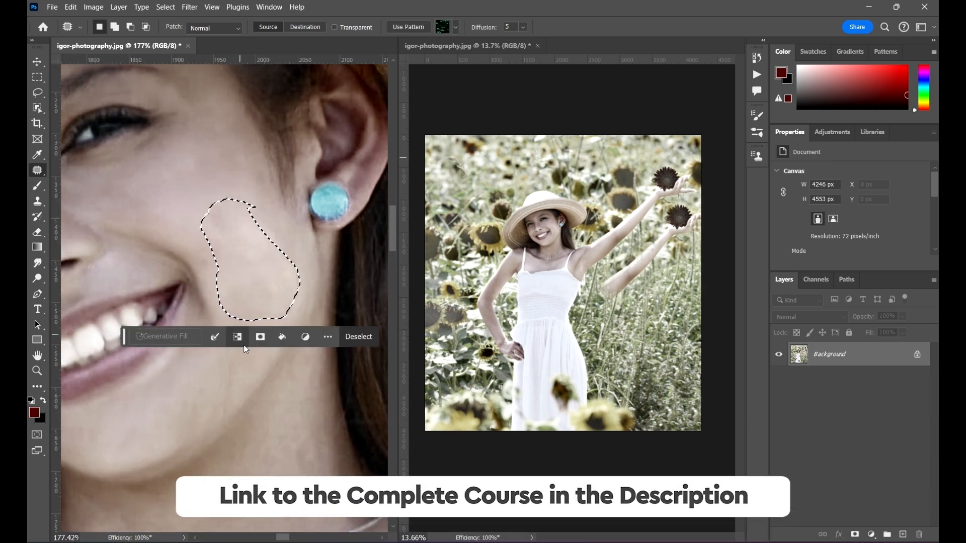
left_click(215, 362)
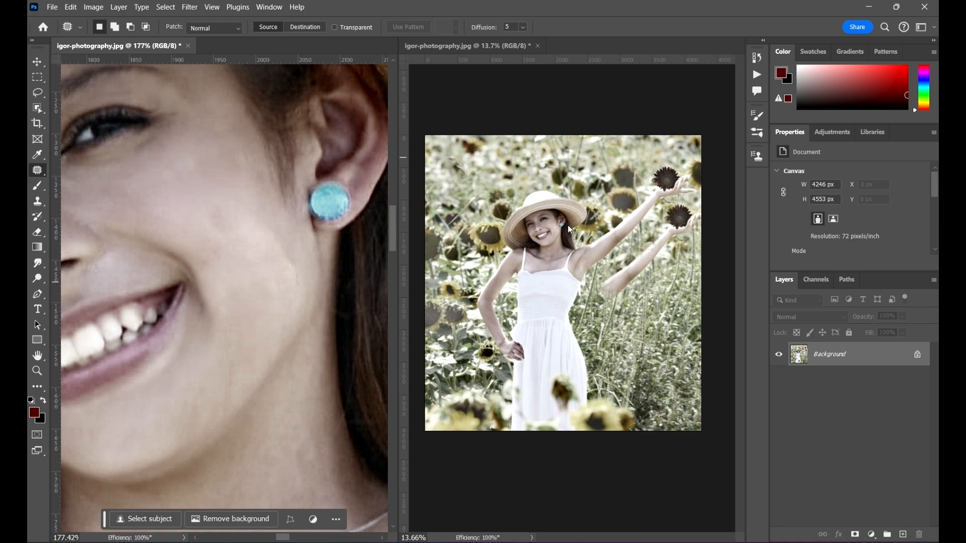
Step: Close the second igor-photography.jpg window to return to a single view, and switch to the Move tool
scroll(248, 226, "down", 8)
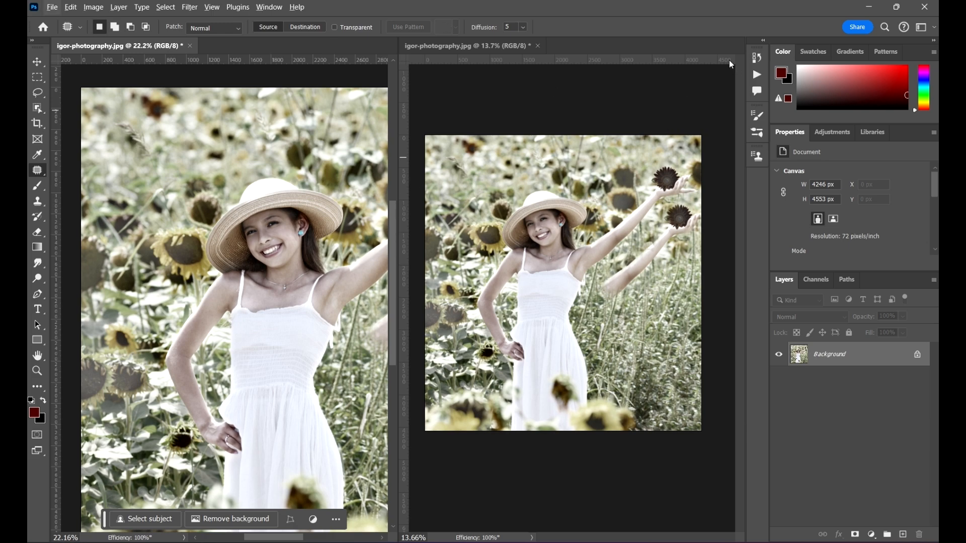
left_click(538, 46)
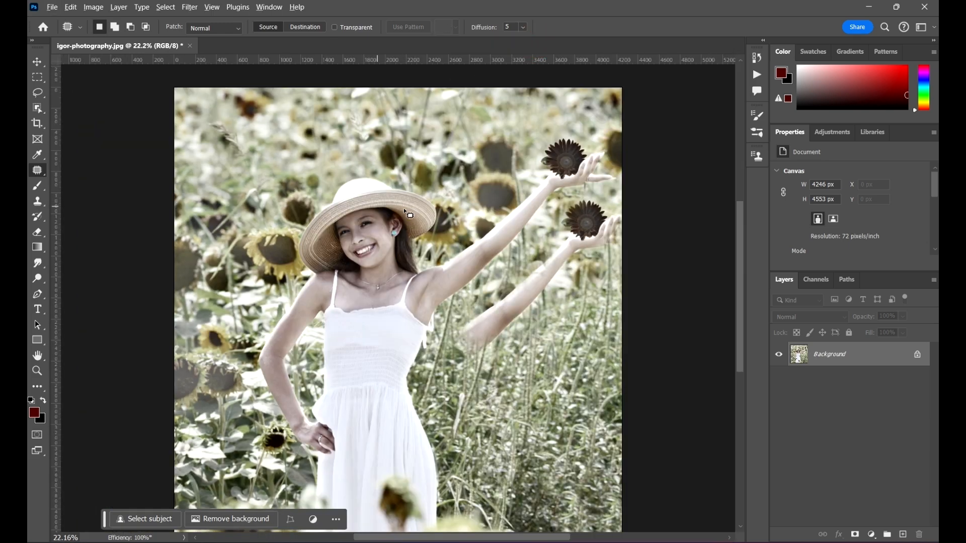
scroll(403, 207, "down", 2)
left_click(44, 60)
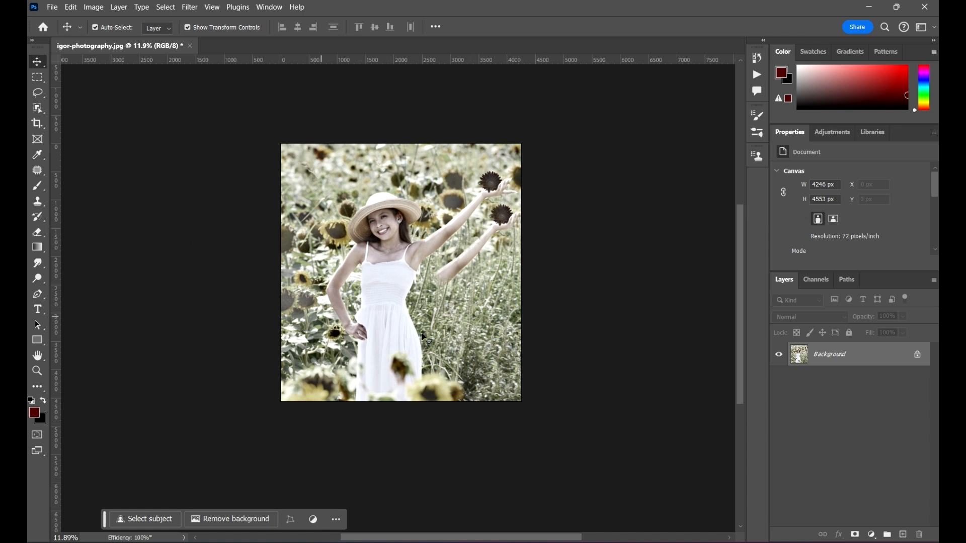
scroll(437, 256, "up", 2)
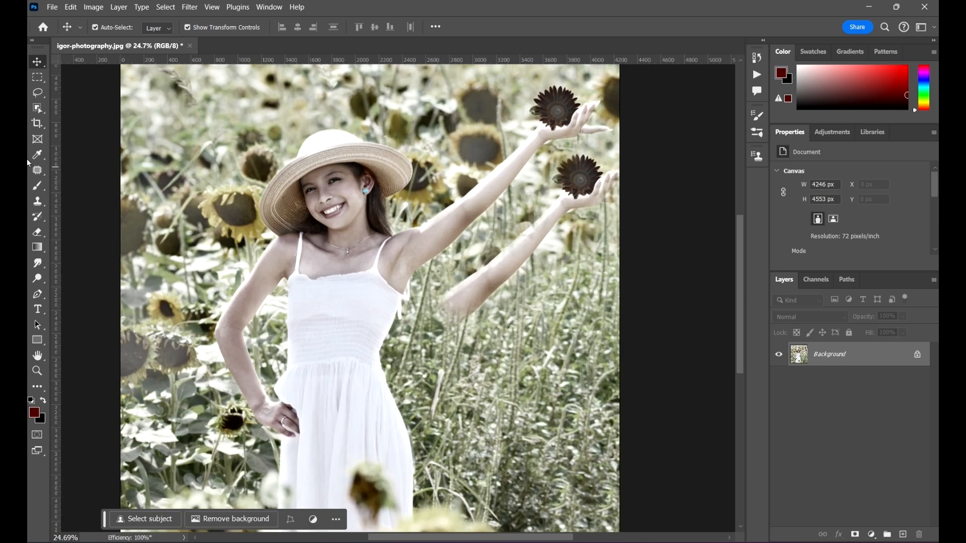
Step: Draw a dark red rectangle shape of about 1056 × 657 px on the field below the cloned arm
left_click(38, 340)
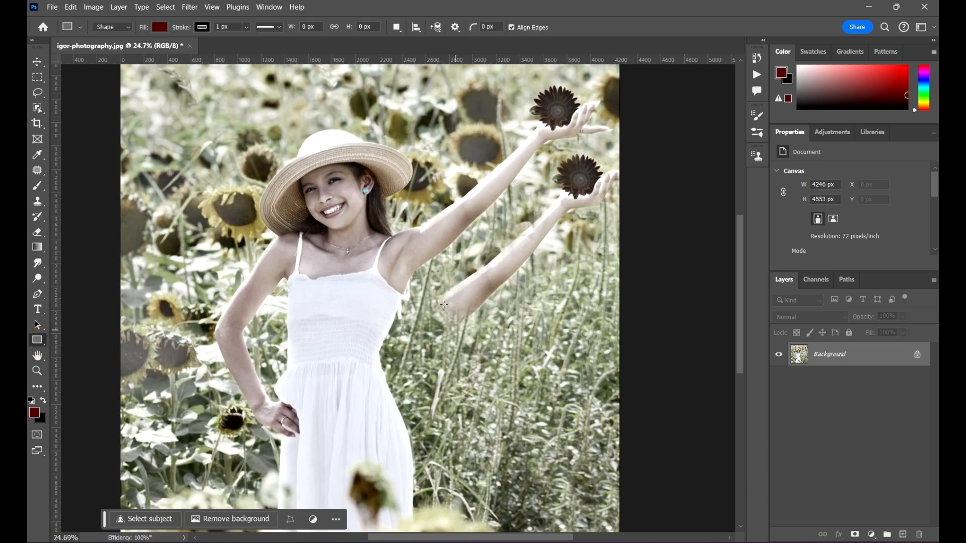
scroll(434, 283, "down", 1)
left_click_drag(434, 283, 557, 360)
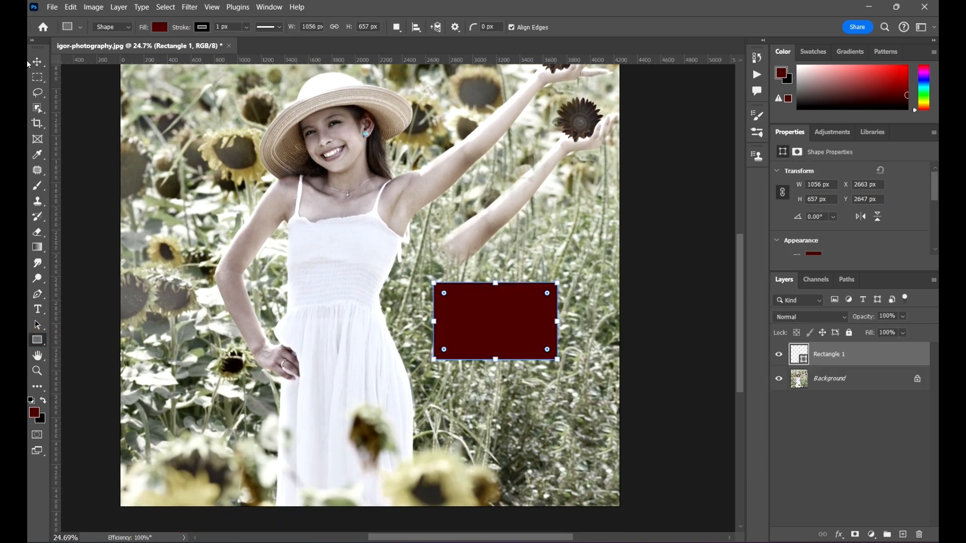
Step: Nudge the selected rectangle to the right in 1 px increments until its X position is 2678 px
left_click(44, 59)
scroll(670, 351, "up", 4)
left_click(695, 315)
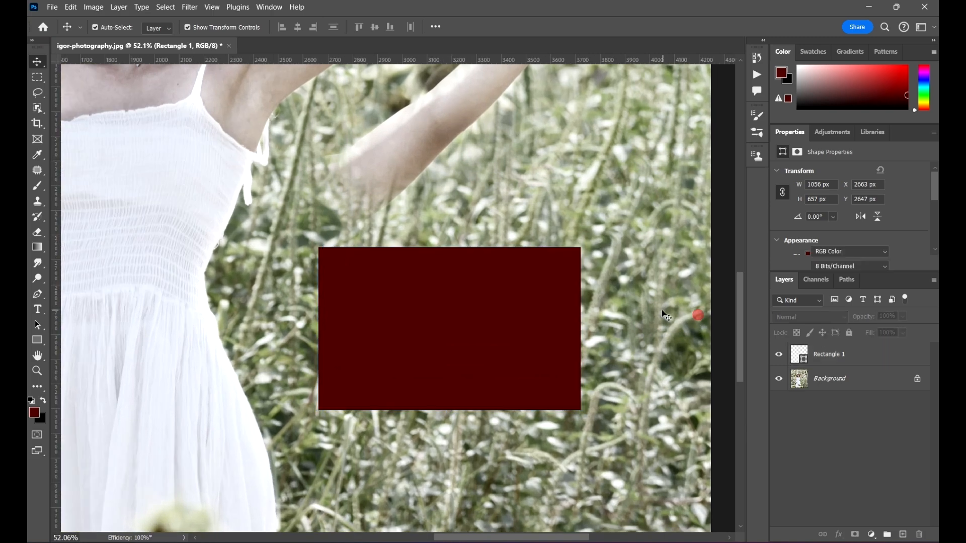
left_click_drag(636, 343, 594, 348)
left_click(446, 309)
scroll(586, 325, "up", 1)
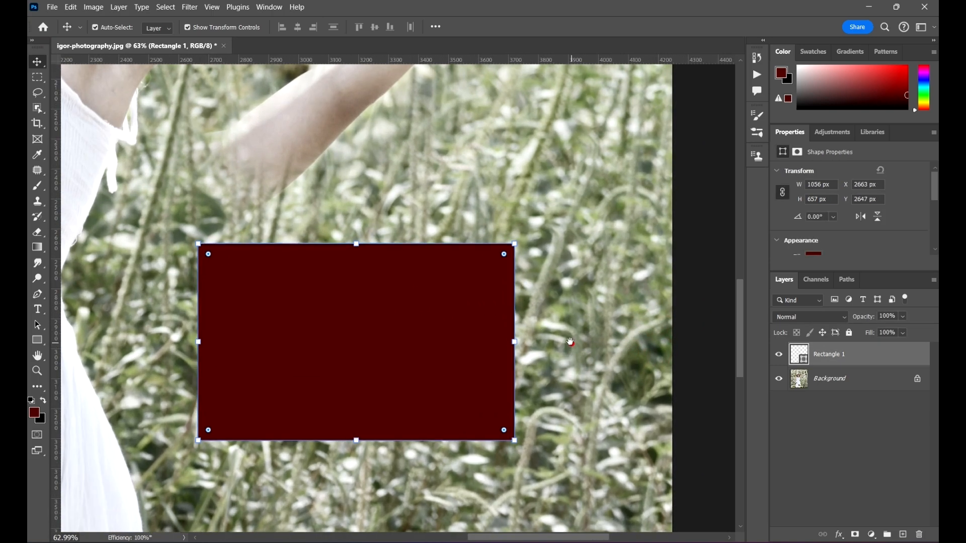
left_click_drag(569, 340, 557, 330)
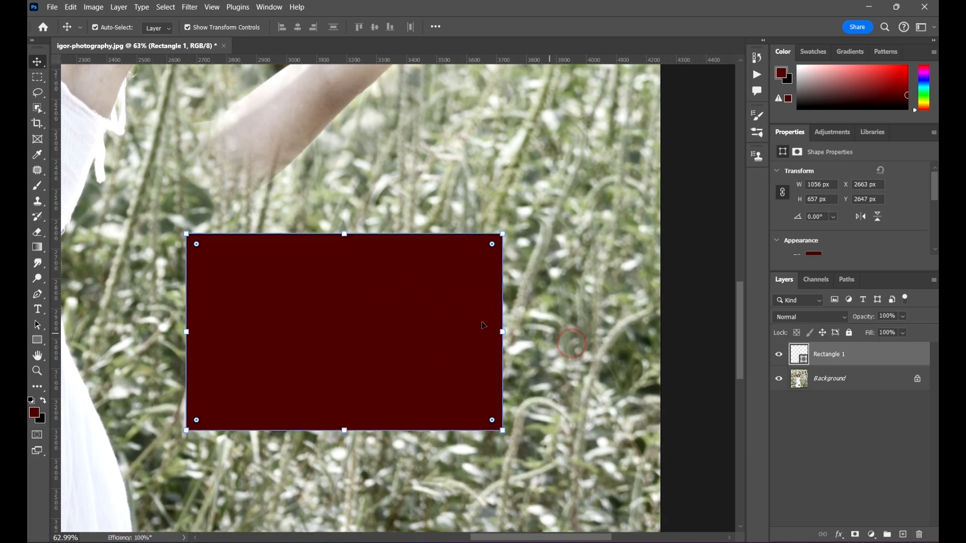
key("Right")
key("Right")
key("Right")
key("Right")
key("Right")
key("Right")
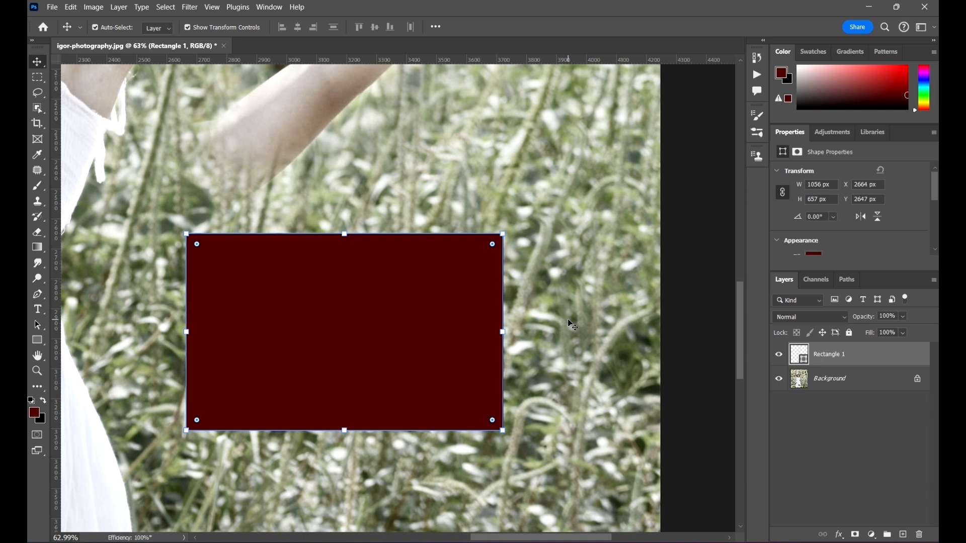
key("Right")
key("Right")
key("Right")
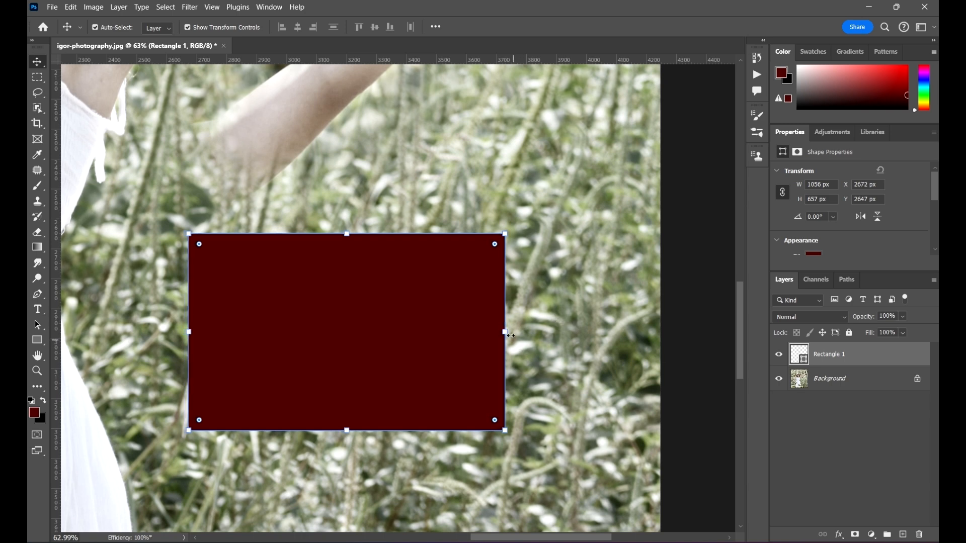
scroll(518, 332, "down", 1)
scroll(508, 297, "up", 6)
scroll(523, 298, "down", 1)
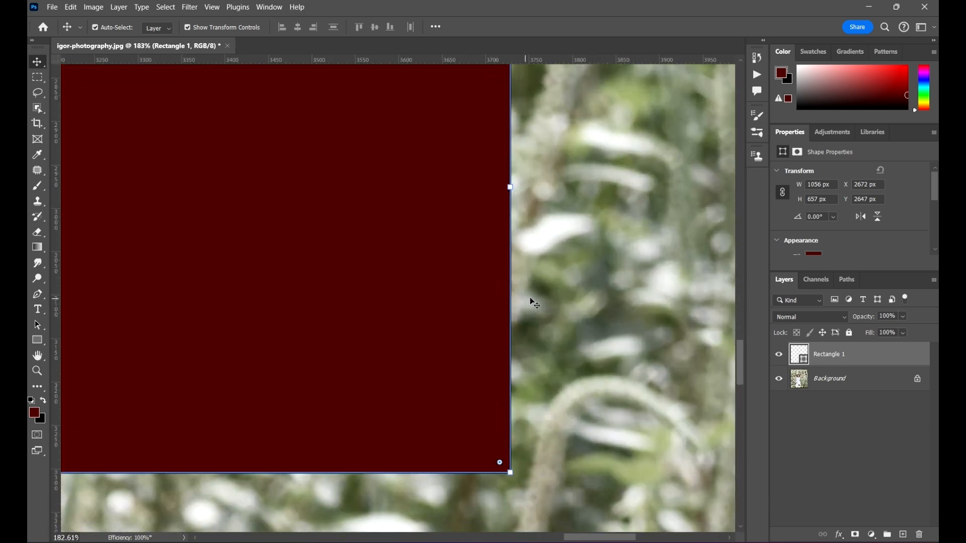
key("Right")
key("Right")
key("Right")
key("Right")
key("Right")
key("Right")
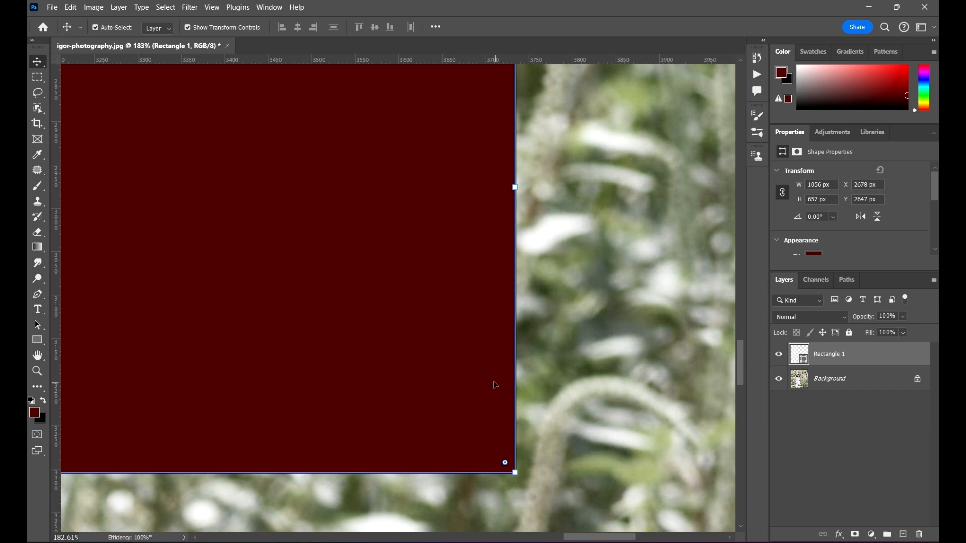
Step: Nudge the rectangle further right in 10 px increments until its X position is 2808 px
key("alt")
key("shift+Right")
key("shift+Right")
key("shift+Right")
key("shift+Right")
key("shift+Right")
key("shift+Right")
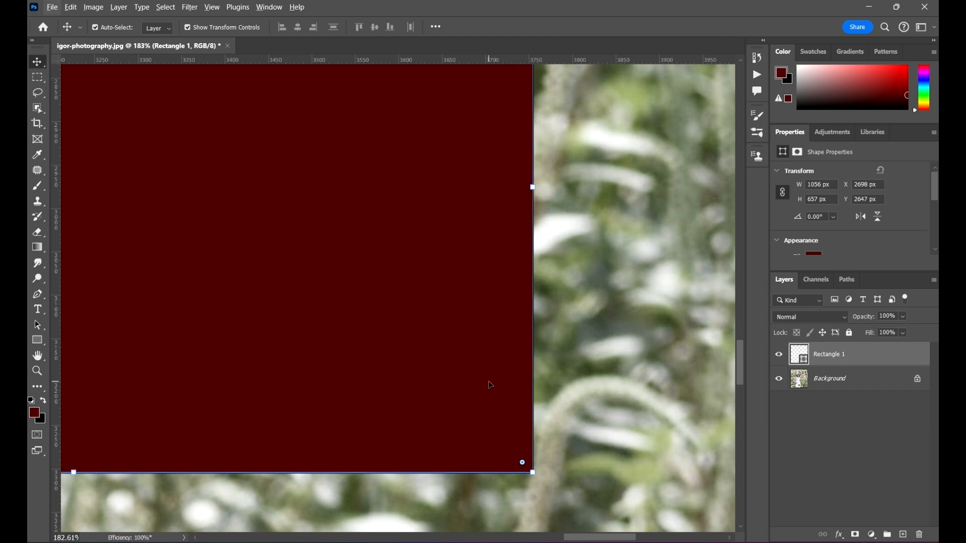
key("shift+Right")
key("shift+Right")
key("shift+Right")
key("shift+Right")
key("shift+Right")
key("shift+Right")
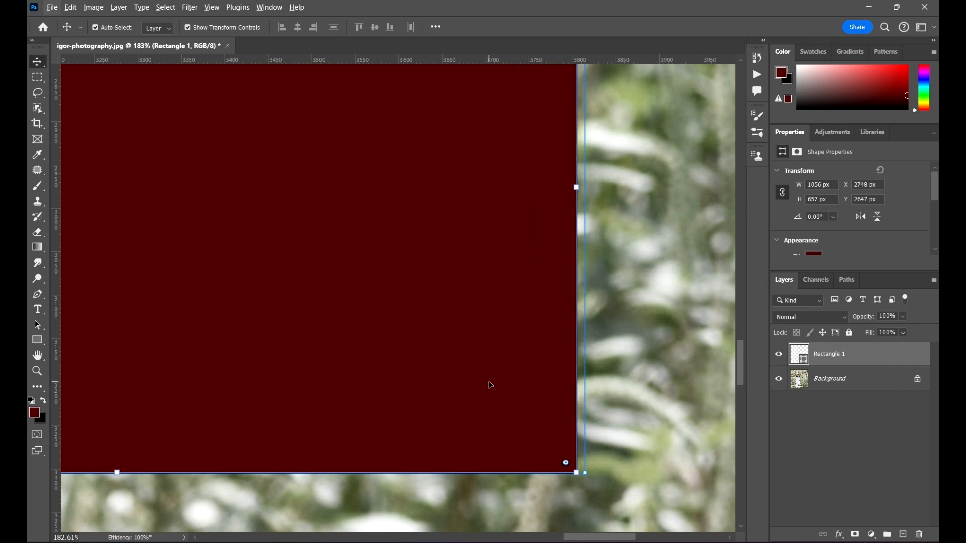
key("shift+Right")
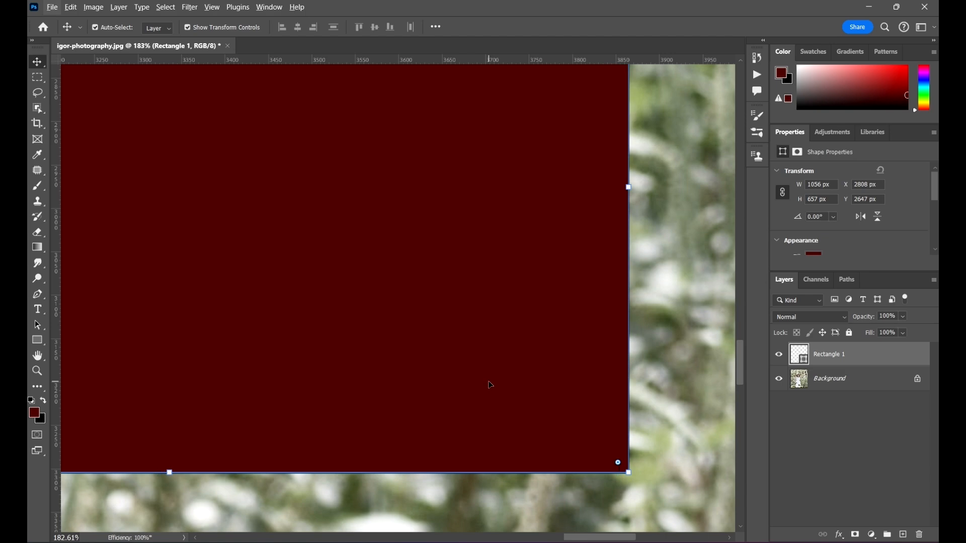
Step: Lower the rectangle layer's opacity in stages to 80, 60, 50, 40 and 30%, and deselect the layer
scroll(491, 385, "down", 5)
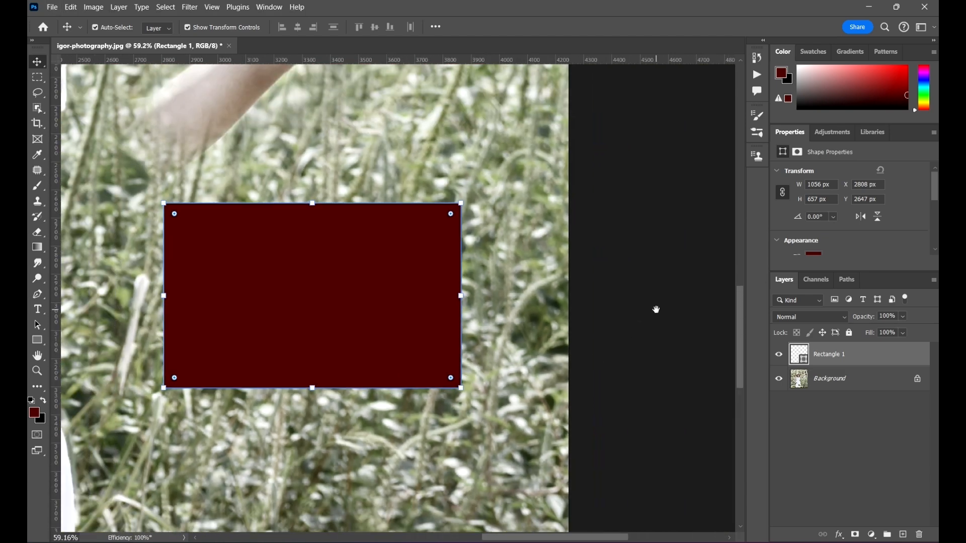
left_click_drag(656, 310, 694, 296)
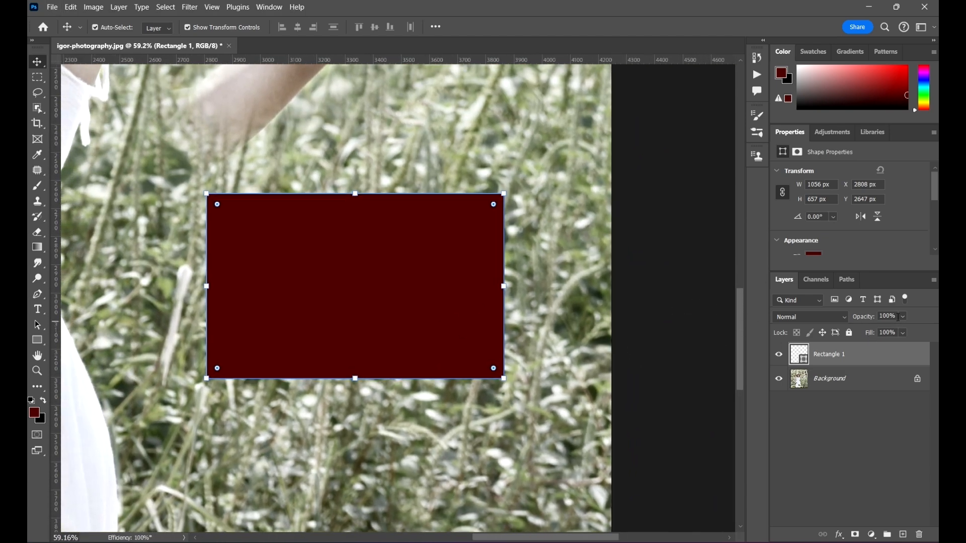
left_click(890, 315)
key("Down")
key("Down")
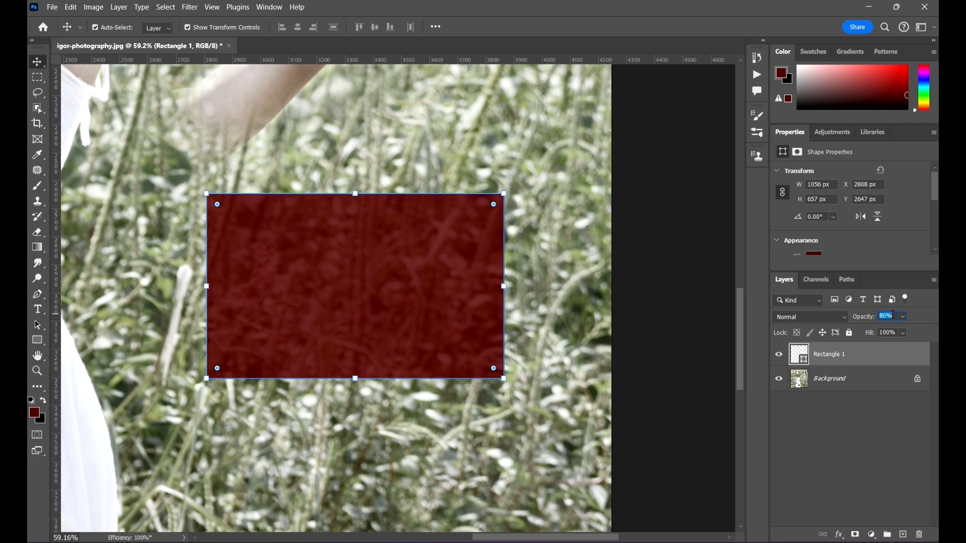
type("60")
key("Return")
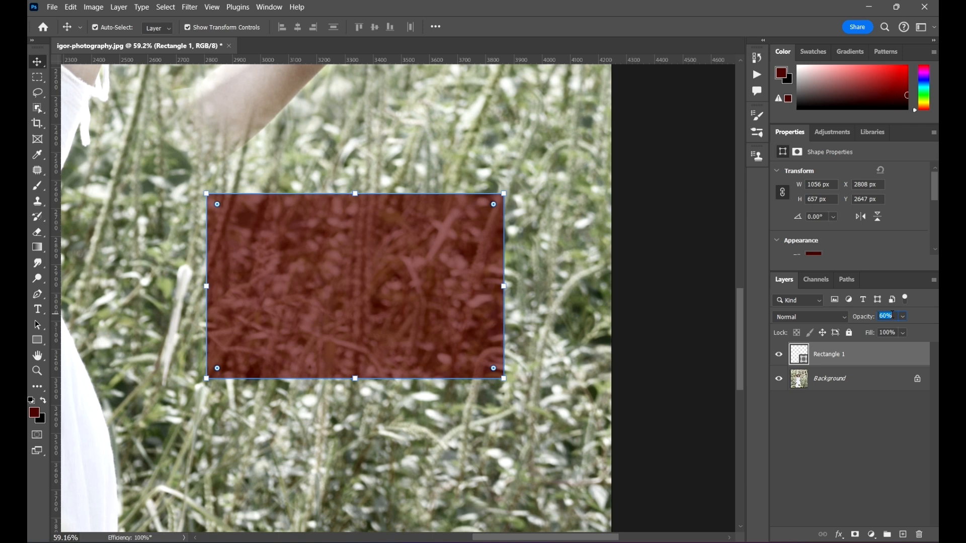
type("50")
key("Return")
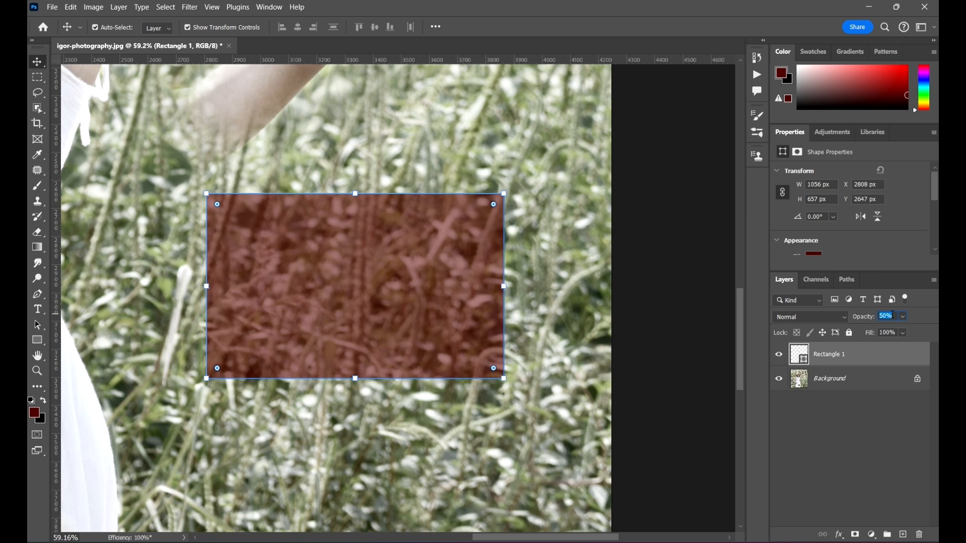
type("40")
key("Return")
type("30")
key("Return")
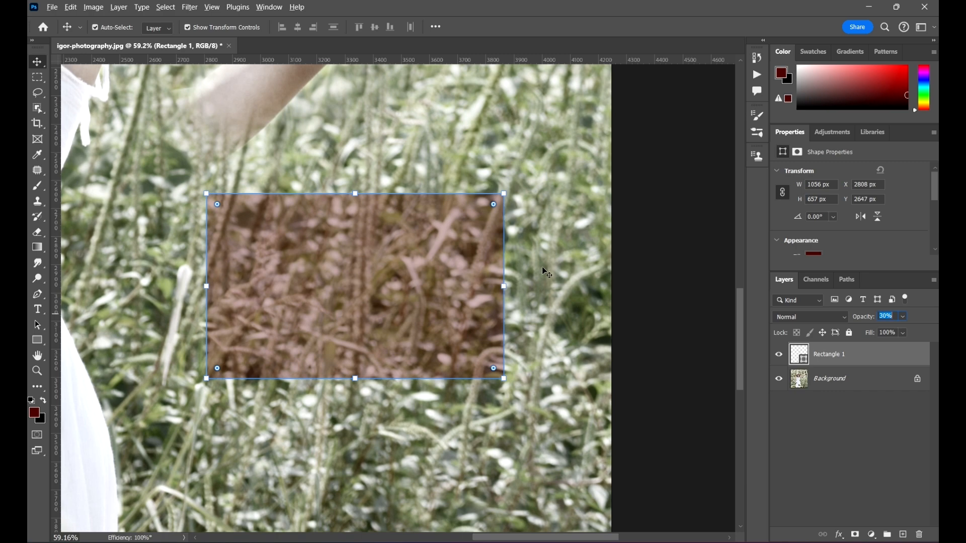
left_click(658, 317)
Step: Select the semi-transparent rectangle on the field and delete its layer
scroll(473, 250, "down", 3)
scroll(499, 251, "down", 3)
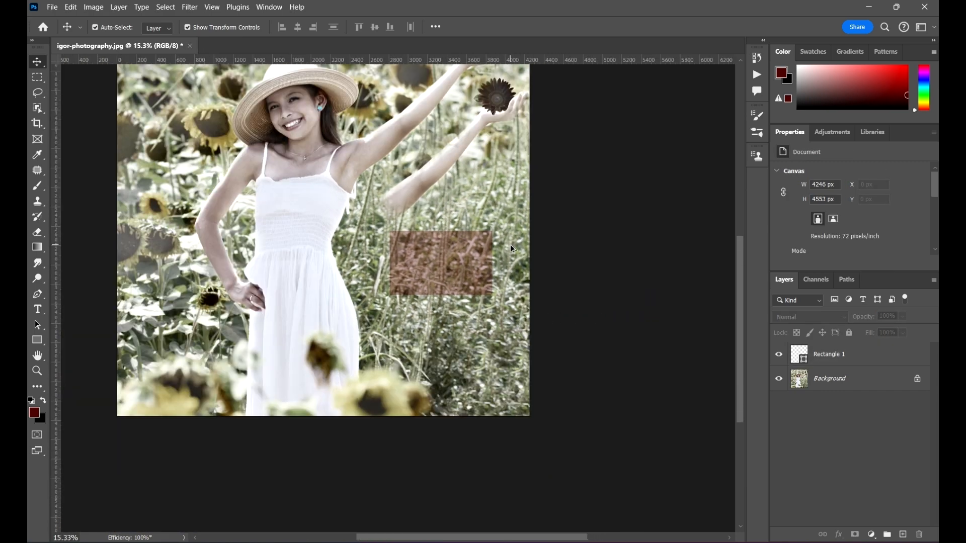
left_click_drag(446, 323, 471, 330)
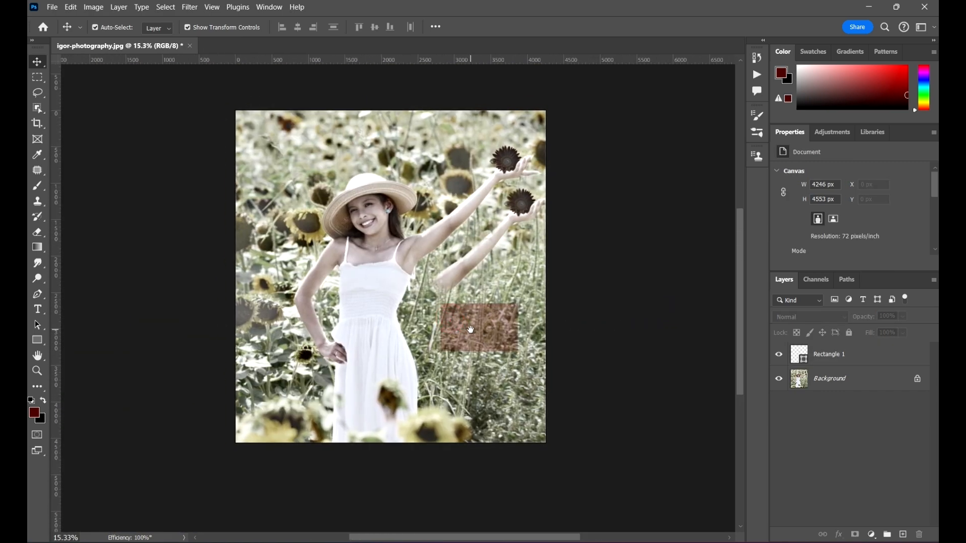
left_click(468, 322)
scroll(468, 322, "up", 1)
left_click(919, 534)
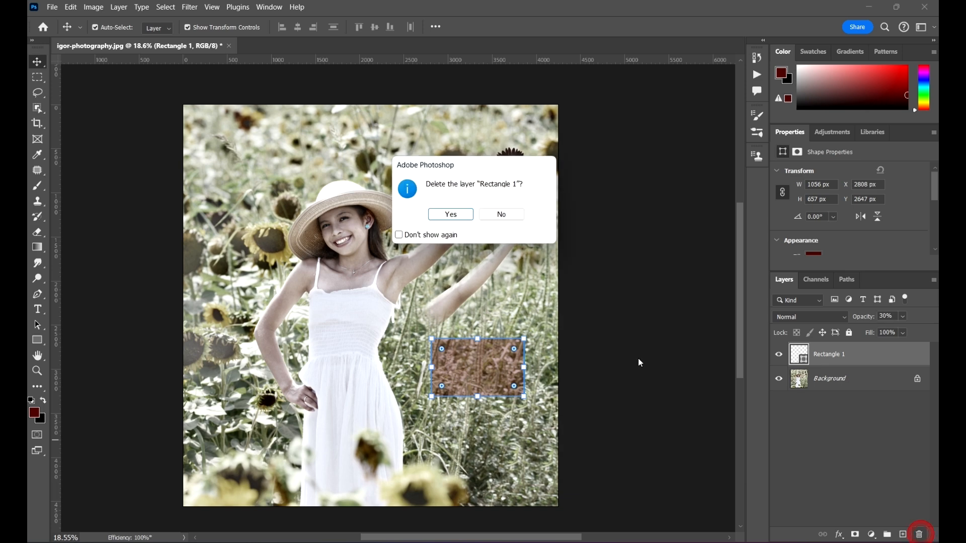
left_click(450, 214)
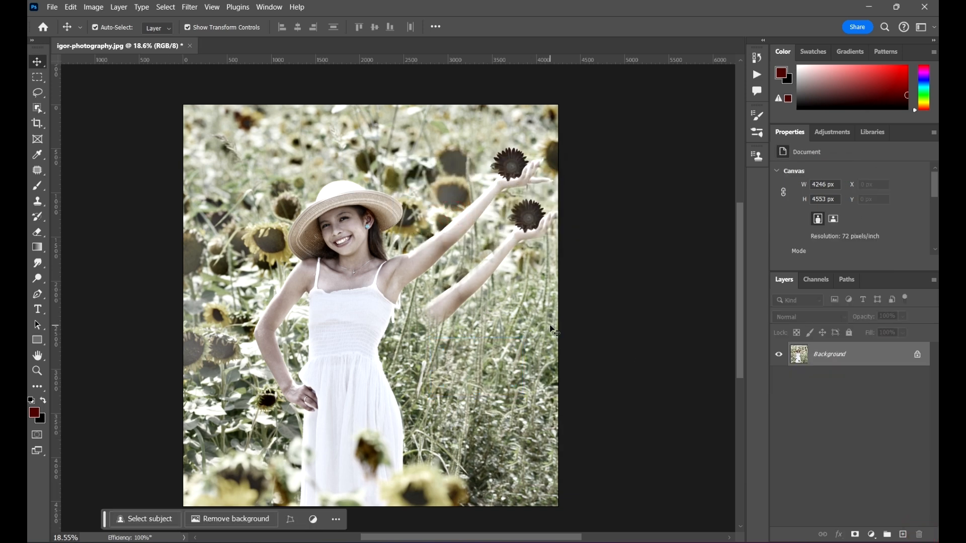
Step: Close igor-photography.jpg without saving its changes
scroll(329, 130, "down", 2)
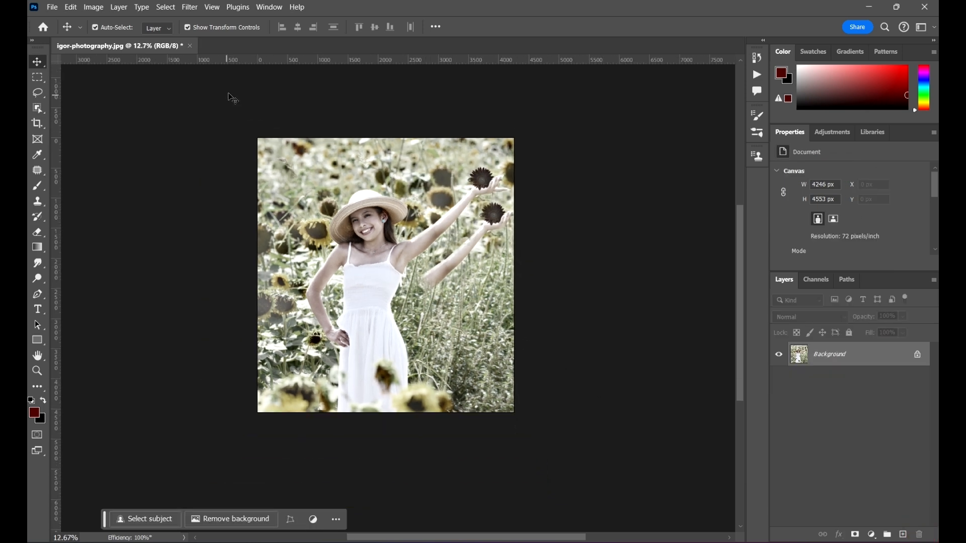
scroll(486, 261, "up", 2)
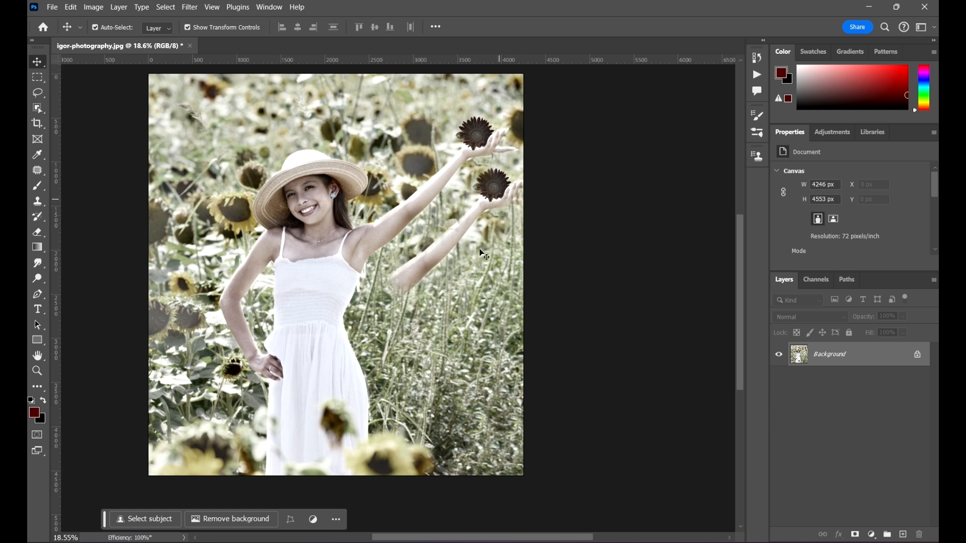
left_click(193, 46)
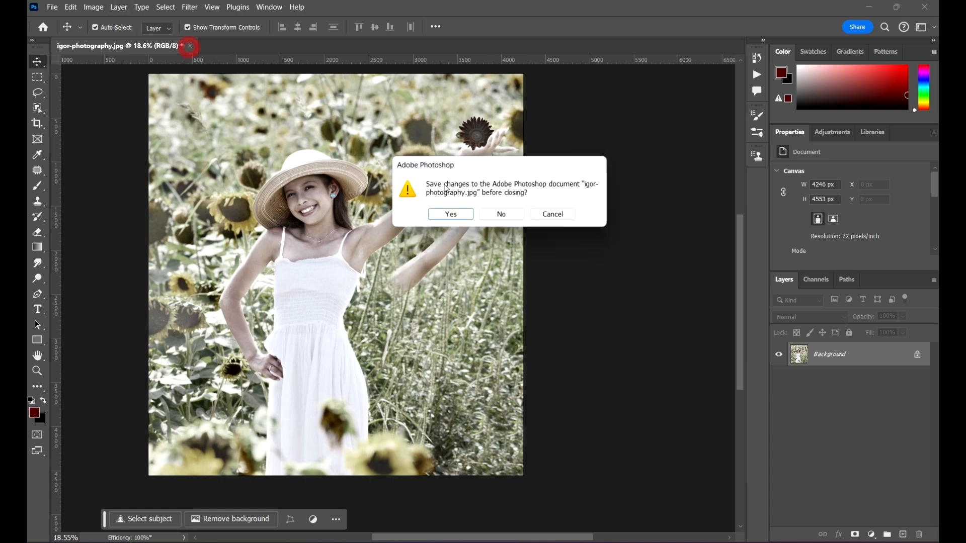
left_click(501, 212)
Step: Open igor-photography.jpg and jonathan-borba.jpg together from the 03 Workflow and Shortcuts folder, and bring igor-photography.jpg to the front
left_click(52, 7)
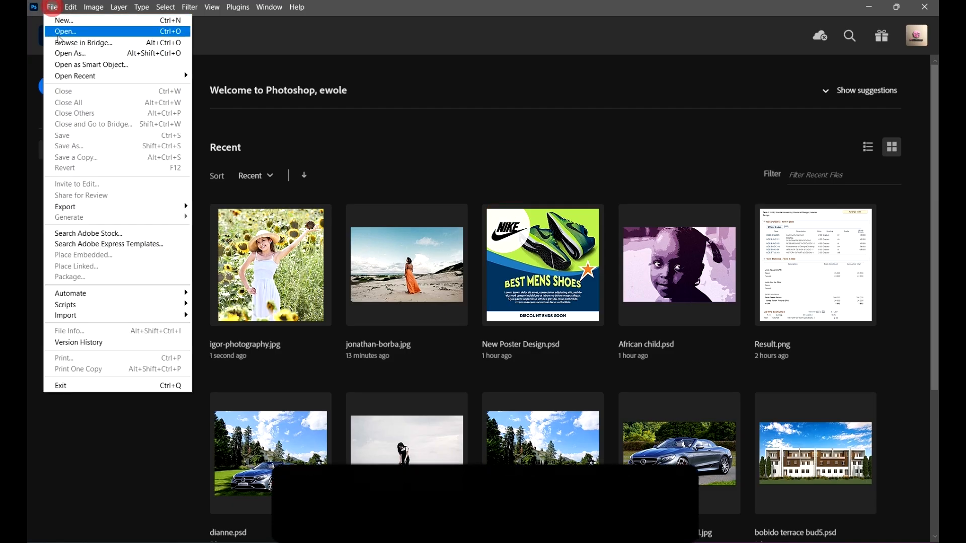
left_click(54, 24)
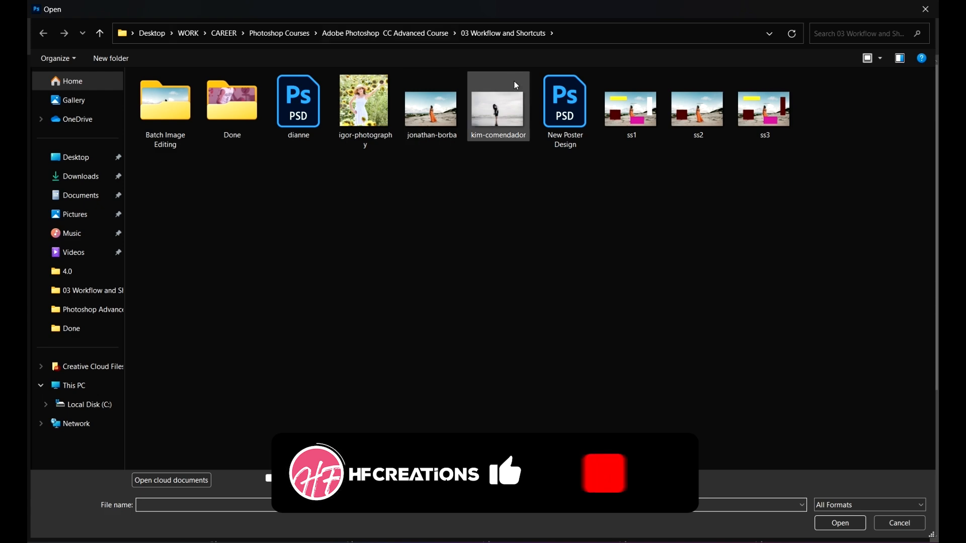
left_click(364, 108)
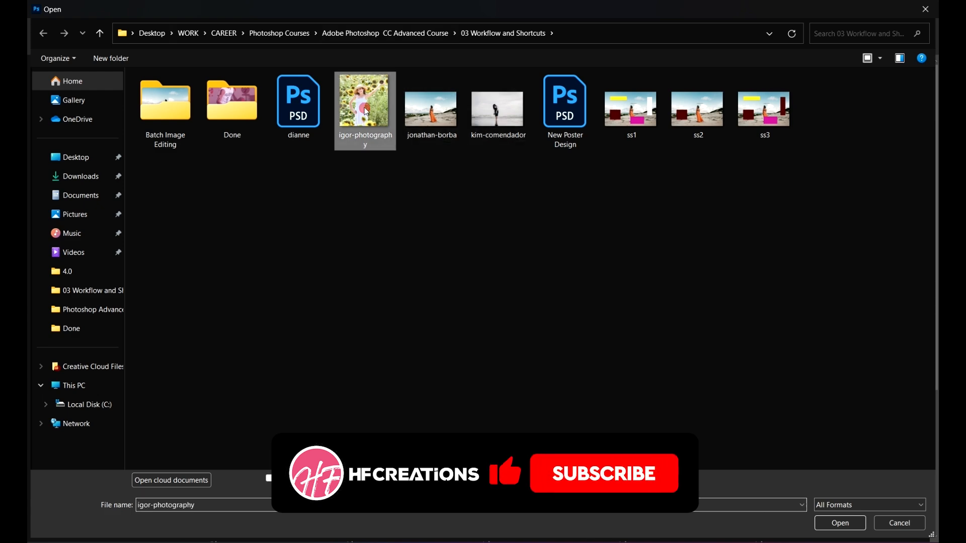
left_click(419, 118, "ctrl")
left_click(838, 524)
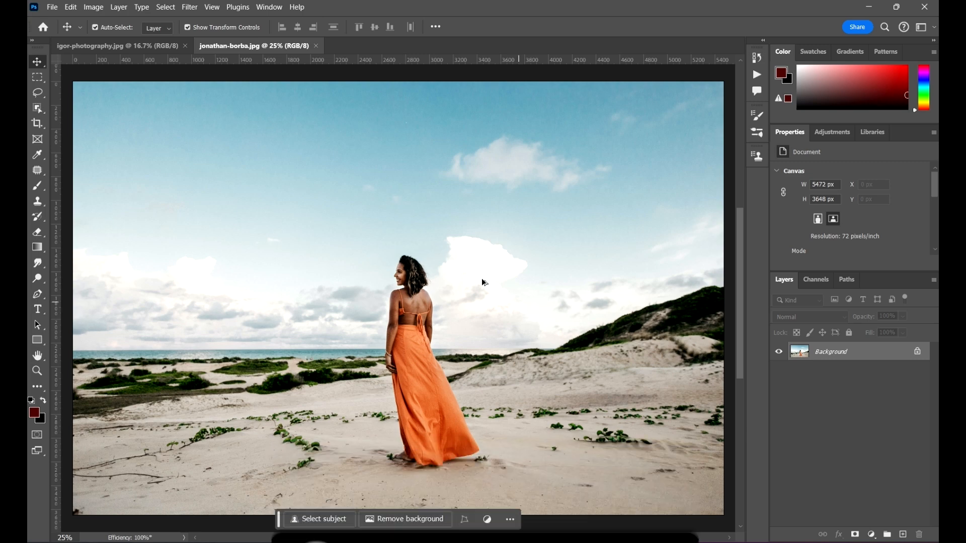
scroll(496, 266, "down", 5)
left_click(125, 38)
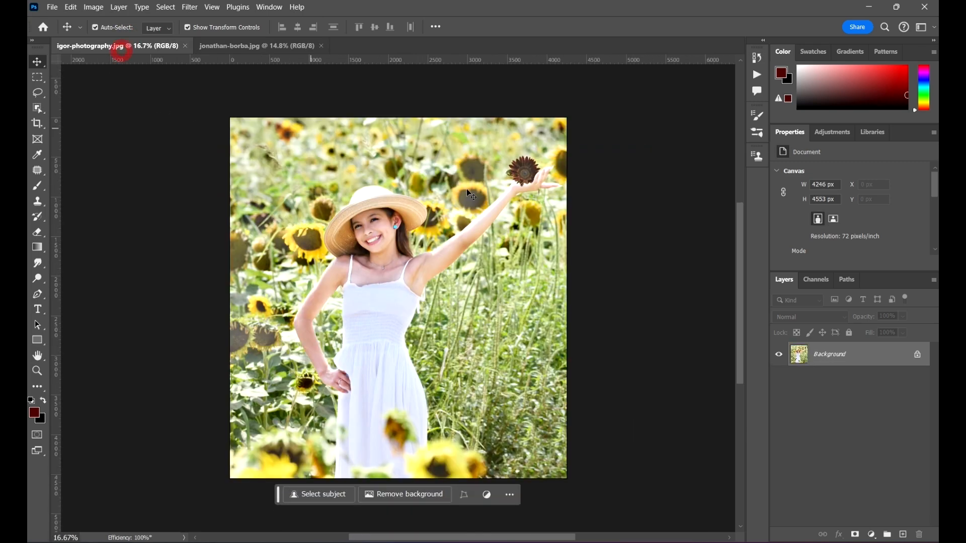
scroll(565, 321, "up", 1)
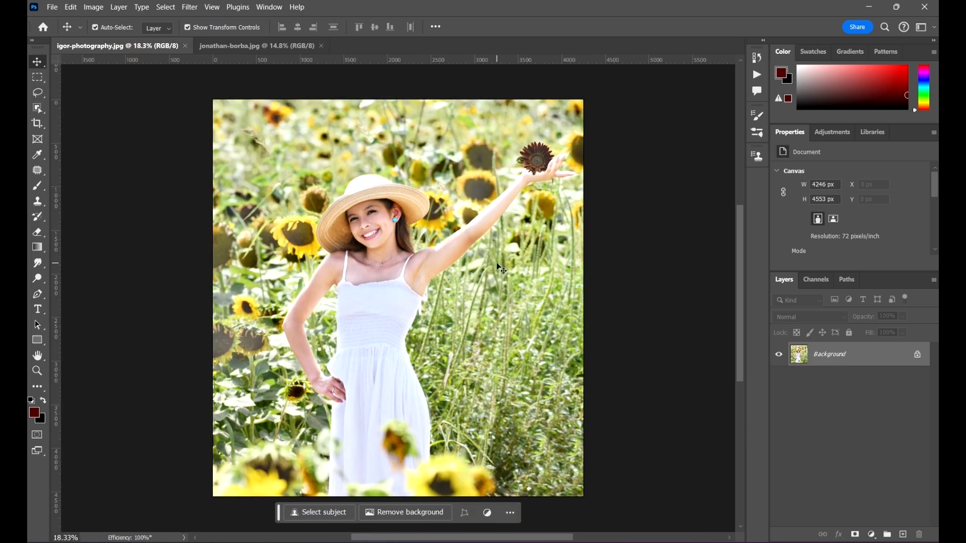
Step: With igor-photography.jpg in front, load its size and resolution into the Crop tool using the Front Image preset
key("c")
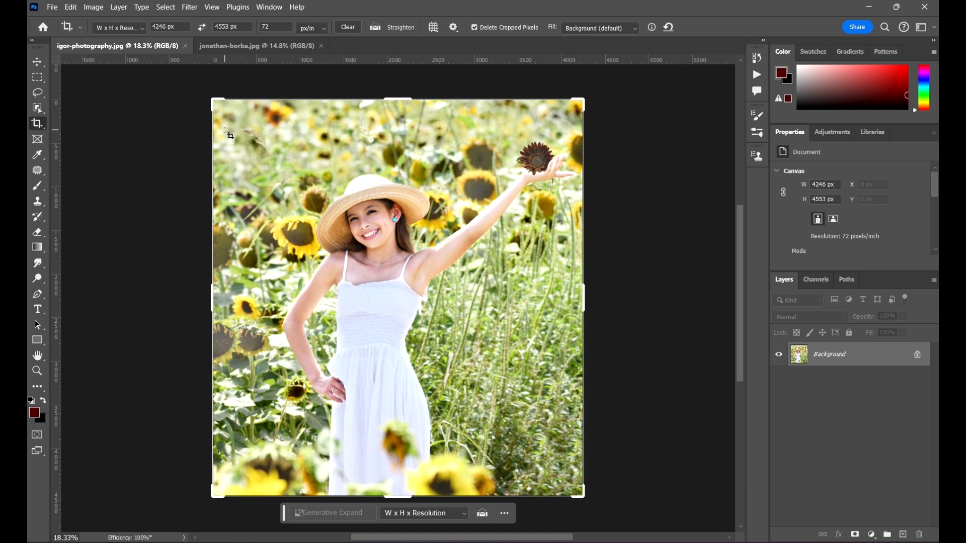
left_click(38, 62)
left_click(264, 46)
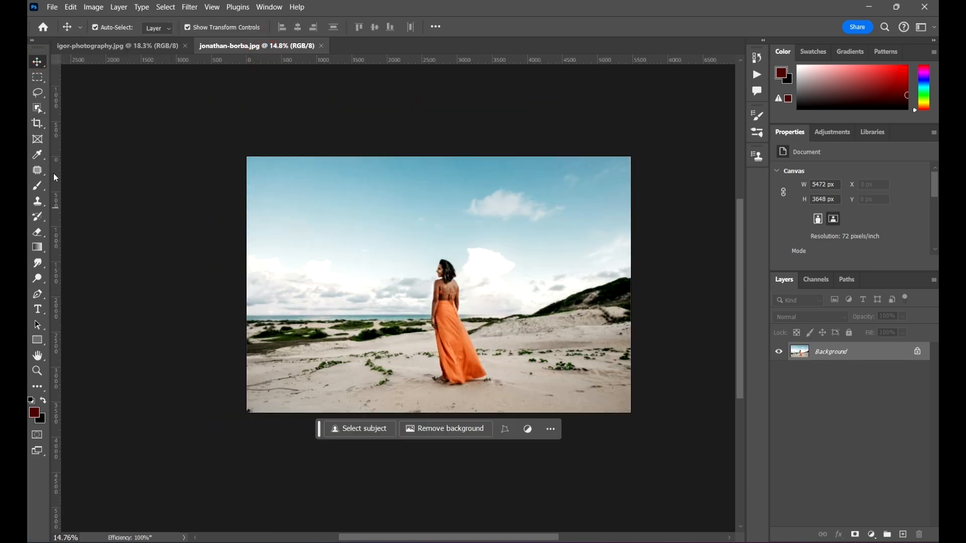
left_click(137, 47)
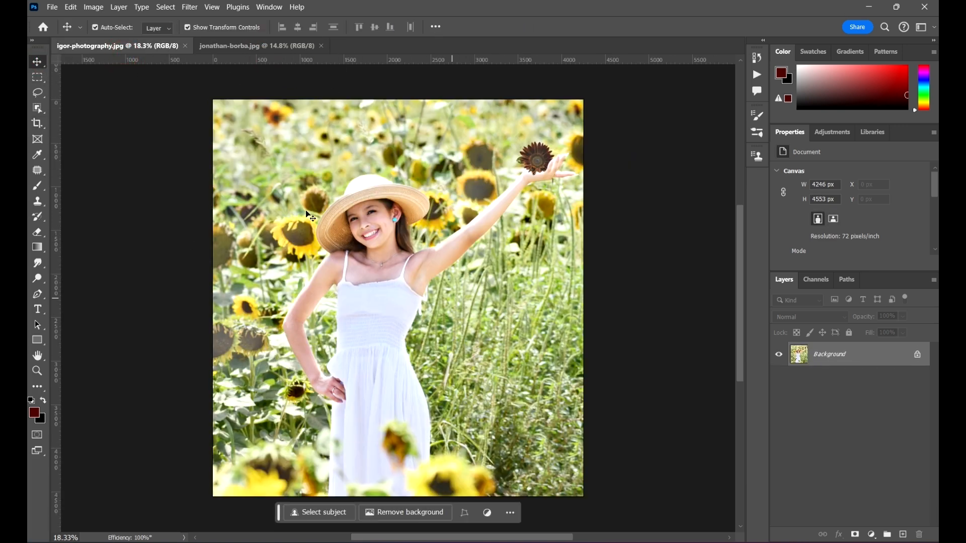
left_click(38, 124)
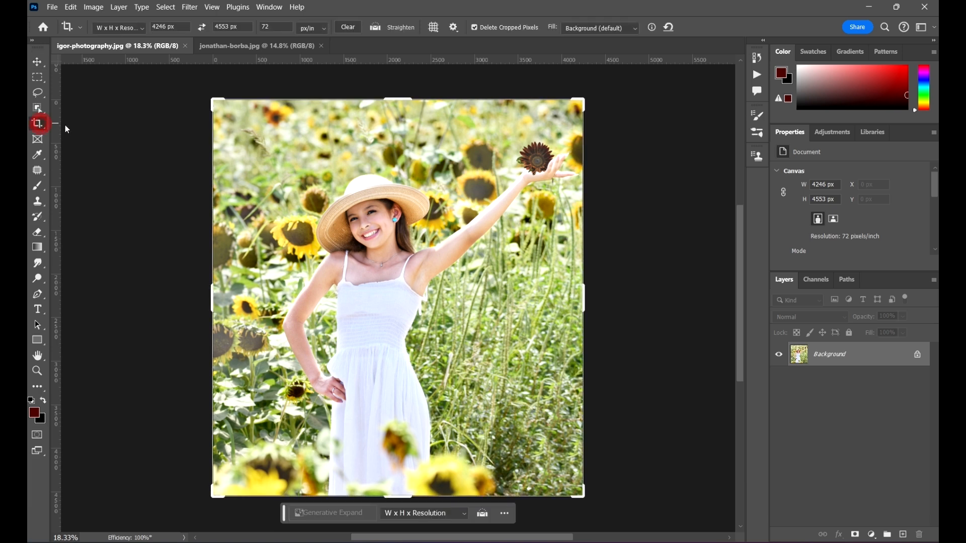
left_click(131, 29)
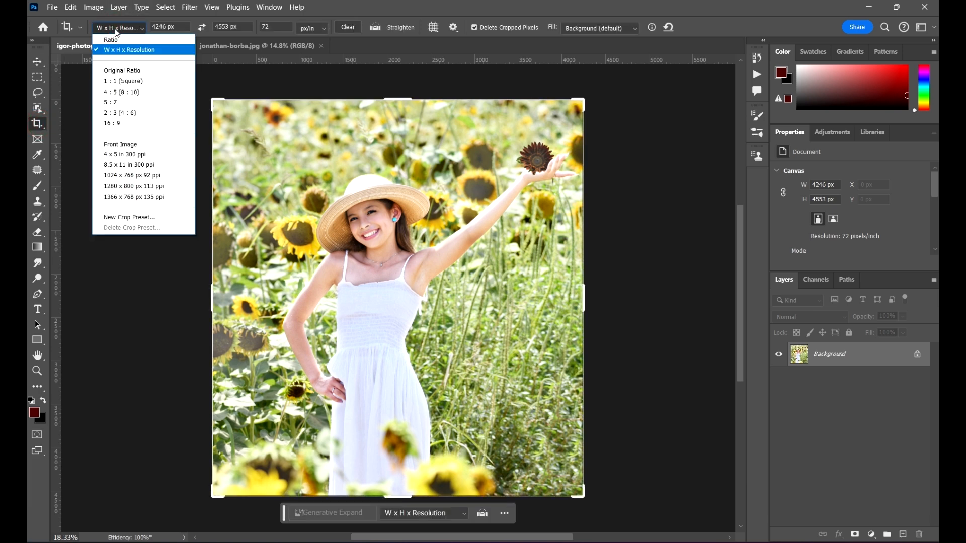
left_click(132, 146)
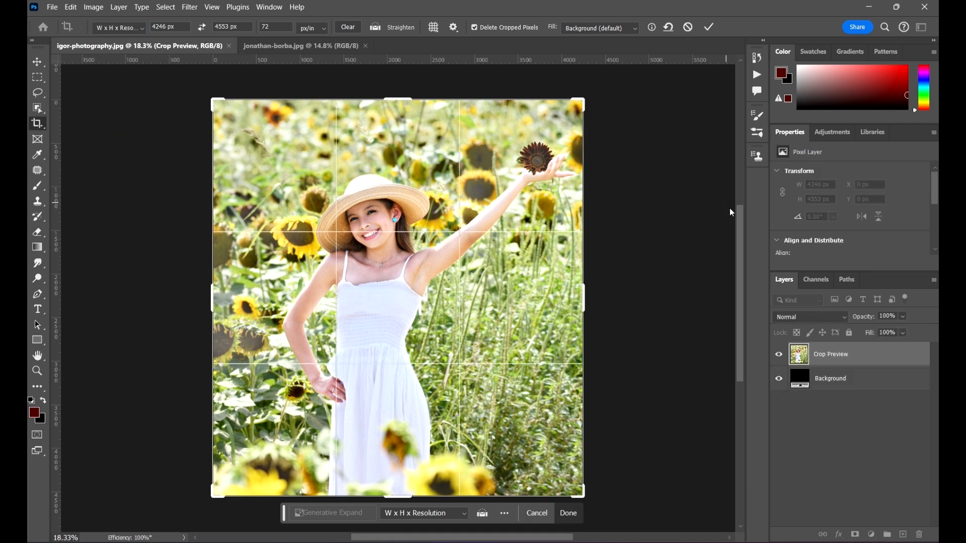
Step: Crop jonathan-borba.jpg to 4246 x 4553 px at 72 px/in, shifting the photo slightly left inside the crop frame
left_click(299, 46)
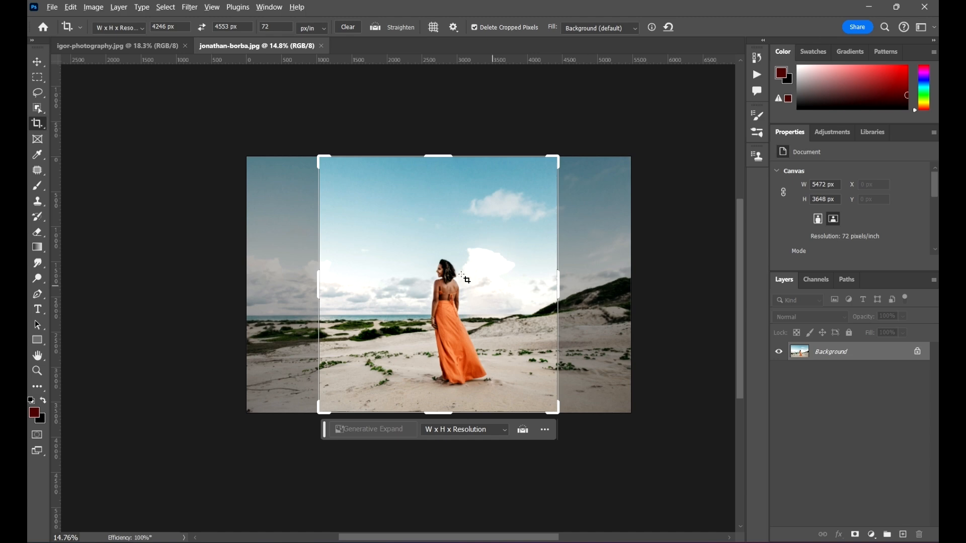
scroll(512, 245, "up", 5)
scroll(508, 218, "down", 5)
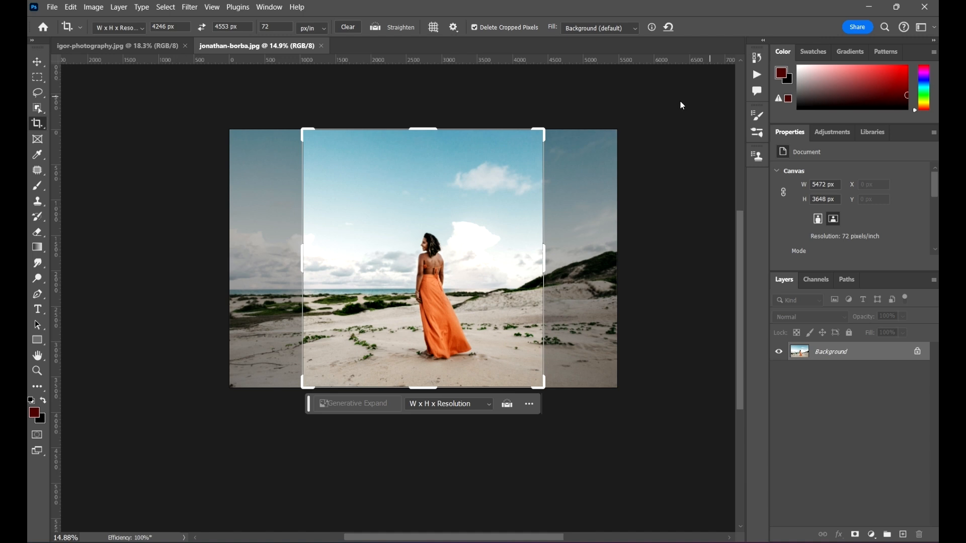
left_click(498, 258)
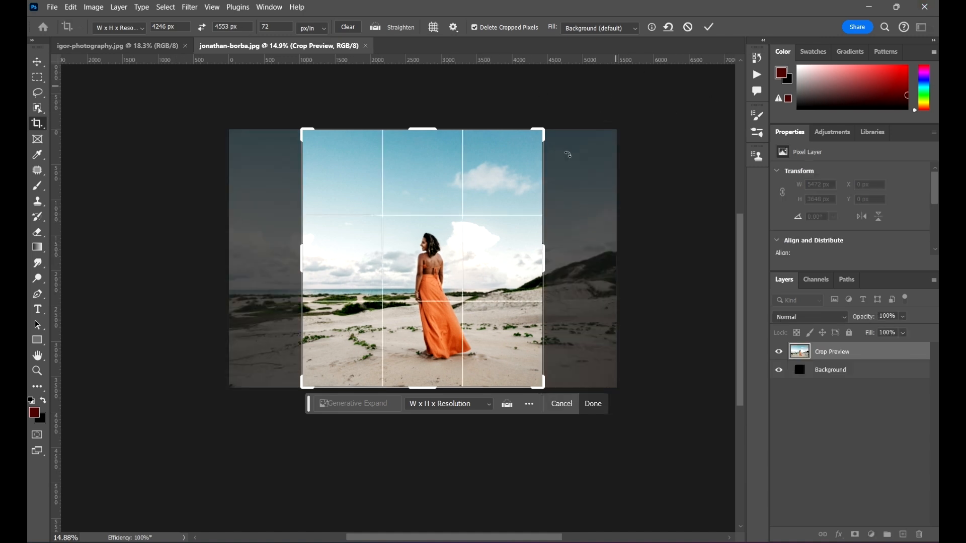
mouse_move(509, 266)
left_mouse_down()
mouse_move(487, 272)
mouse_move(502, 260)
mouse_move(473, 255)
mouse_move(542, 249)
mouse_move(475, 264)
mouse_move(507, 263)
left_mouse_up()
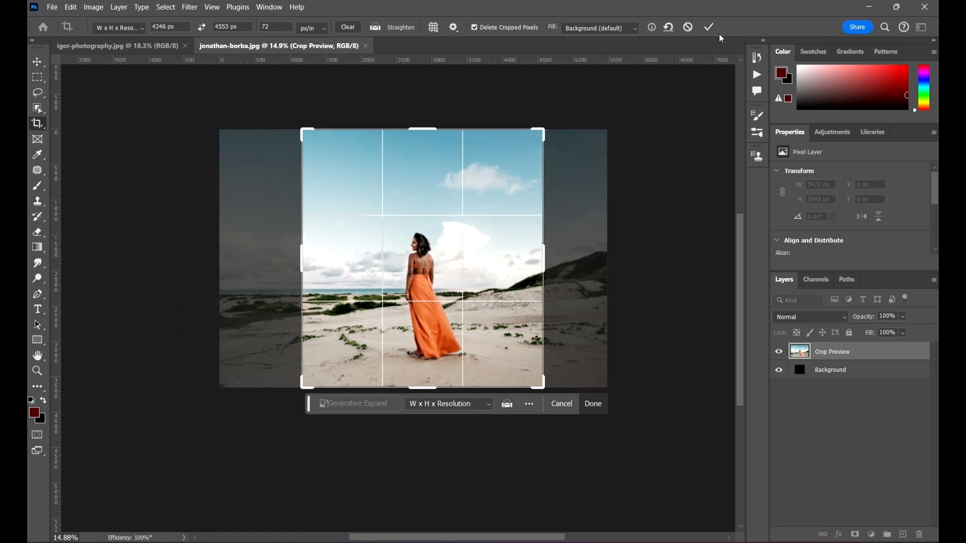
left_click(710, 30)
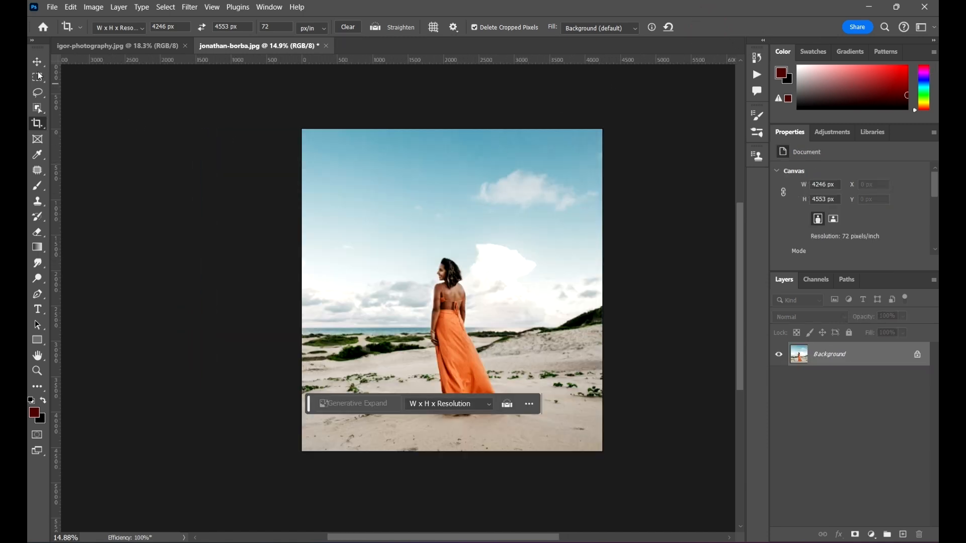
Step: Compare the cropped jonathan-borba.jpg with igor-photography.jpg, checking the crop width and height against both photos
left_click(152, 48)
left_click(246, 46)
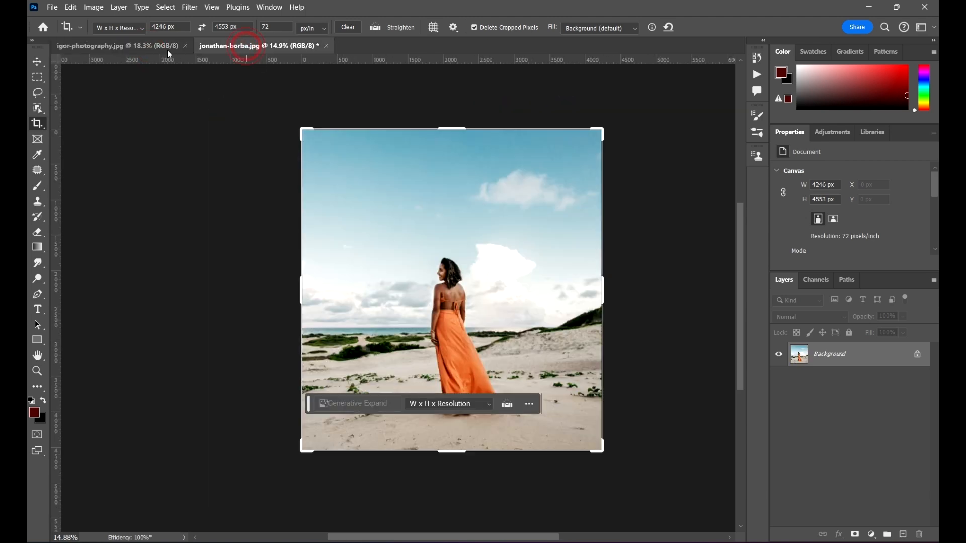
left_click(132, 47)
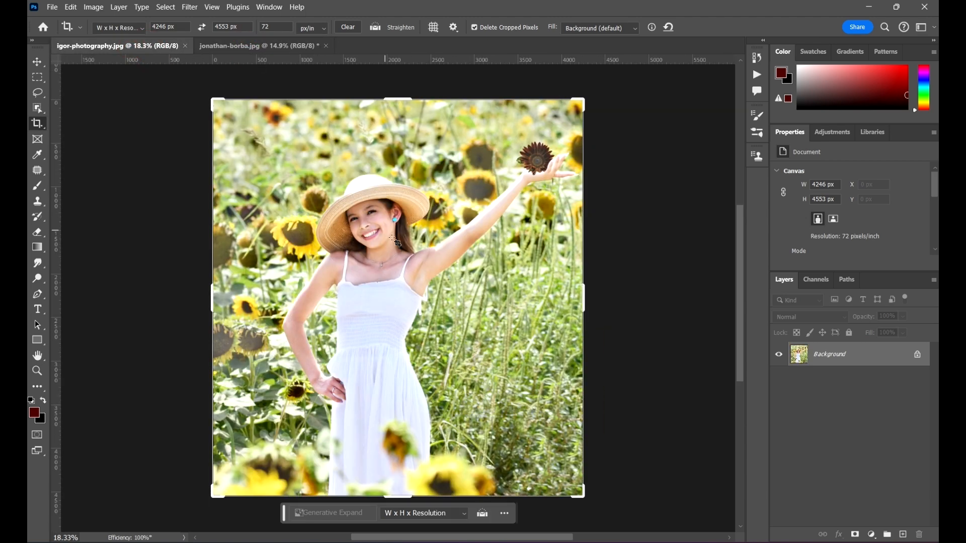
left_click(229, 46)
left_click(125, 46)
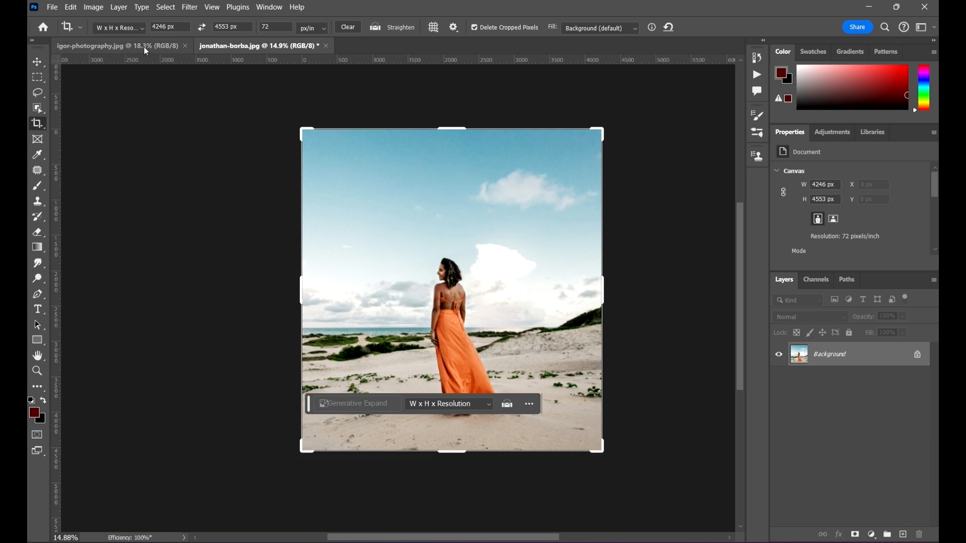
left_click_drag(177, 27, 128, 24)
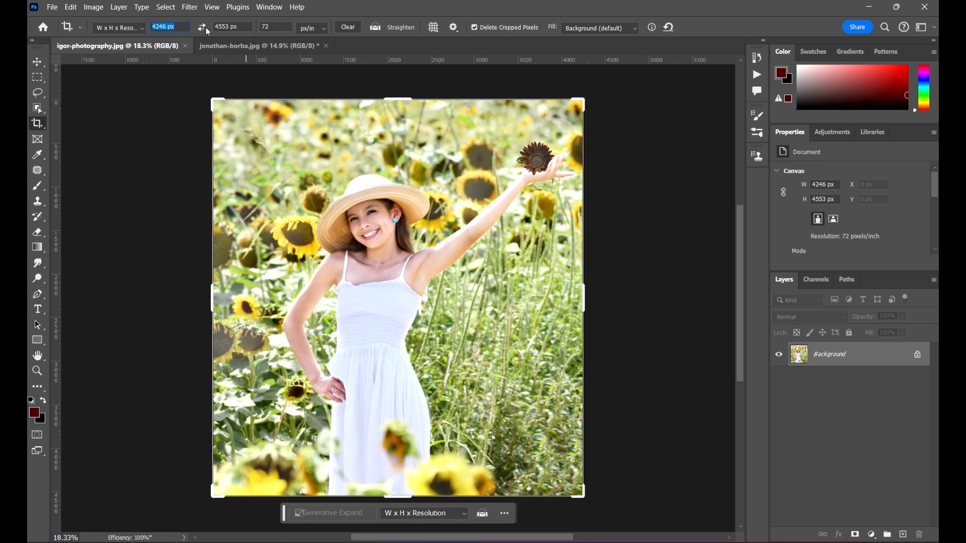
left_click_drag(247, 26, 215, 27)
left_click(225, 48)
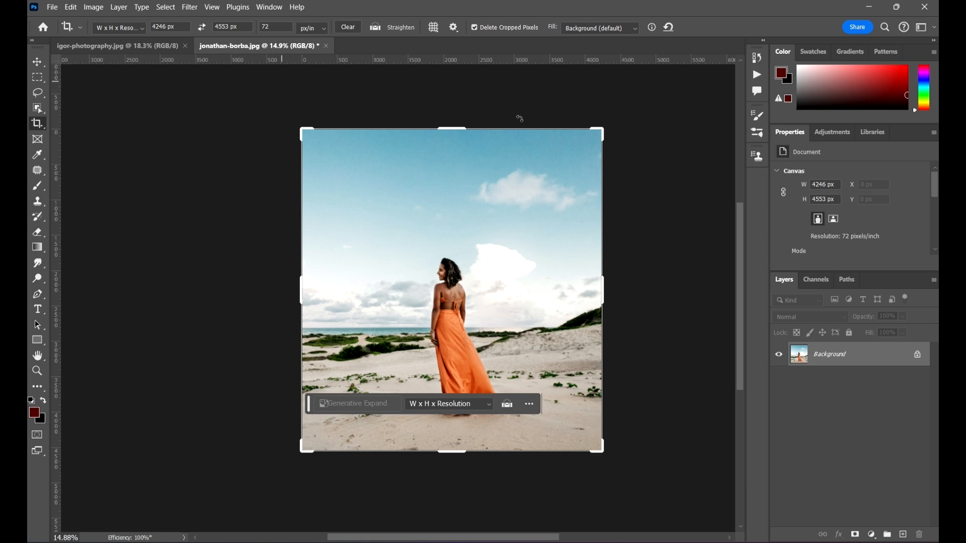
Step: Enlarge the view of the cropped beach photo and leave cropping by switching to the Move tool
scroll(452, 177, "up", 2)
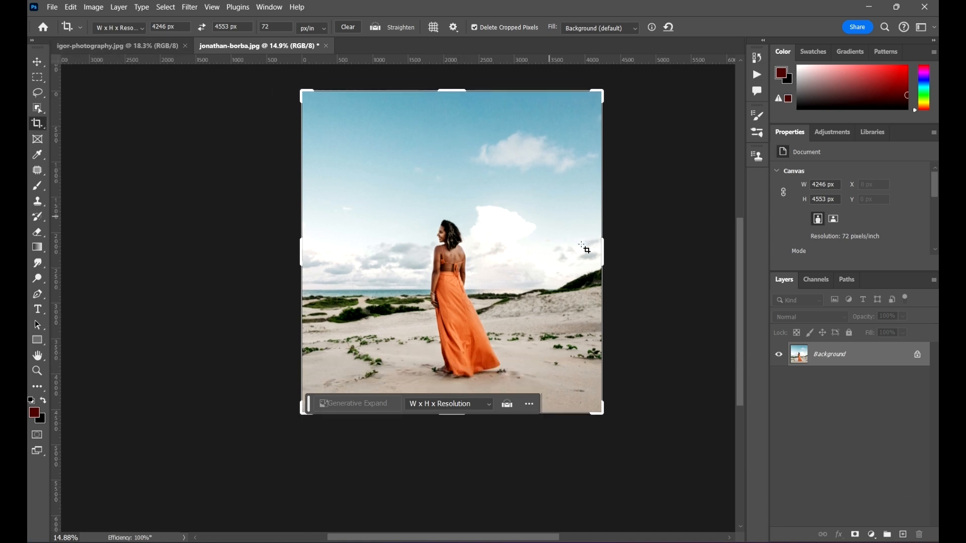
scroll(598, 202, "up", 2)
scroll(598, 201, "down", 4)
scroll(587, 207, "up", 1)
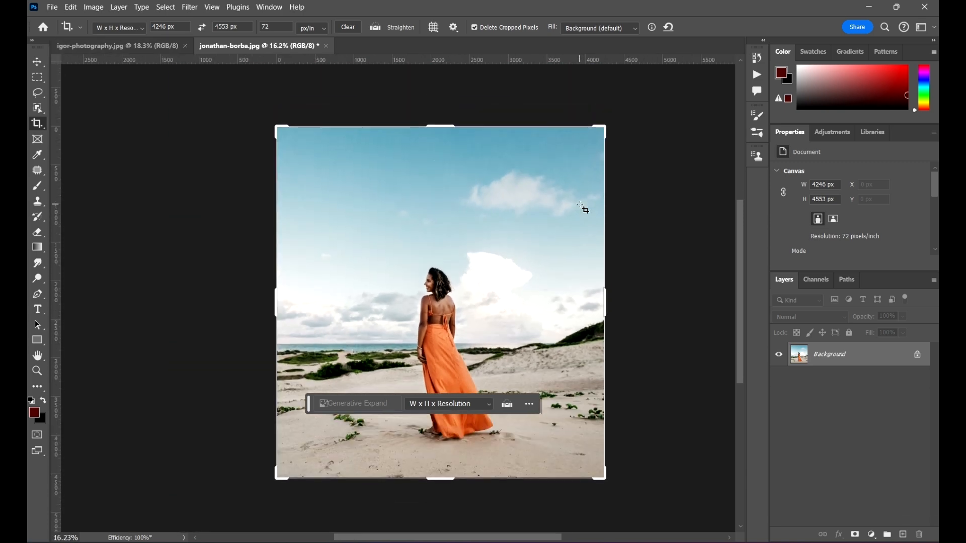
key("v")
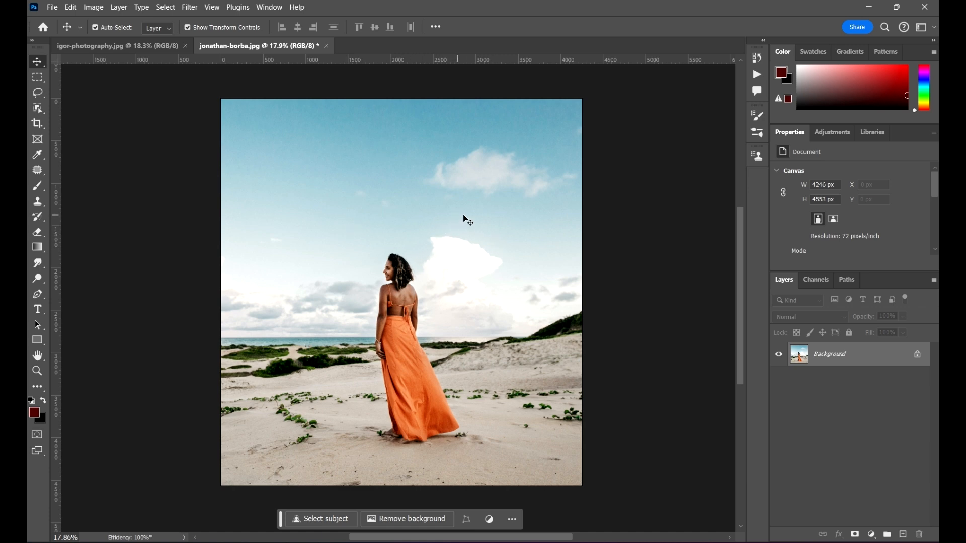
Step: Open New Poster Design.psd from the 03 Workflow and Shortcuts folder
left_click(52, 7)
left_click(81, 31)
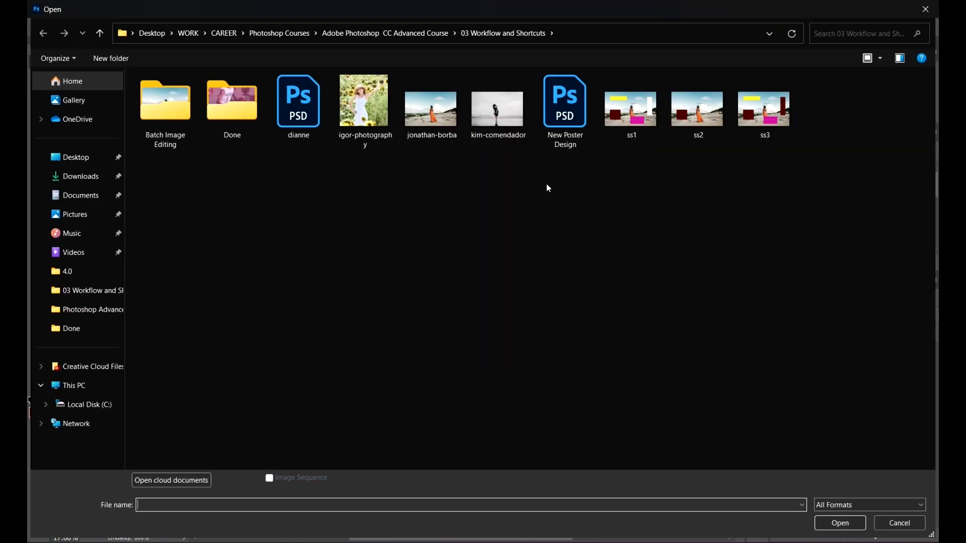
left_click(563, 116)
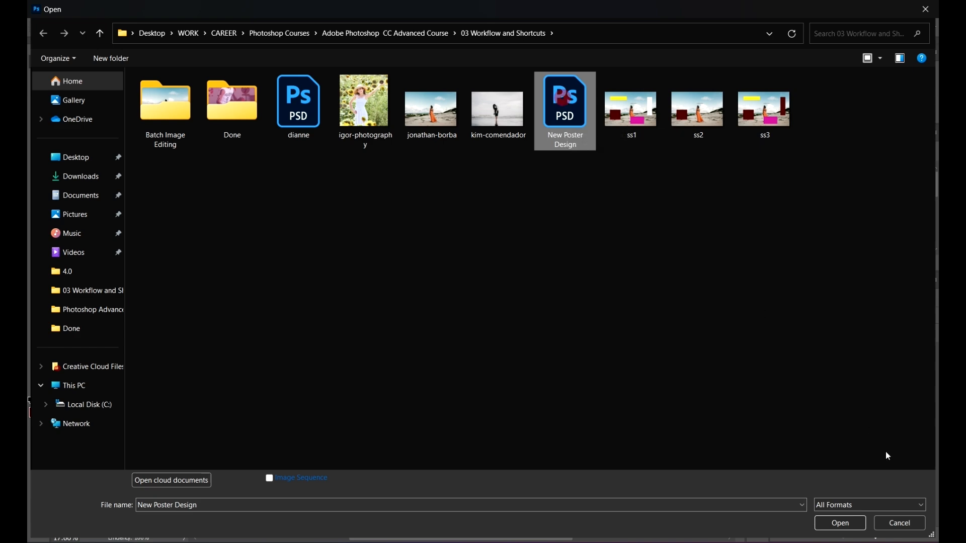
left_click(840, 523)
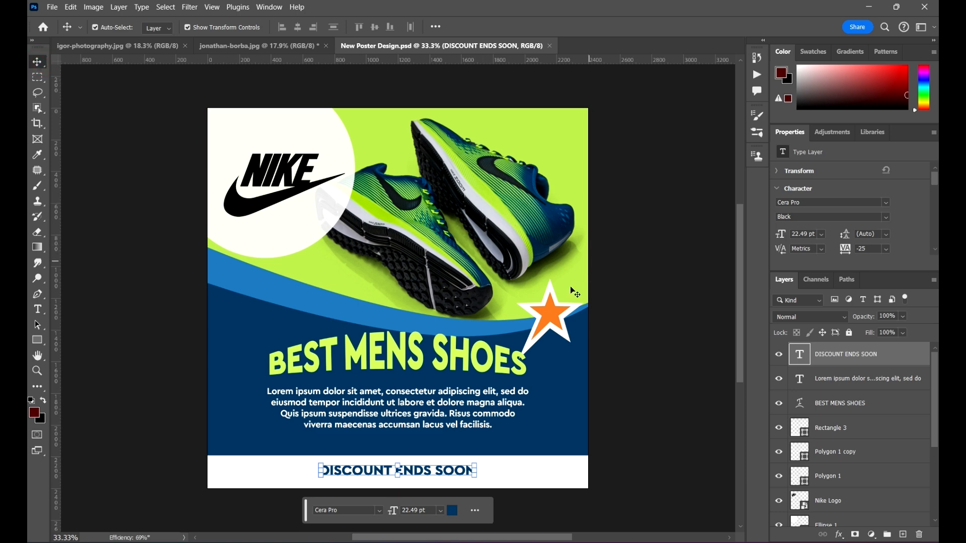
Step: Examine the poster's elements by selecting the shoes, Nike logo, white circle, blue wave and star in turn, and deselect everything
scroll(397, 239, "down", 2)
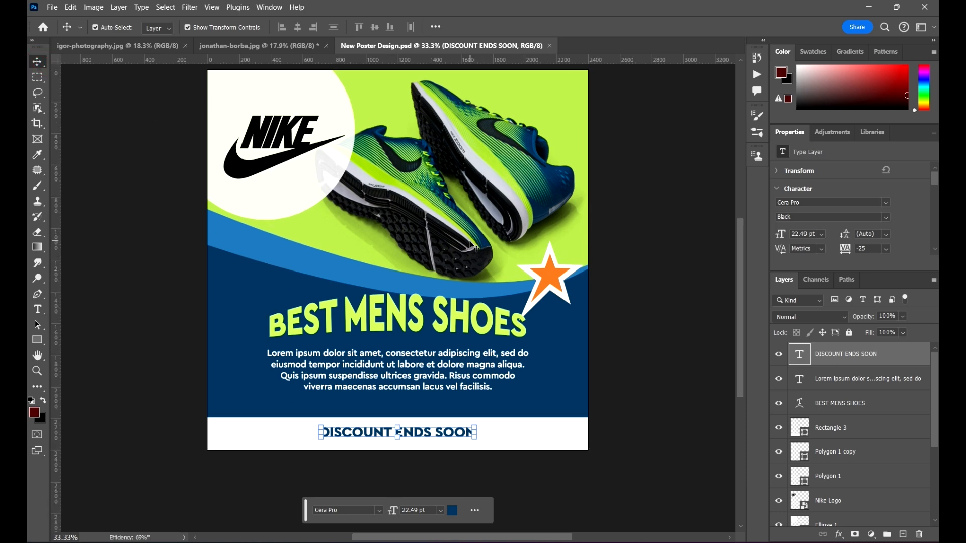
scroll(475, 247, "up", 2)
left_click(691, 267)
scroll(516, 218, "down", 2)
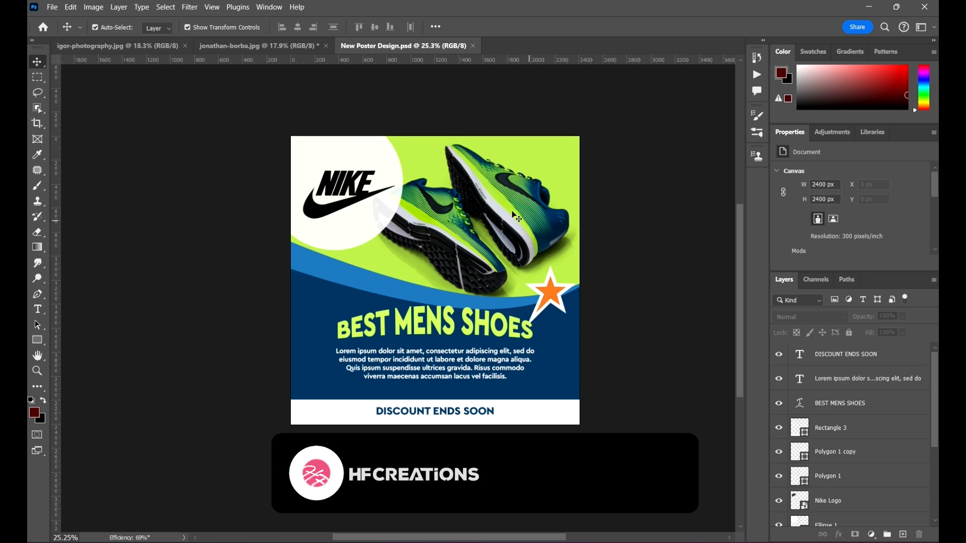
left_click(517, 217)
left_click(354, 196)
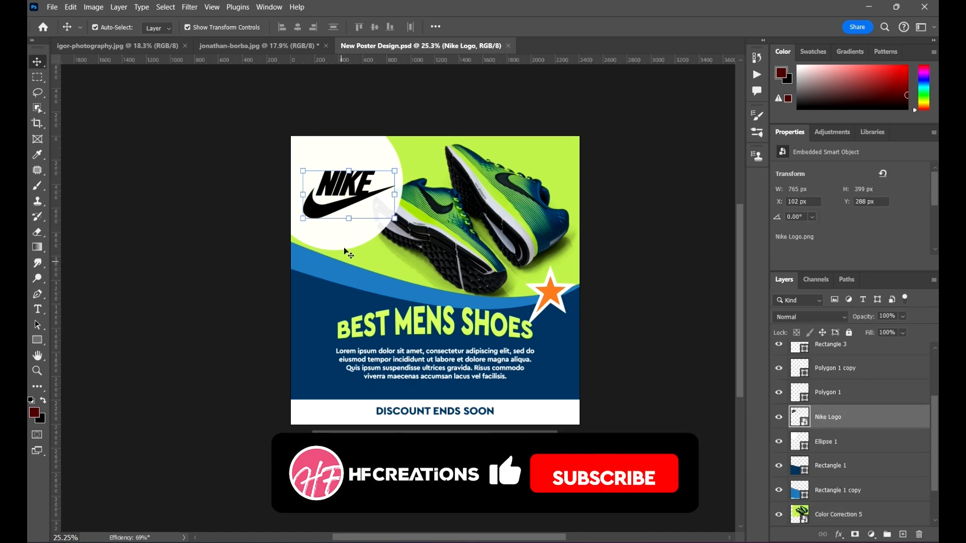
left_click(345, 244)
left_click(352, 265)
left_click(535, 304)
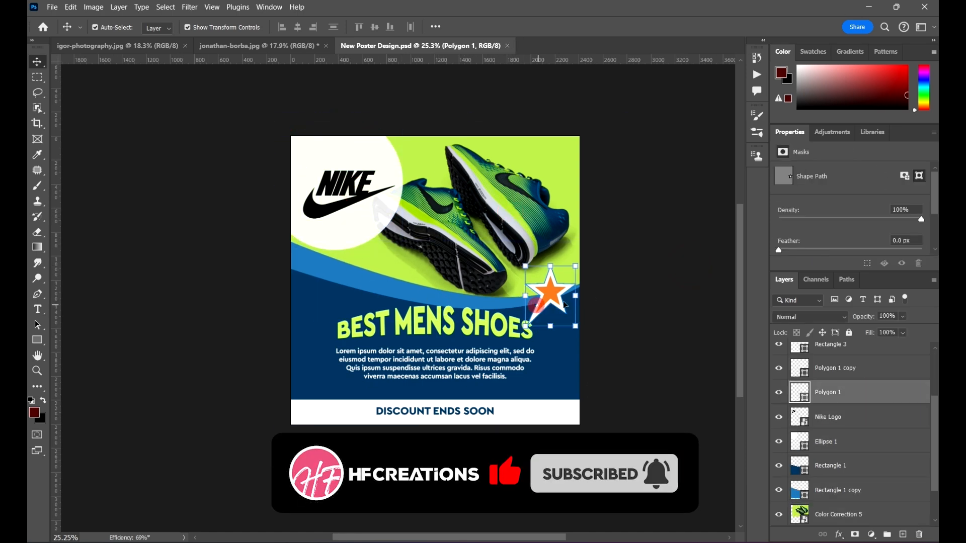
left_click(661, 276)
Step: Find the Rectangle 1 layer in the poster's layer stack and zoom the canvas to fit that layer's contents
scroll(550, 334, "up", 4)
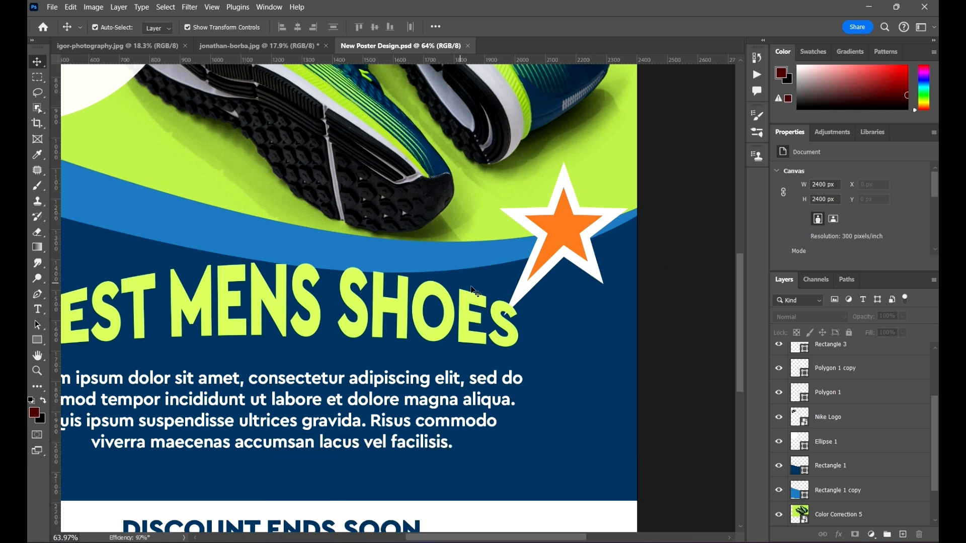
scroll(509, 301, "down", 1)
scroll(861, 398, "down", 2)
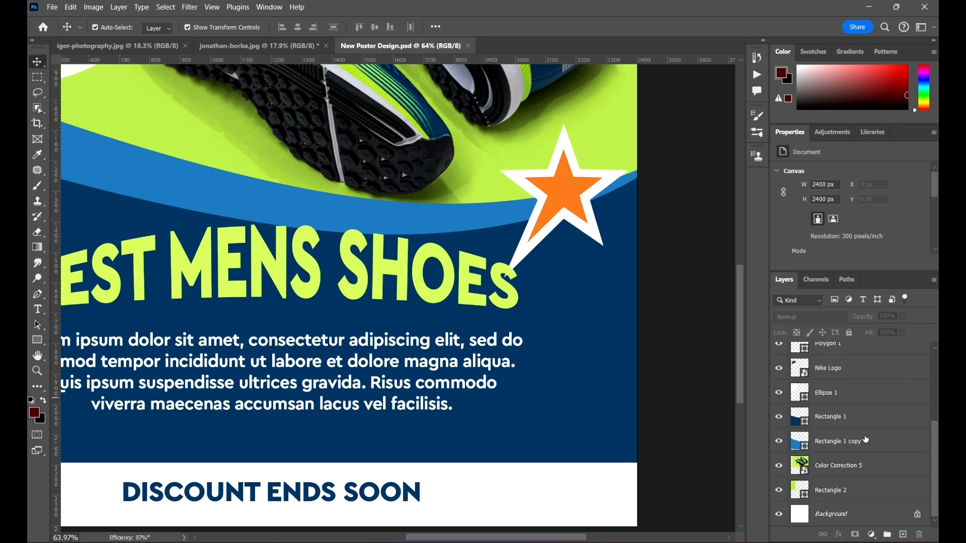
scroll(859, 449, "up", 4)
scroll(886, 386, "down", 3)
left_click(863, 422)
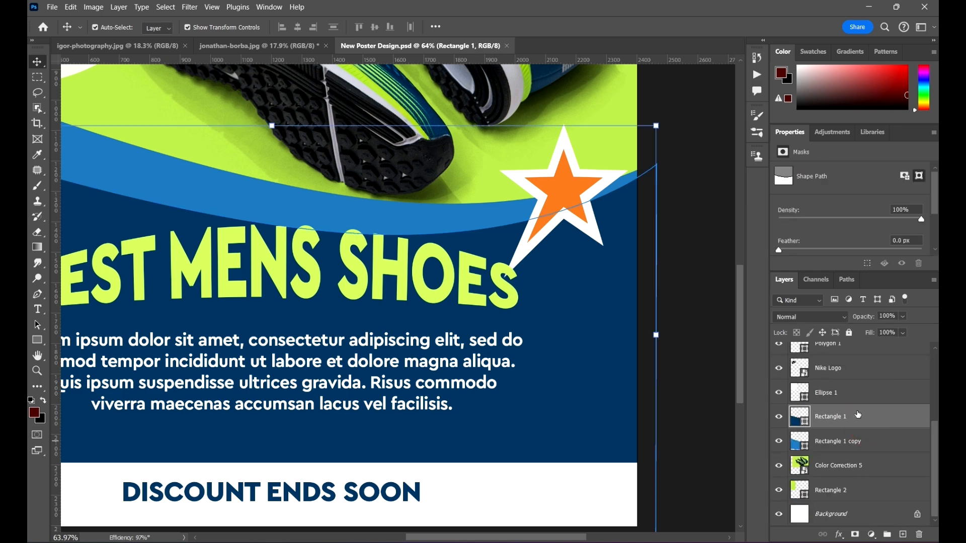
left_click(860, 408, "alt")
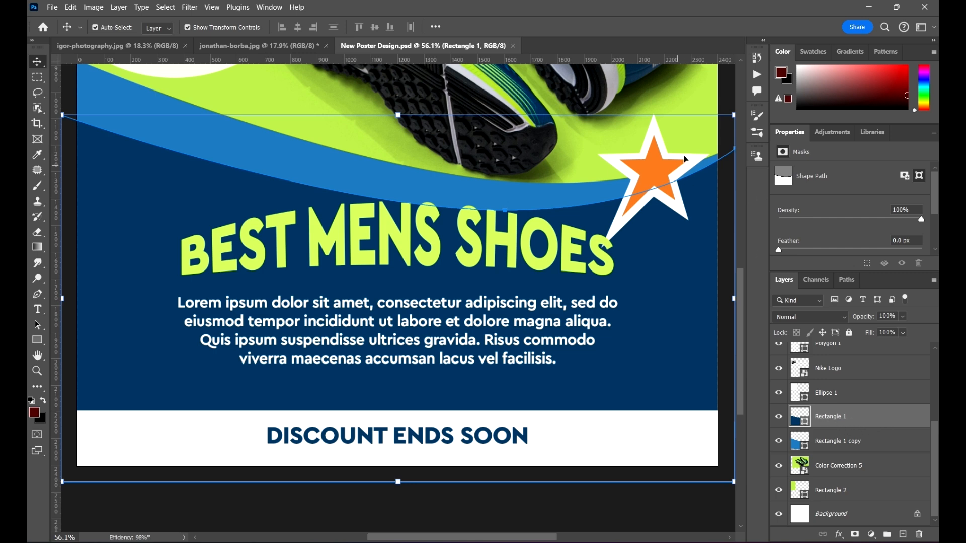
Step: Zoom the canvas to fit the Rectangle 3, BEST MENS SHOES, Lorem ipsum, DISCOUNT ENDS SOON and Rectangle 1 copy layers, one after another
scroll(842, 387, "up", 5)
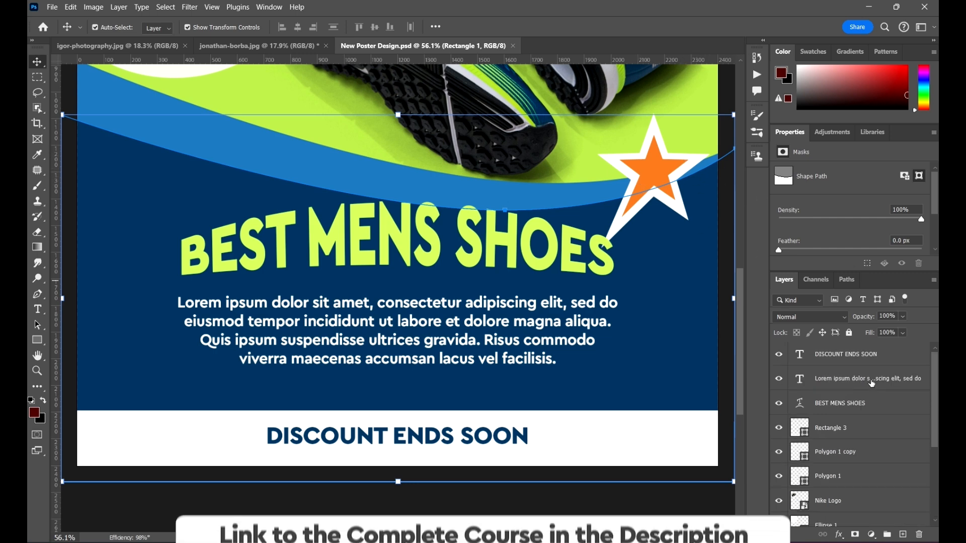
left_click(867, 427)
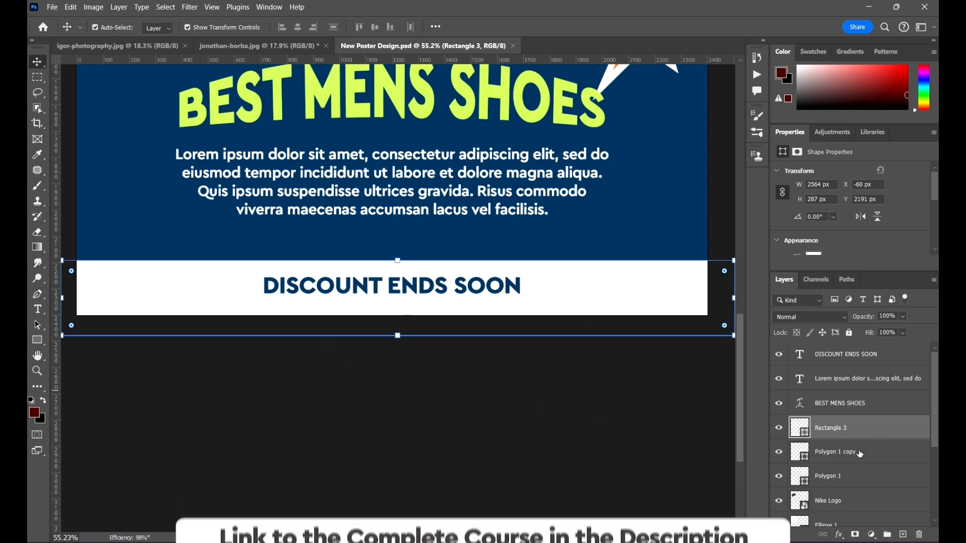
left_click(856, 405)
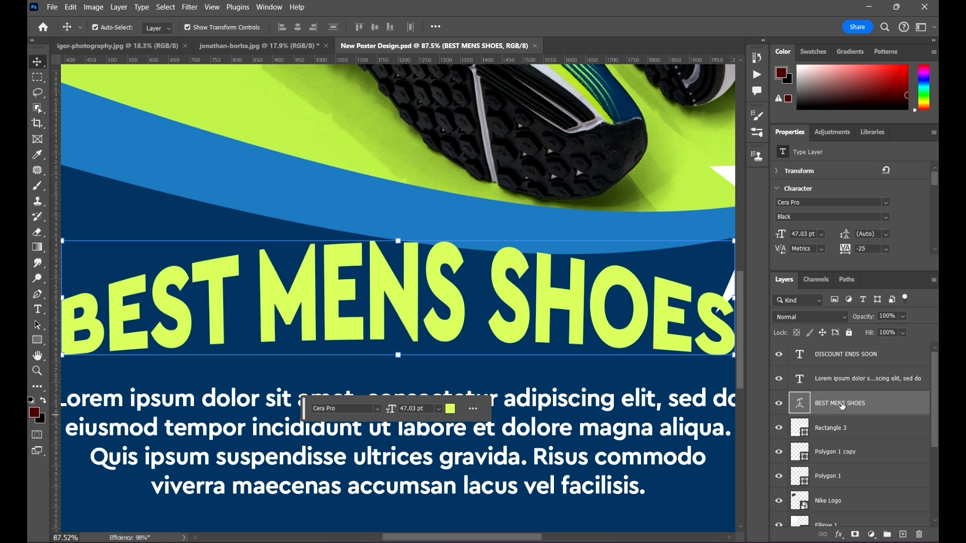
left_click(868, 383)
left_click(851, 354)
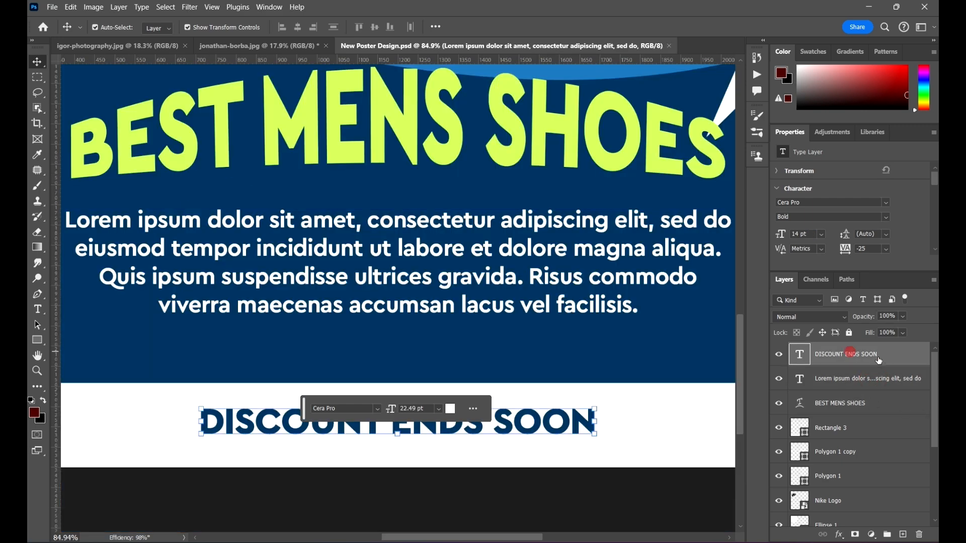
scroll(837, 397, "down", 5)
left_click(834, 447)
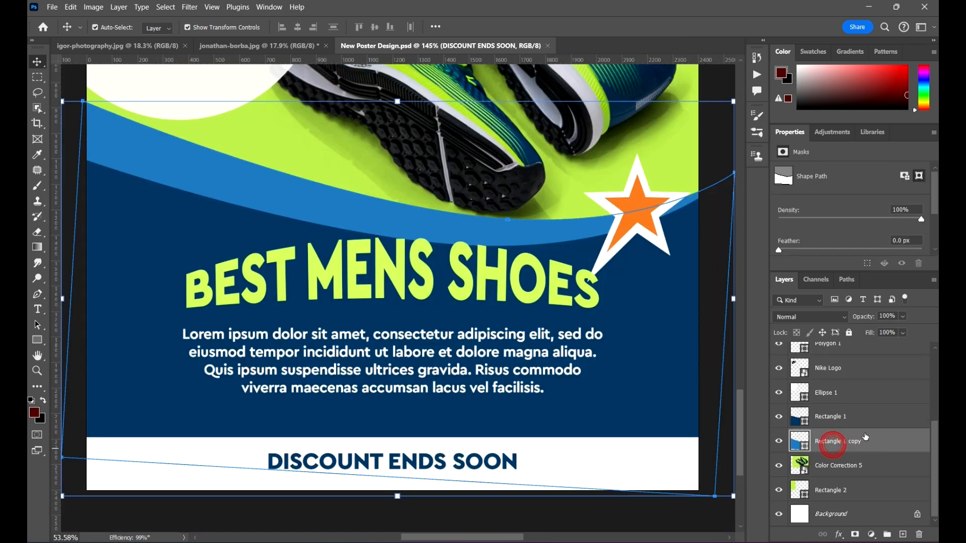
Step: Zoom the canvas to fit the Rectangle 1, Color Correction 5 and Rectangle 2 layers, one after another
left_click(848, 423)
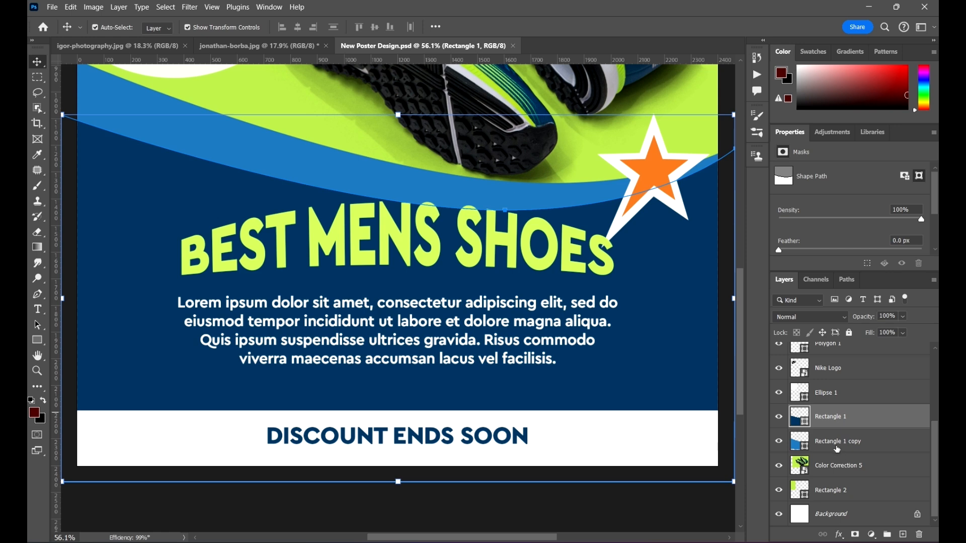
left_click(833, 468)
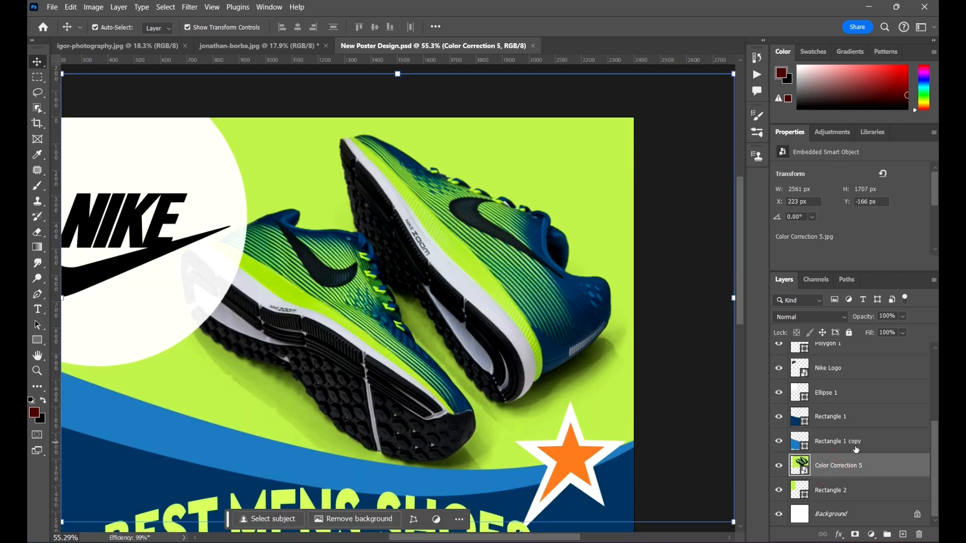
left_click(838, 492)
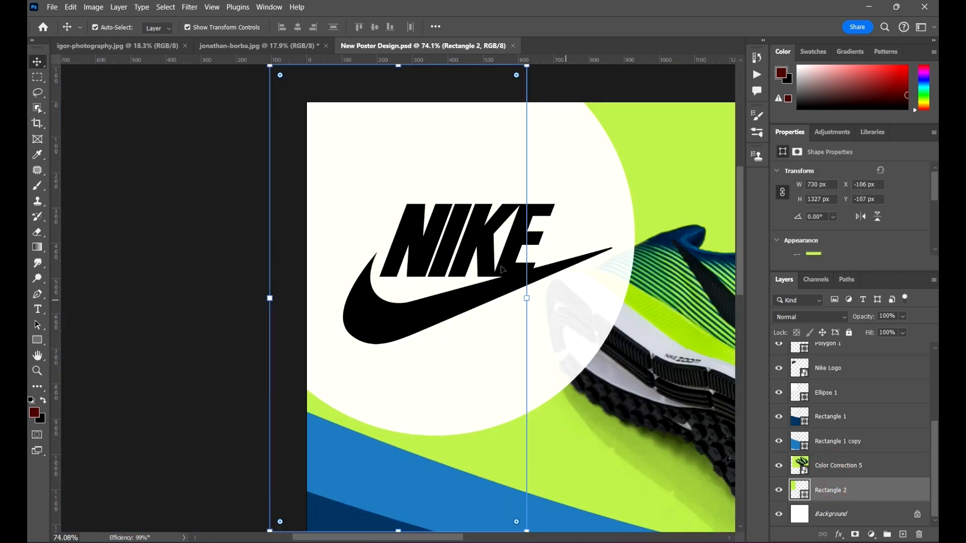
Step: Deselect all layers and bring the whole poster back into view
scroll(405, 249, "down", 5)
left_click(258, 203)
scroll(583, 202, "up", 4)
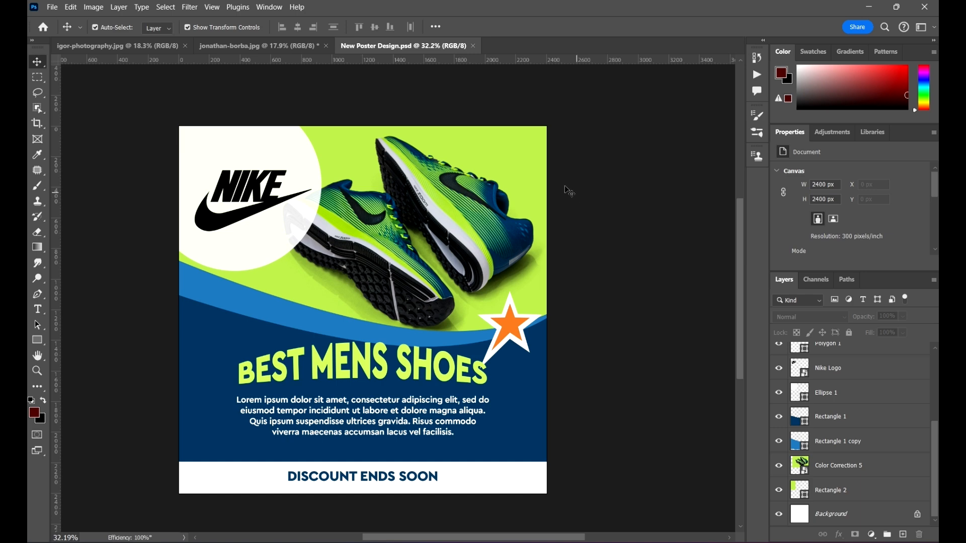
key("ctrl+minus")
key("ctrl+plus")
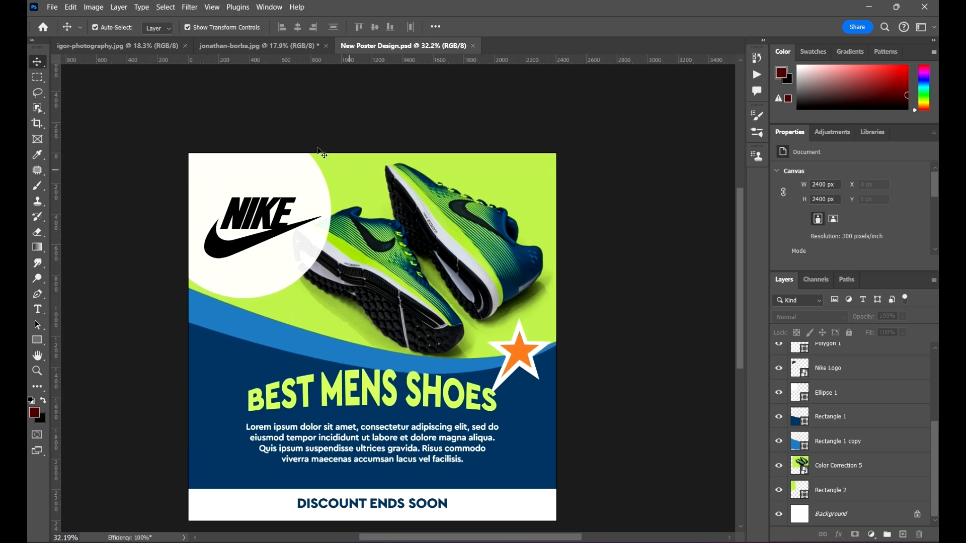
Step: Start the Image Processor script, try Use Open Images as the source, and return to using a folder as the source
left_click(58, 12)
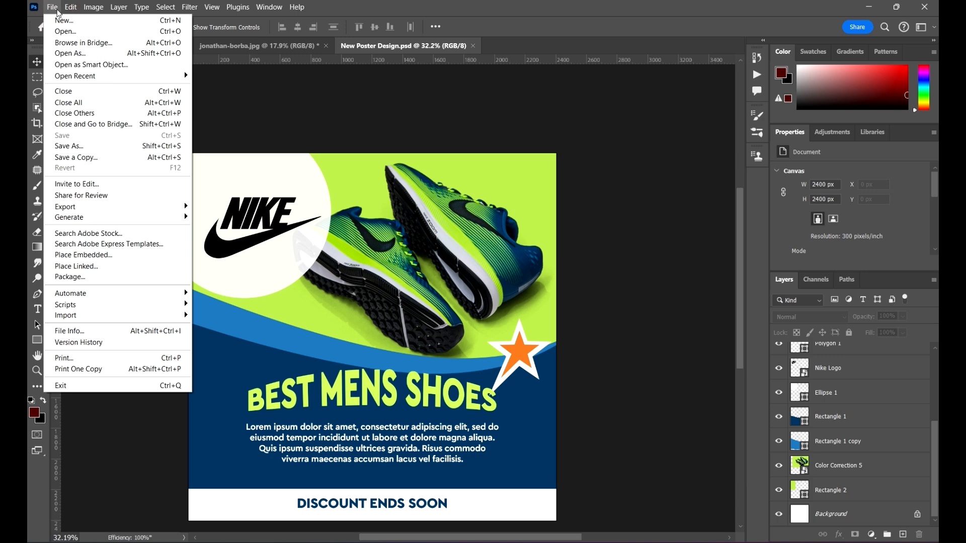
mouse_move(120, 12)
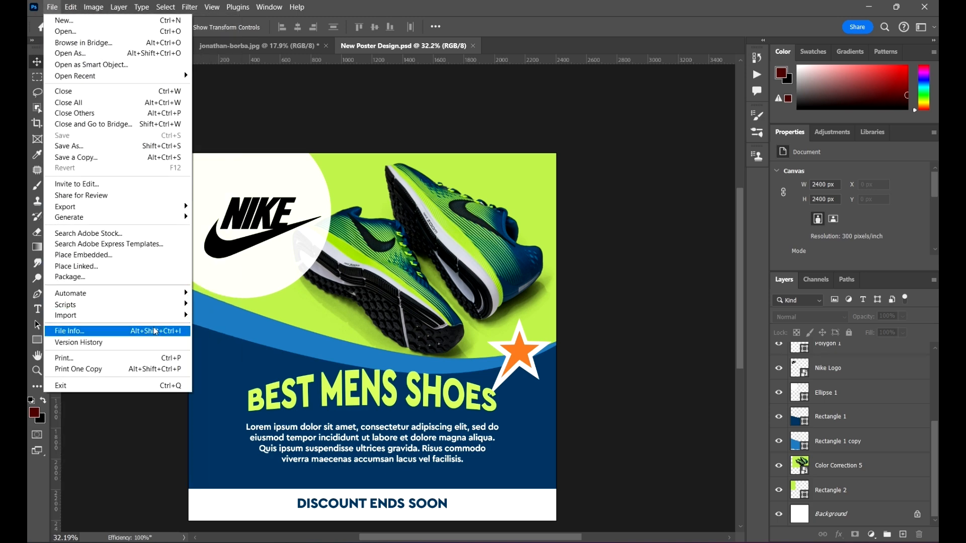
mouse_move(160, 310)
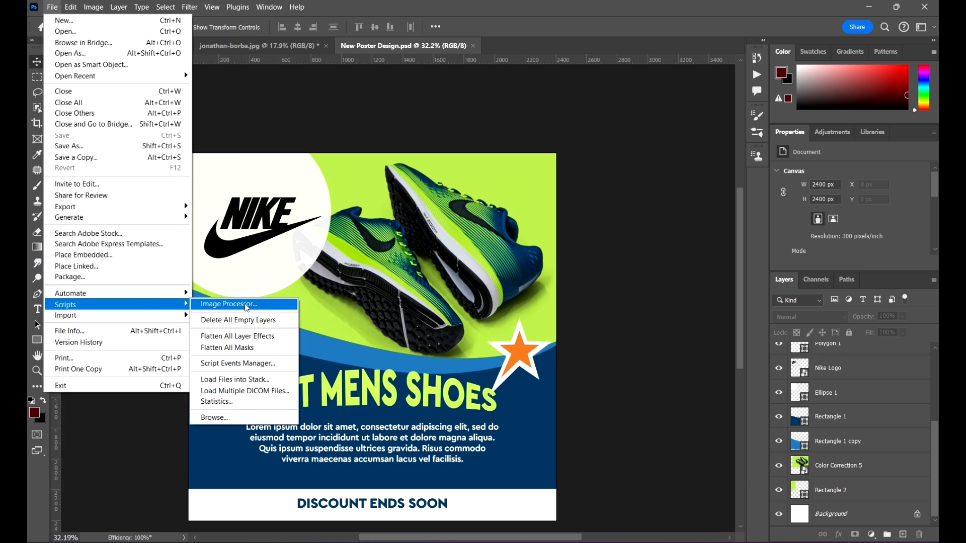
left_click(245, 304)
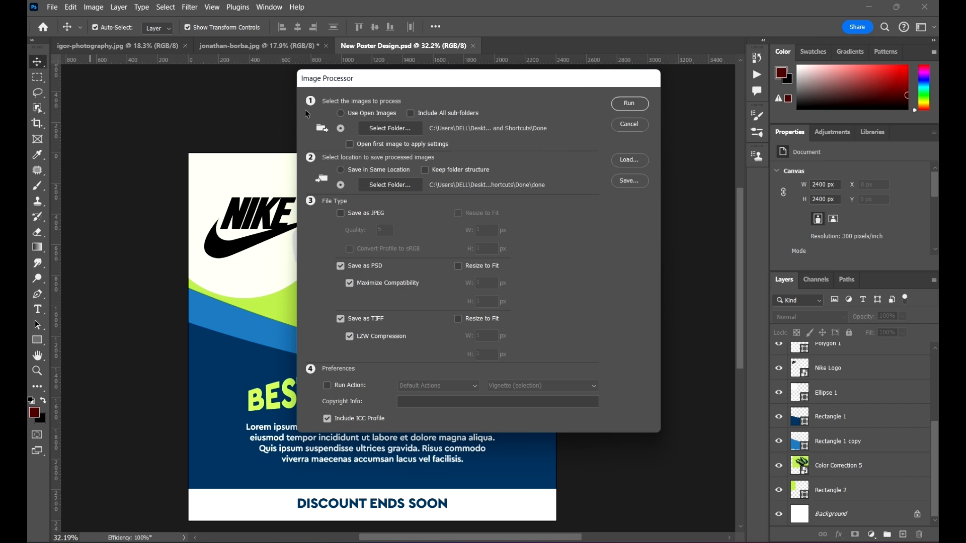
left_click(343, 115)
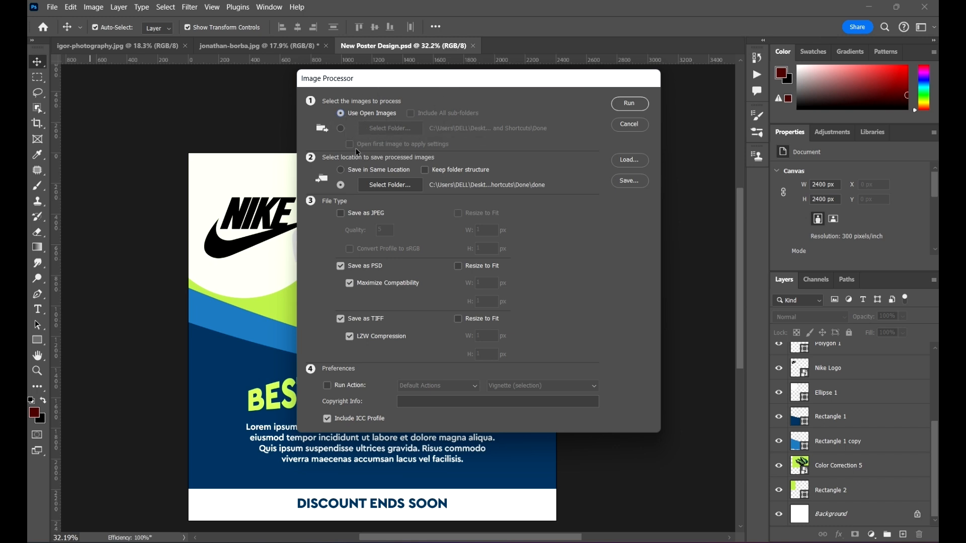
left_click(340, 129)
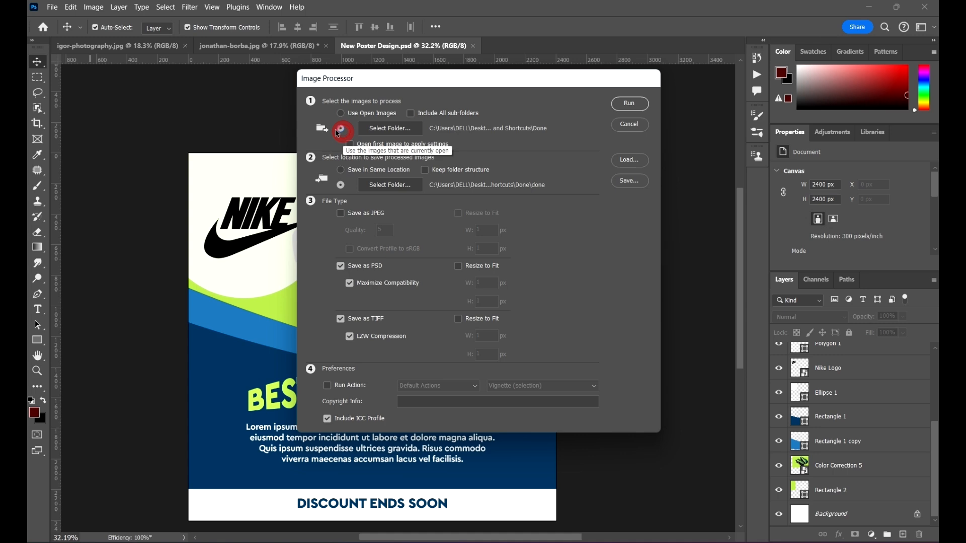
Step: Choose the Done folder inside 03 Workflow and Shortcuts as the source of the images to process
left_click(393, 129)
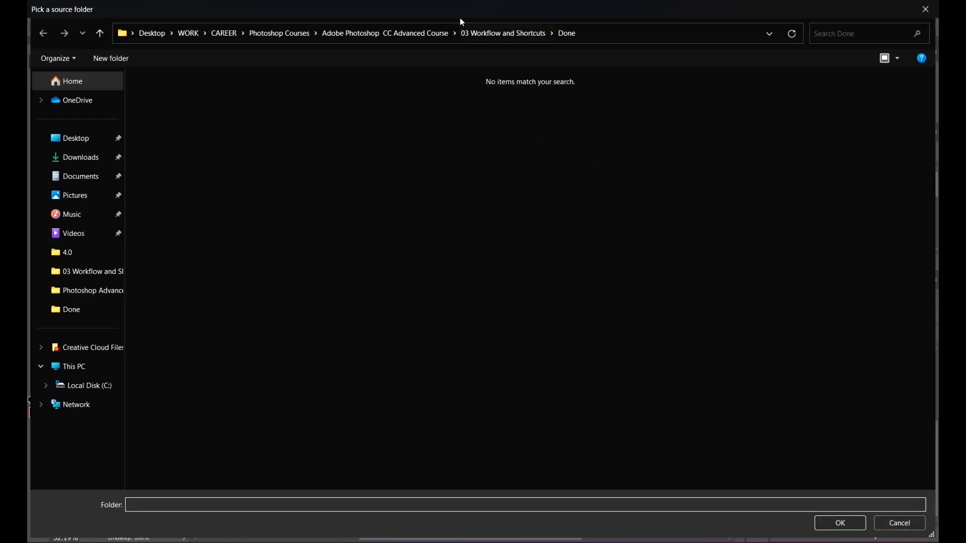
left_click(524, 35)
left_click(241, 109)
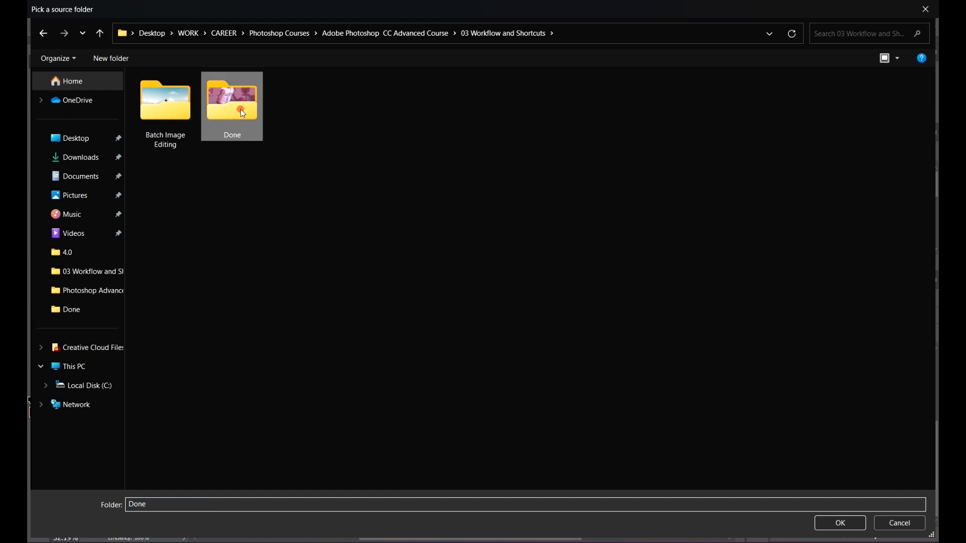
double_click(240, 109)
left_click(490, 32)
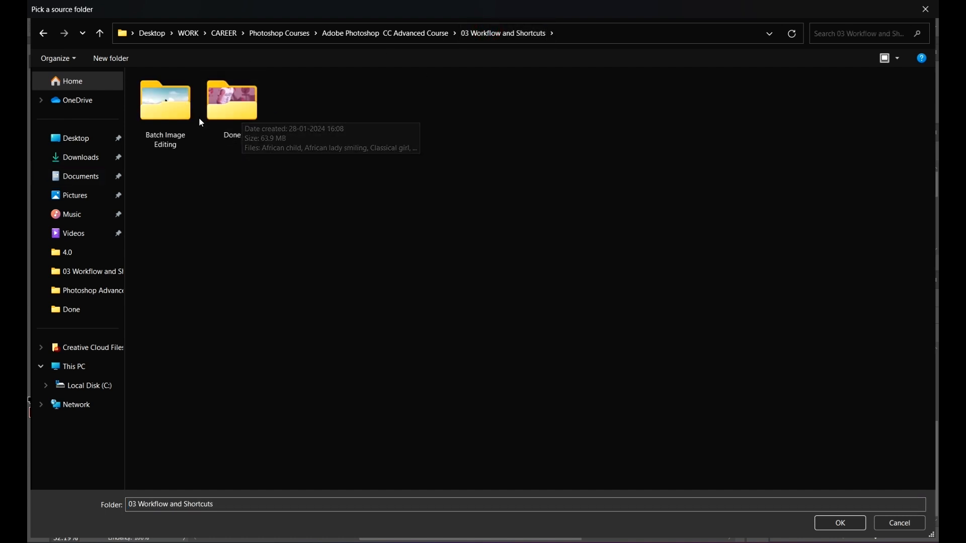
double_click(246, 110)
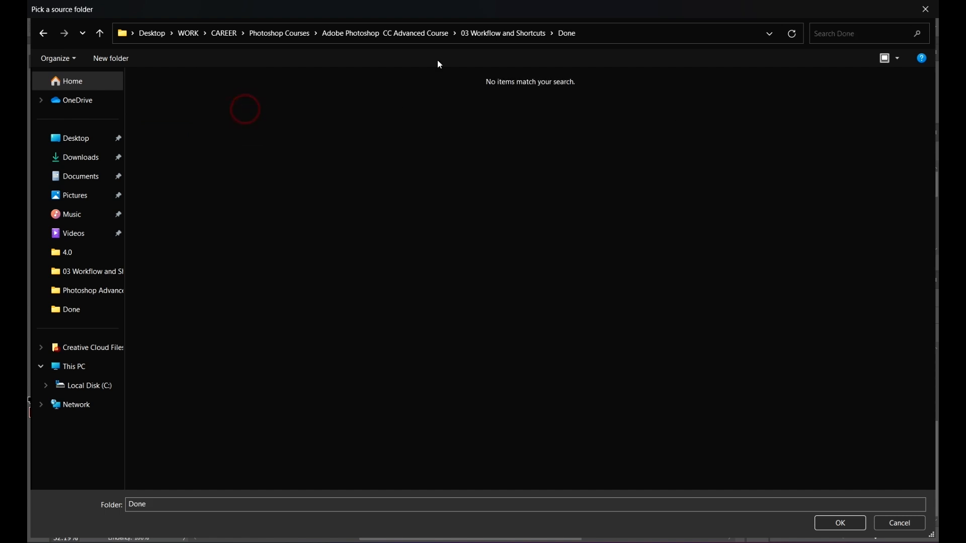
left_click(43, 33)
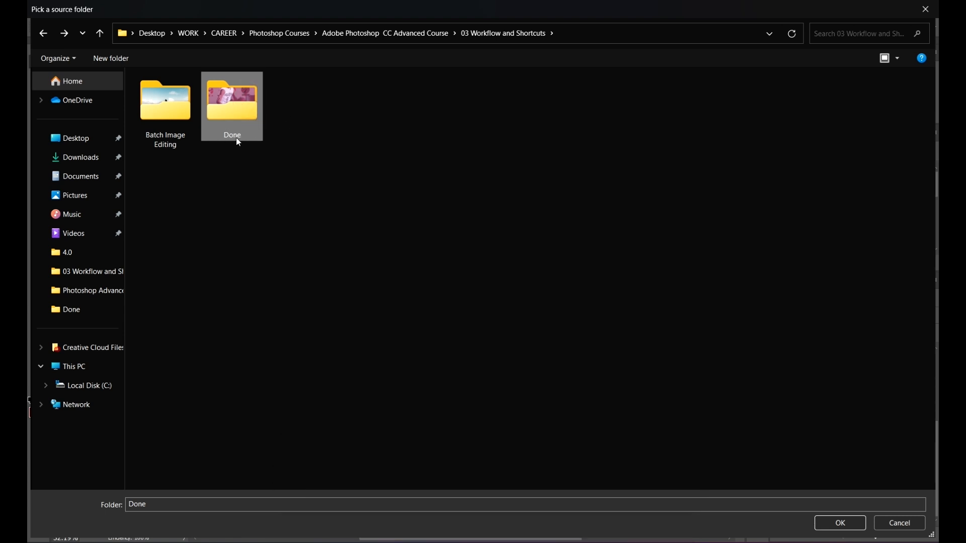
left_click(838, 523)
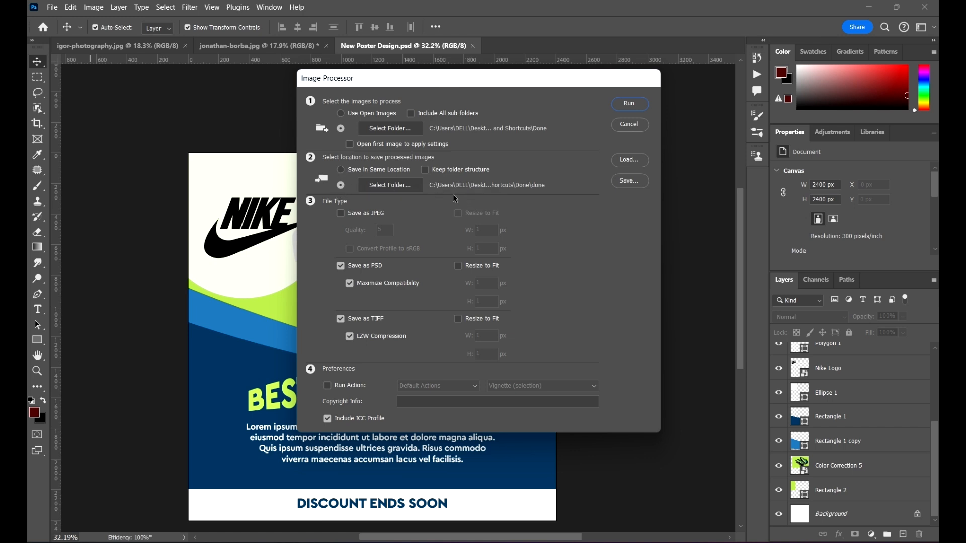
Step: Create a new folder named Done inside the source Done folder and choose it as the location for the processed images
left_click(392, 186)
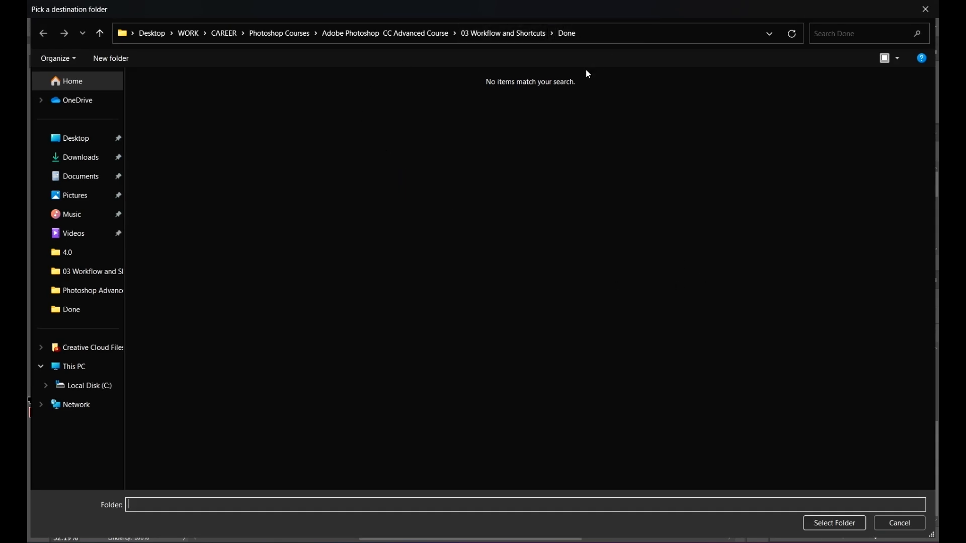
right_click(483, 184)
left_click(571, 312)
left_click(690, 313)
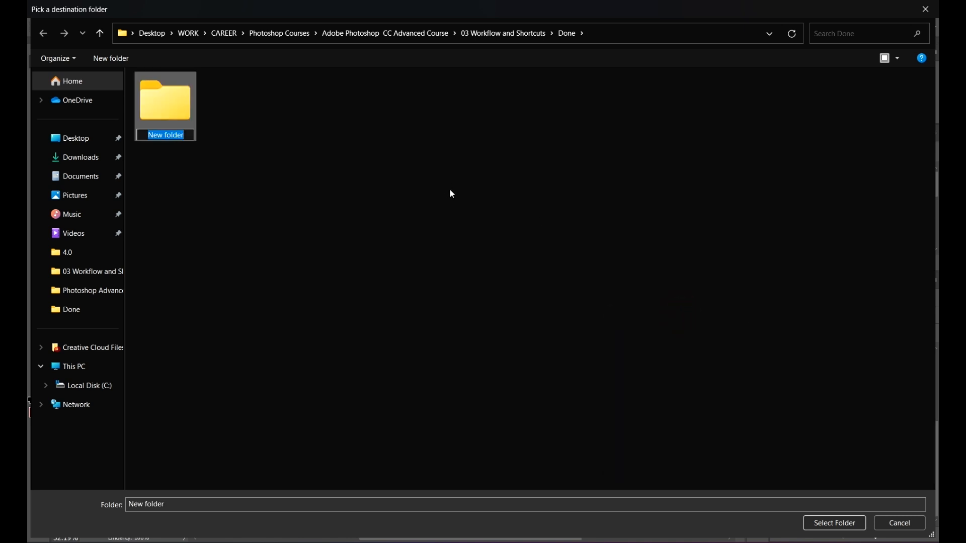
type("Done")
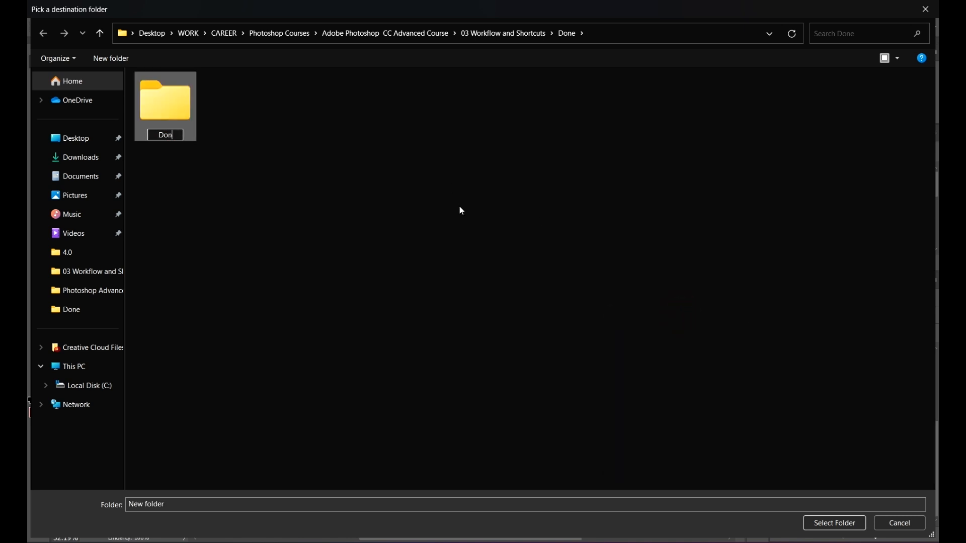
left_click(475, 238)
double_click(177, 102)
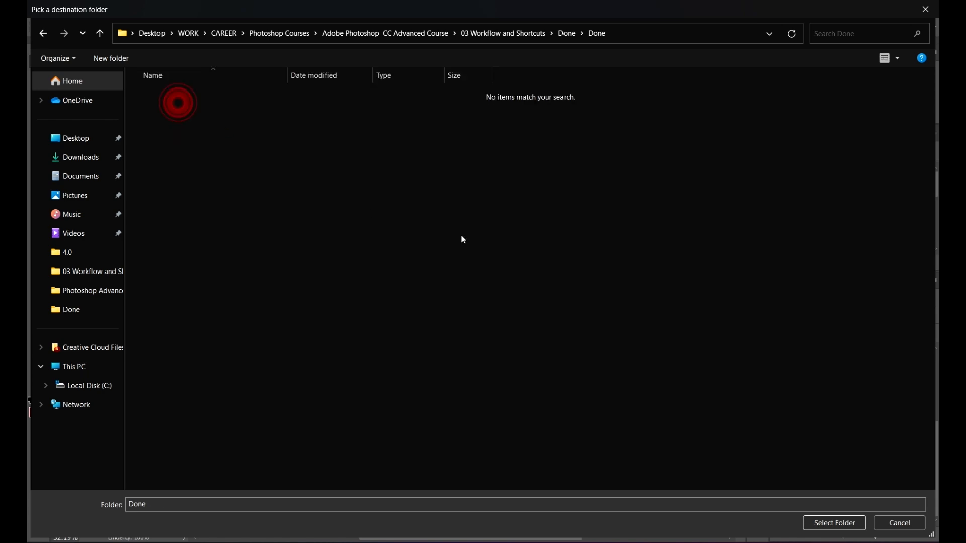
left_click(835, 523)
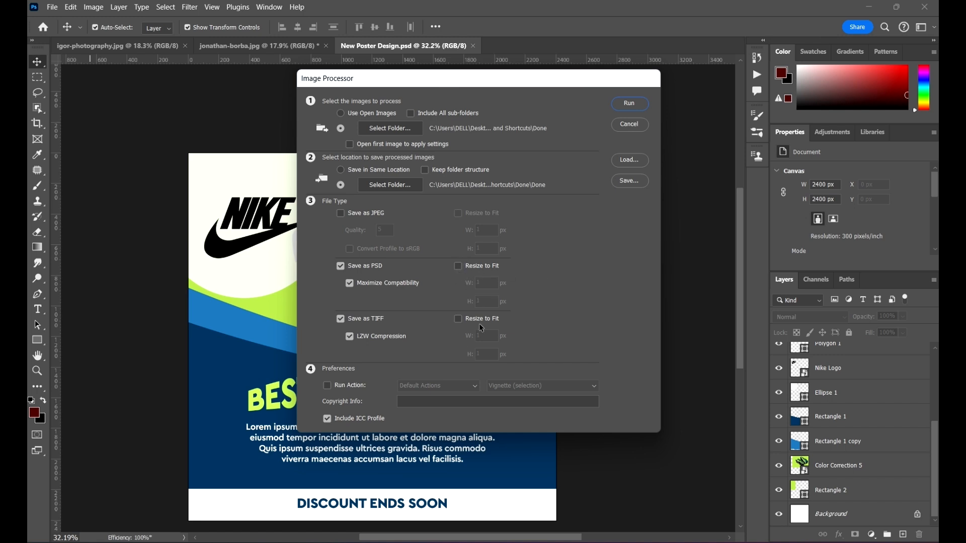
Step: Try out the Run Action preference with the Noise action from My Set, and switch the preference off again
left_click(336, 388)
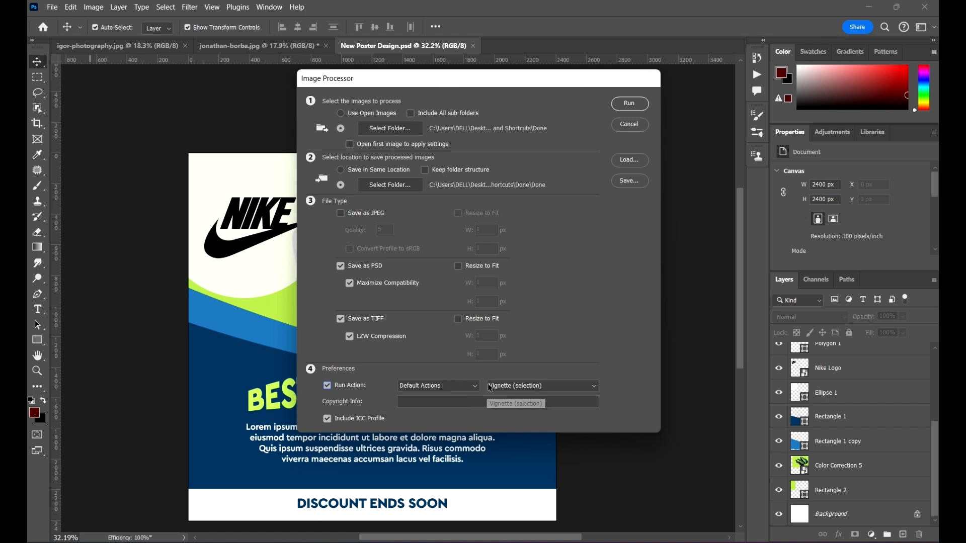
left_click(431, 387)
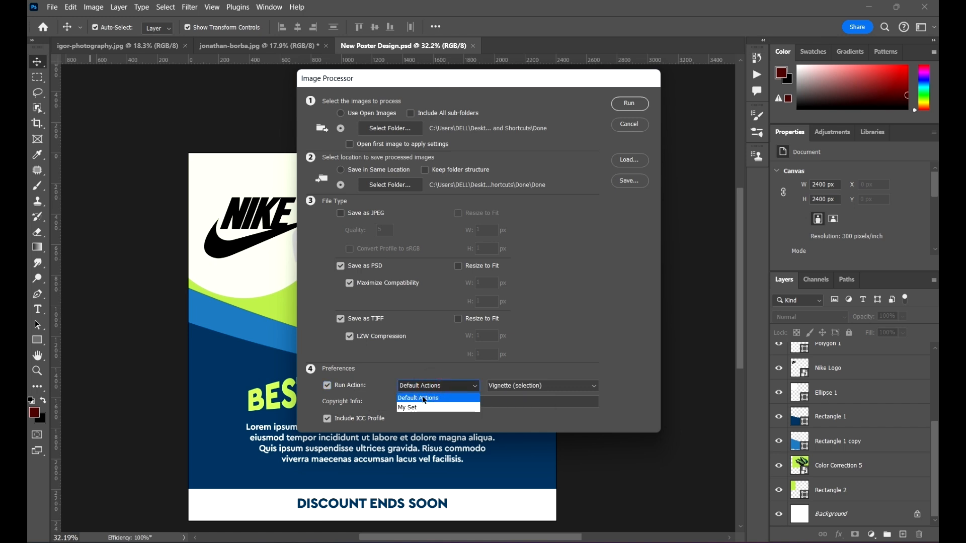
left_click(419, 398)
left_click(447, 387)
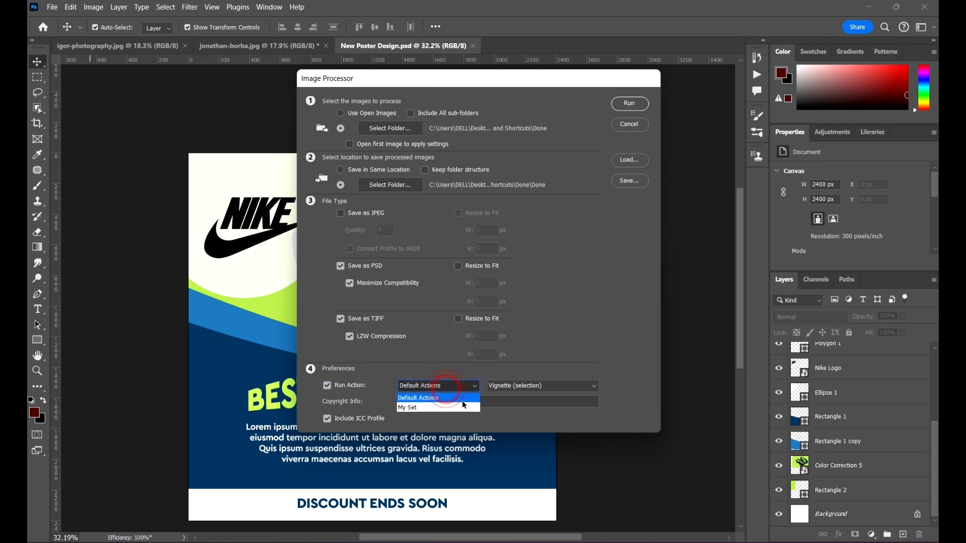
left_click(420, 407)
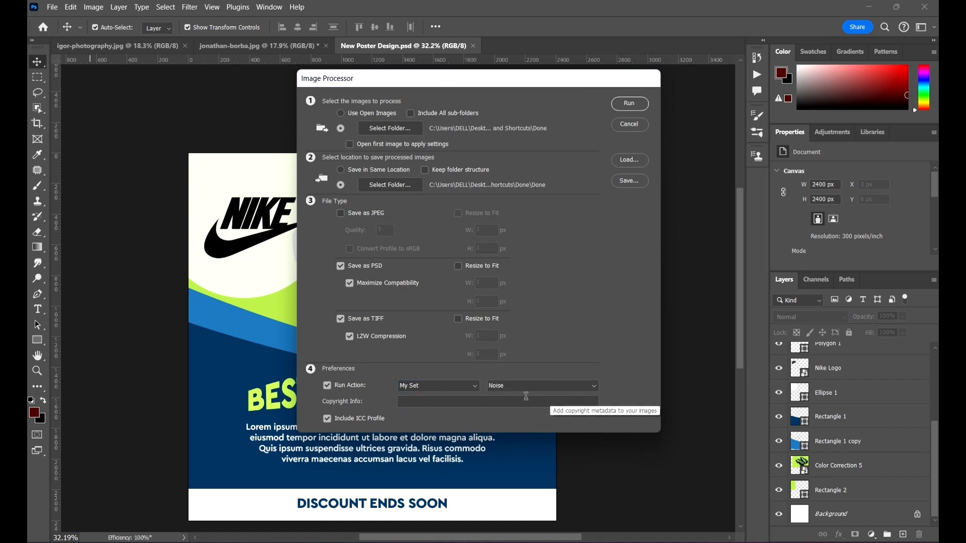
left_click(588, 386)
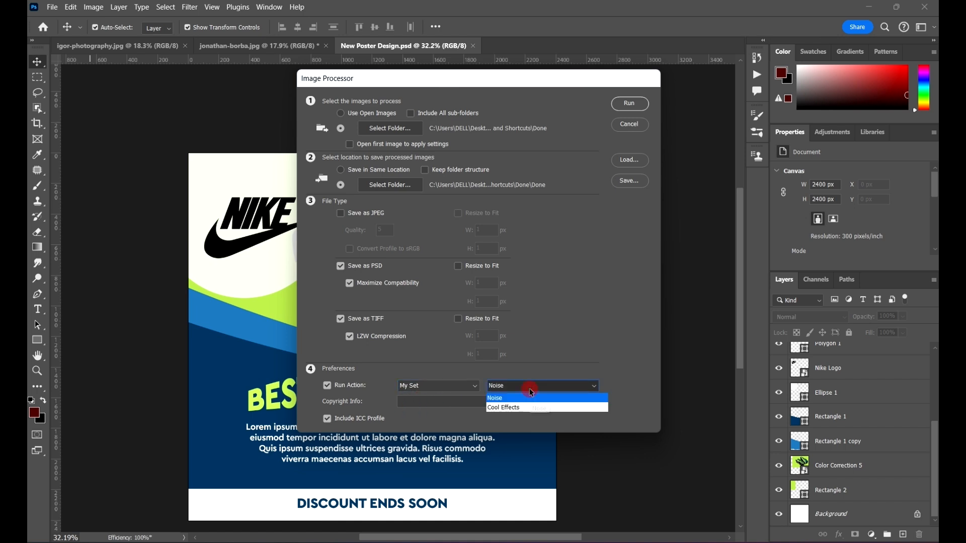
left_click(558, 353)
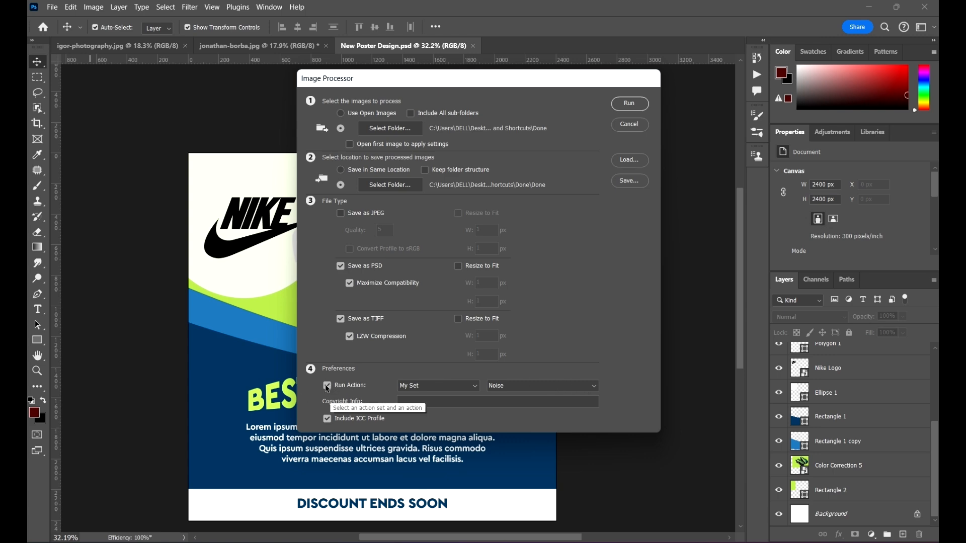
left_click(327, 386)
Step: Run the Image Processor on the source folder to save the images as PSD and TIFF
left_click(579, 312)
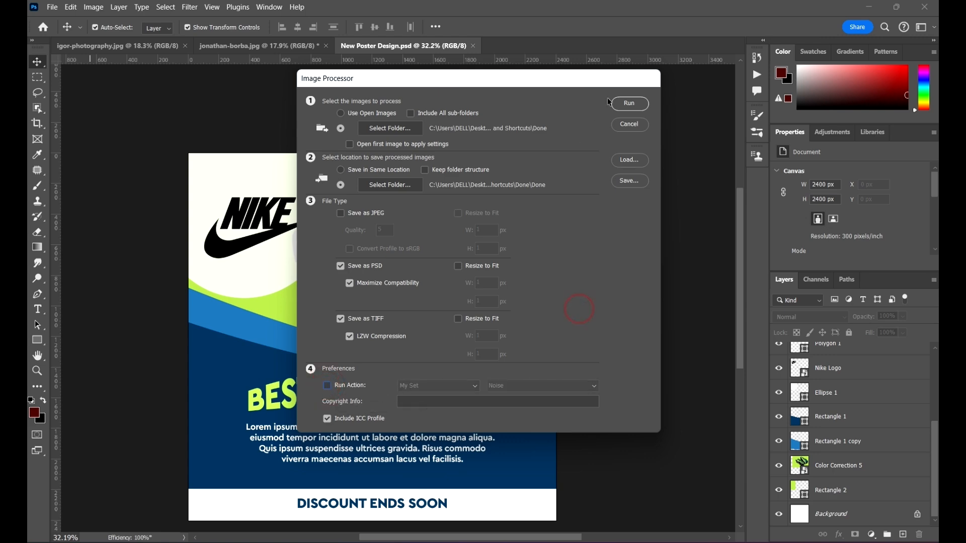
left_click(629, 103)
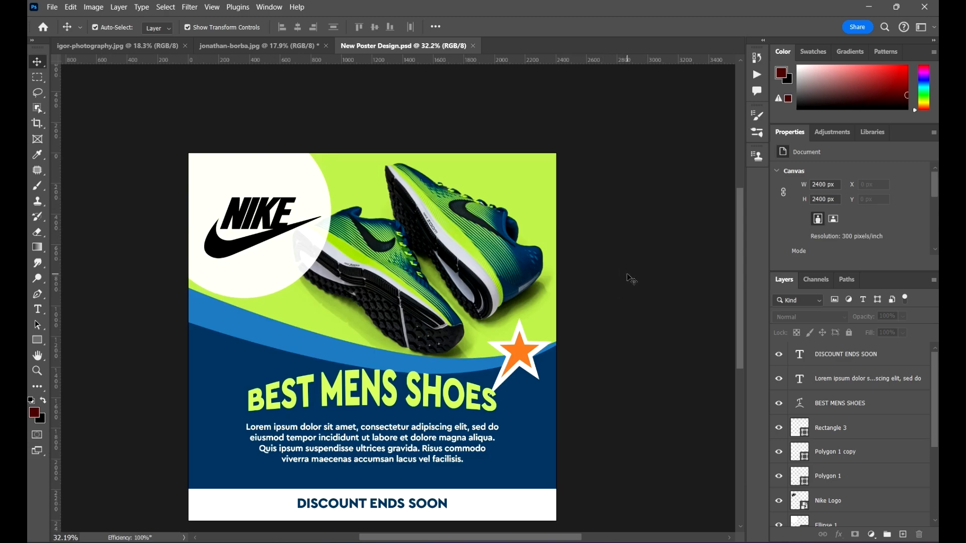
Step: Switch to File Explorer and examine the PSD and TIFF output folders in the Done folder nested inside Done
mouse_move(482, 539)
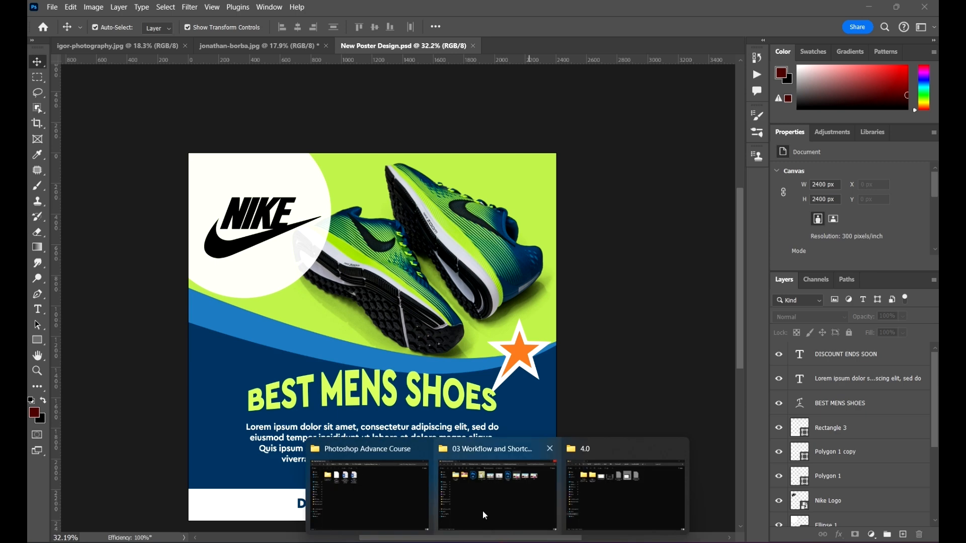
left_click(484, 505)
double_click(228, 118)
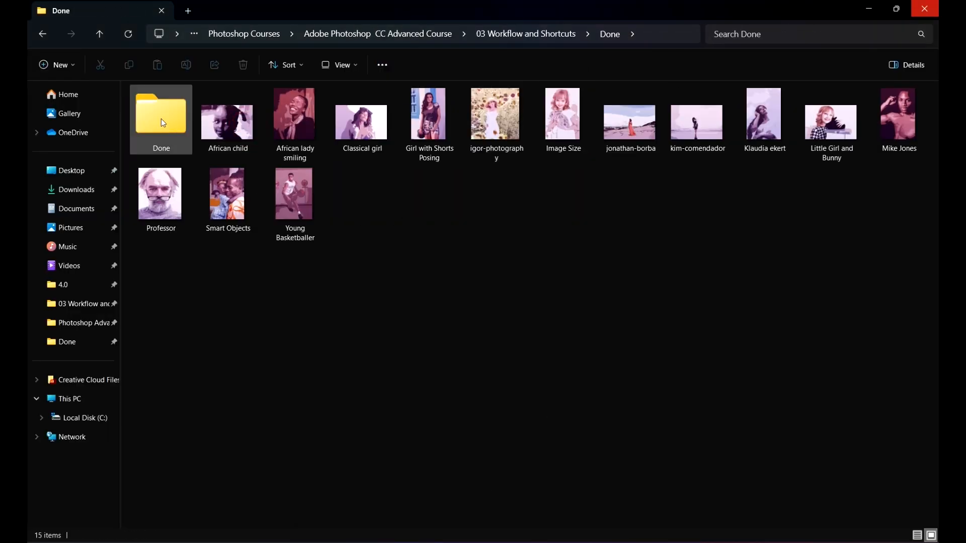
double_click(161, 118)
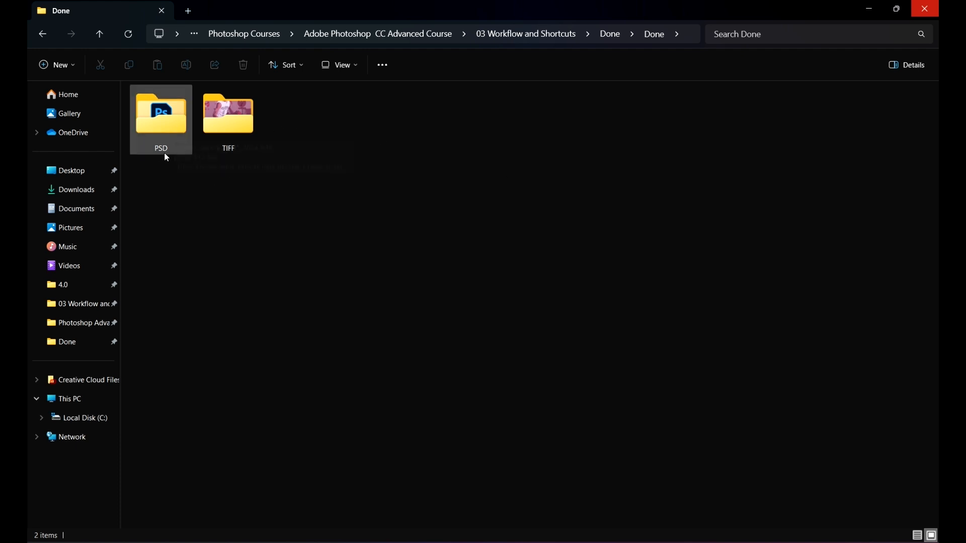
left_click(158, 106)
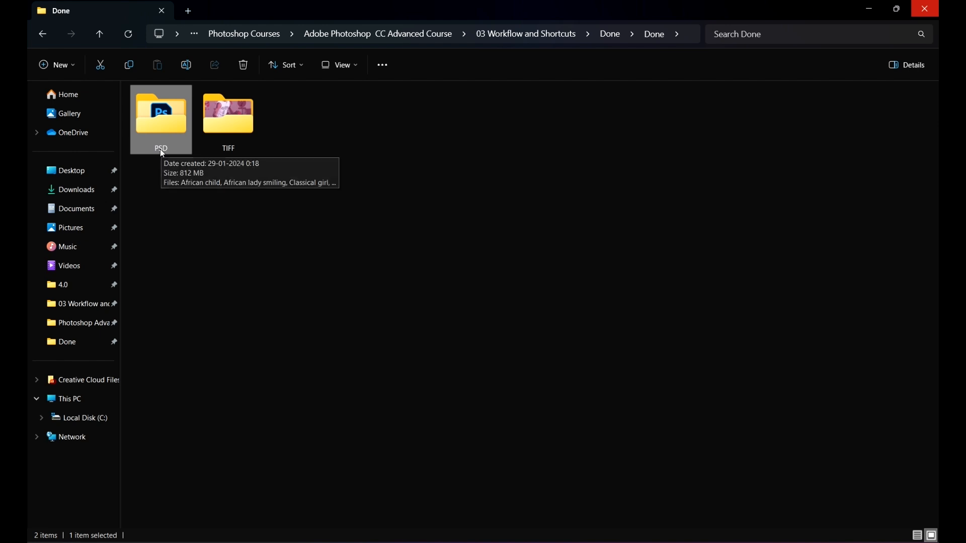
mouse_move(238, 113)
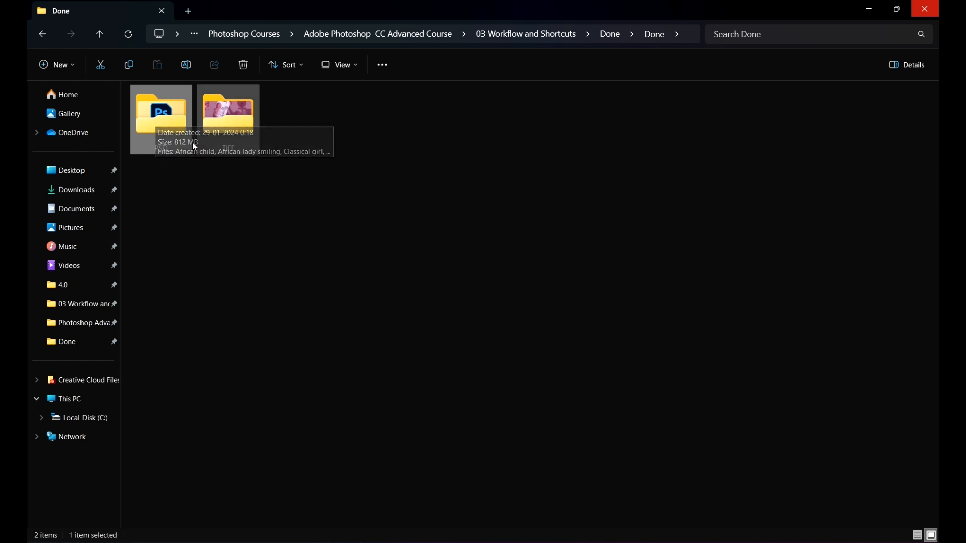
Step: Browse the converted files inside the PSD and TIFF folders
double_click(175, 127)
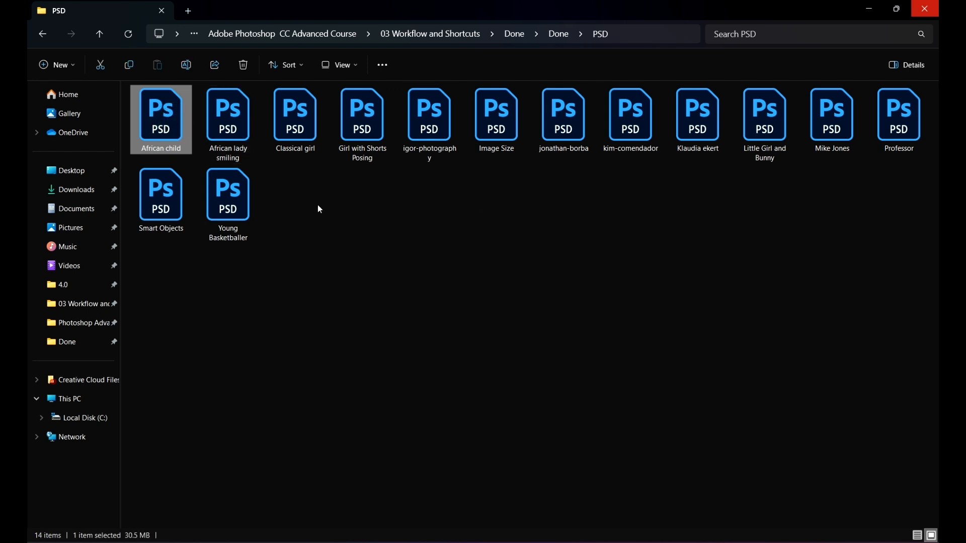
left_click(427, 237)
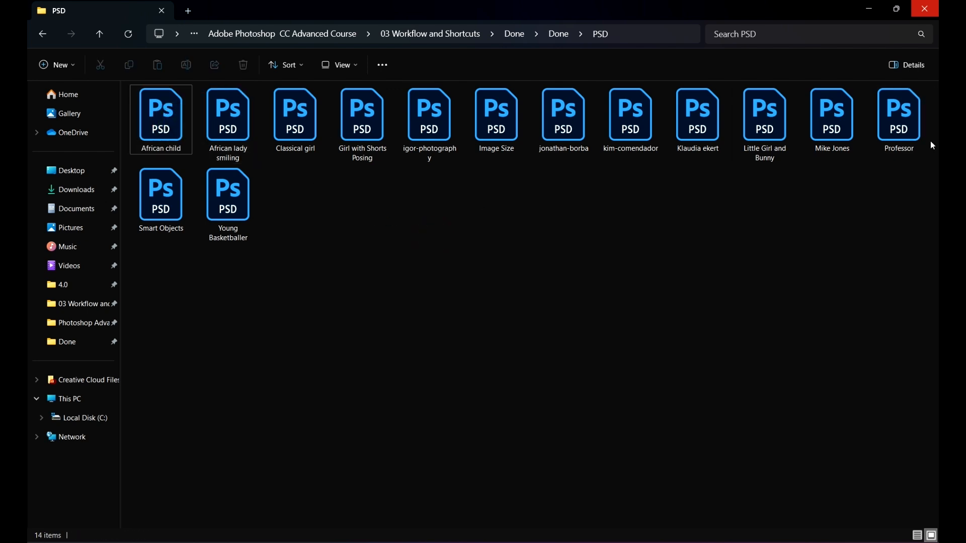
left_click(44, 35)
double_click(244, 111)
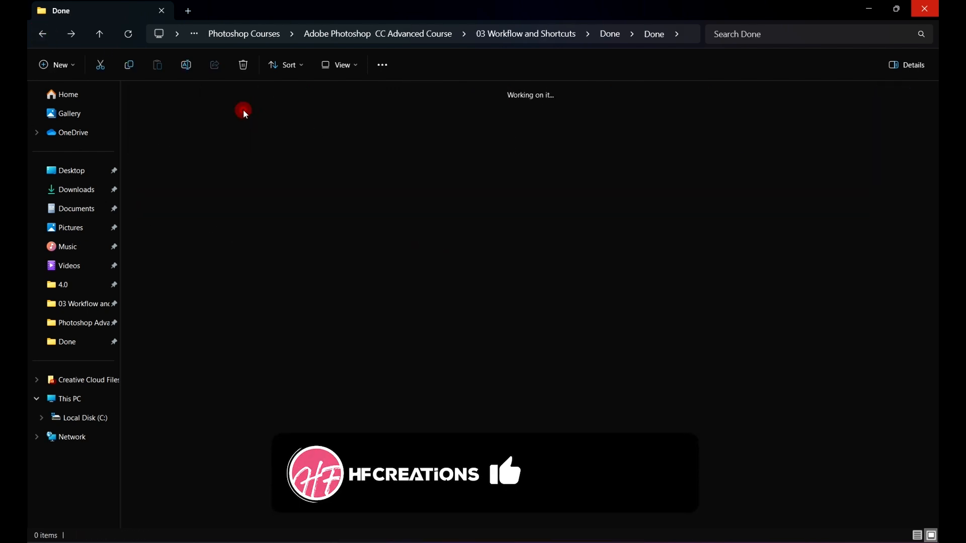
left_click(43, 33)
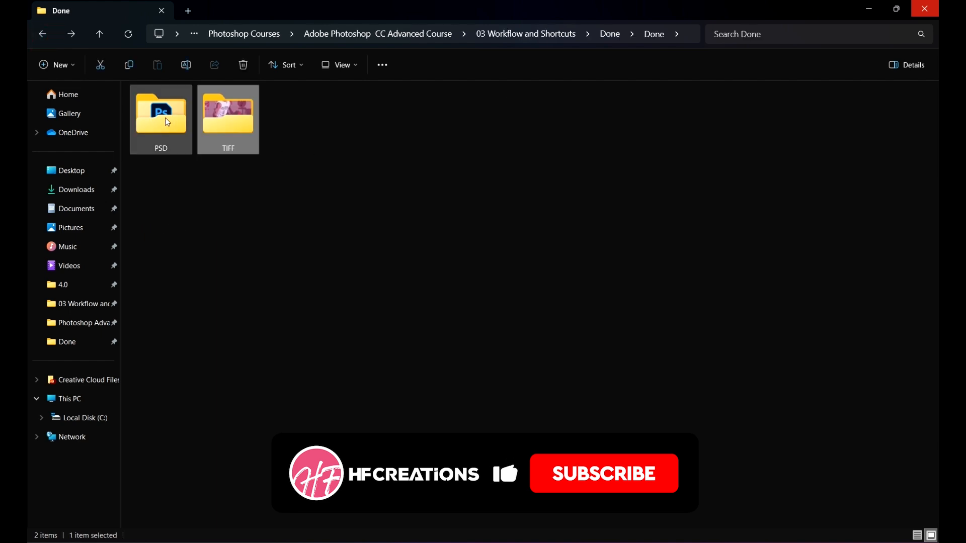
Step: Open African lady smiling.psd from the PSD folder in Photoshop, inspect the image, and close it
double_click(161, 118)
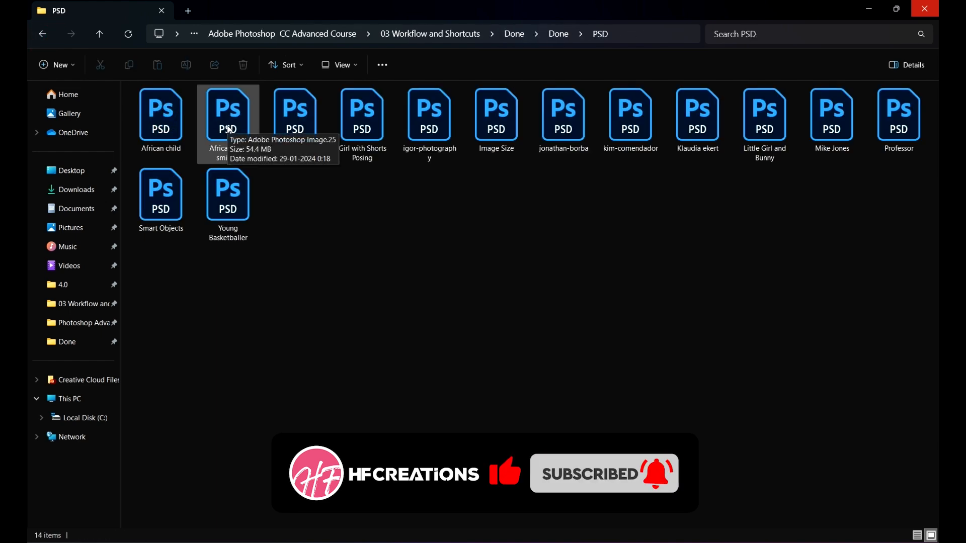
double_click(229, 131)
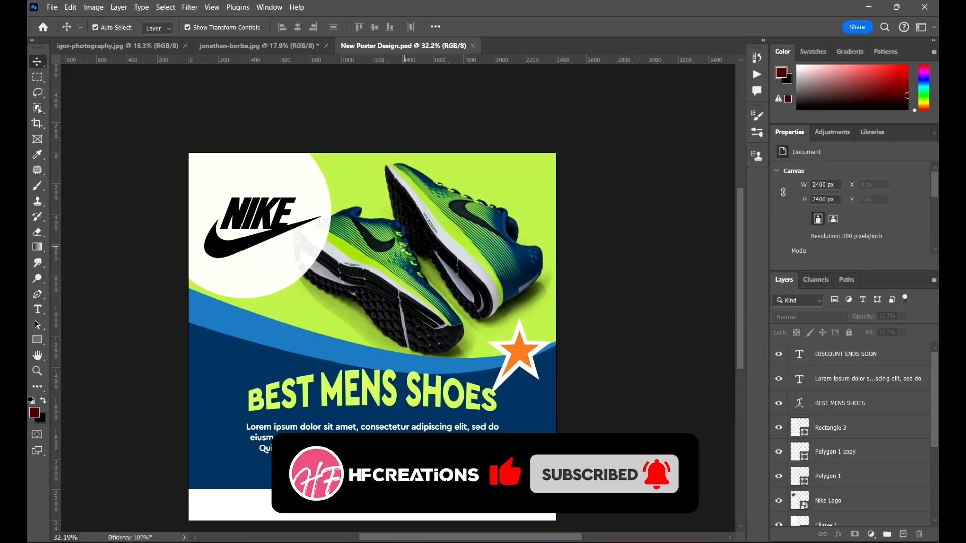
scroll(606, 119, "down", 4)
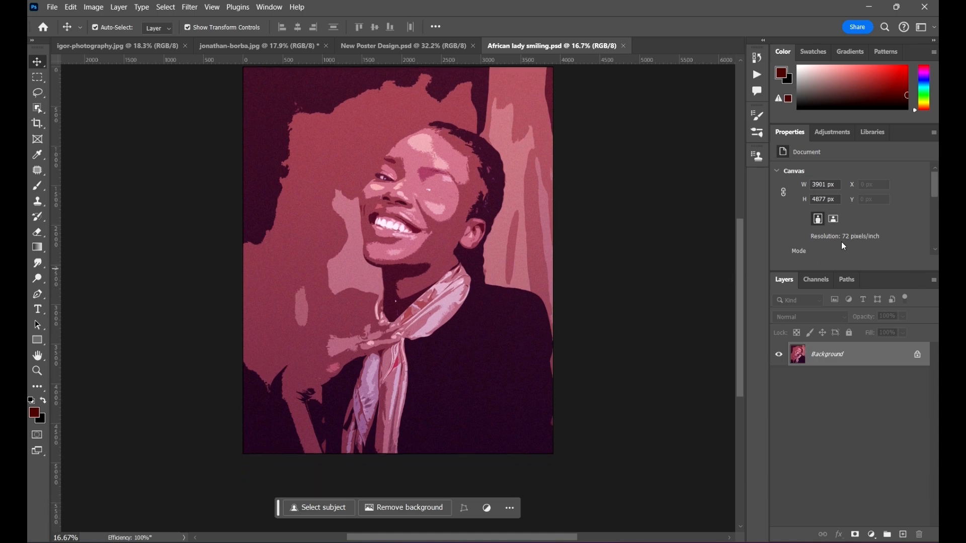
scroll(649, 82, "up", 3)
left_click(623, 46)
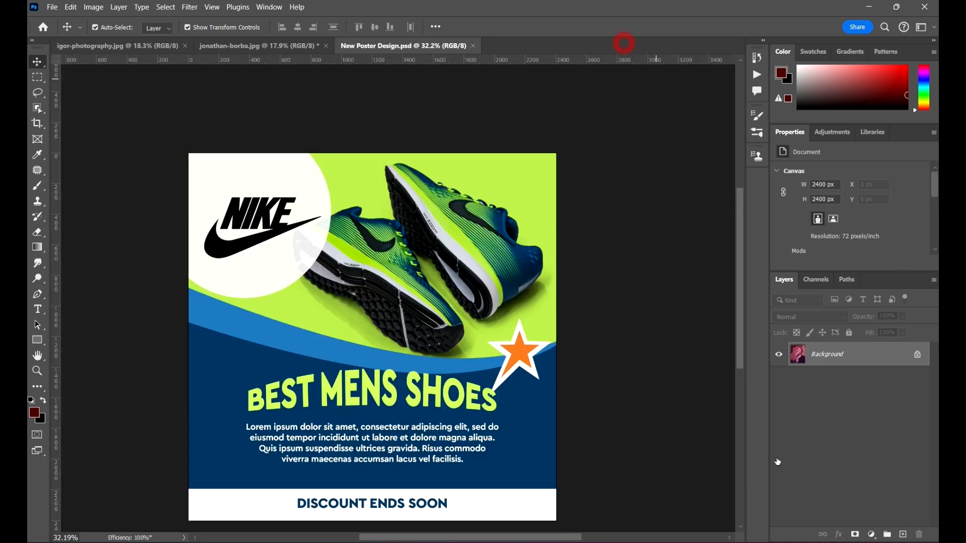
Step: Switch back to File Explorer and delete the Done folder nested inside the source Done folder
mouse_move(523, 541)
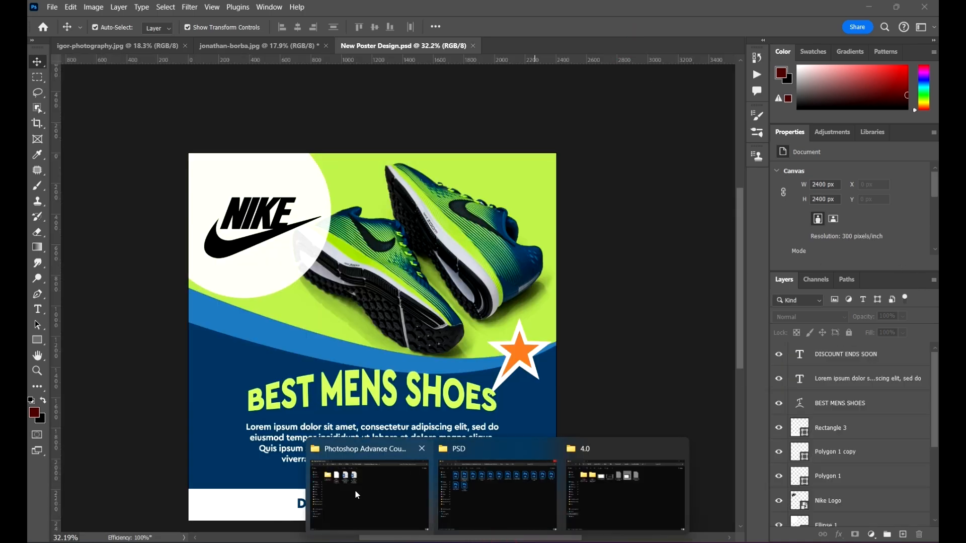
left_click(486, 483)
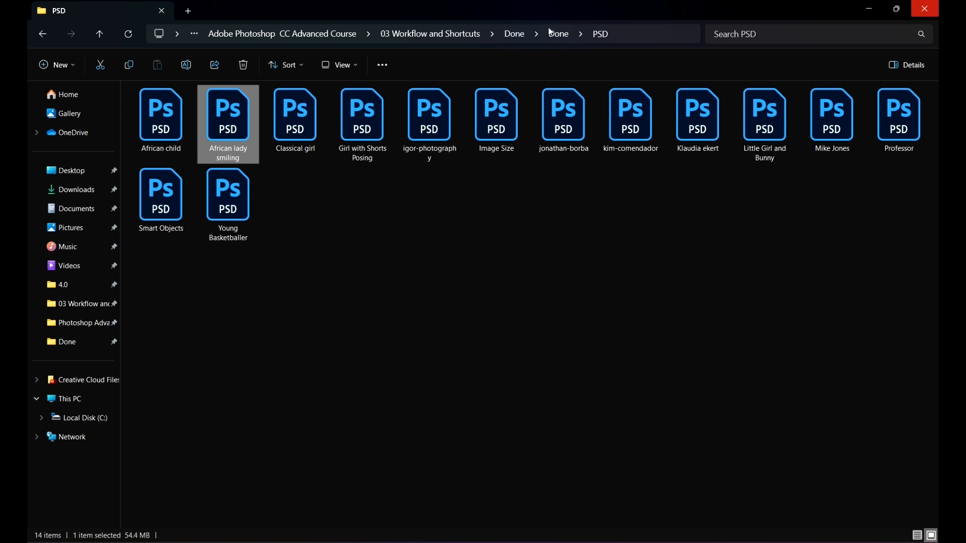
left_click(519, 35)
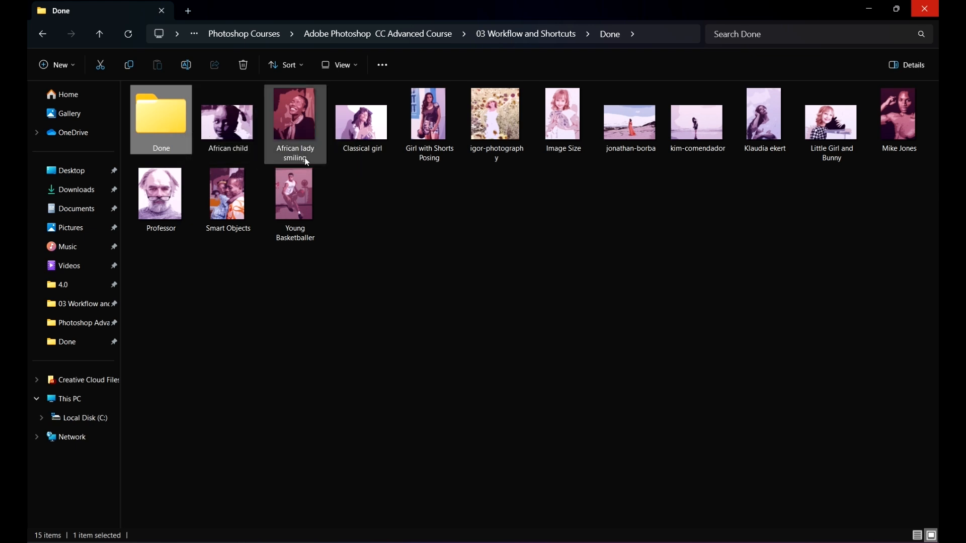
right_click(164, 124)
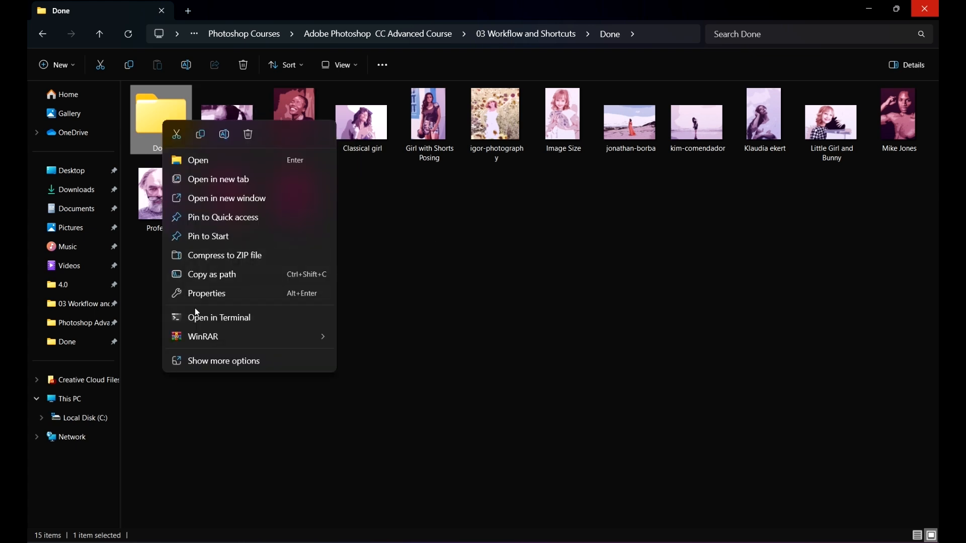
left_click(248, 135)
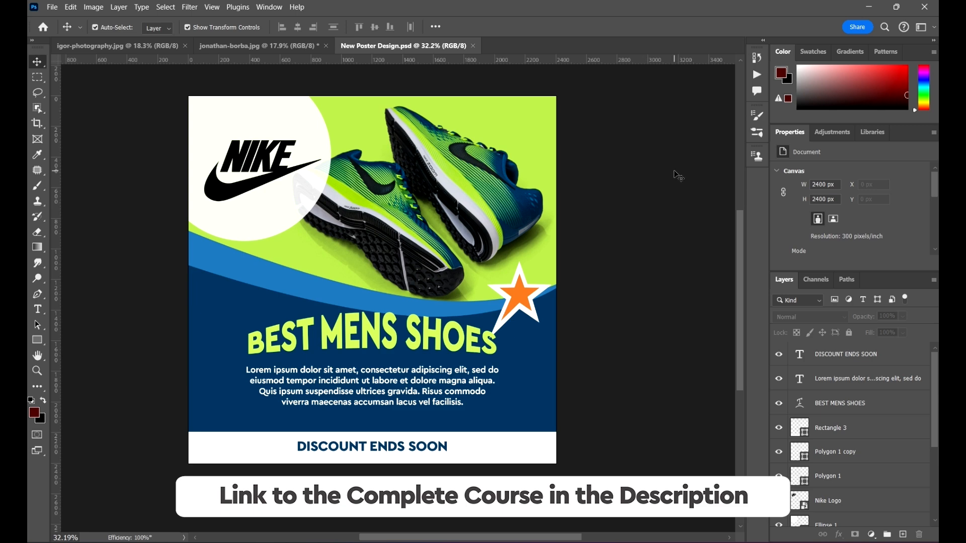
Step: Duplicate the Background layer of jonathan-borba.jpg in Photoshop
left_click(262, 47)
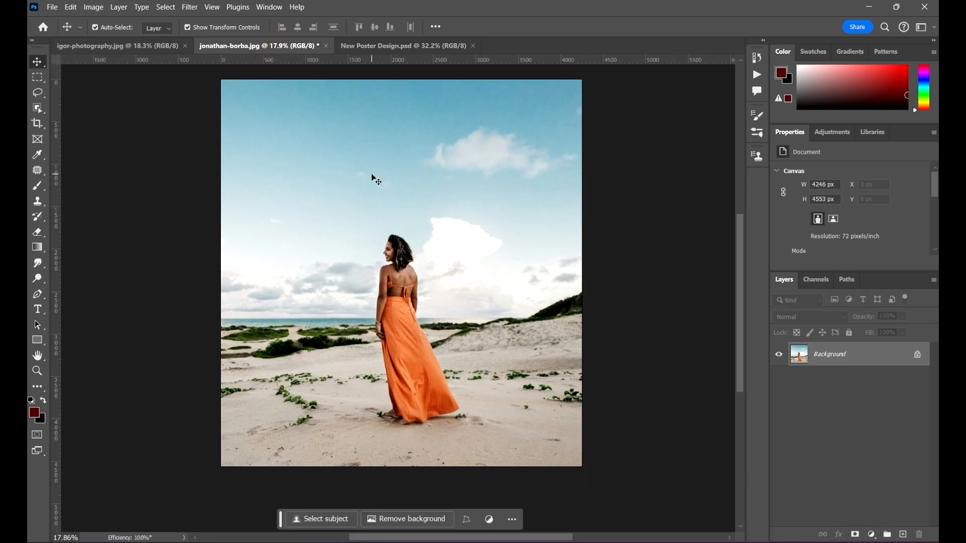
scroll(424, 171, "up", 2)
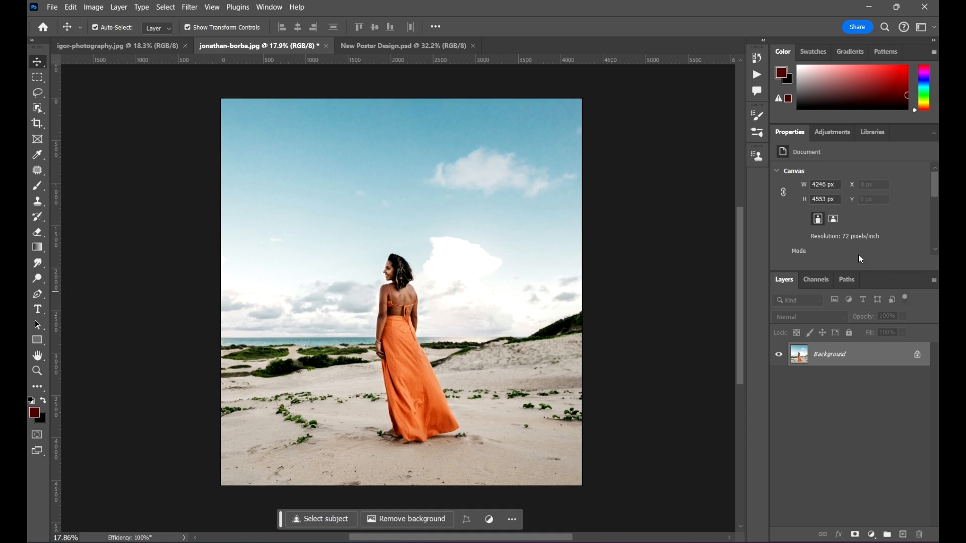
key("ctrl+j")
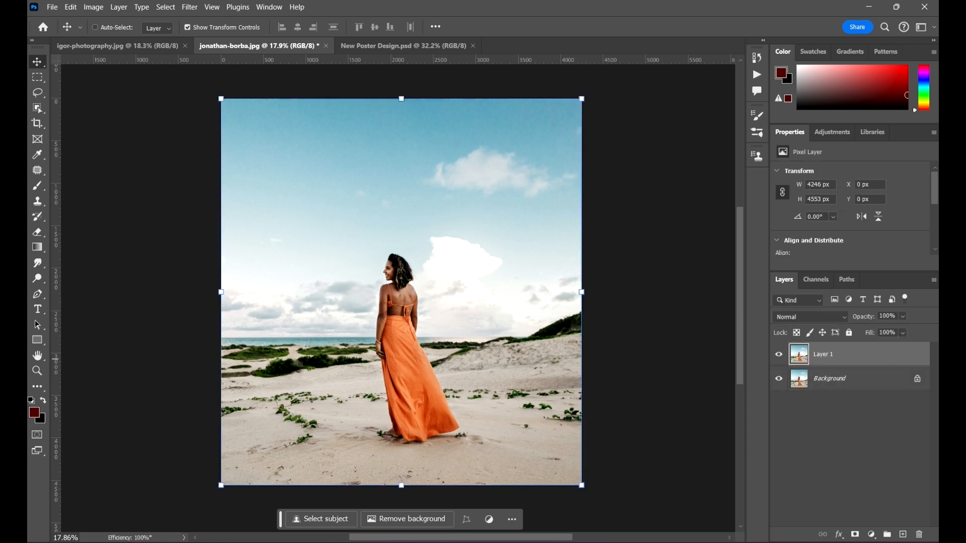
Step: Open the Keyboard Shortcuts settings, collapse the Layer commands, and move the dialog clear of the application menus
left_click(70, 7)
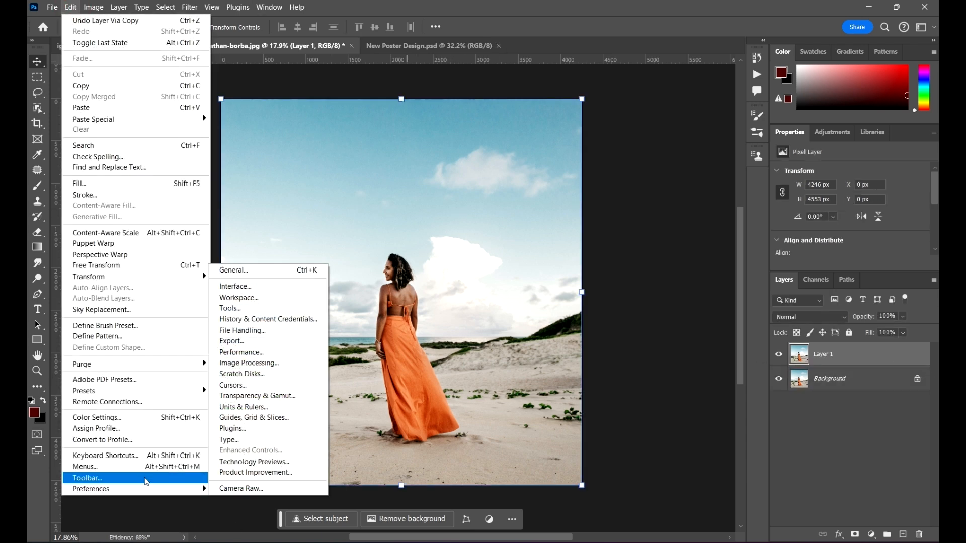
left_click(140, 455)
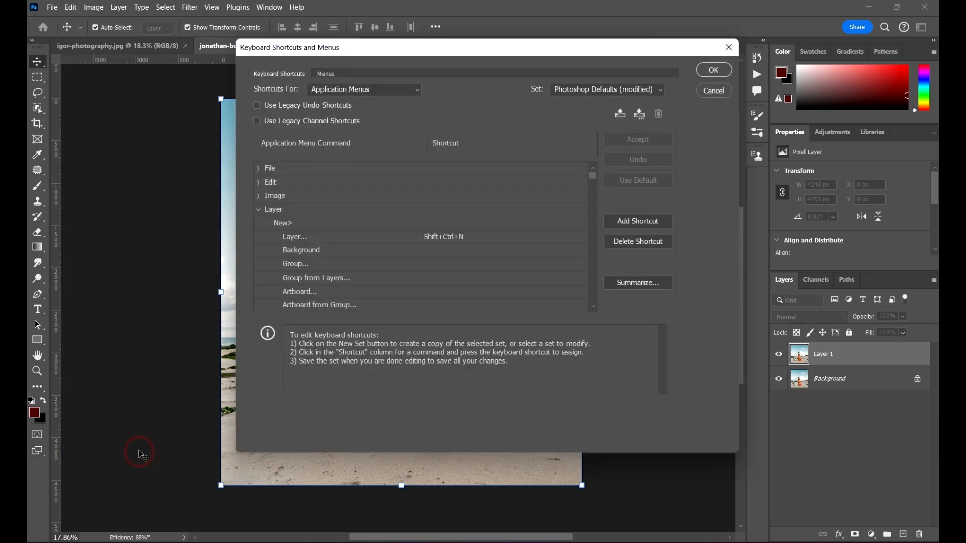
left_click_drag(377, 51, 422, 77)
left_click(301, 239)
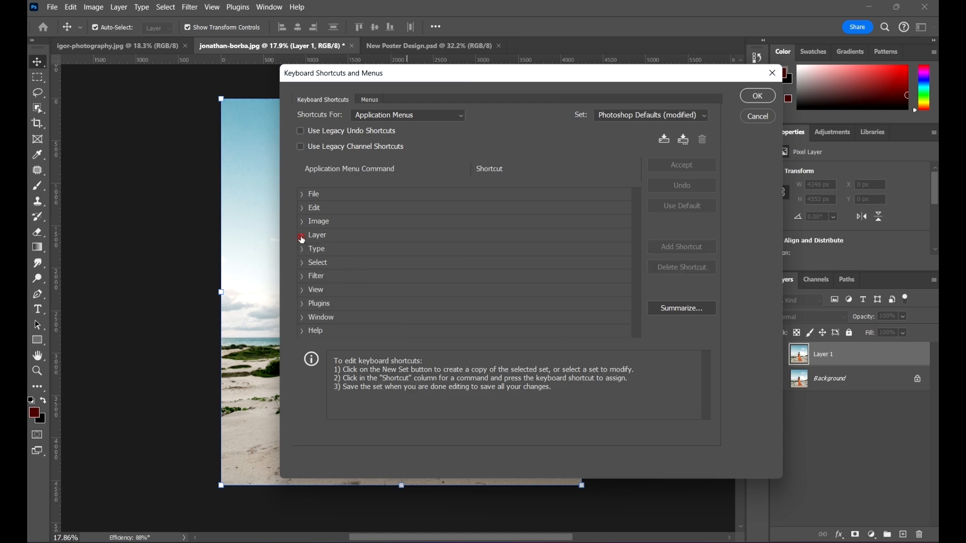
scroll(452, 320, "up", 3)
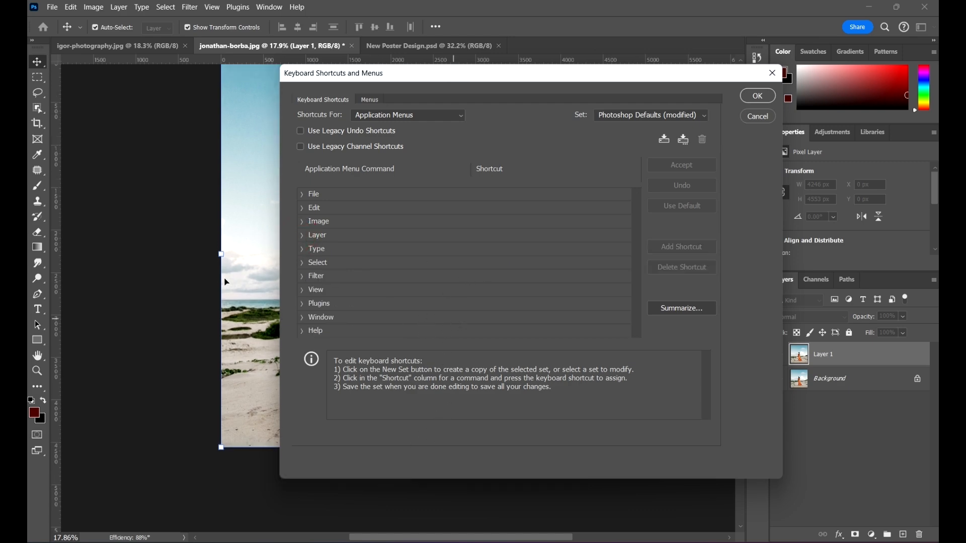
left_click_drag(496, 77, 379, 55)
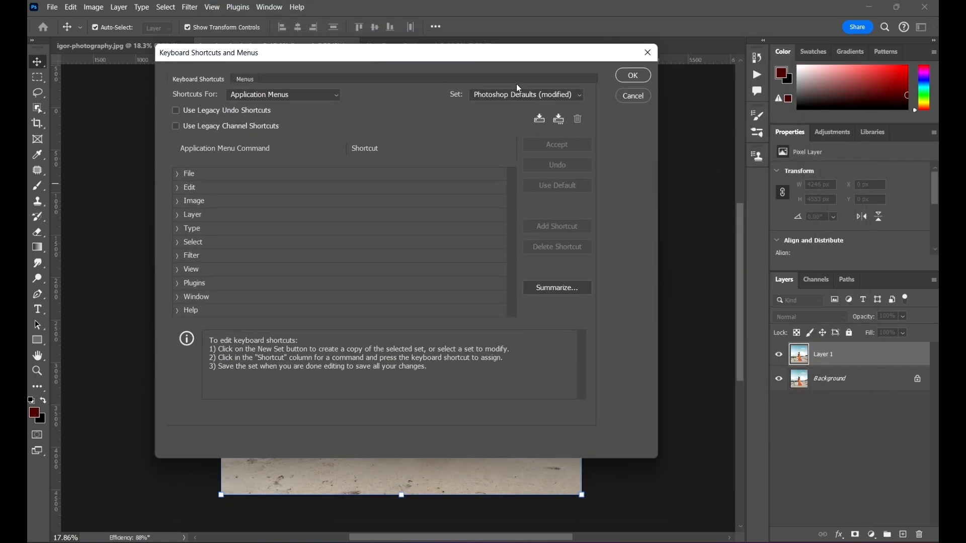
left_click_drag(395, 59, 517, 60)
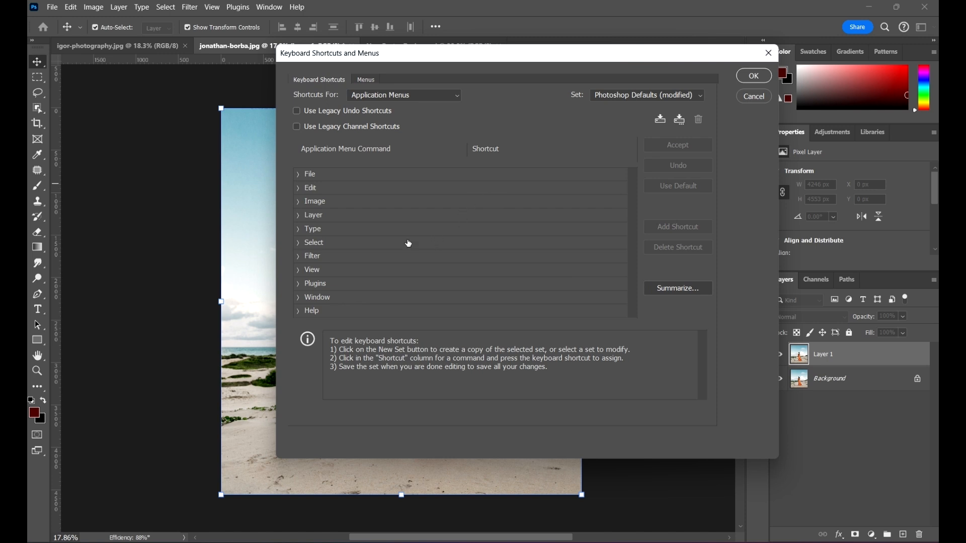
left_click_drag(401, 64, 532, 71)
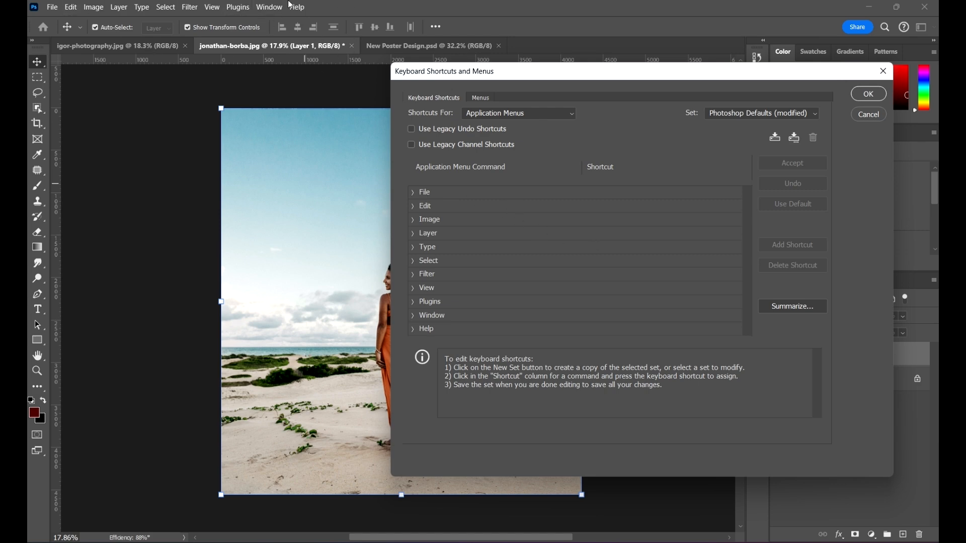
Step: Look through the shortcuts assigned to the File commands and collapse that group again
left_click(413, 192)
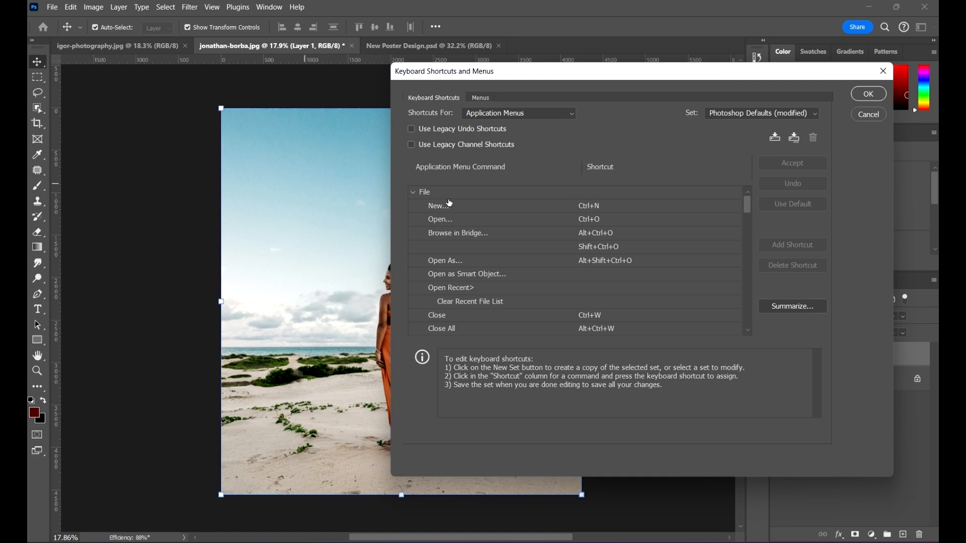
left_click(412, 192)
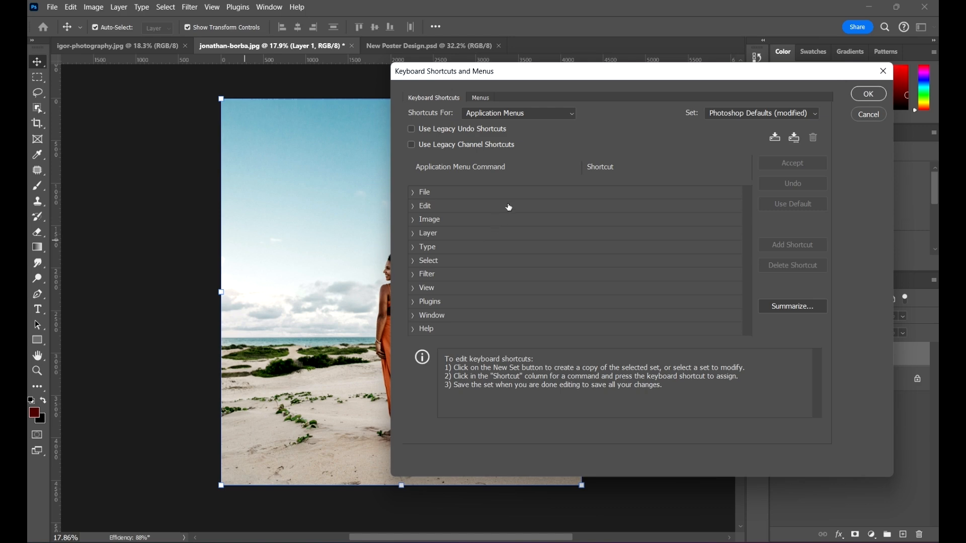
scroll(446, 258, "up", 1)
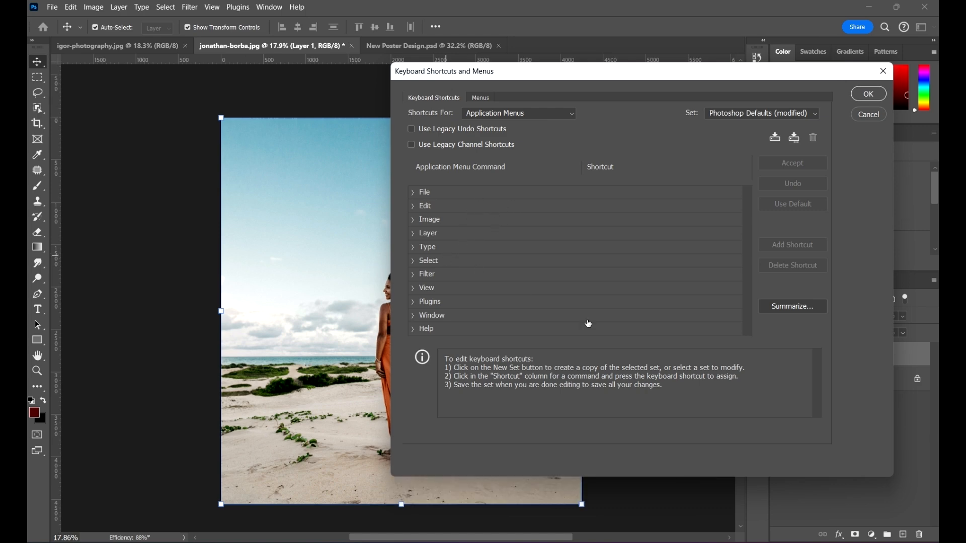
left_click_drag(745, 76, 614, 60)
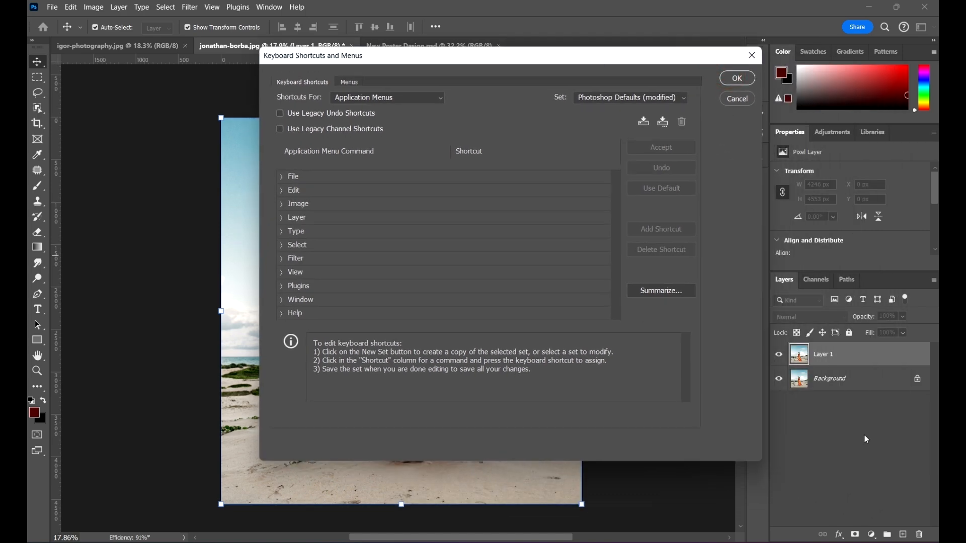
Step: Assign the shortcut Alt+Ctrl+D to Convert to Smart Object among the Layer commands, accept it and save the shortcut settings
left_click(284, 219)
scroll(449, 258, "down", 1)
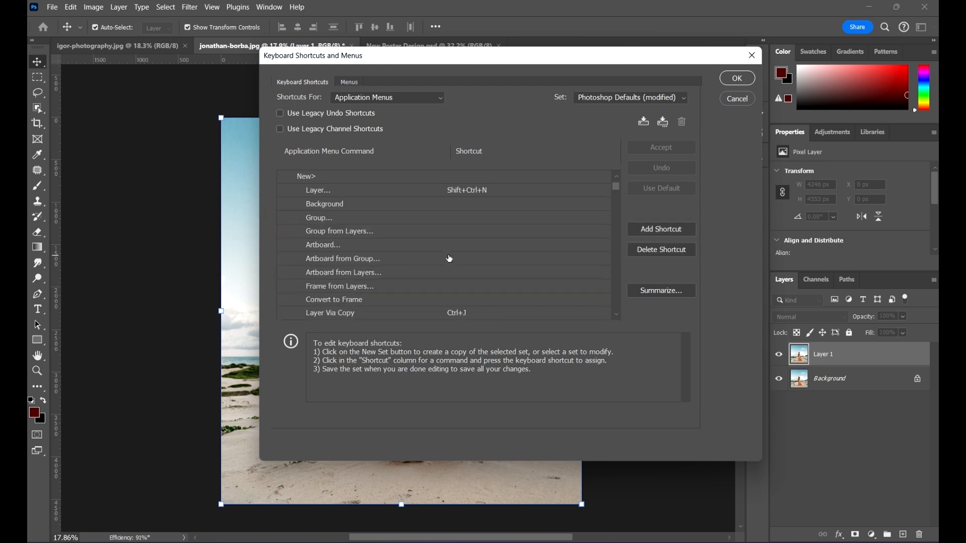
scroll(450, 258, "down", 1)
scroll(479, 253, "down", 1)
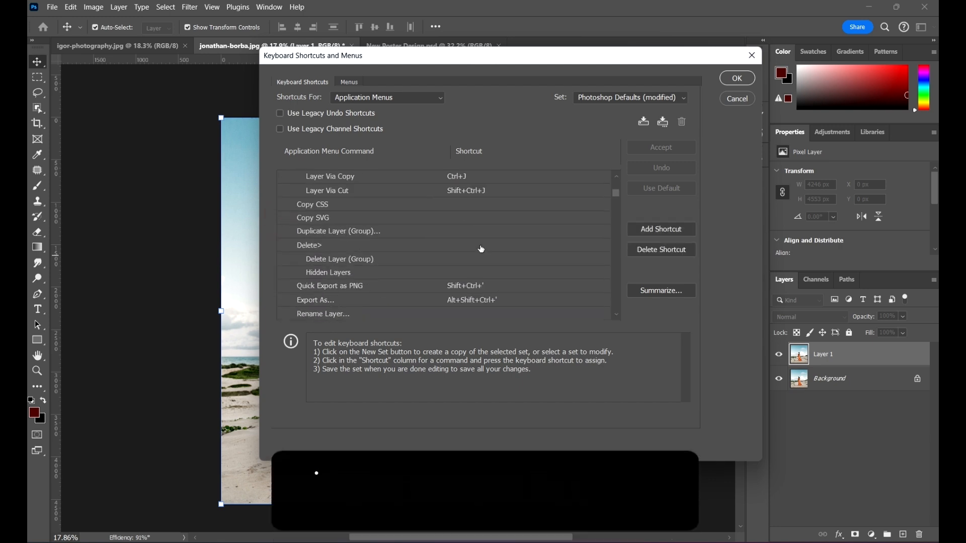
scroll(480, 252, "down", 2)
scroll(483, 250, "down", 4)
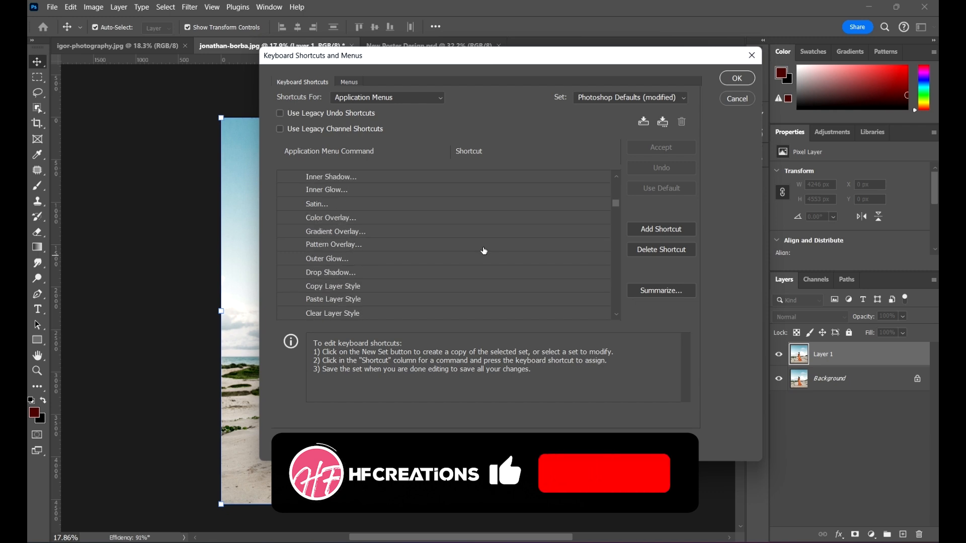
scroll(483, 250, "down", 1)
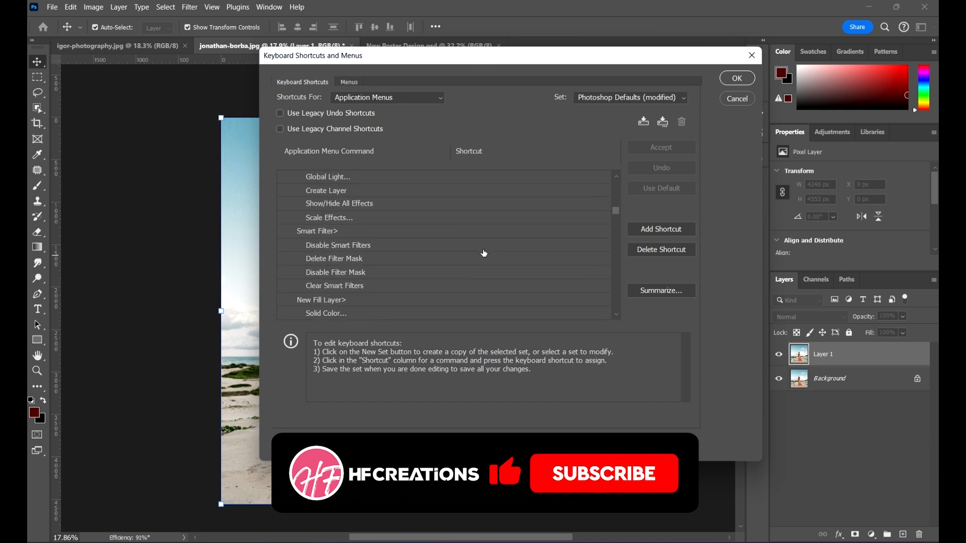
scroll(480, 249, "down", 1)
scroll(478, 248, "down", 4)
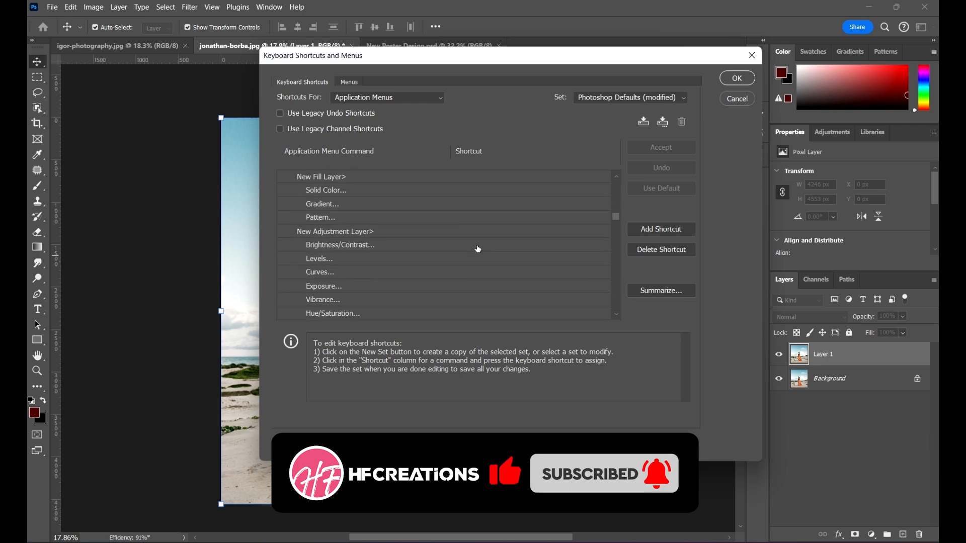
scroll(477, 249, "down", 7)
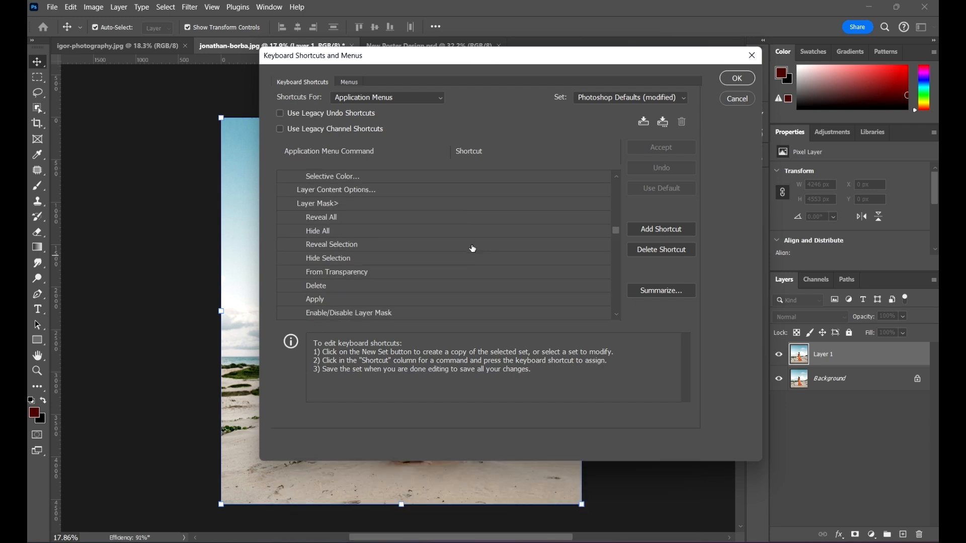
scroll(473, 247, "down", 3)
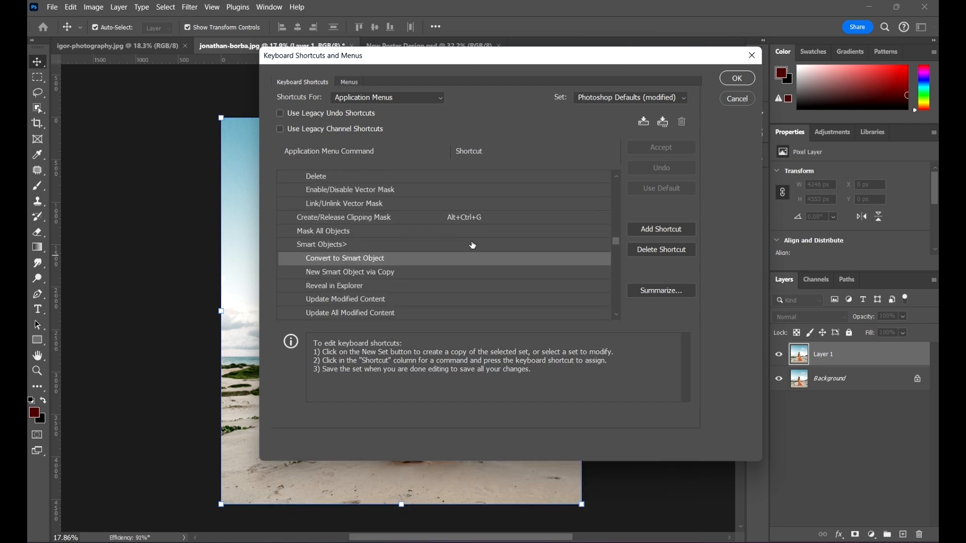
left_click(336, 245)
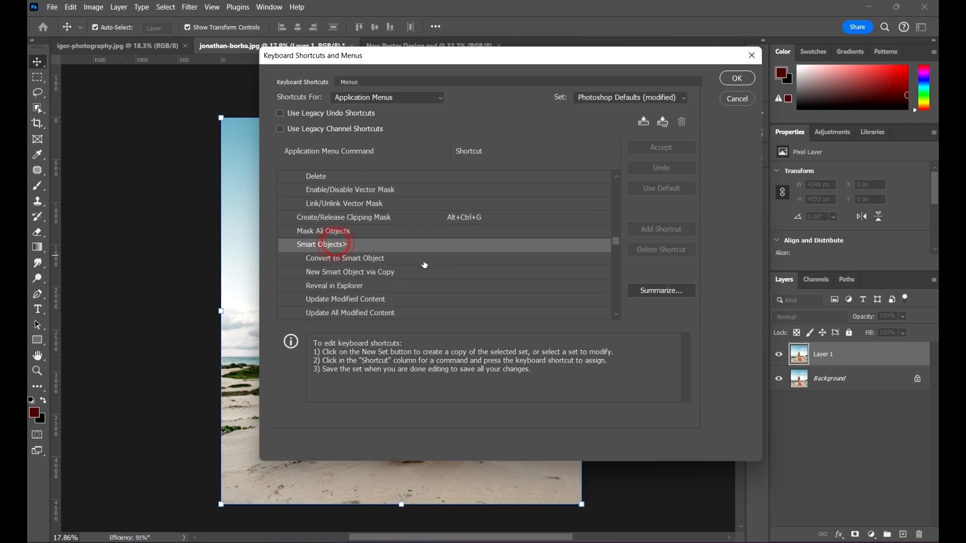
scroll(336, 248, "down", 1)
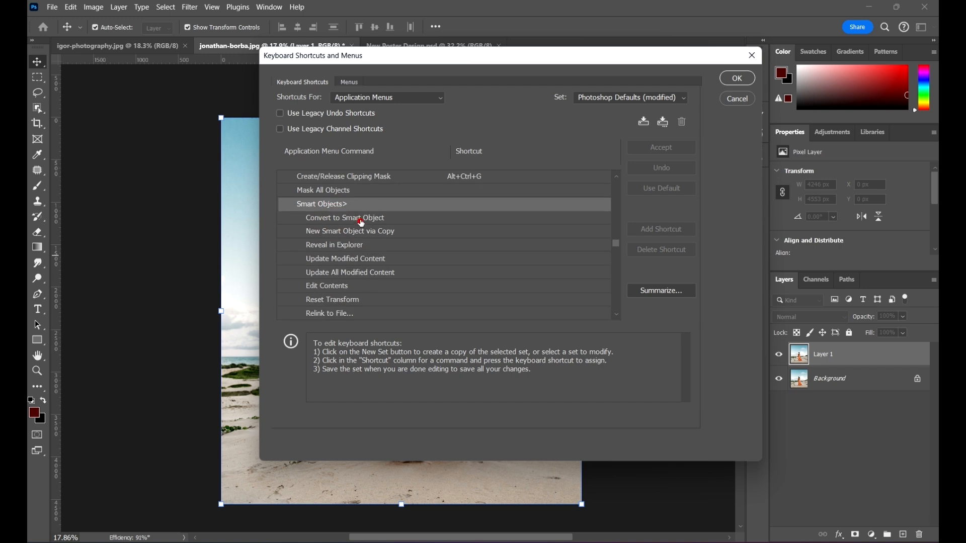
left_click(360, 218)
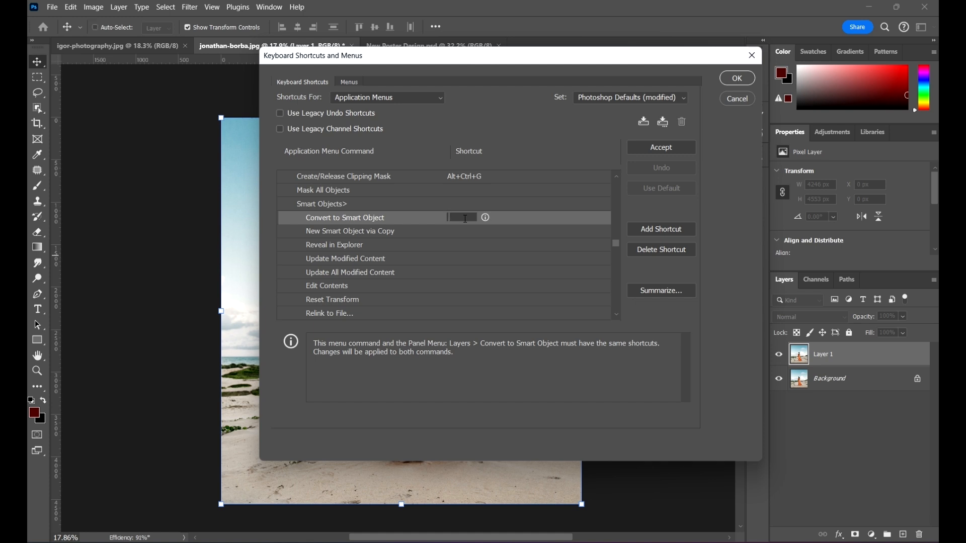
key("ctrl+alt+d")
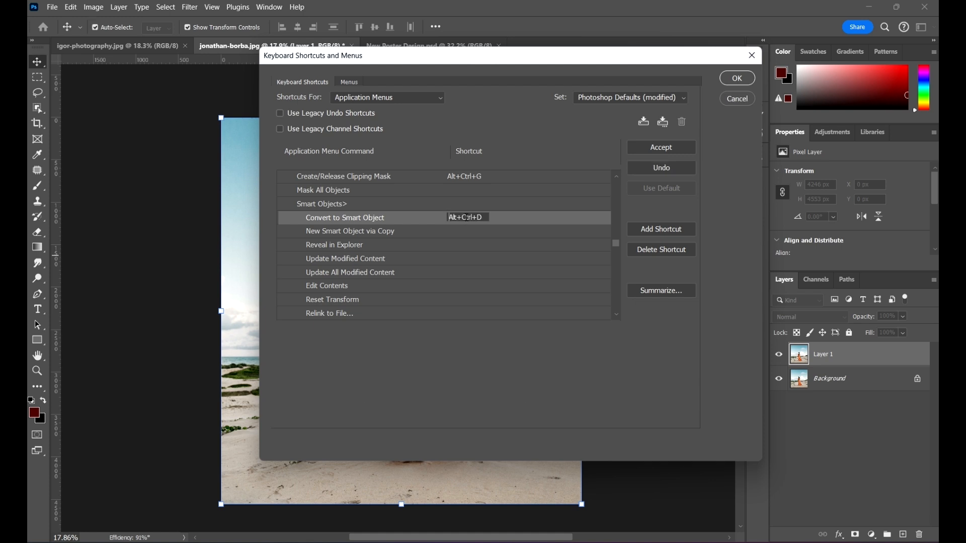
left_click(483, 218)
left_click(676, 153)
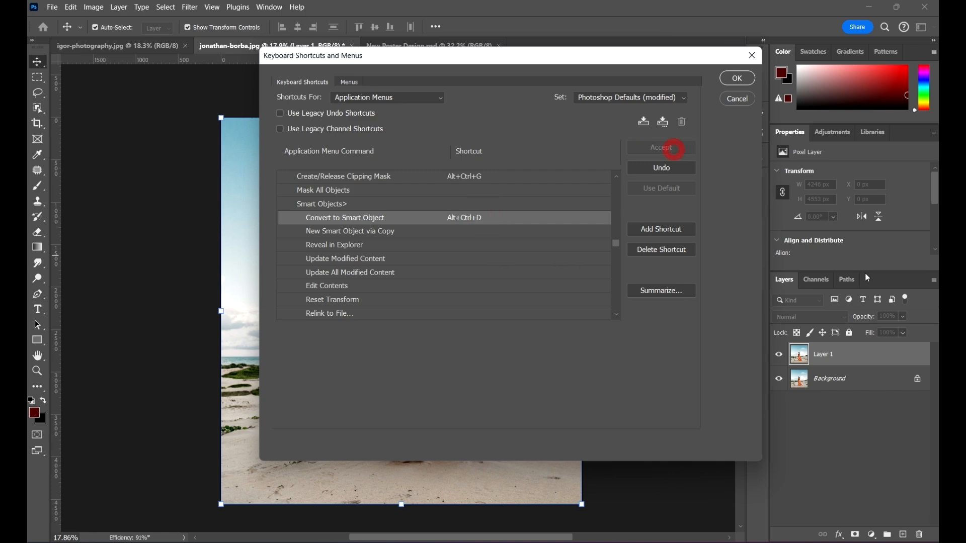
left_click(730, 81)
Step: Convert Layer 1 to a Smart Object using its newly assigned shortcut
left_click(858, 383)
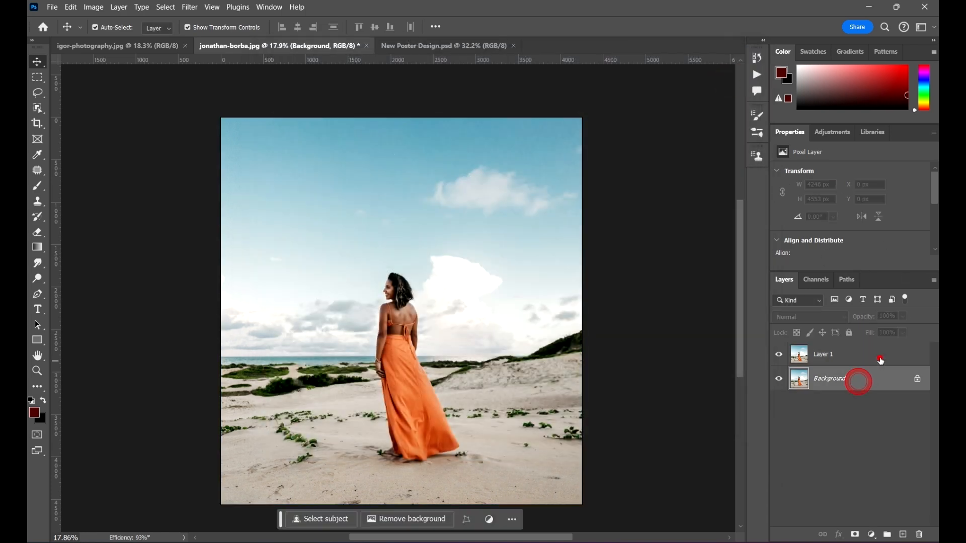
left_click(869, 358)
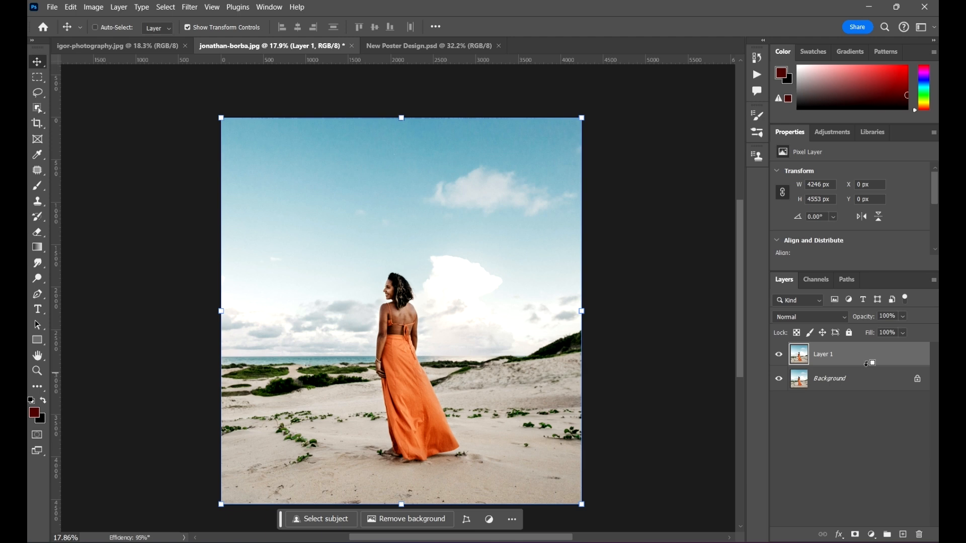
key("ctrl+/")
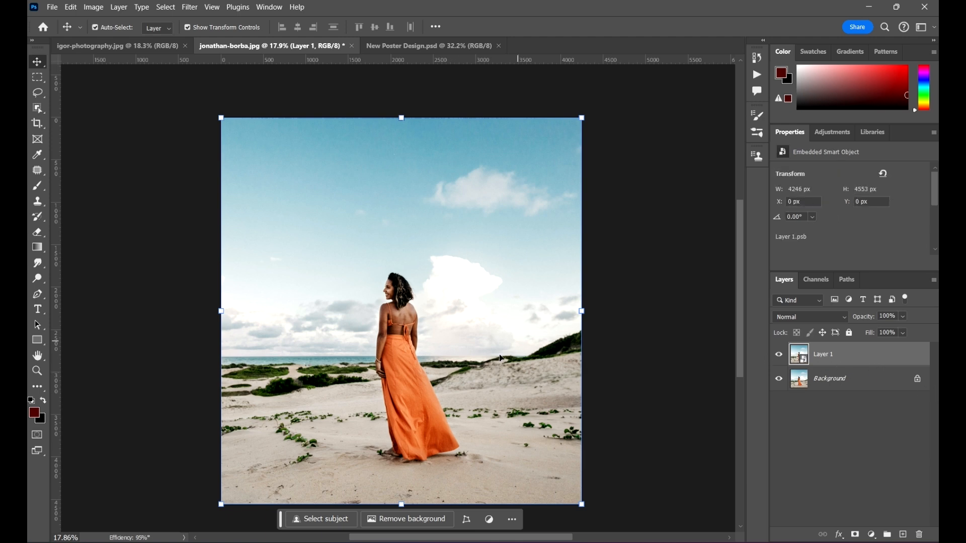
scroll(410, 319, "down", 5)
scroll(403, 272, "up", 6)
scroll(403, 272, "down", 3)
scroll(402, 272, "up", 2)
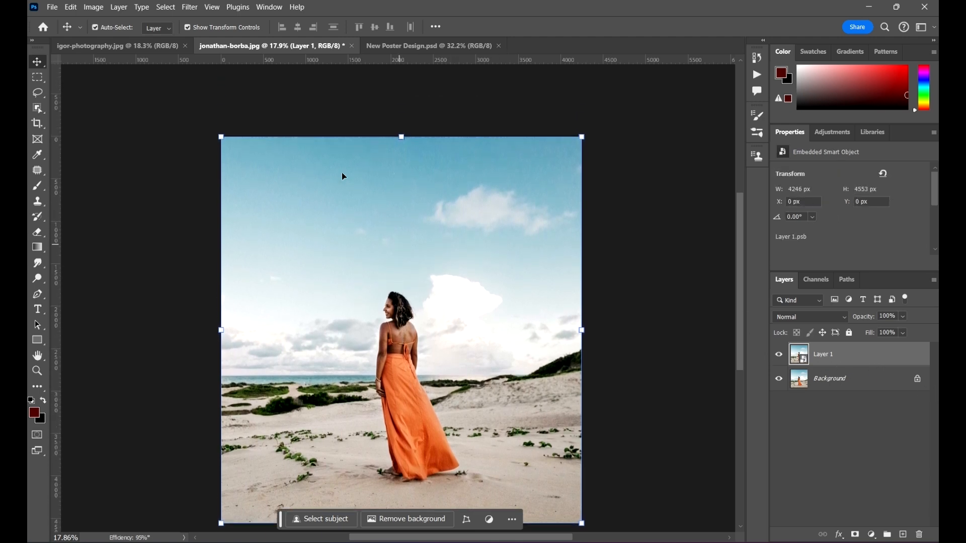
scroll(352, 211, "down", 2)
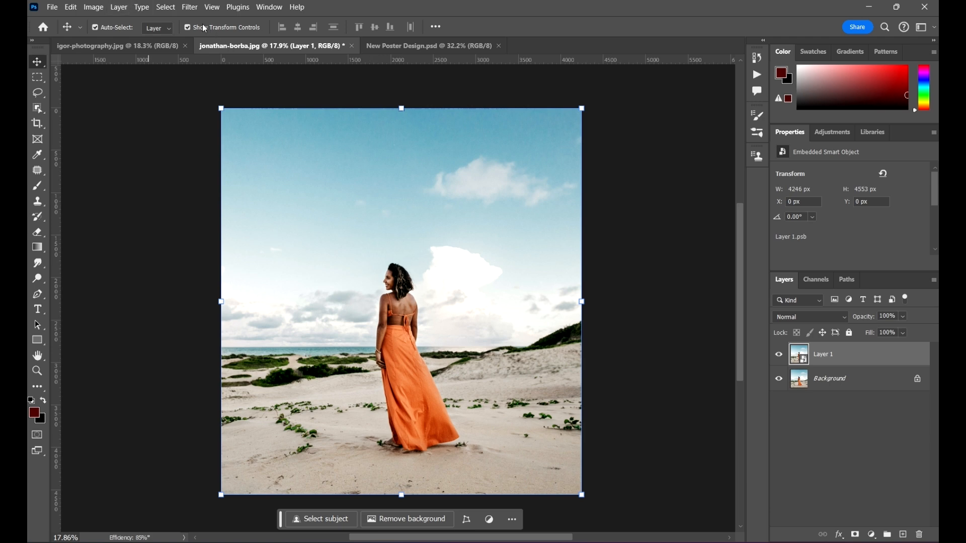
Step: Check the Blur filters for existing shortcuts
left_click(190, 7)
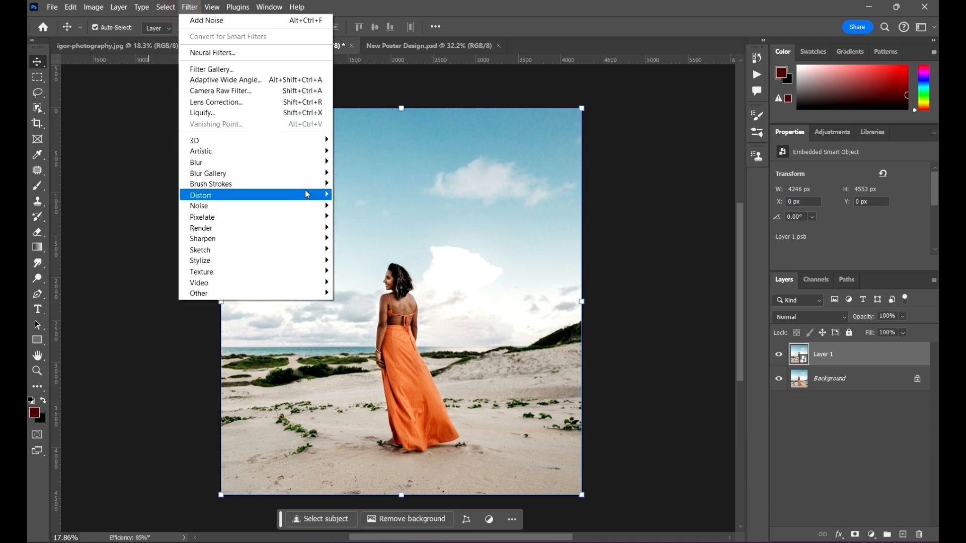
mouse_move(265, 162)
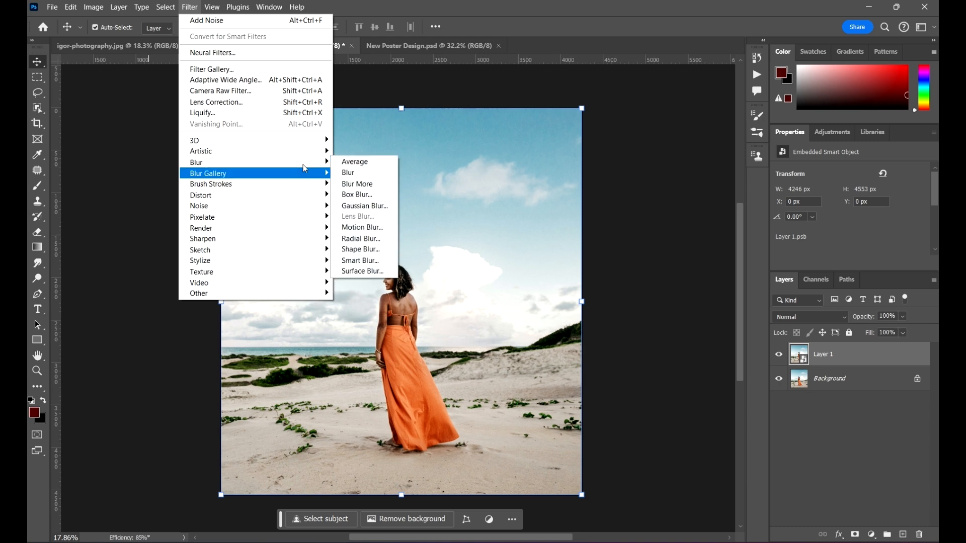
left_click(484, 3)
Step: Reopen the Keyboard Shortcuts settings, collapse the Layer commands and open the Gaussian Blur shortcut under Filter for editing
left_click(74, 11)
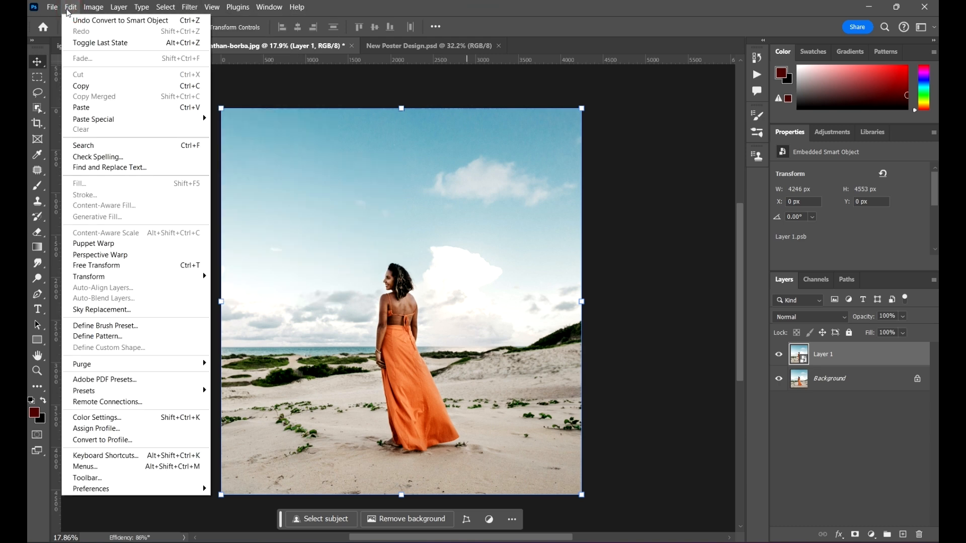
left_click(135, 456)
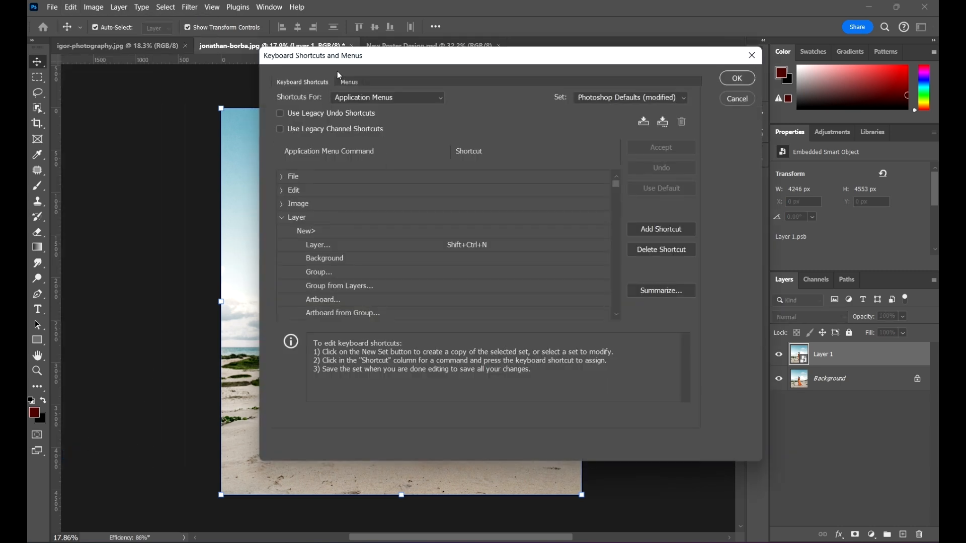
left_click(281, 217)
left_click(285, 263)
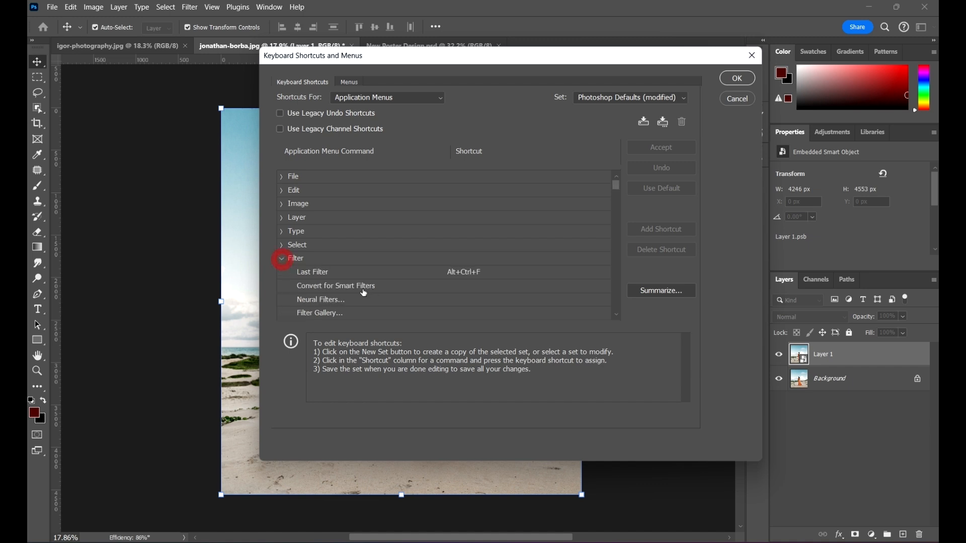
scroll(333, 260, "down", 5)
scroll(333, 260, "down", 5)
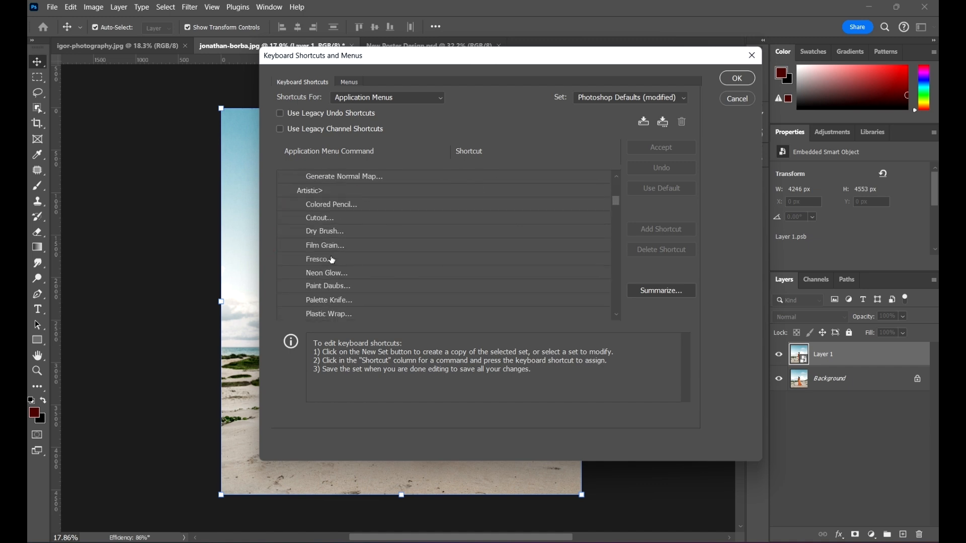
scroll(341, 252, "up", 8)
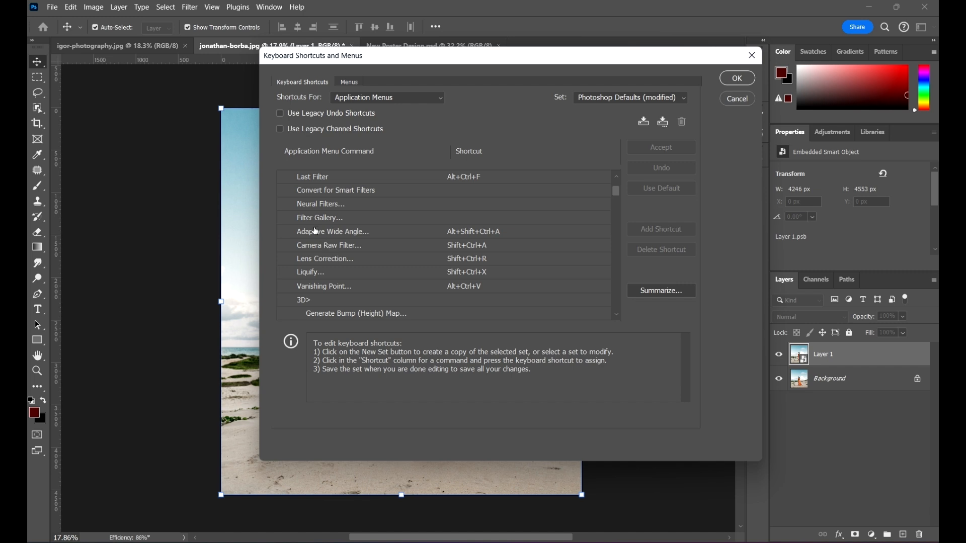
scroll(326, 224, "down", 10)
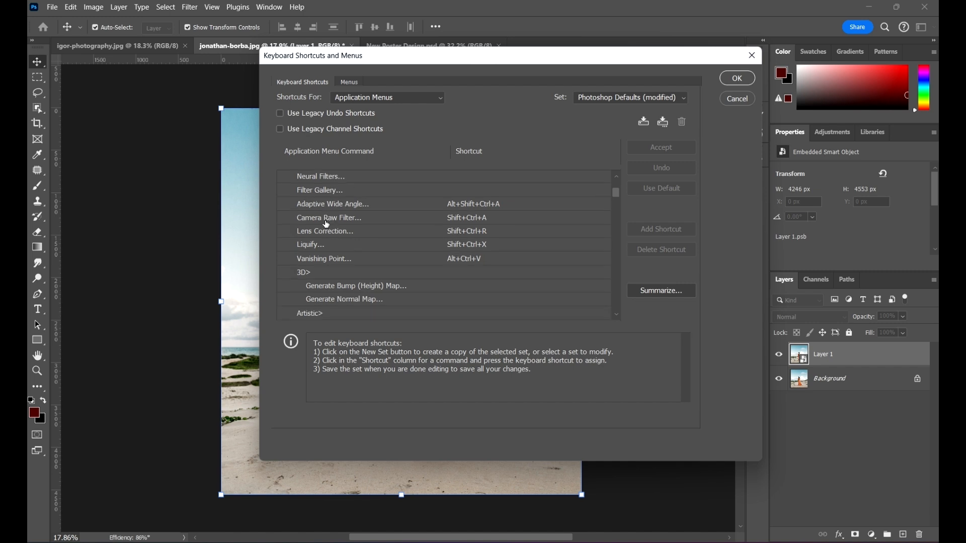
scroll(329, 251, "down", 2)
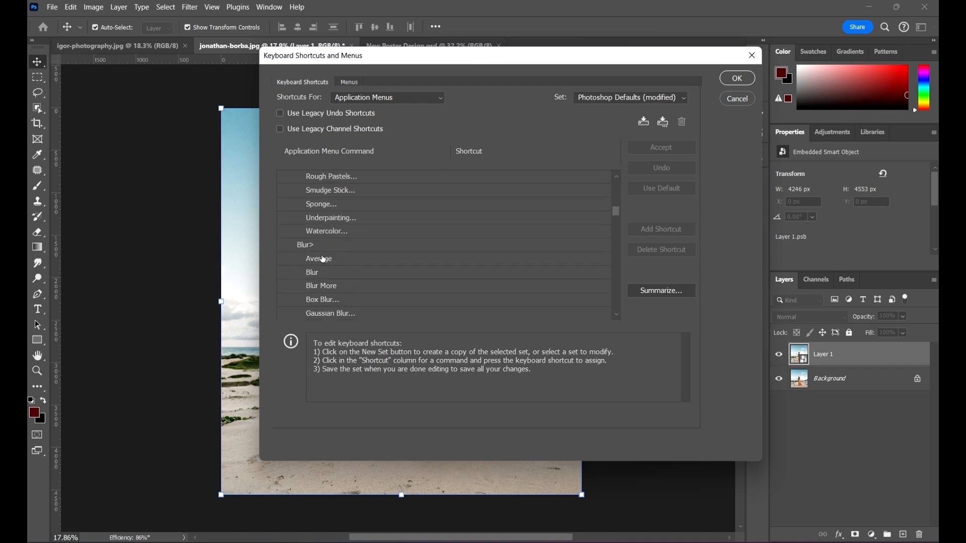
left_click(333, 302)
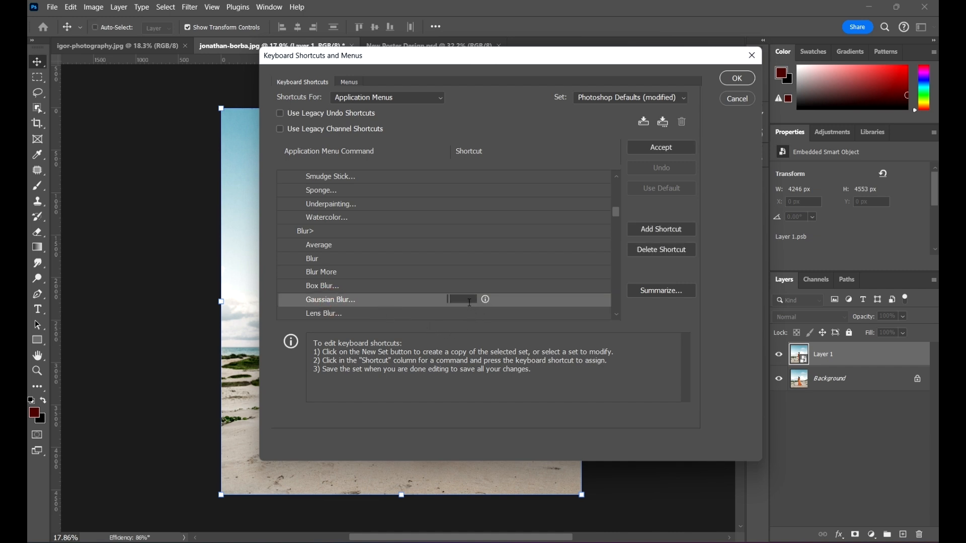
Step: Try Shift+Ctrl+Z, Alt+Ctrl+B, Alt+Shift+Ctrl+B and Shift+Ctrl+X as the Gaussian Blur shortcut, and clear the entry
key("ctrl+shift+z")
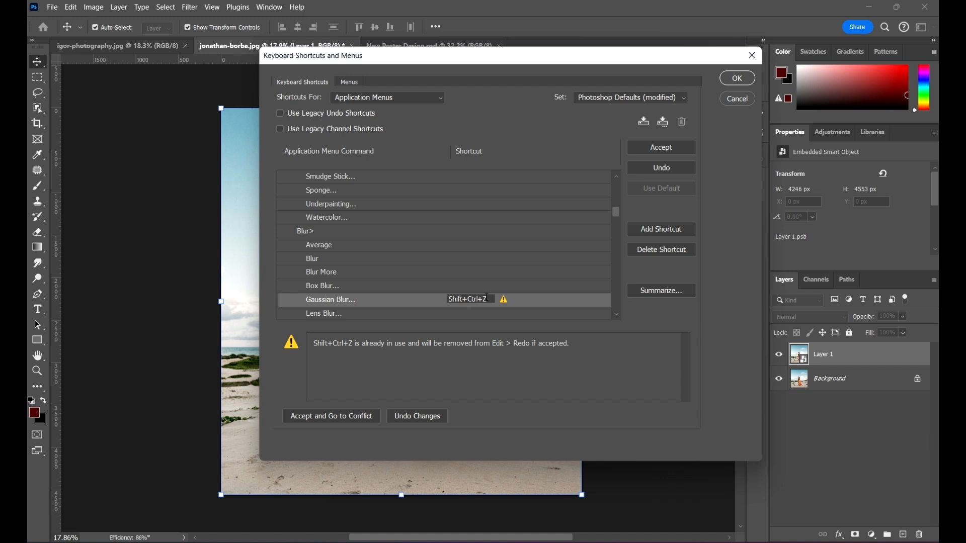
left_click(492, 300)
double_click(494, 300)
key("alt")
key("ctrl+alt+b")
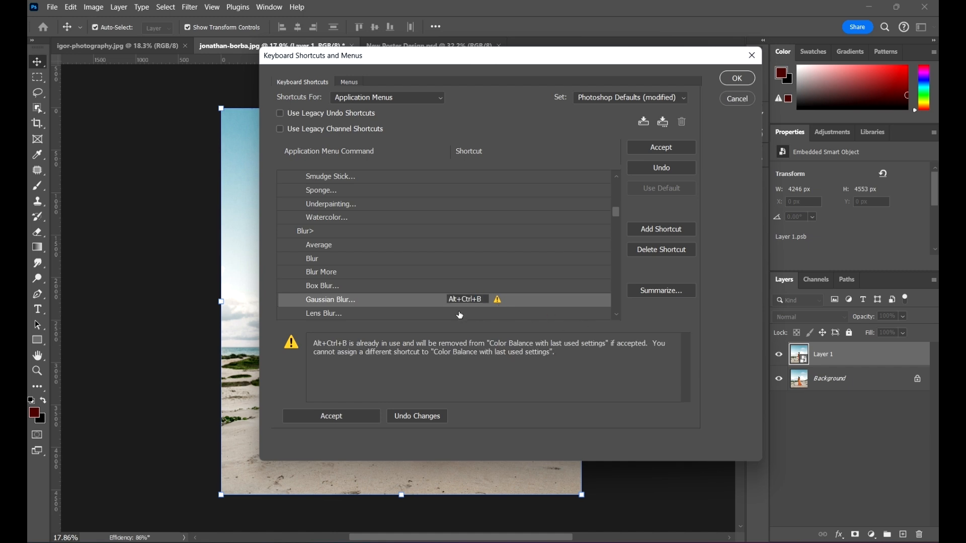
double_click(485, 298)
key("alt")
key("ctrl+alt+shift+b")
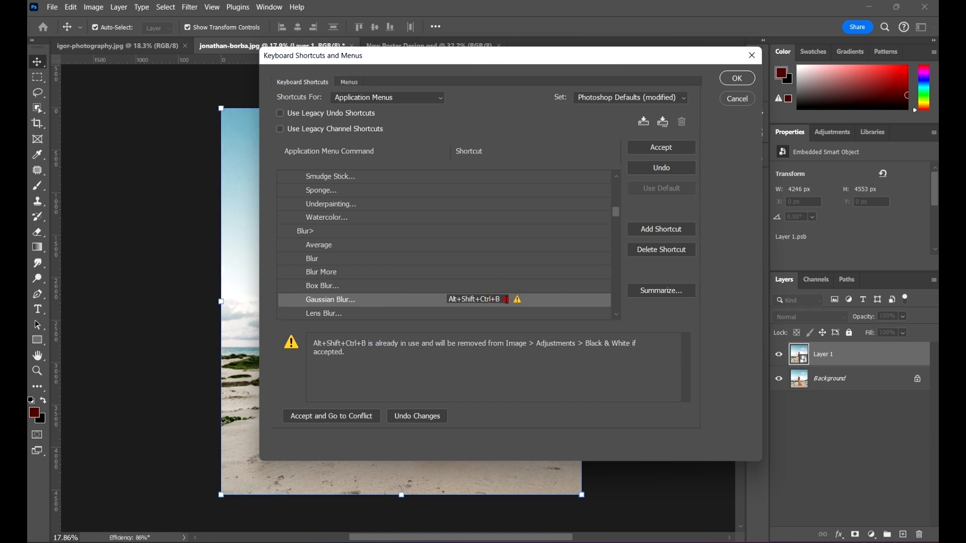
left_click(503, 302)
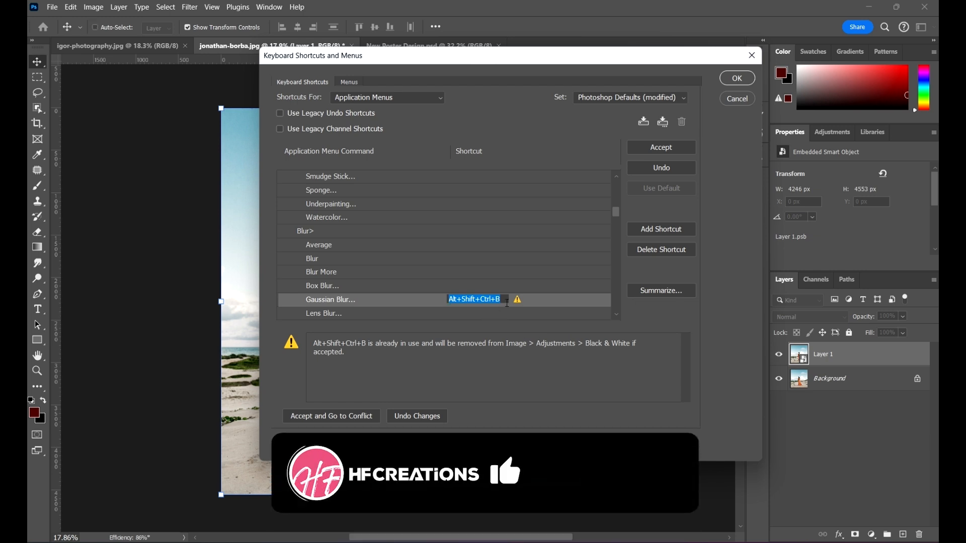
key("ctrl+shift+x")
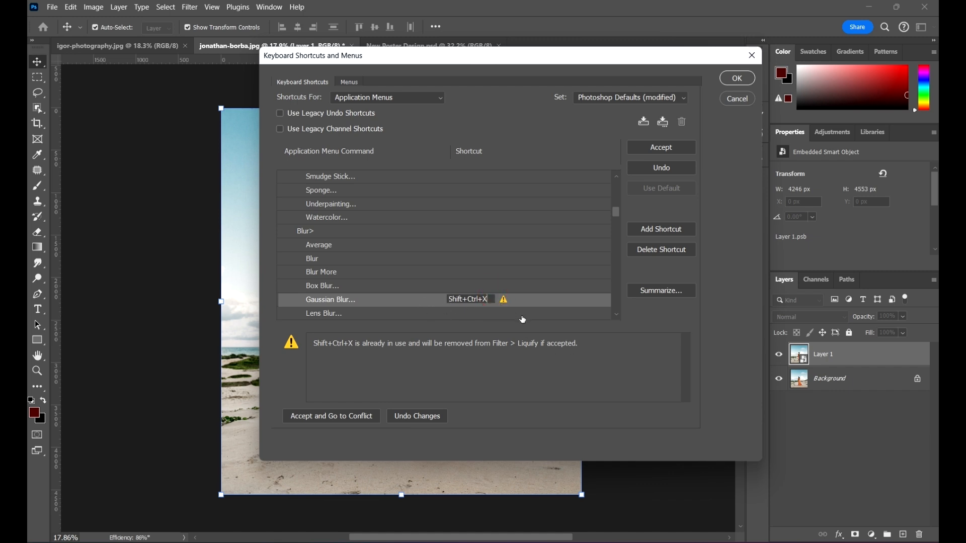
key("BackSpace")
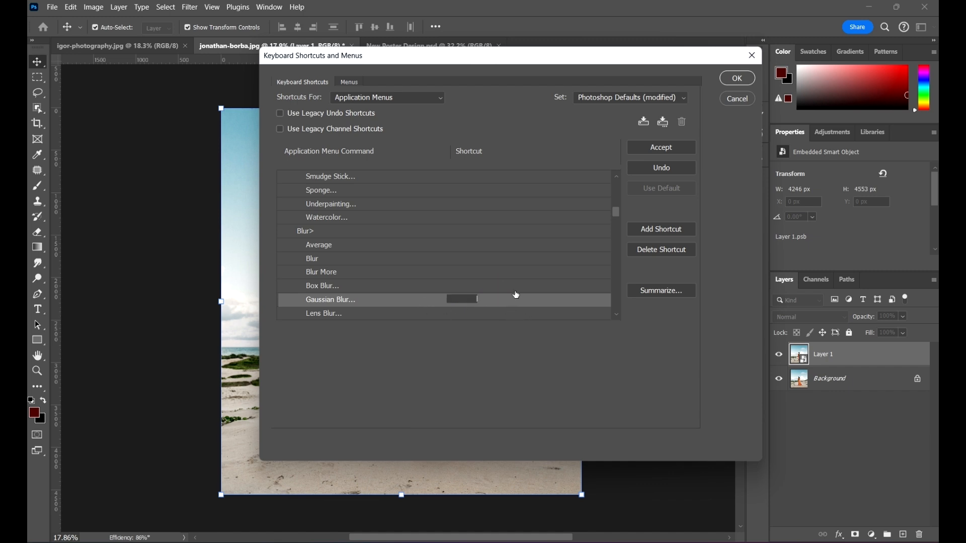
Step: Assign Shift+Ctrl+K to Gaussian Blur, accept it and save the shortcut settings
key("ctrl+shift+k")
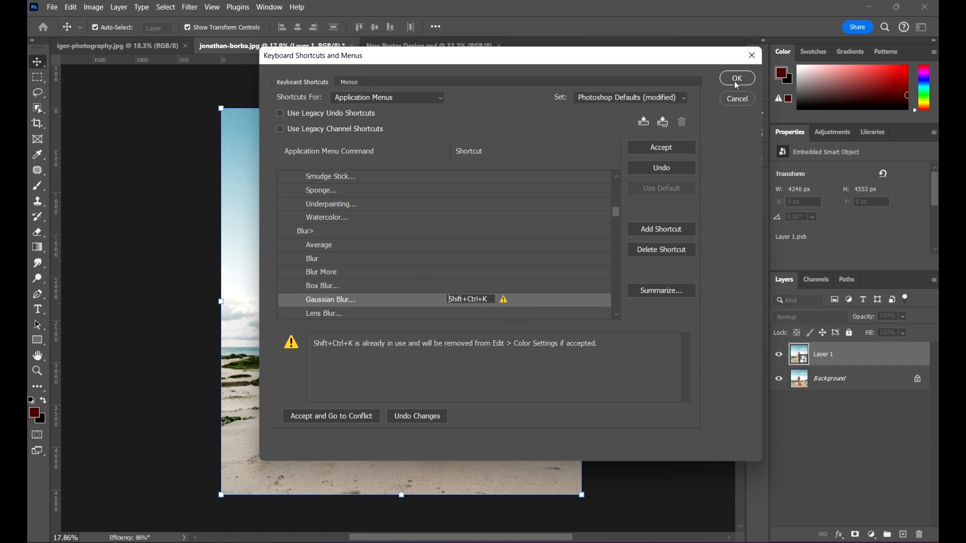
left_click(661, 147)
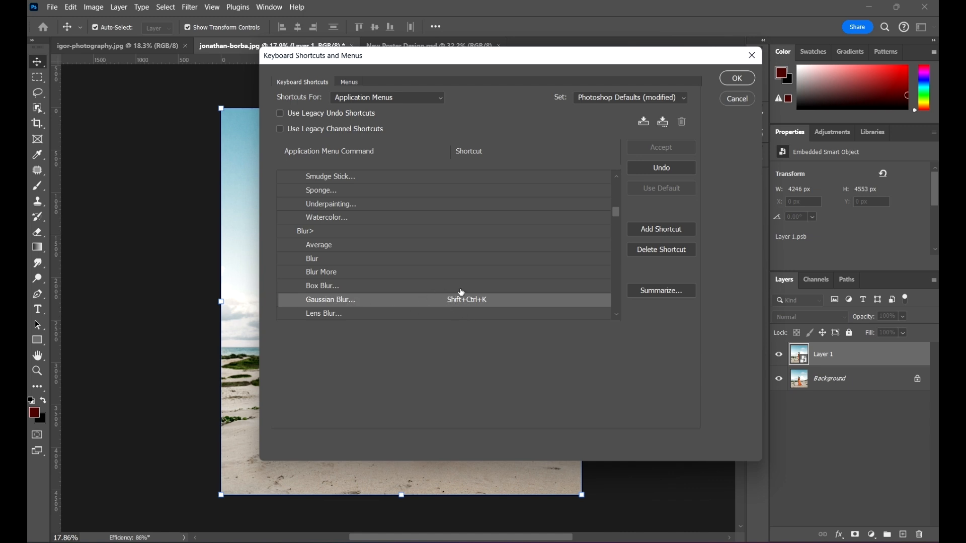
left_click(733, 79)
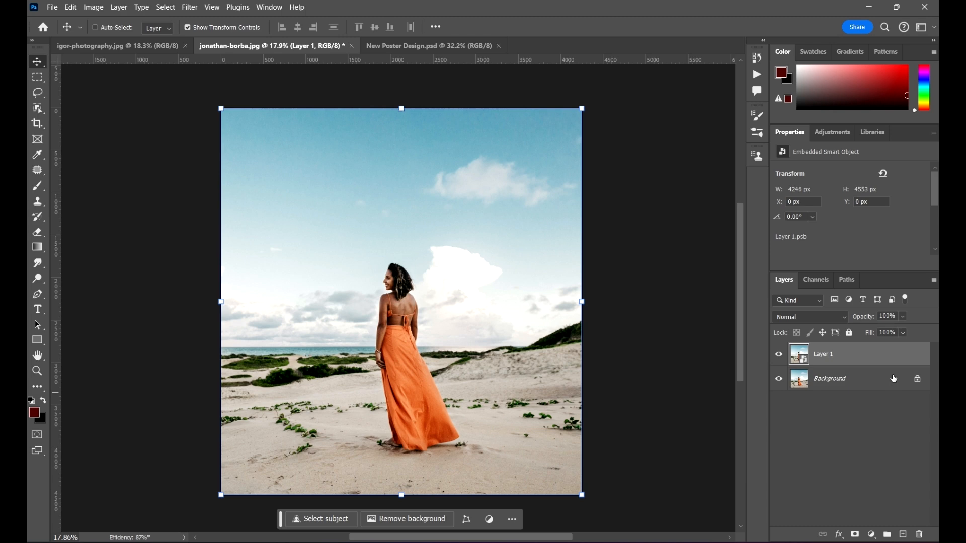
Step: Apply a Gaussian Blur smart filter with a radius of 6.4 pixels to Layer 1 using its new shortcut
key("ctrl+shift+g")
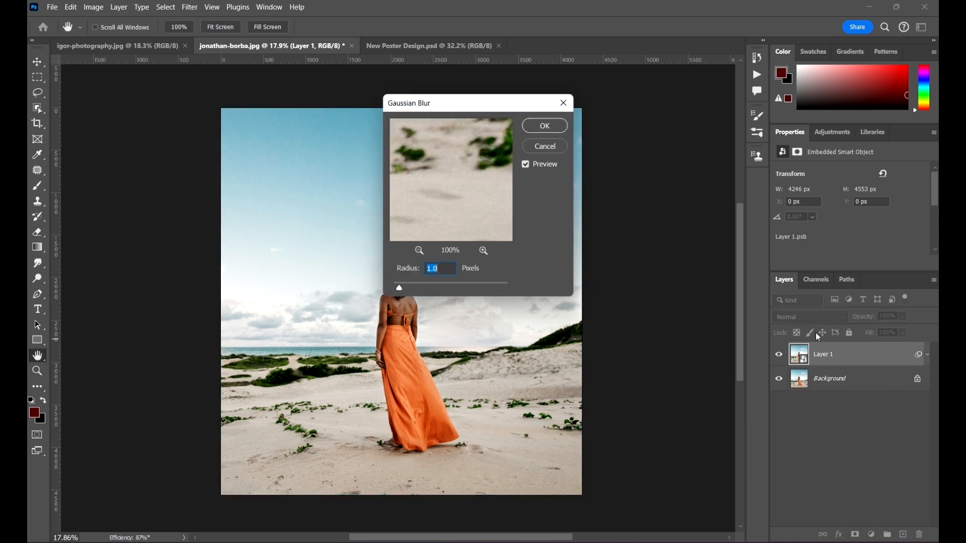
mouse_move(434, 212)
left_mouse_down()
mouse_move(450, 203)
mouse_move(468, 232)
left_mouse_up()
left_click(429, 288)
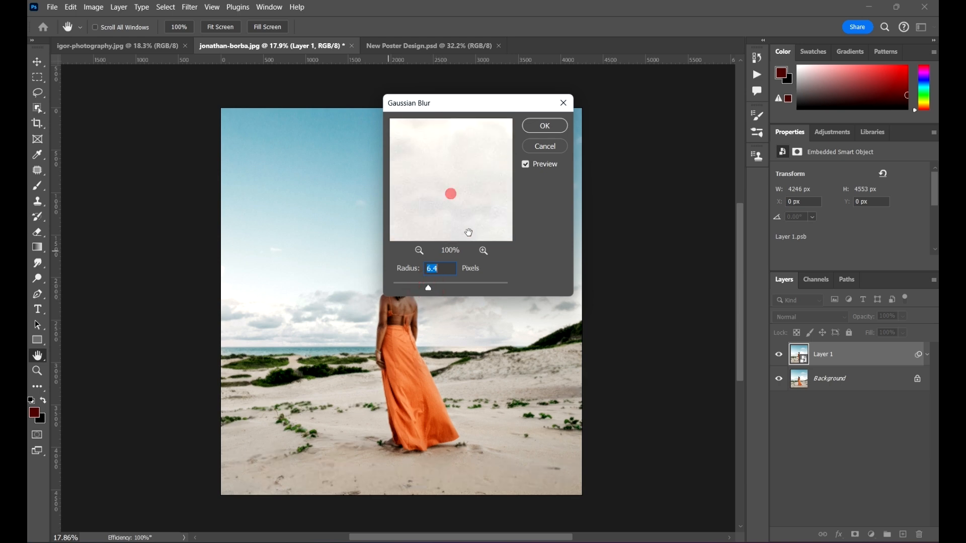
left_click(545, 126)
left_click_drag(414, 282, 410, 194)
mouse_move(410, 194)
left_mouse_down()
mouse_move(429, 204)
mouse_move(452, 192)
mouse_move(412, 176)
mouse_move(398, 189)
left_mouse_up()
scroll(518, 255, "up", 3)
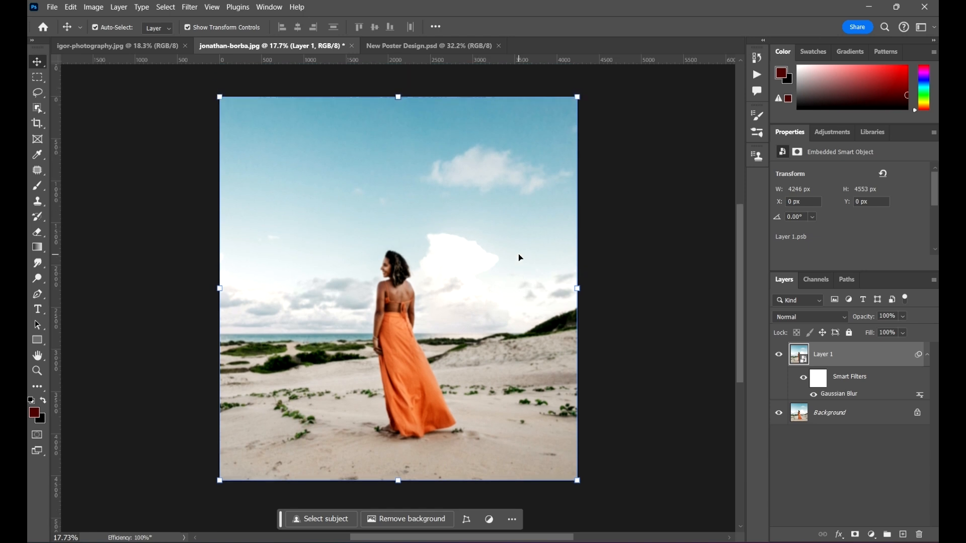